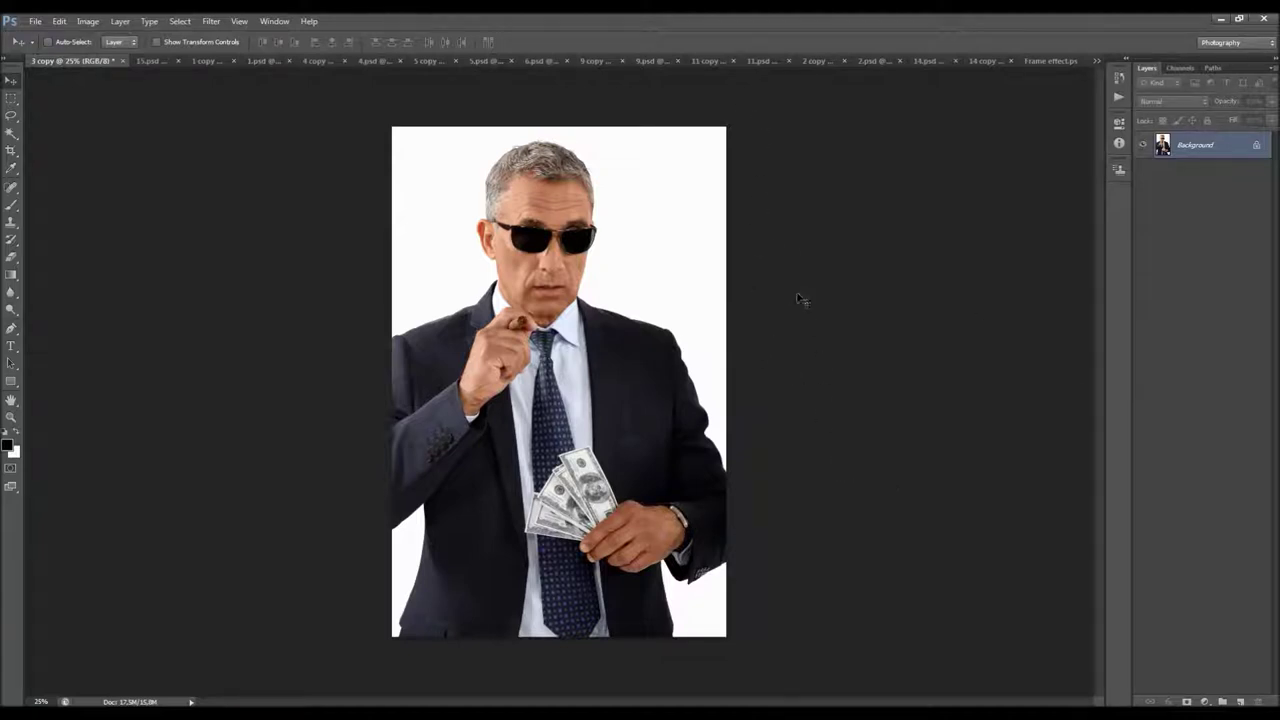
Compare the original photos with their Grand Theft effect versions, from 15.psd through both orange car variants in 5.psd and 6.psd.
left_click(151, 62)
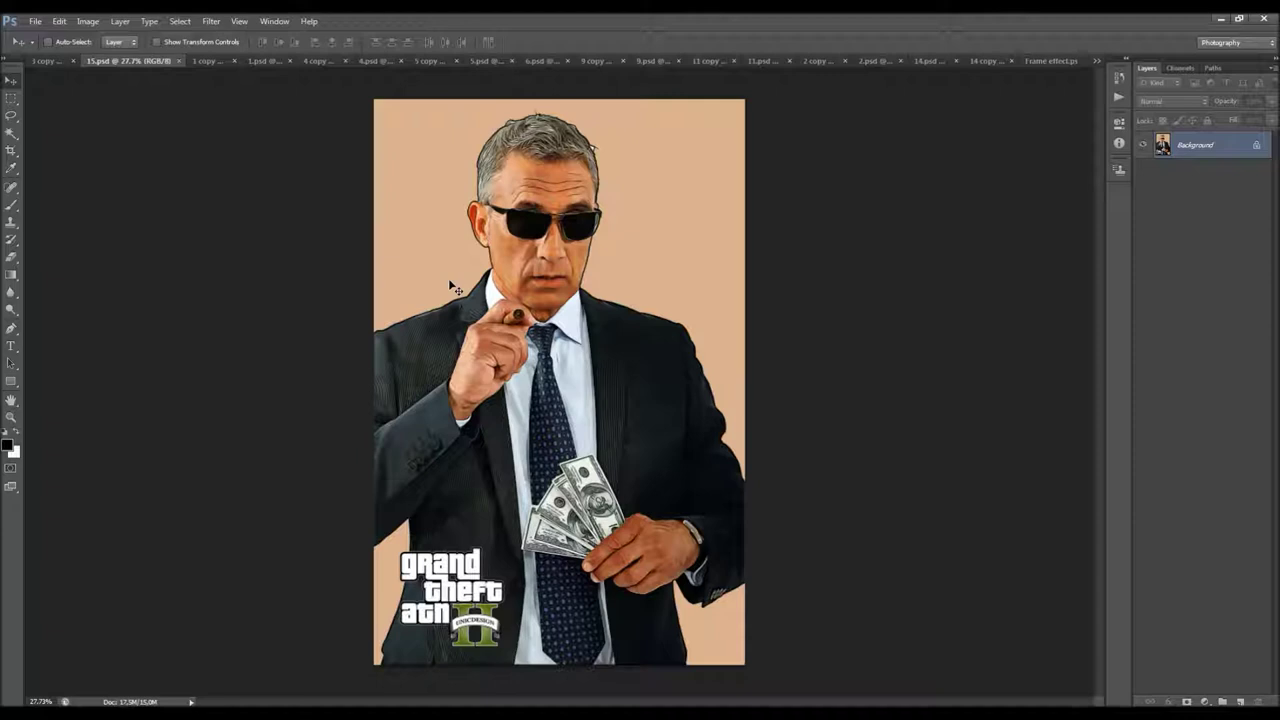
left_click(210, 62)
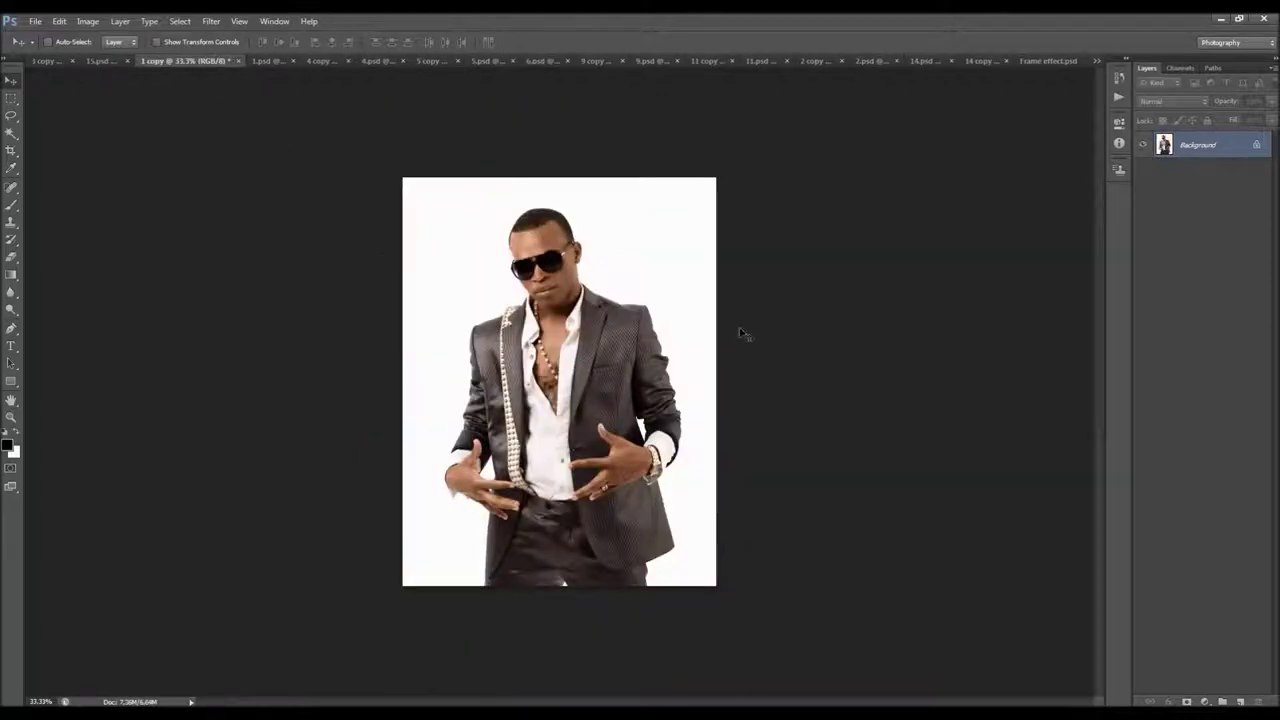
left_click(264, 62)
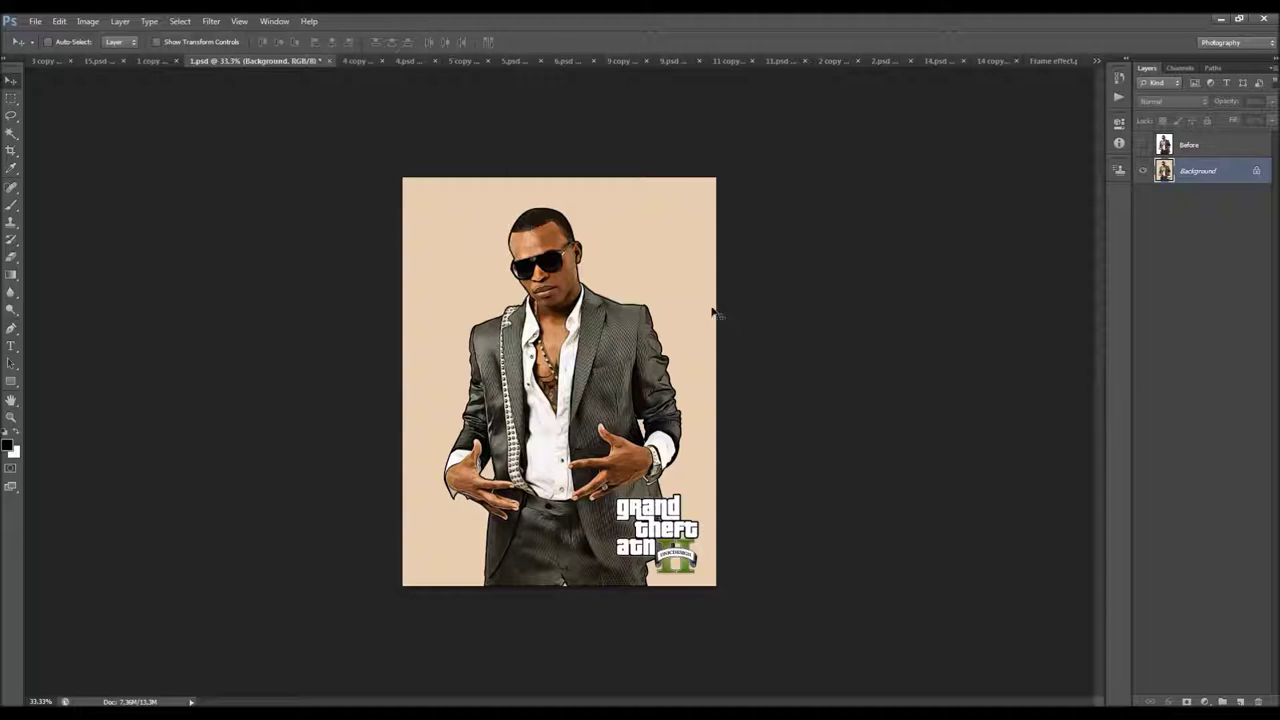
left_click(352, 62)
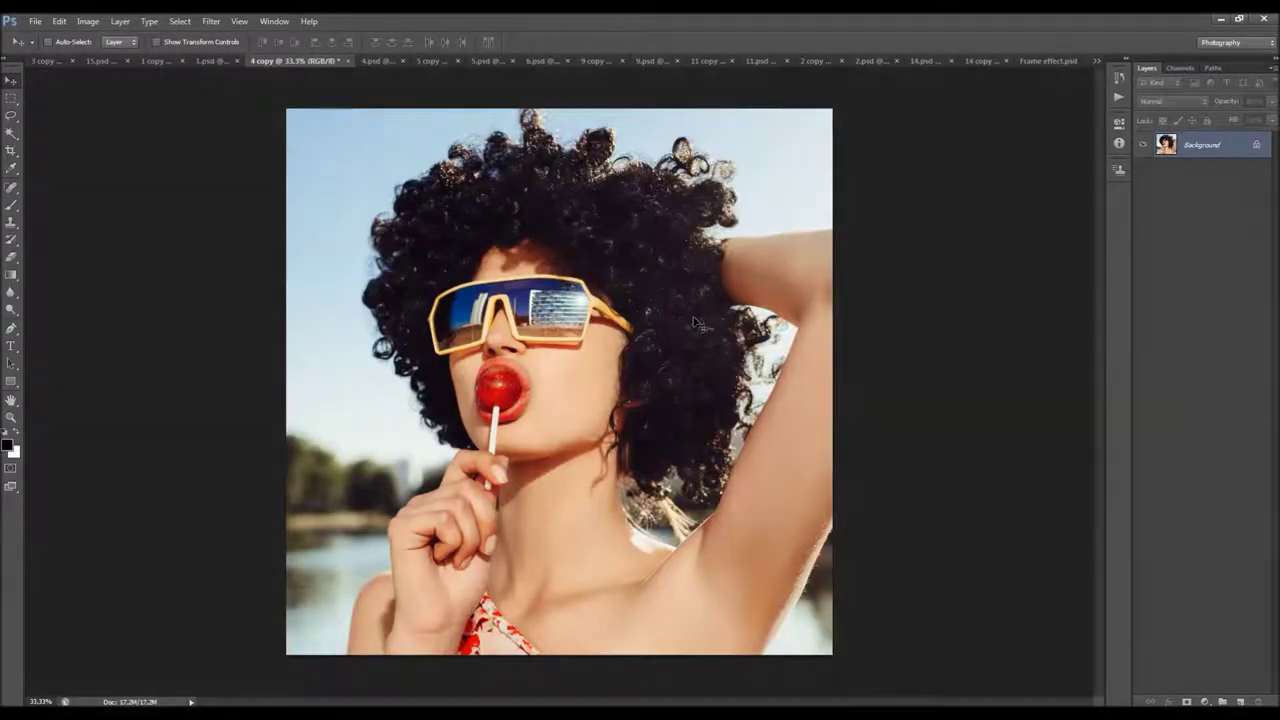
left_click(378, 63)
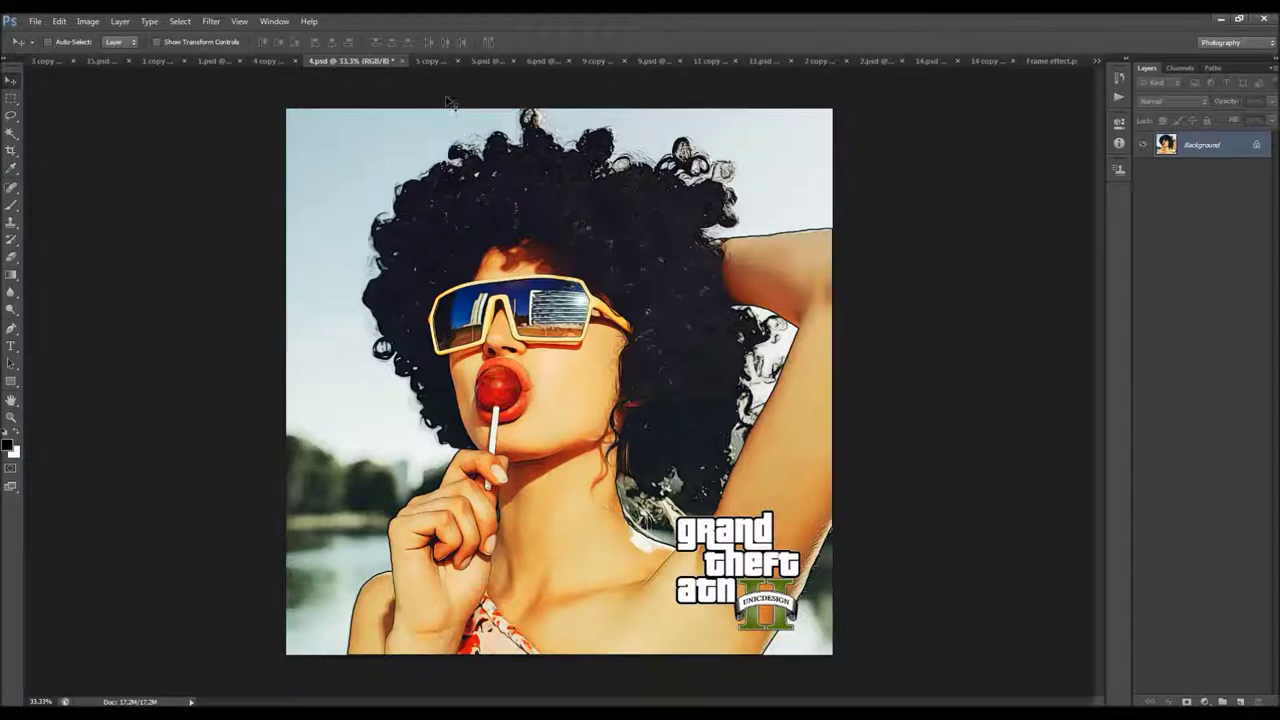
left_click(437, 61)
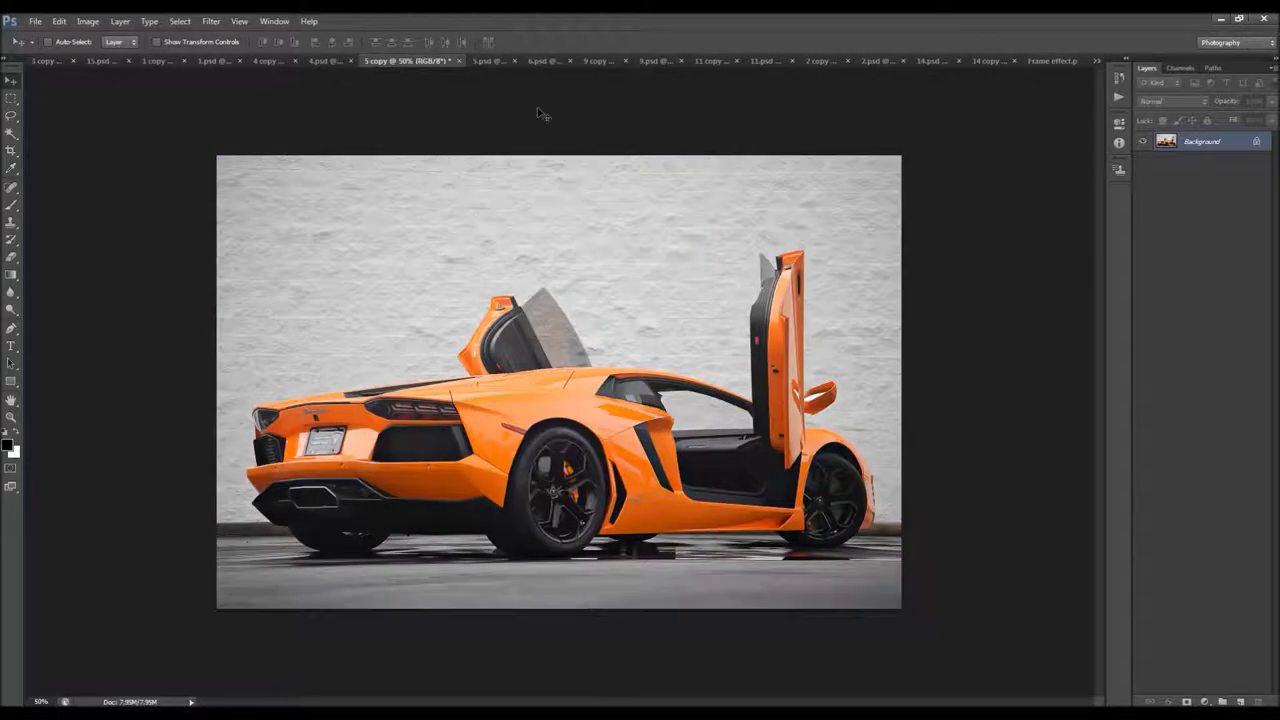
left_click(481, 60)
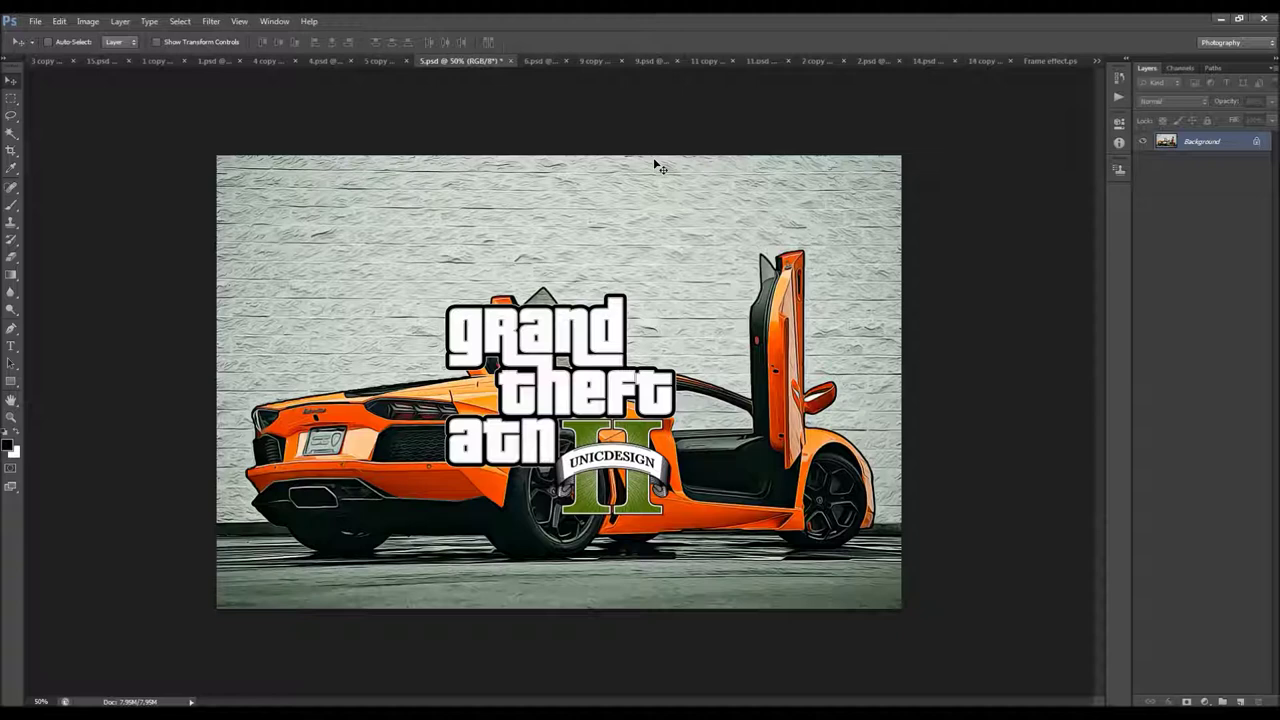
left_click(543, 62)
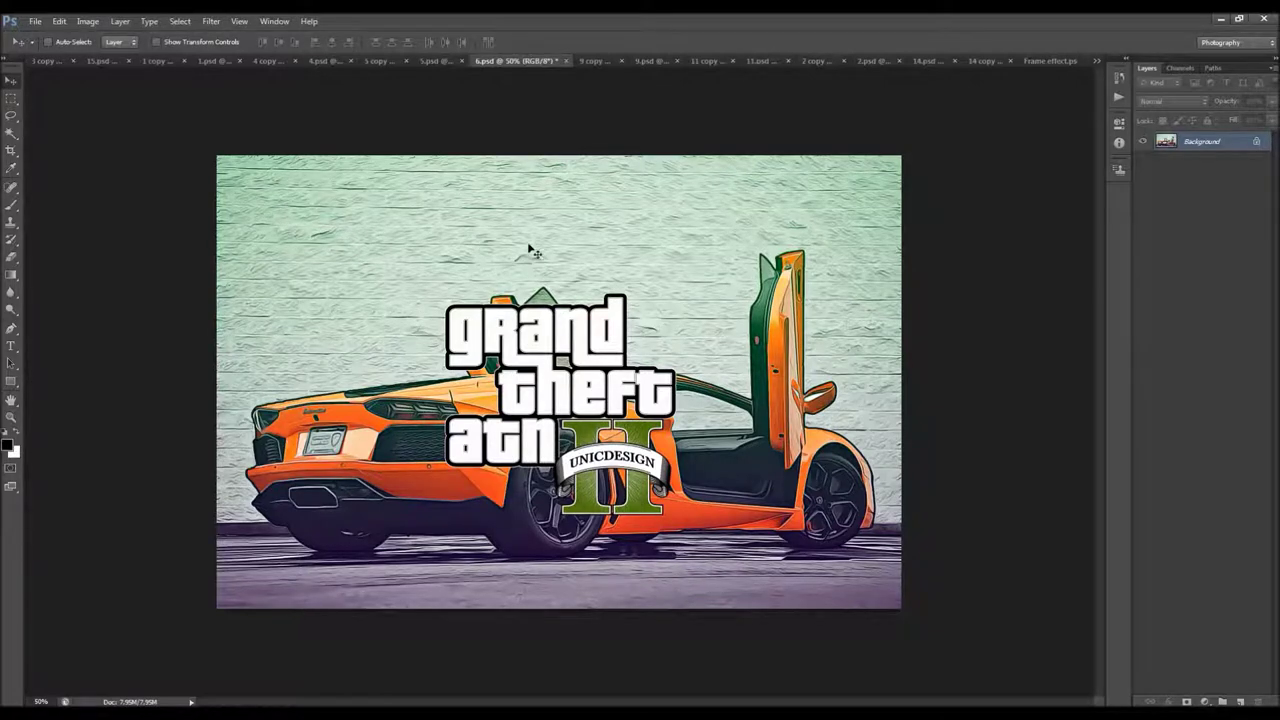
Compare the remaining originals and effect versions, from 9 copy to 14 copy, and examine the Frame effect.psd collage.
left_click(592, 60)
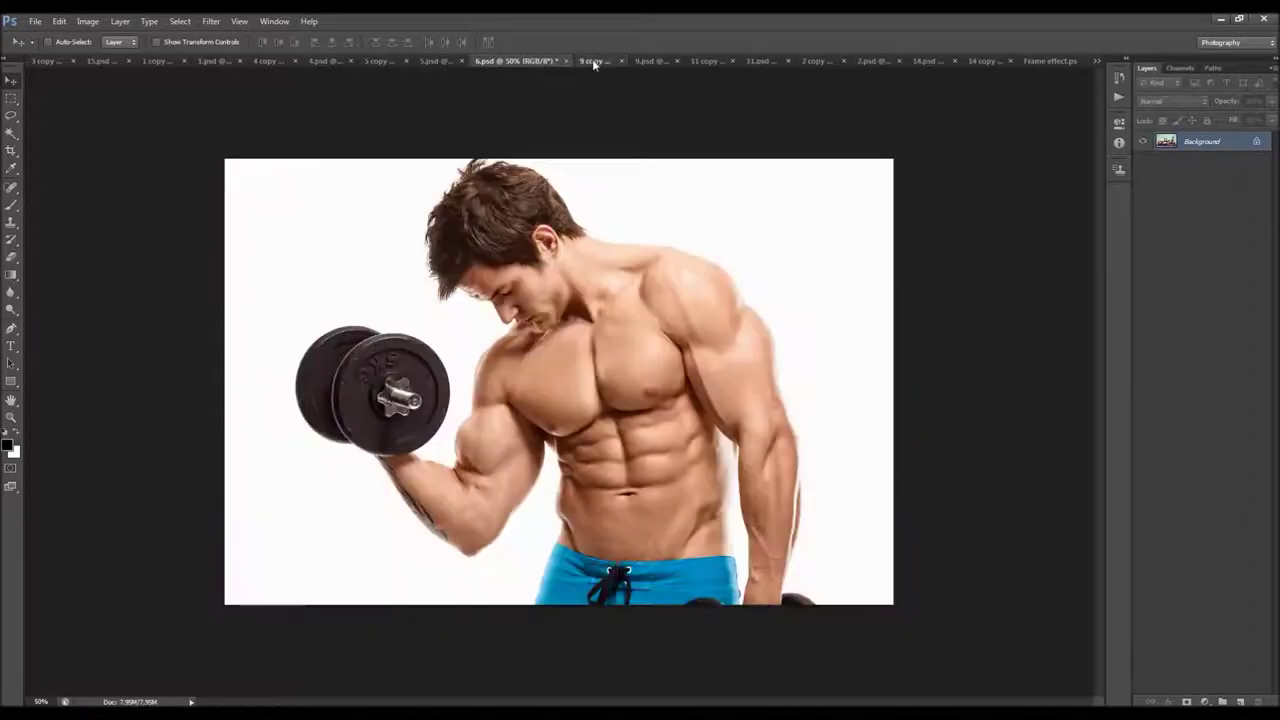
left_click(650, 61)
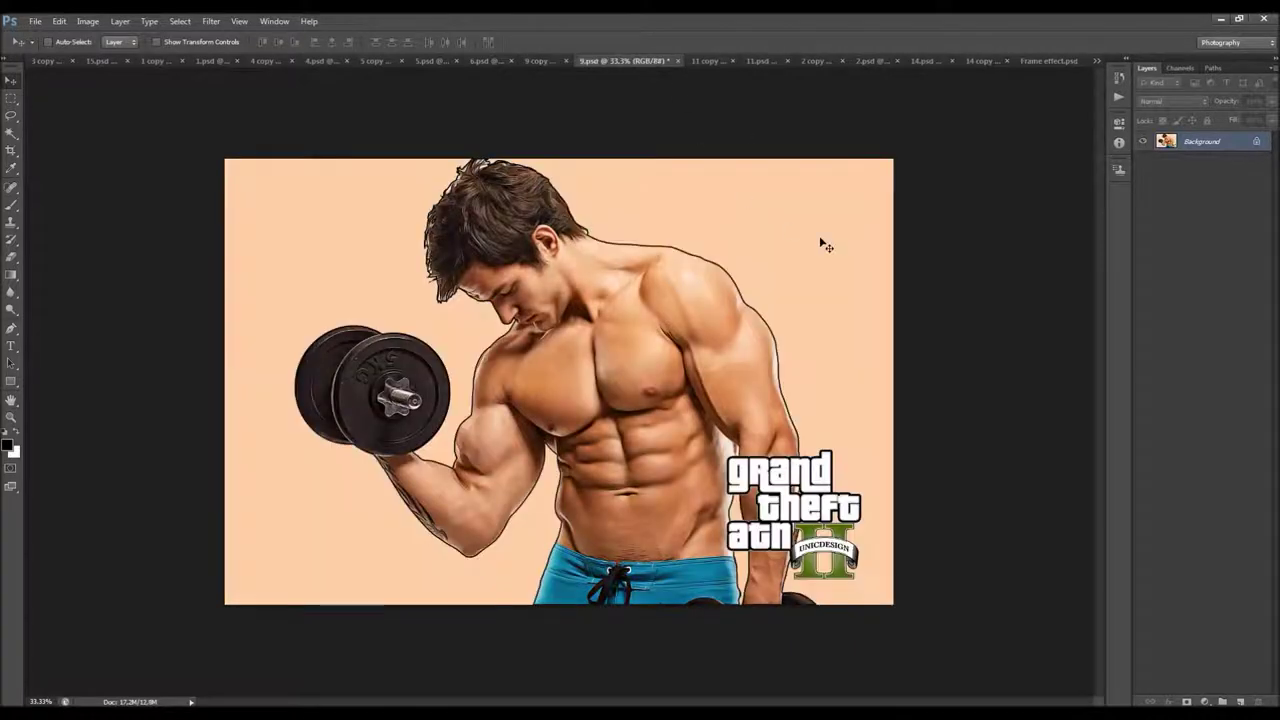
left_click(710, 61)
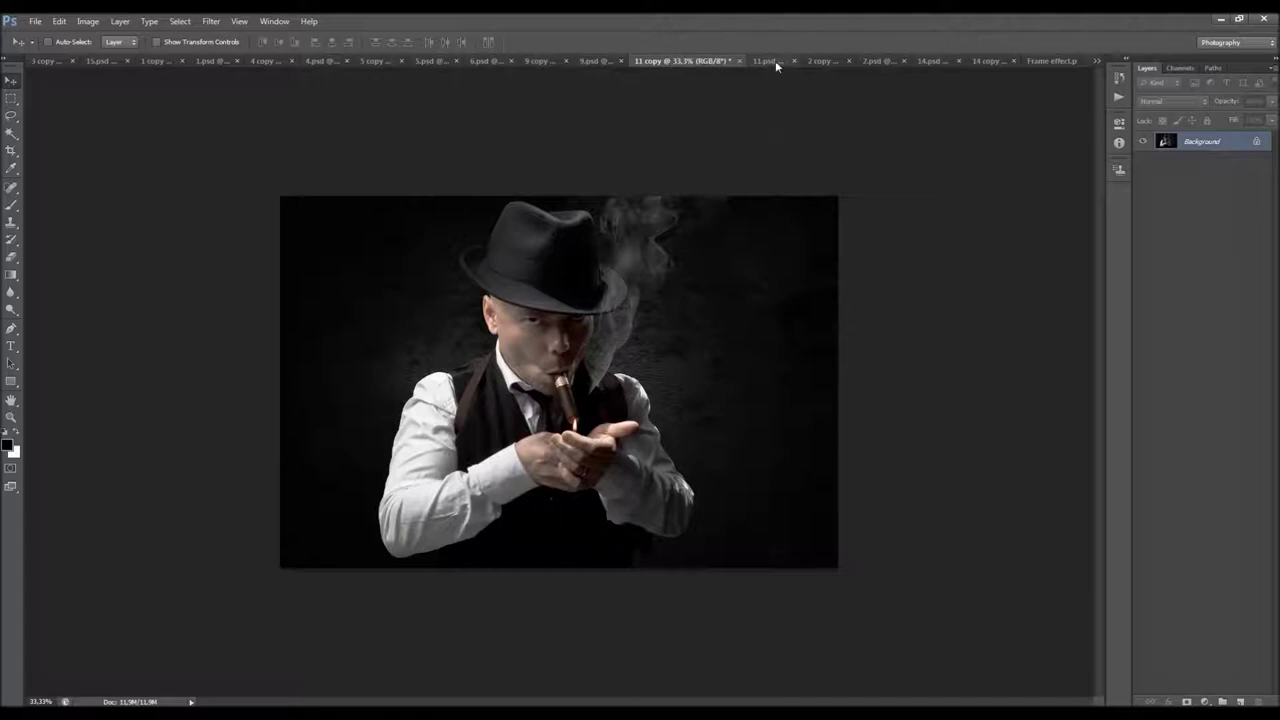
left_click(775, 61)
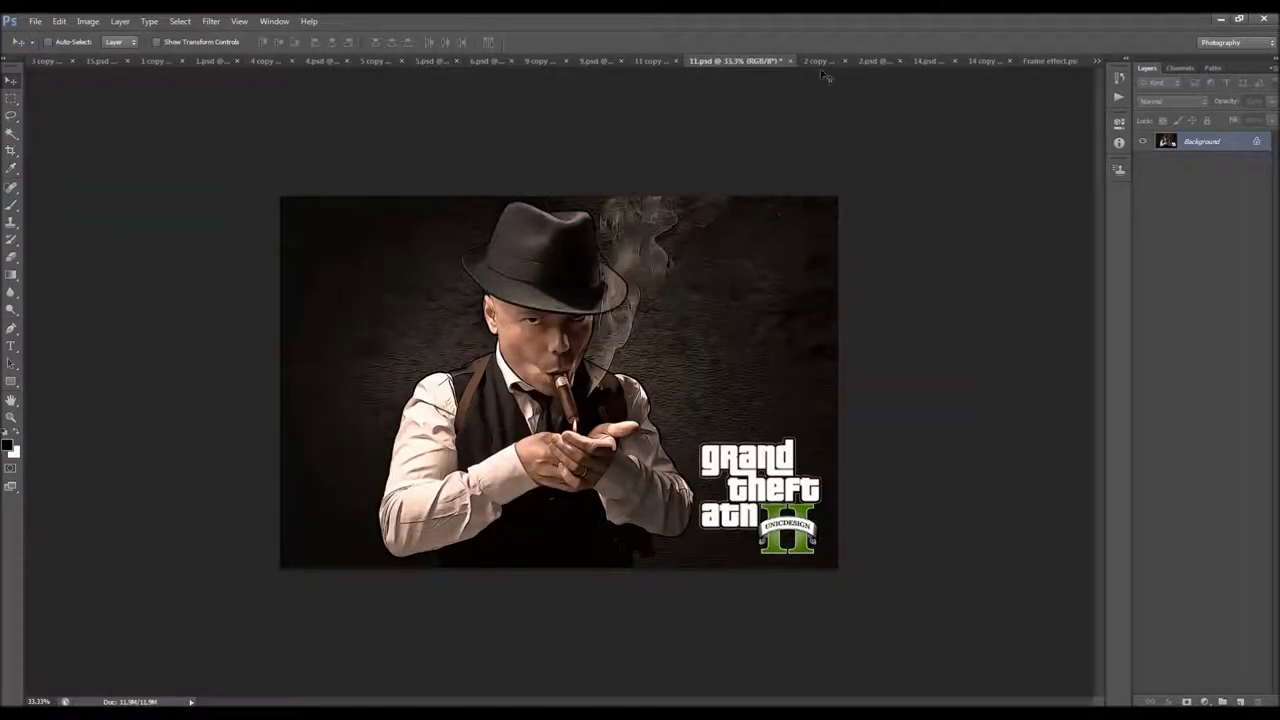
left_click(819, 62)
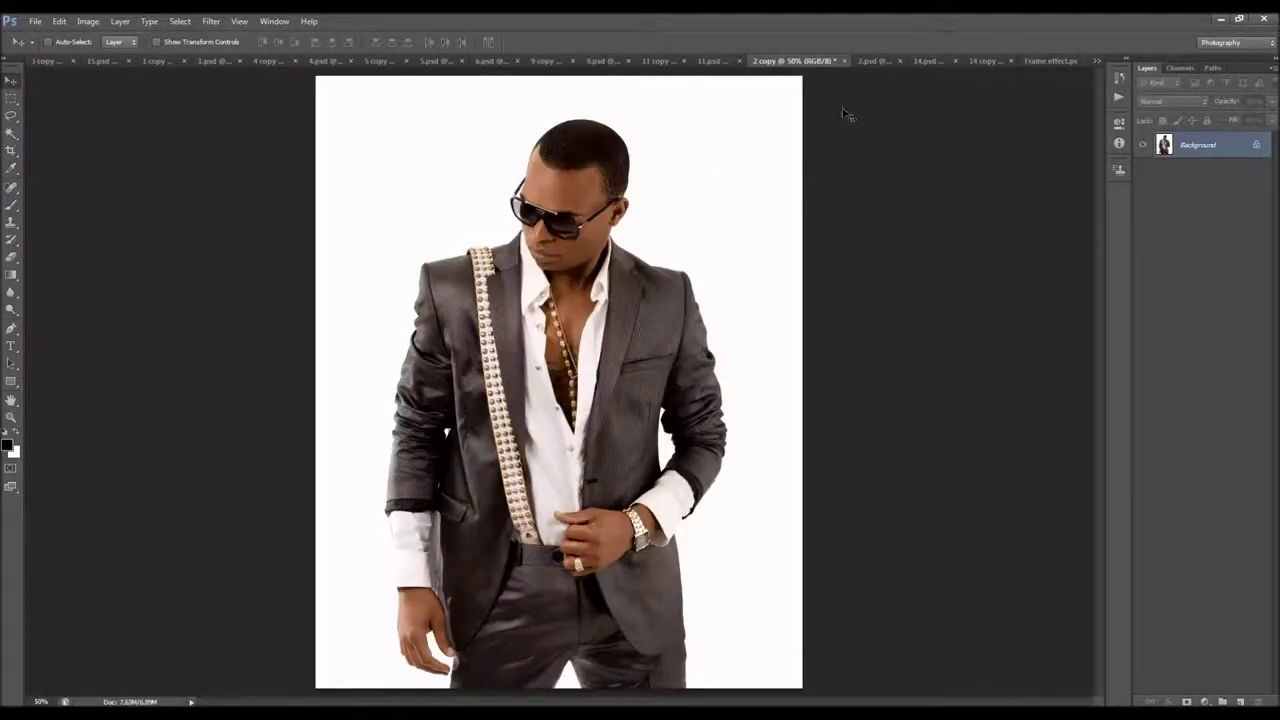
left_click(863, 62)
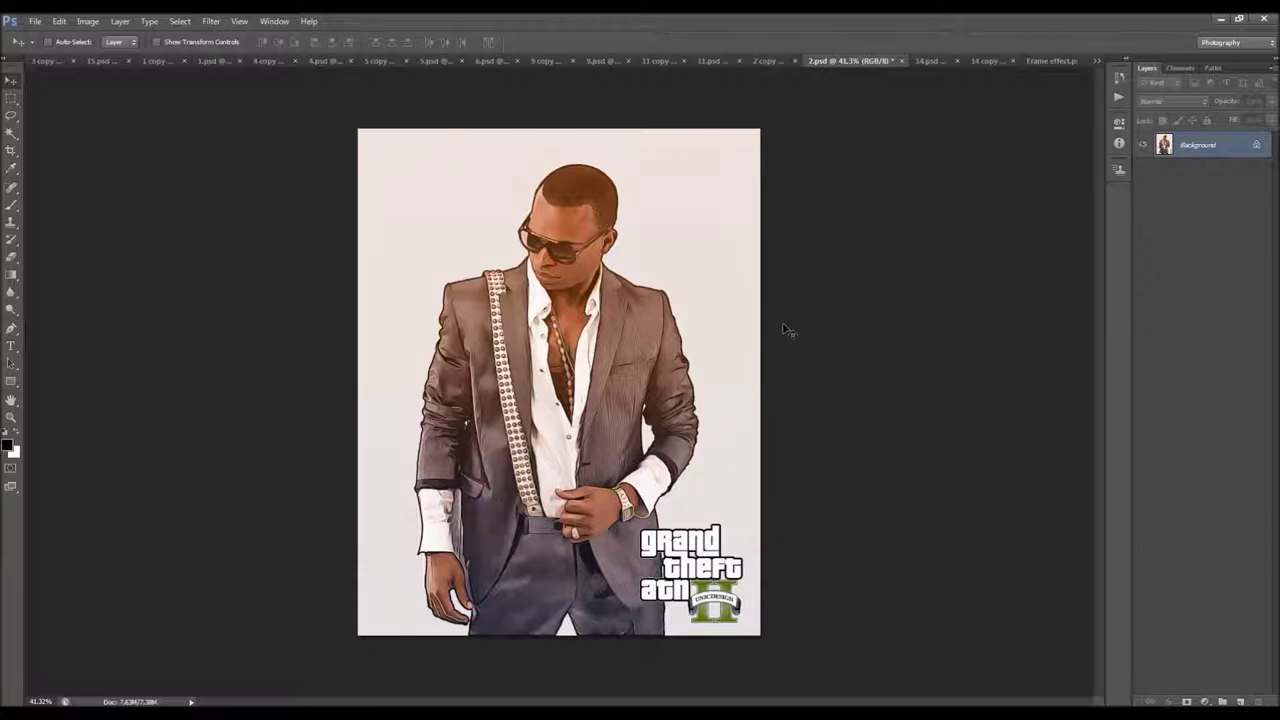
left_click(919, 62)
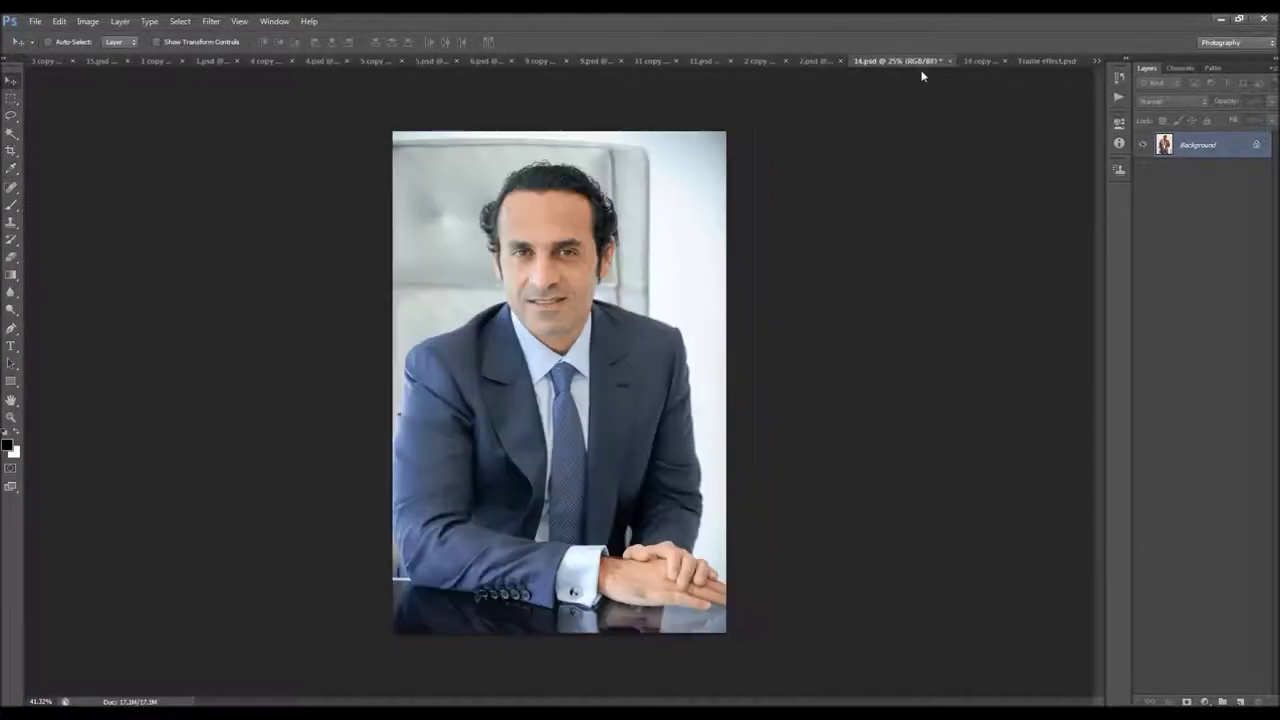
left_click(988, 60)
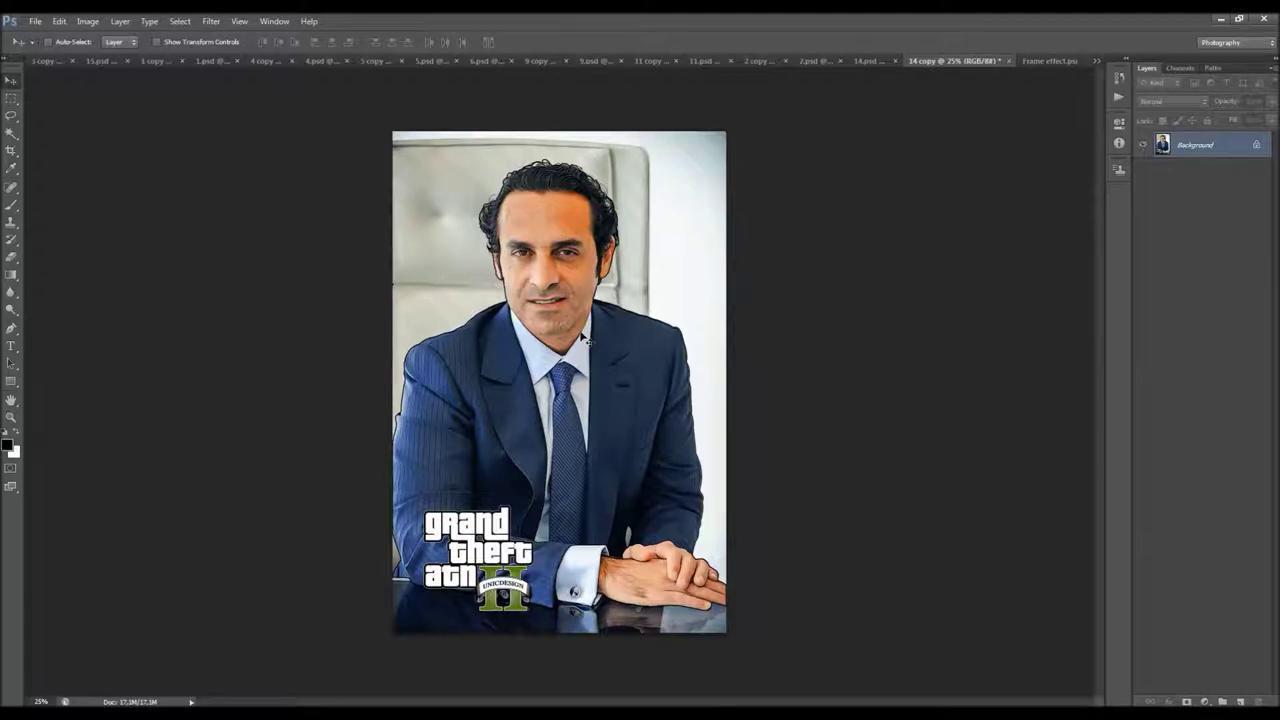
left_click(1040, 62)
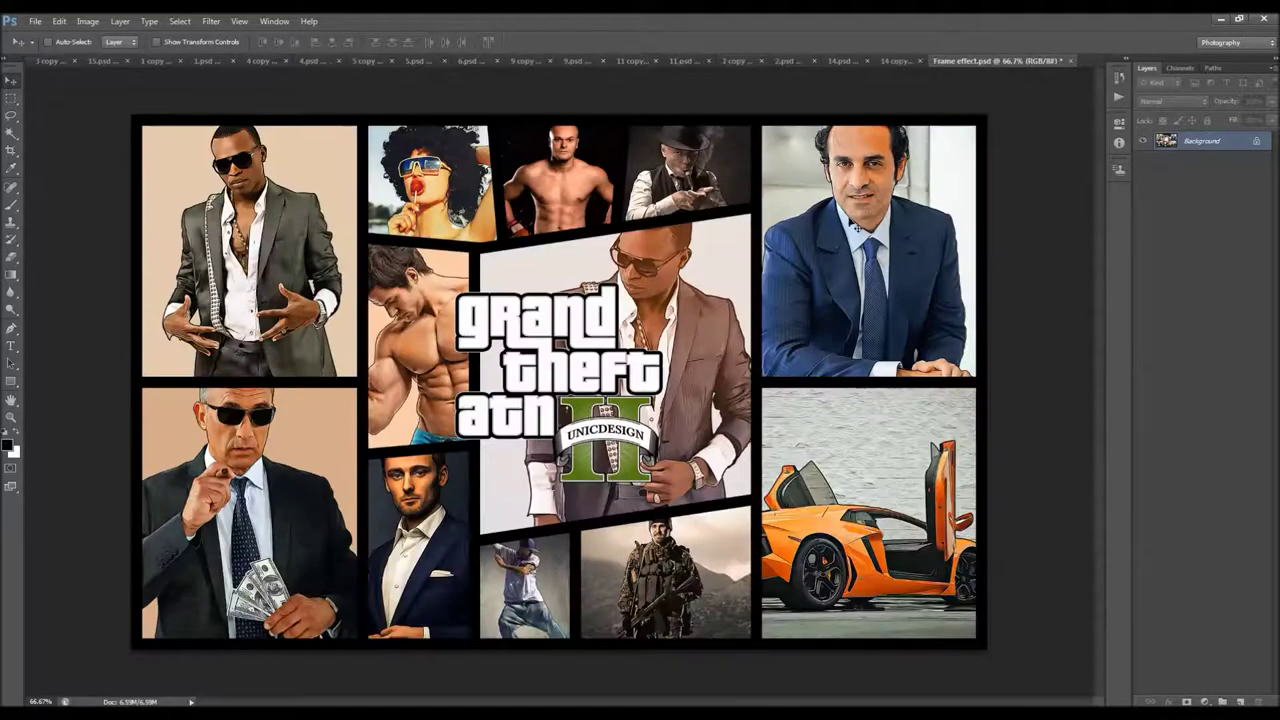
scroll(592, 244, "down", 2)
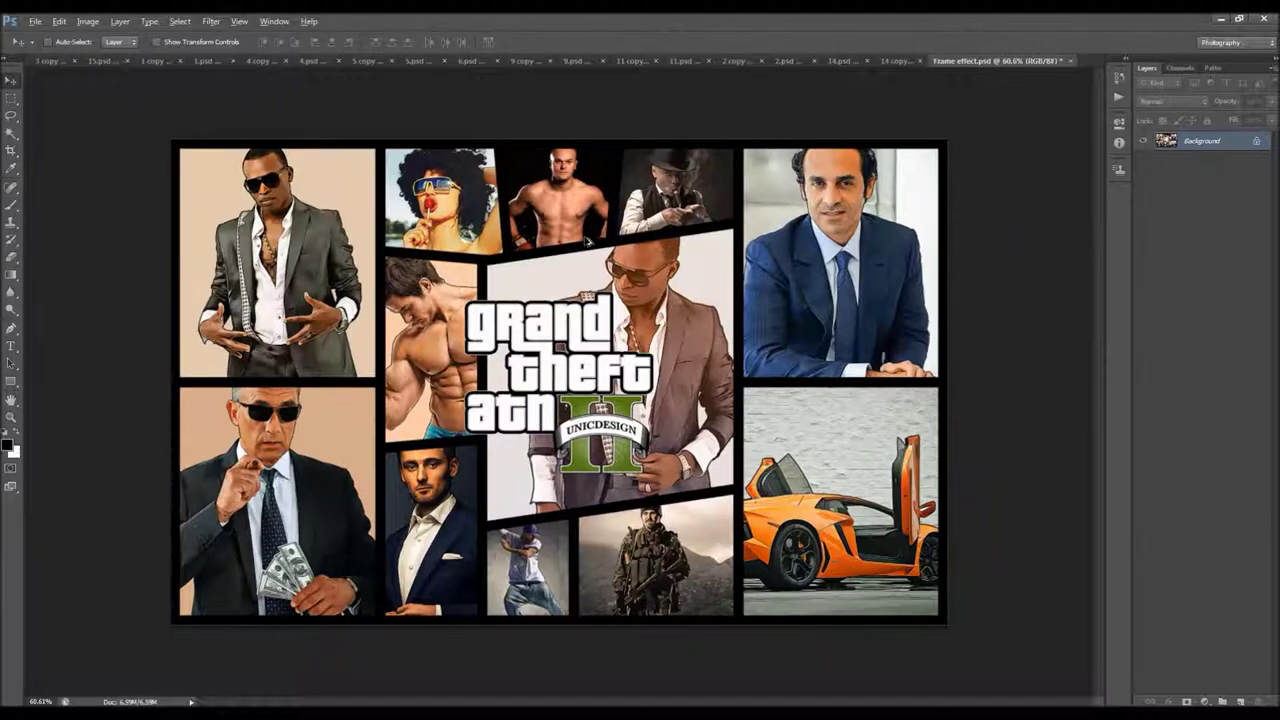
scroll(595, 258, "up", 1)
Close all open example documents except the 3 copy portrait, dismissing the Play command error.
key("ctrl+w")
key("ctrl+w")
key("ctrl+w")
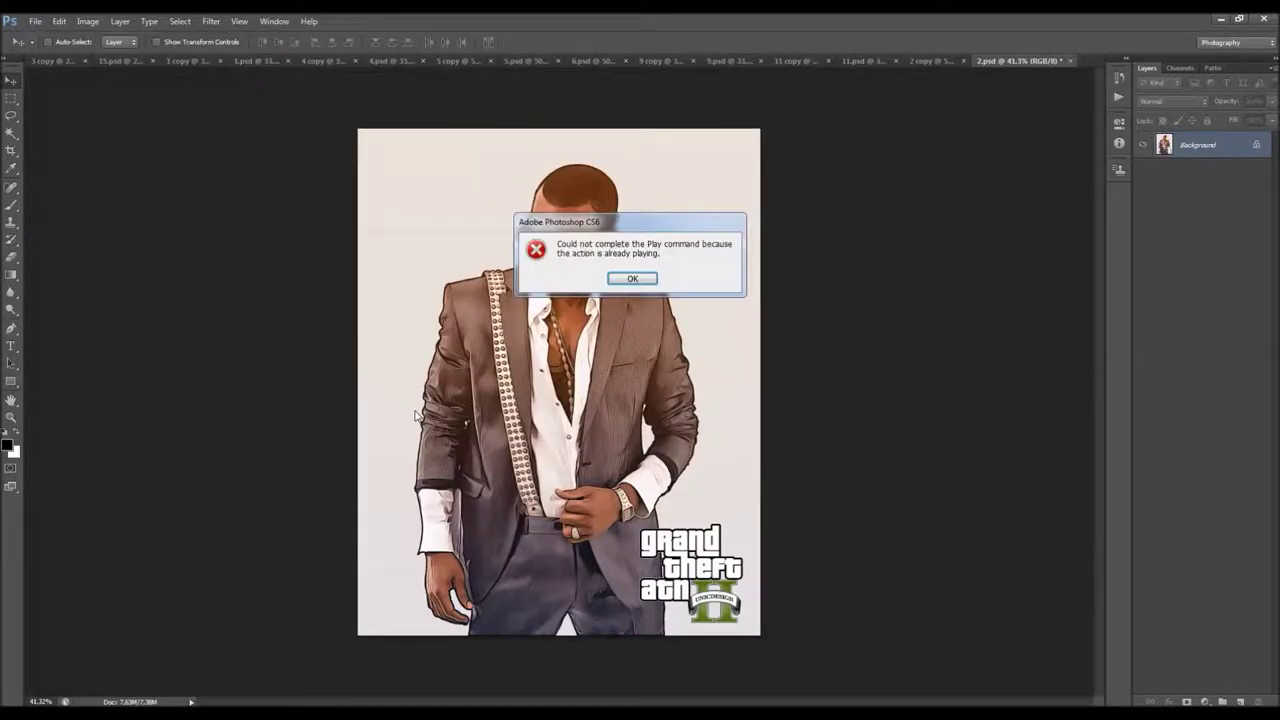
left_click(632, 279)
key("ctrl+w")
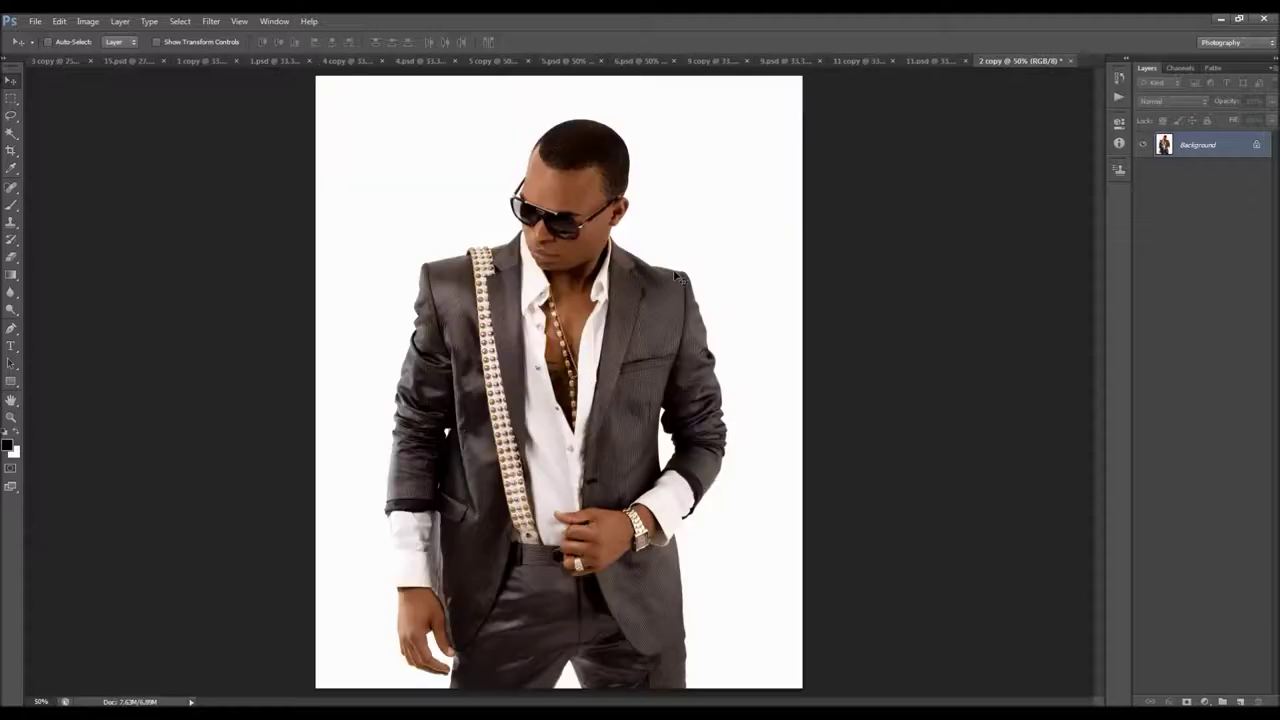
key("ctrl+w")
key("ctrl+w")
key("ctrl+w")
key("ctrl+w")
key("ctrl+w")
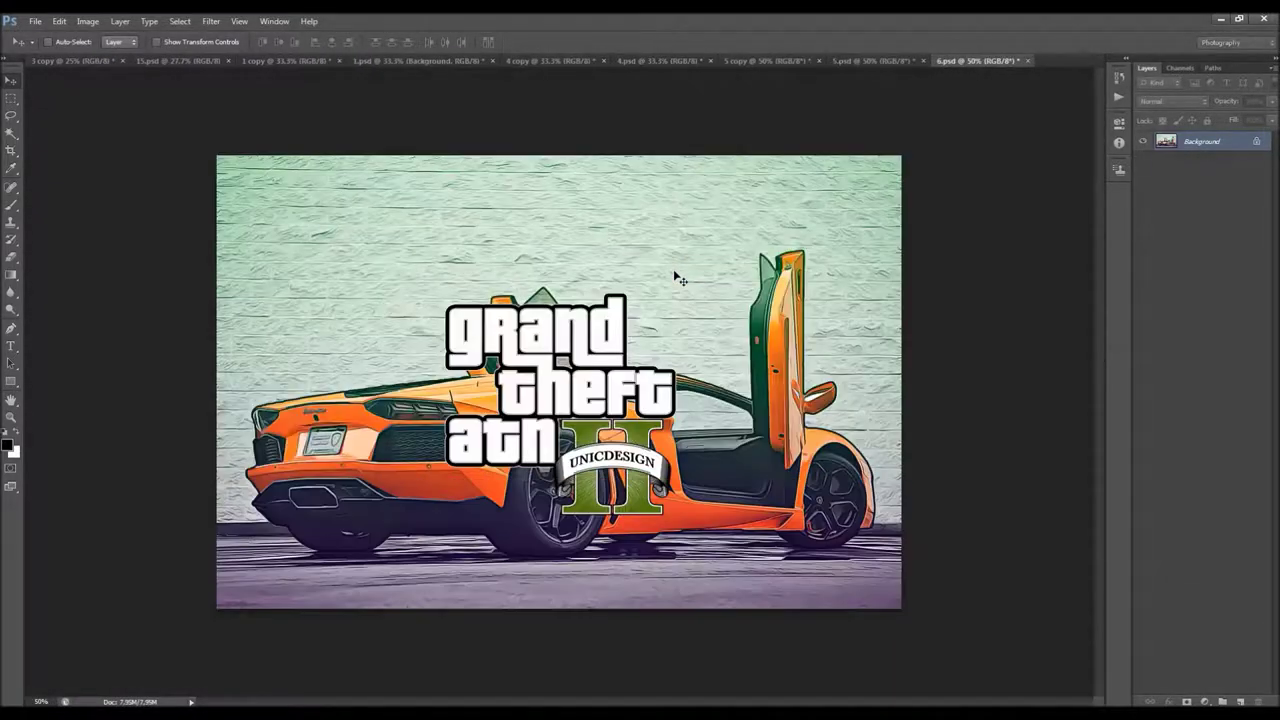
key("ctrl+w")
key("ctrl+w")
key("ctrl+w")
key("ctrl+w")
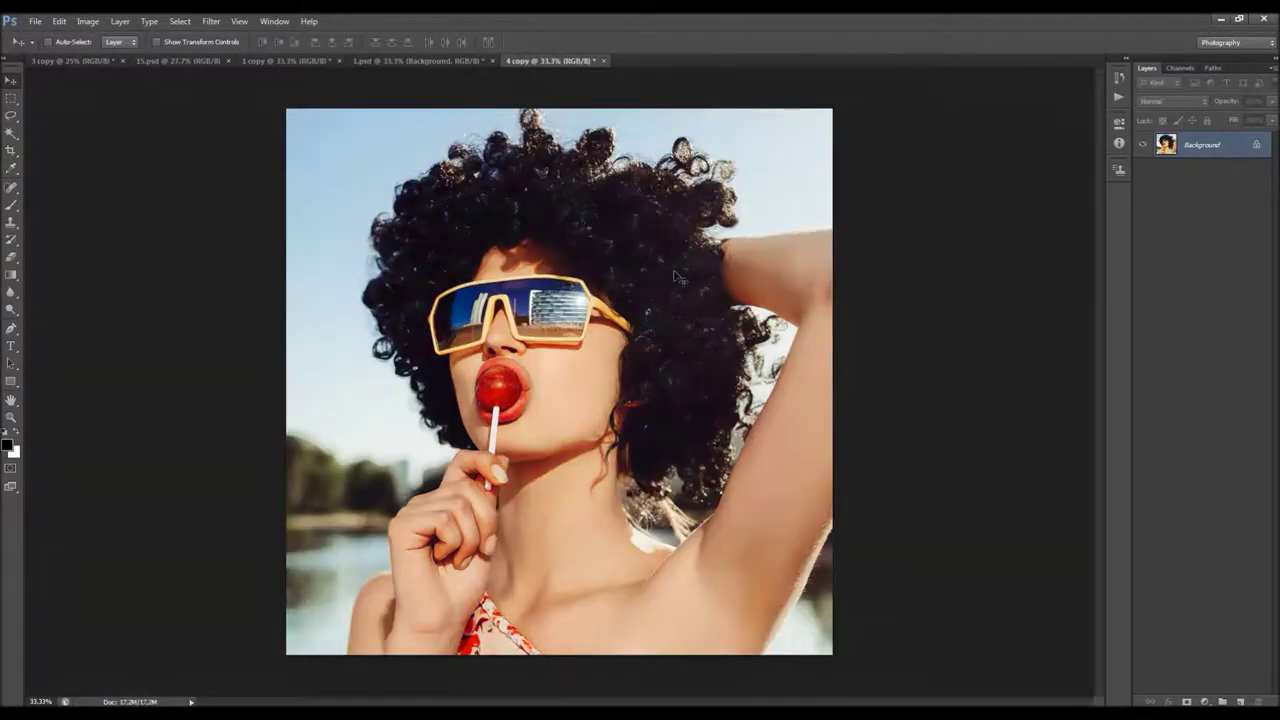
key("ctrl+w")
key("ctrl+w")
key("ctrl+w")
key("ctrl+w")
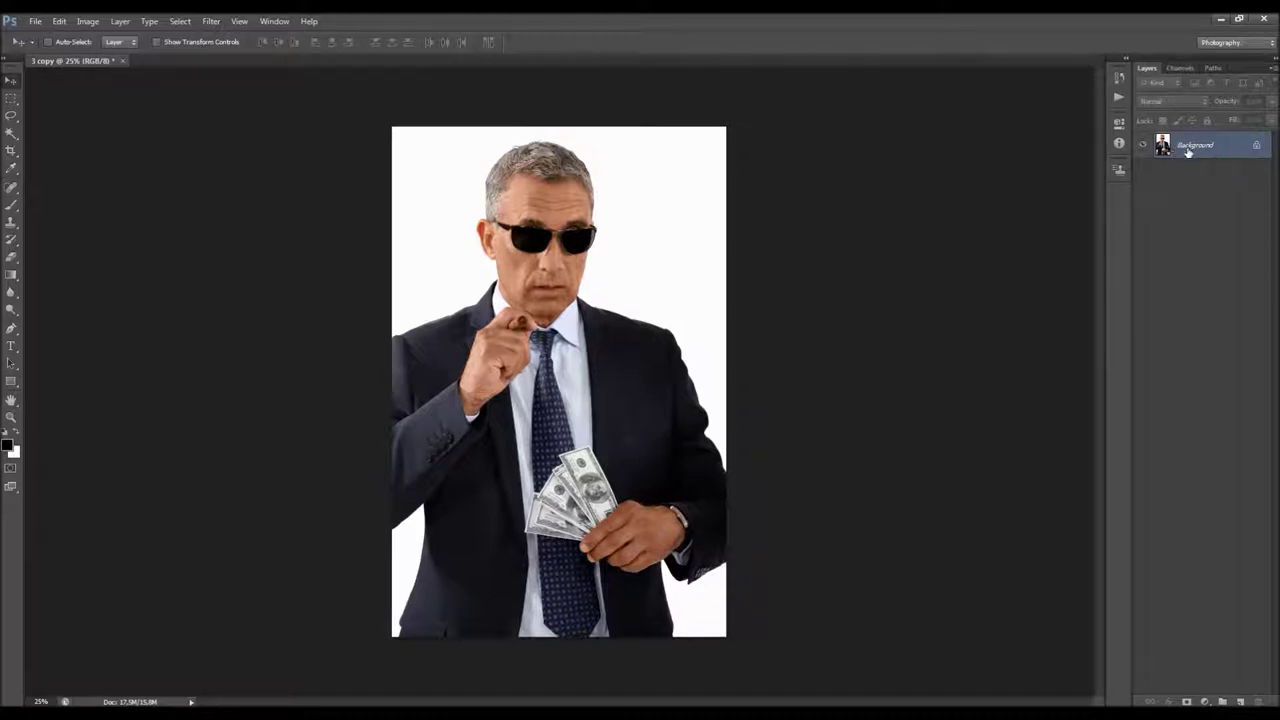
Convert the Background into a regular layer and turn it back into a Background layer.
double_click(1243, 151)
key("Return")
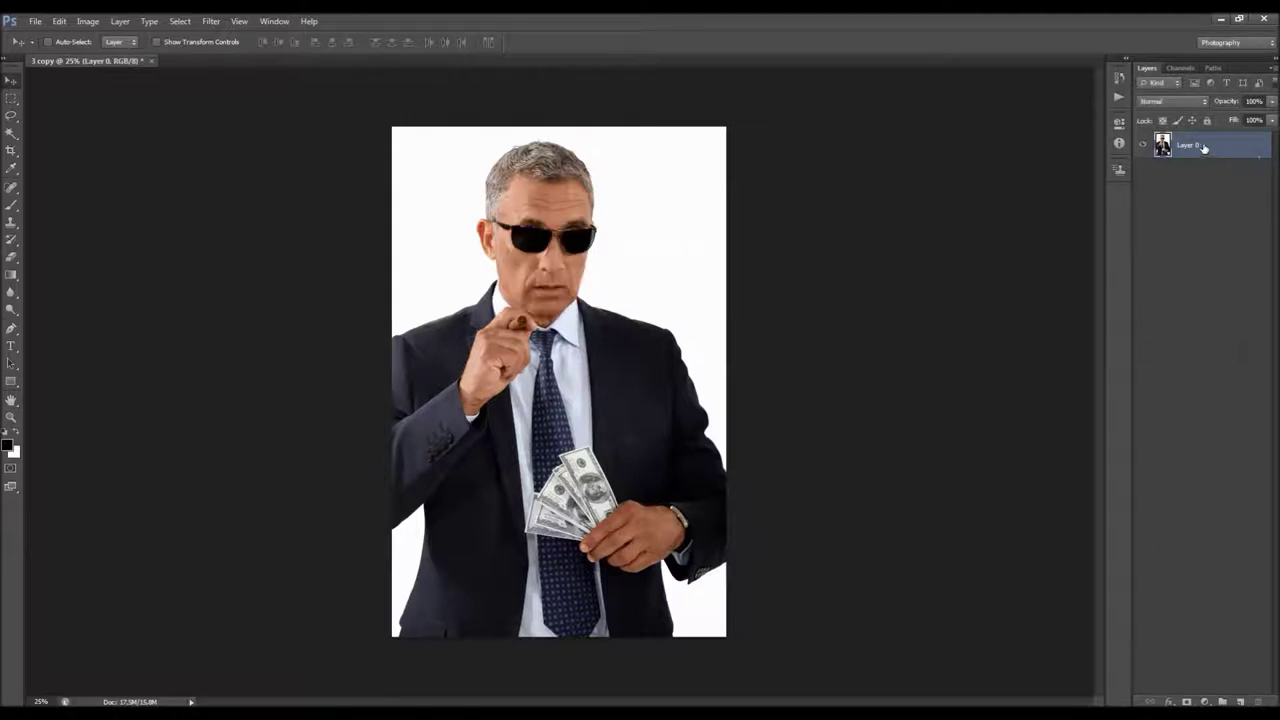
left_click(120, 21)
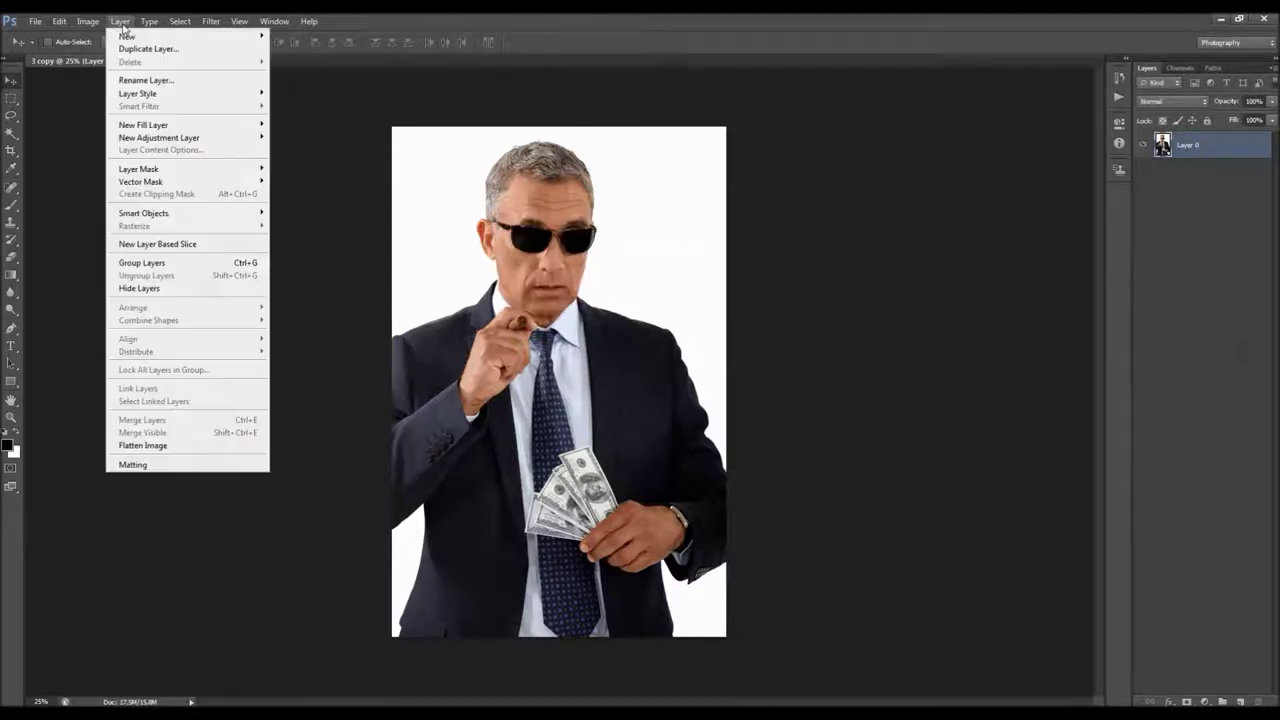
mouse_move(128, 37)
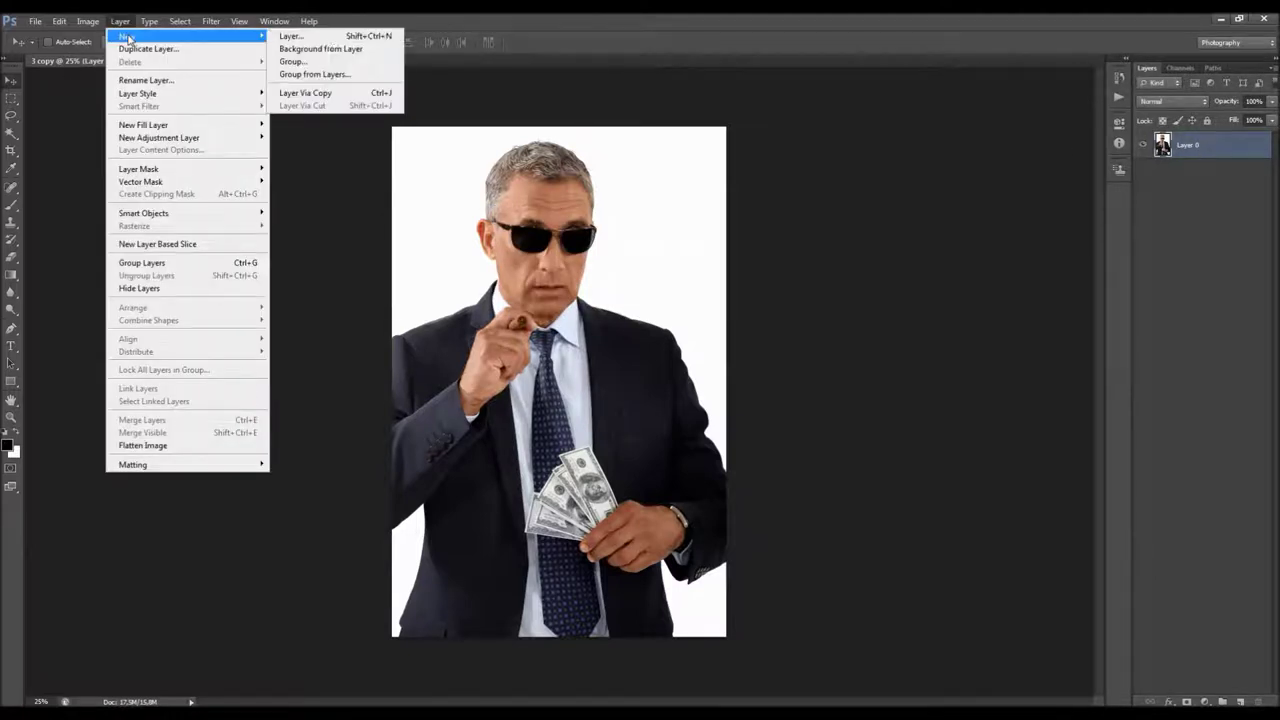
left_click(367, 49)
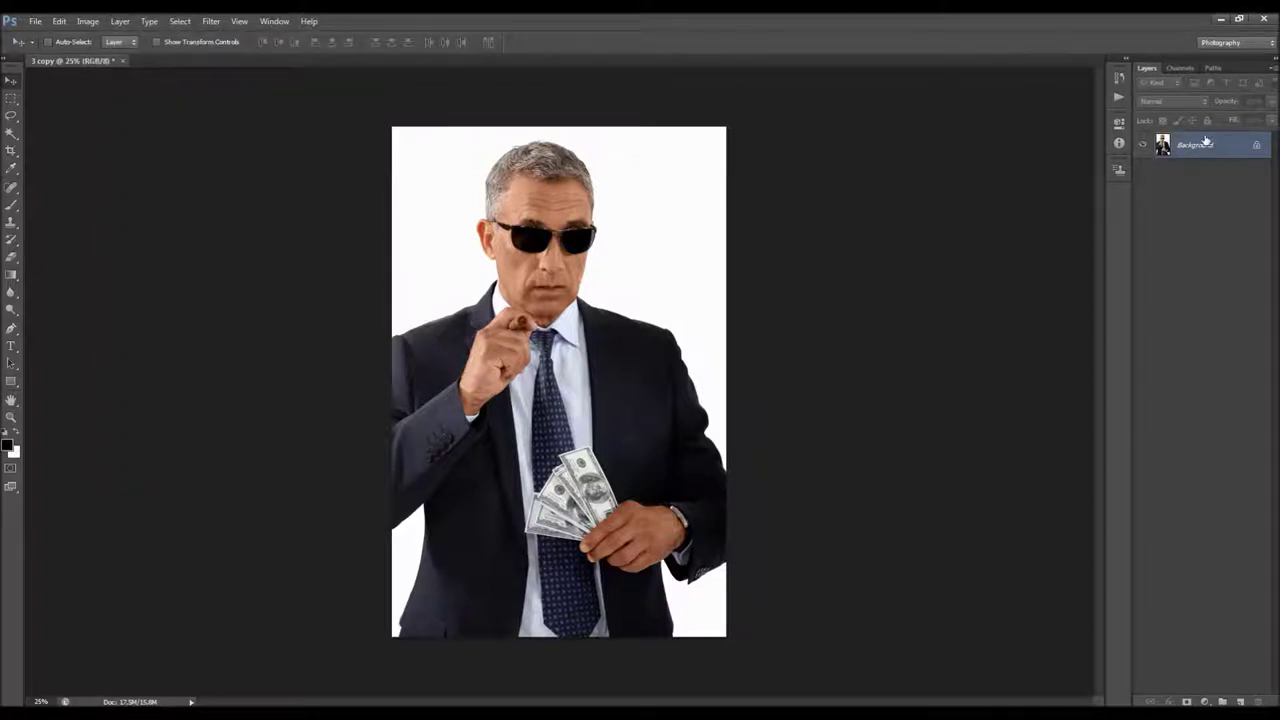
Check in the Layers Panel Options that Add "copy" to Copied Layers and Groups is enabled, and accept the dialog.
left_click(1273, 69)
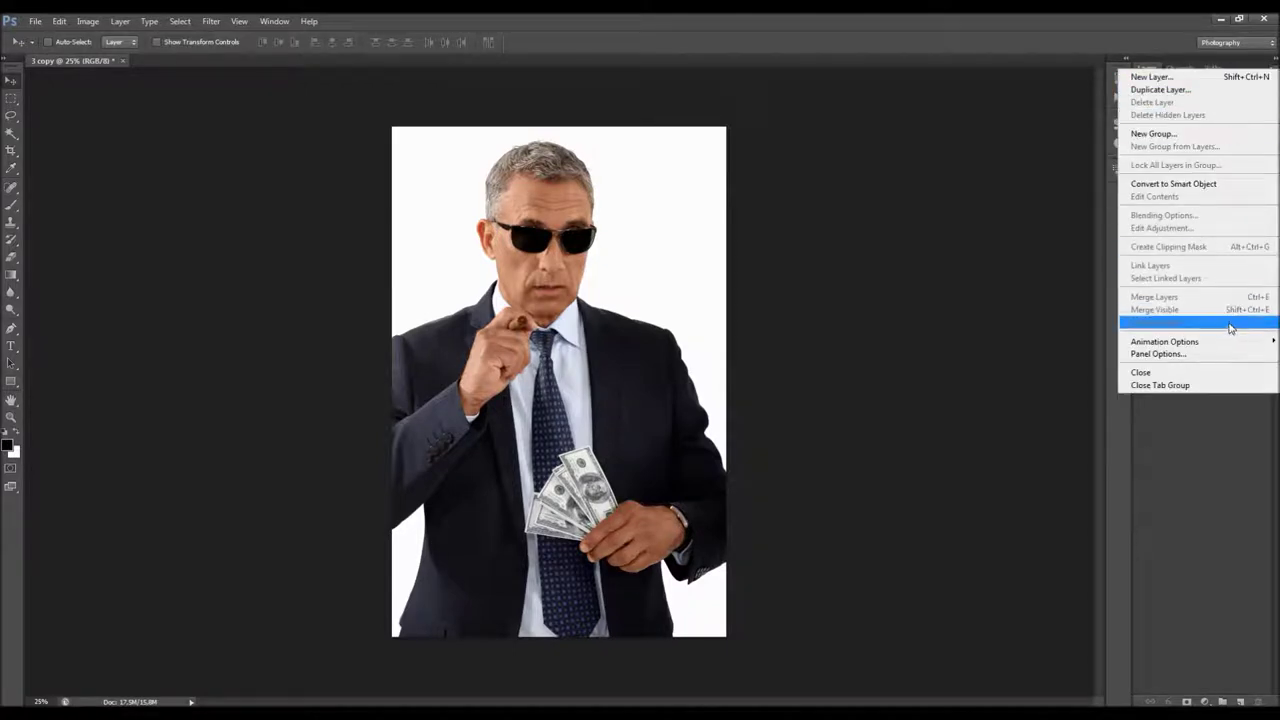
left_click(1197, 355)
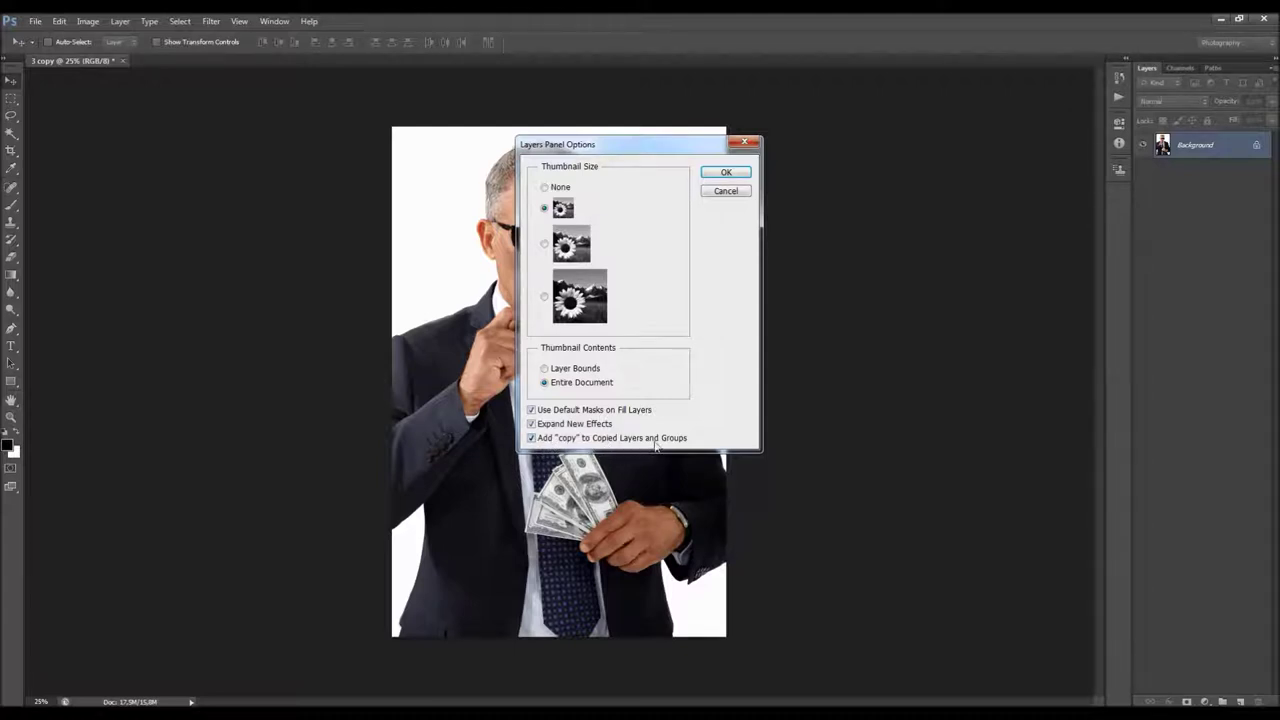
left_click(726, 172)
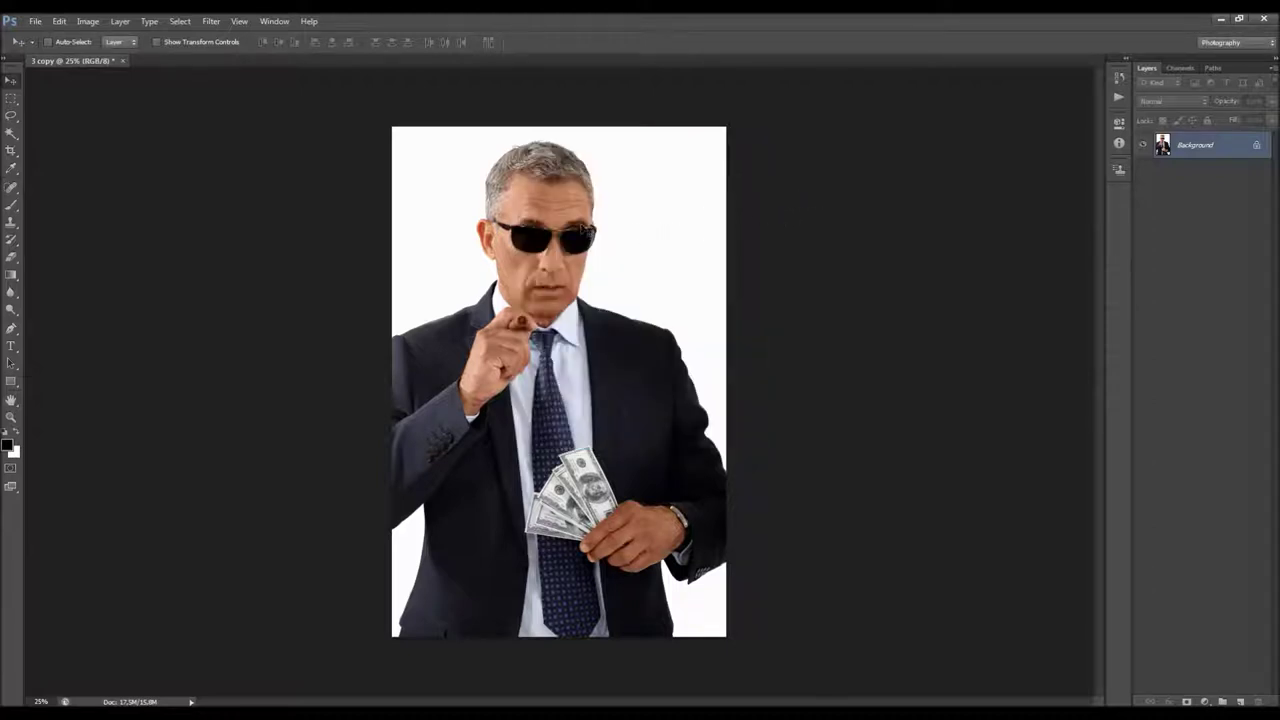
Check the image's color mode and bit depth, and review its resolution and pixel dimensions in Image Size.
left_click(88, 22)
mouse_move(94, 36)
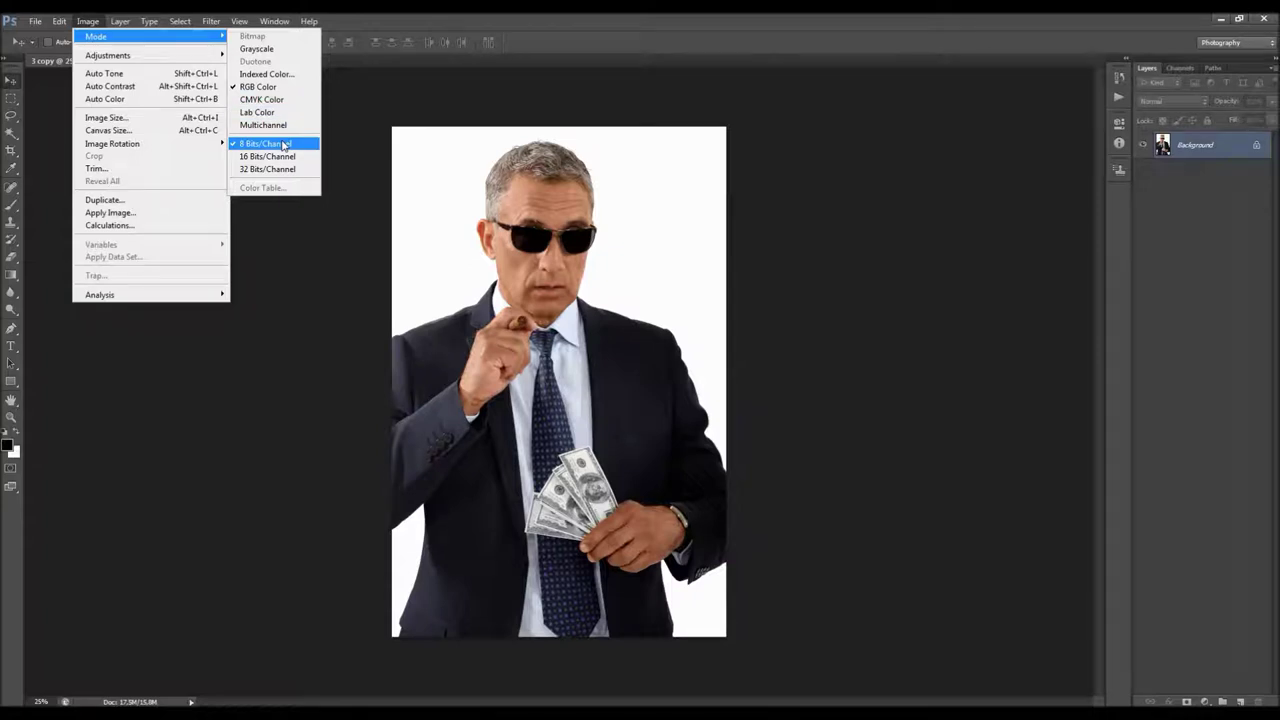
left_click(180, 119)
left_click_drag(656, 177, 880, 199)
double_click(795, 339)
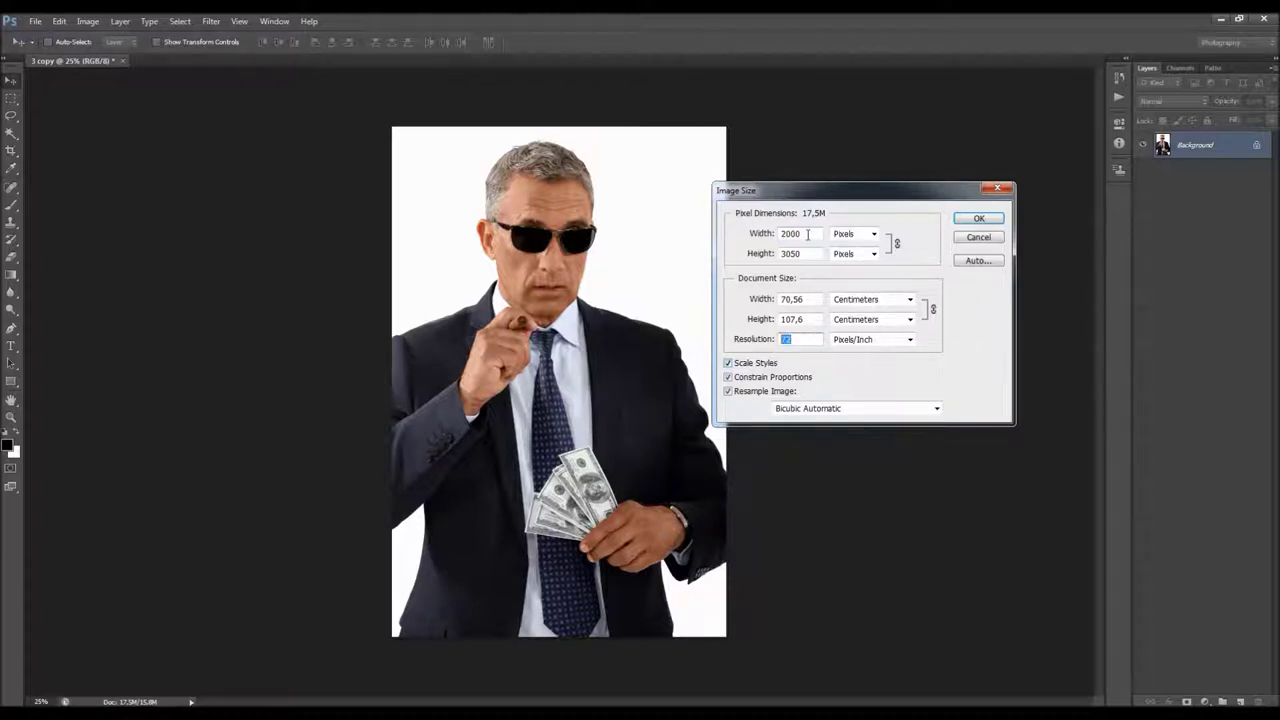
left_click_drag(802, 233, 779, 233)
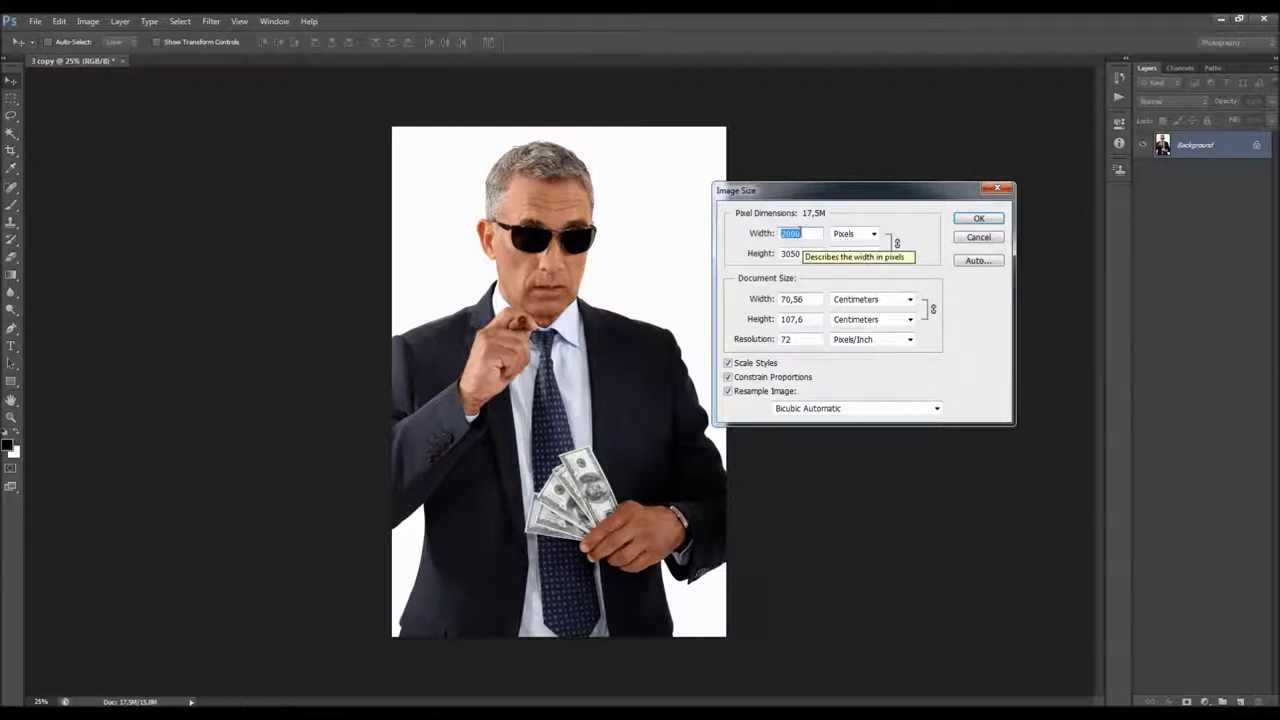
left_click_drag(808, 254, 782, 257)
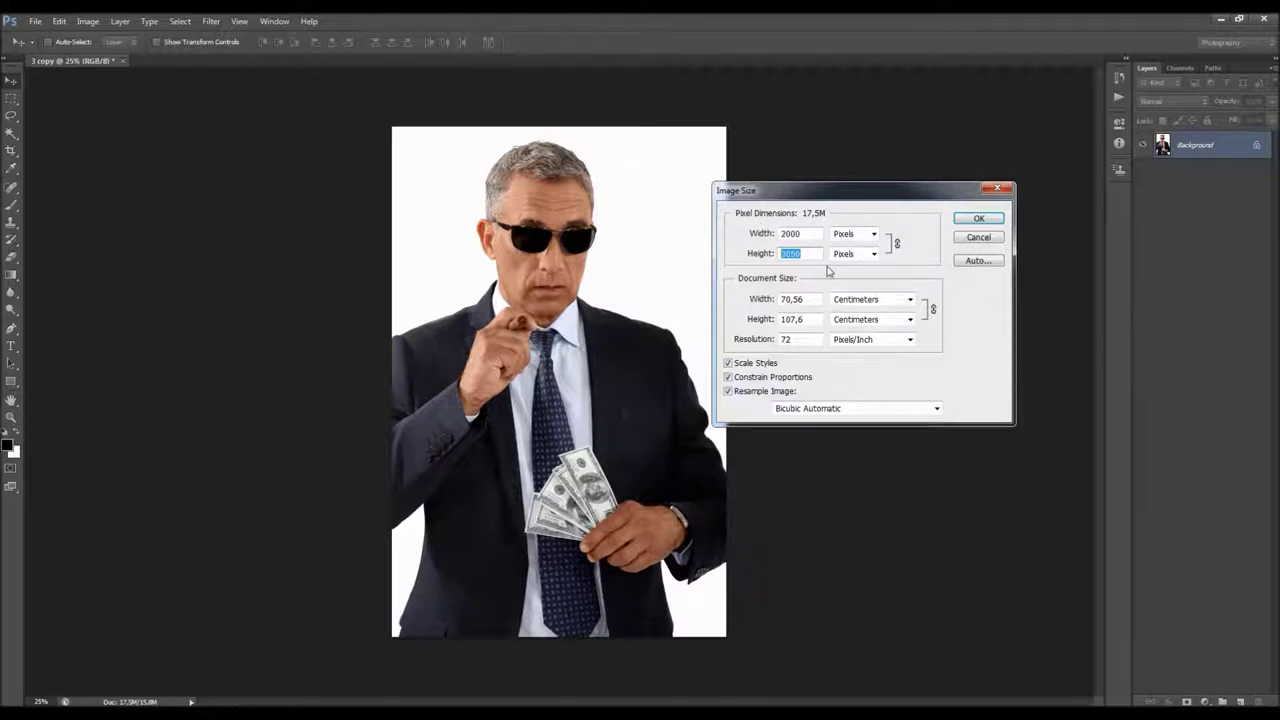
left_click(979, 219)
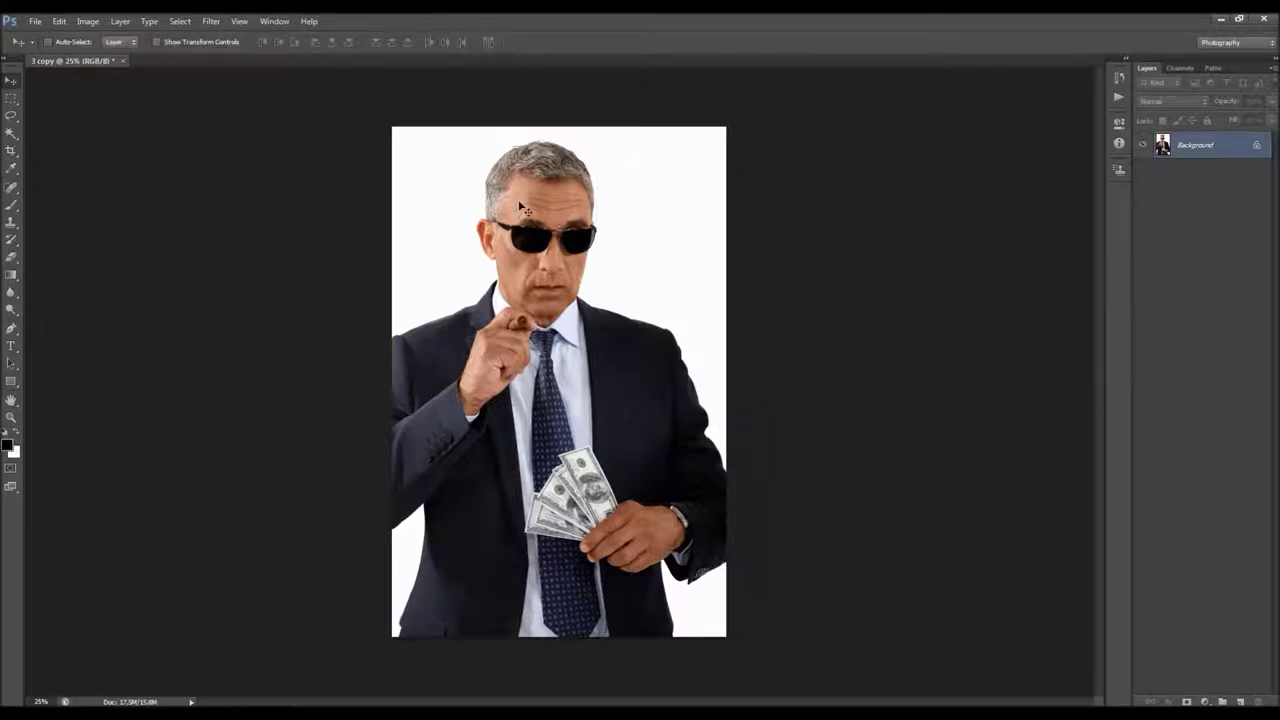
Load the Grand Theft 2 ATN file from the Desktop into the Actions panel, with the Default Actions set collapsed.
left_click(279, 24)
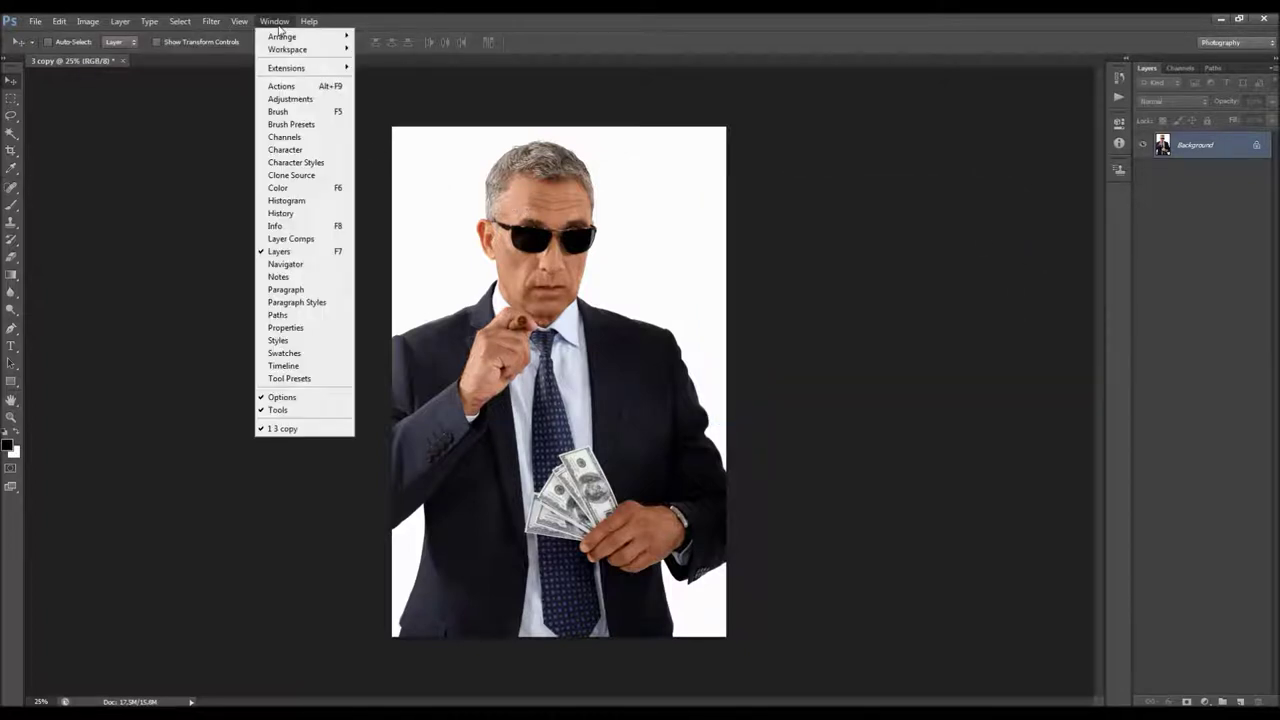
left_click(282, 86)
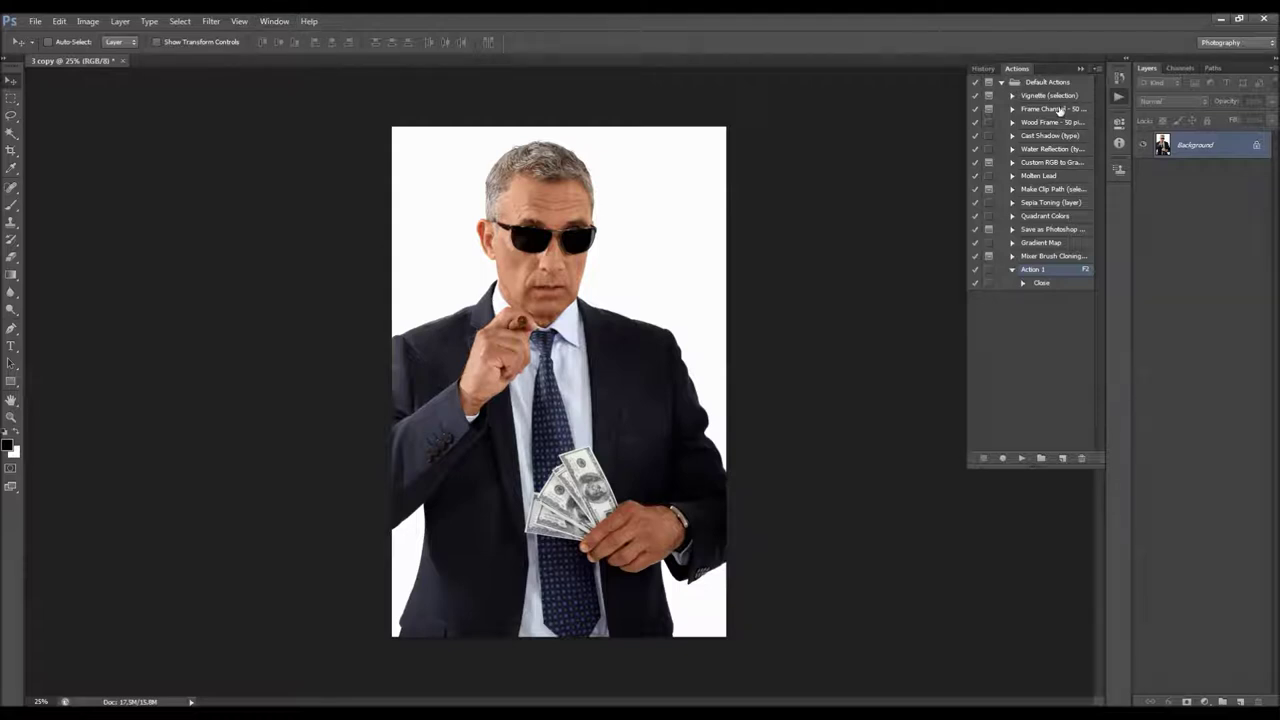
left_click(1001, 82)
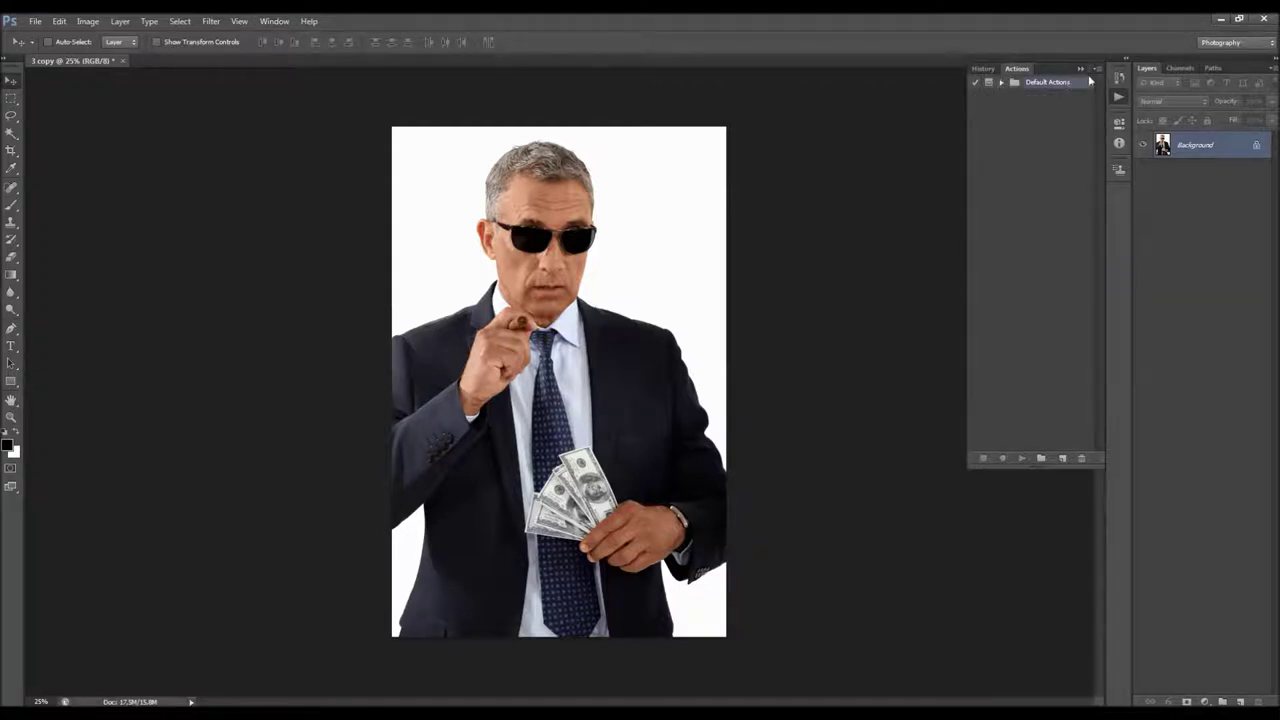
left_click(1096, 71)
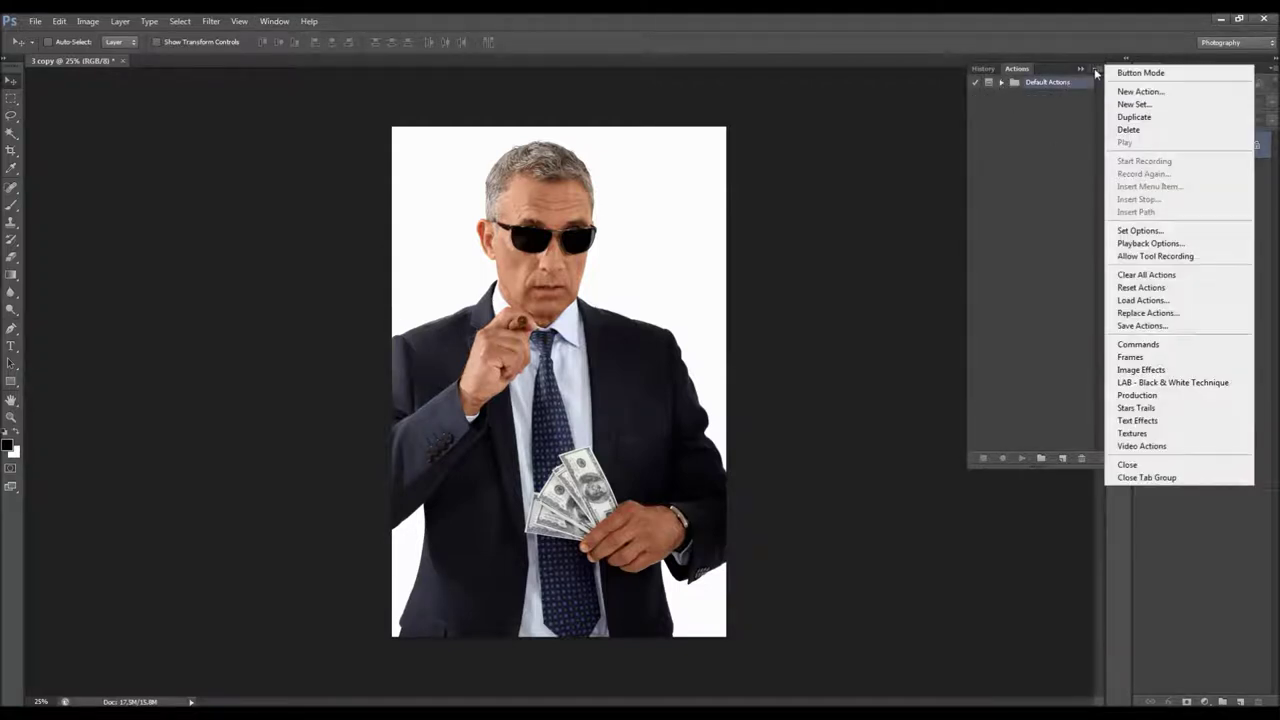
left_click(1148, 300)
left_click(592, 444)
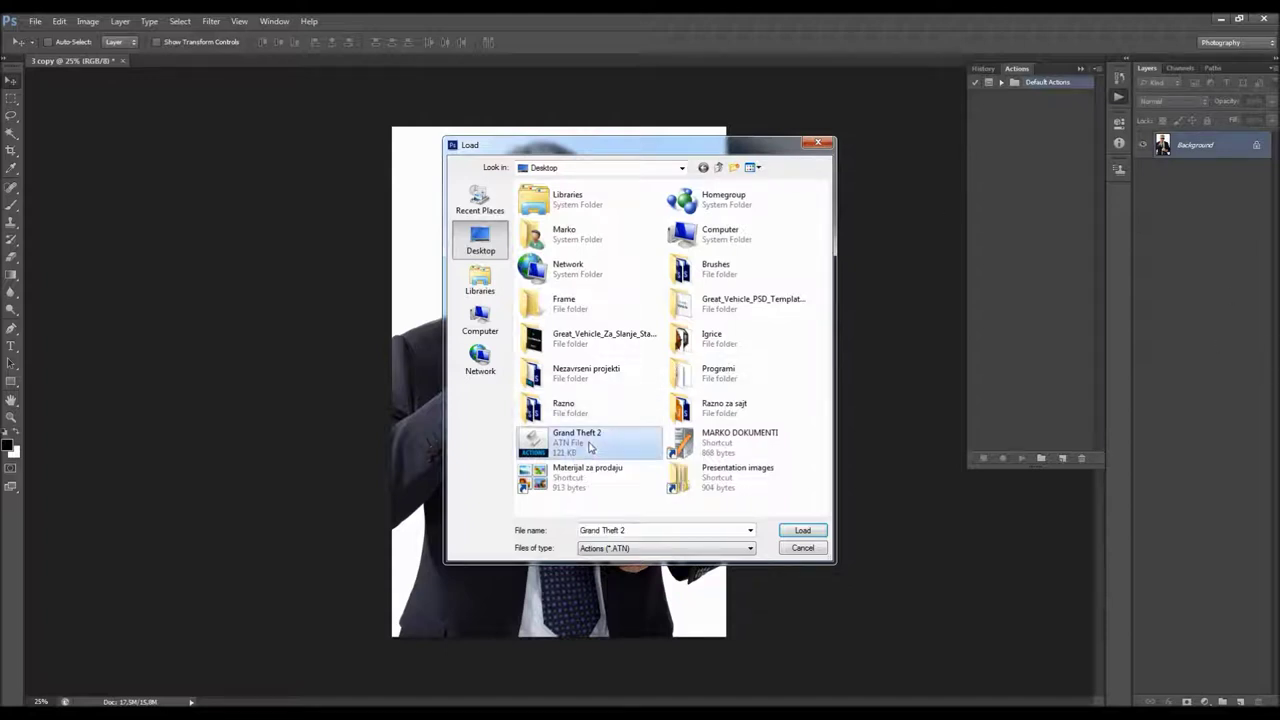
left_click(803, 530)
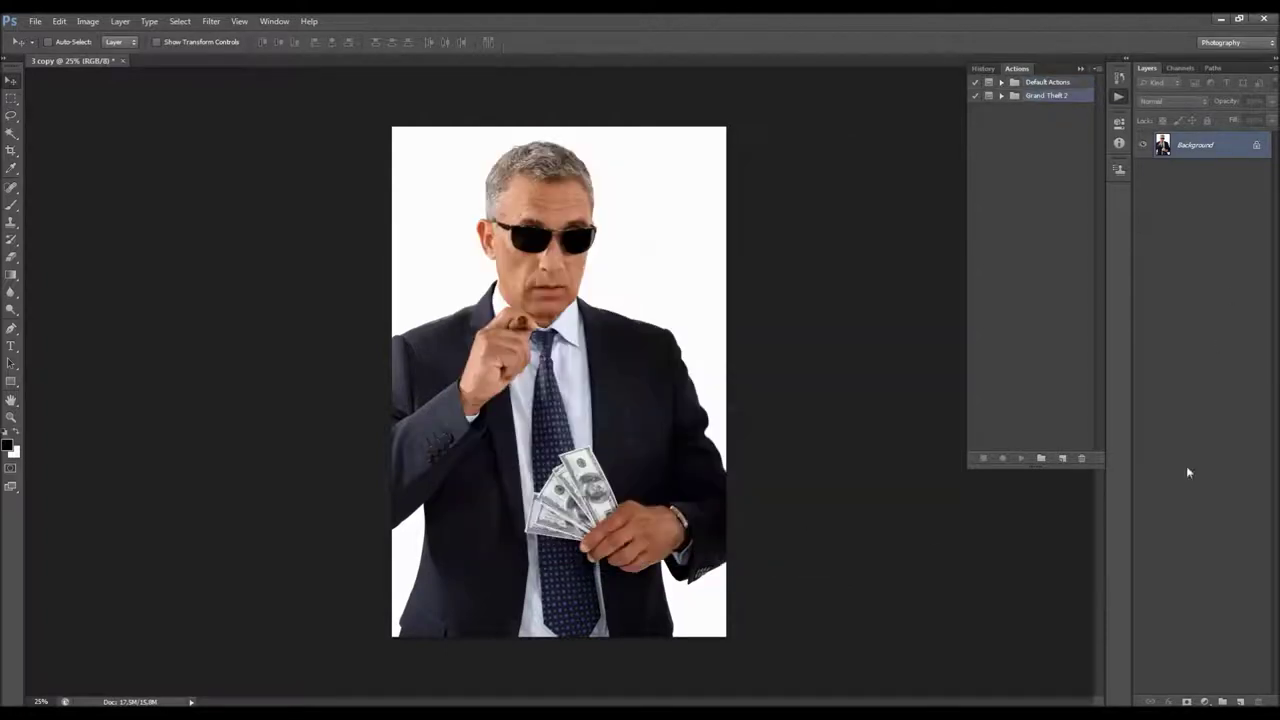
Expand the Grand Theft 2 action set and look over its Grand Theft 2, Frame and text effect actions.
left_click(1001, 95)
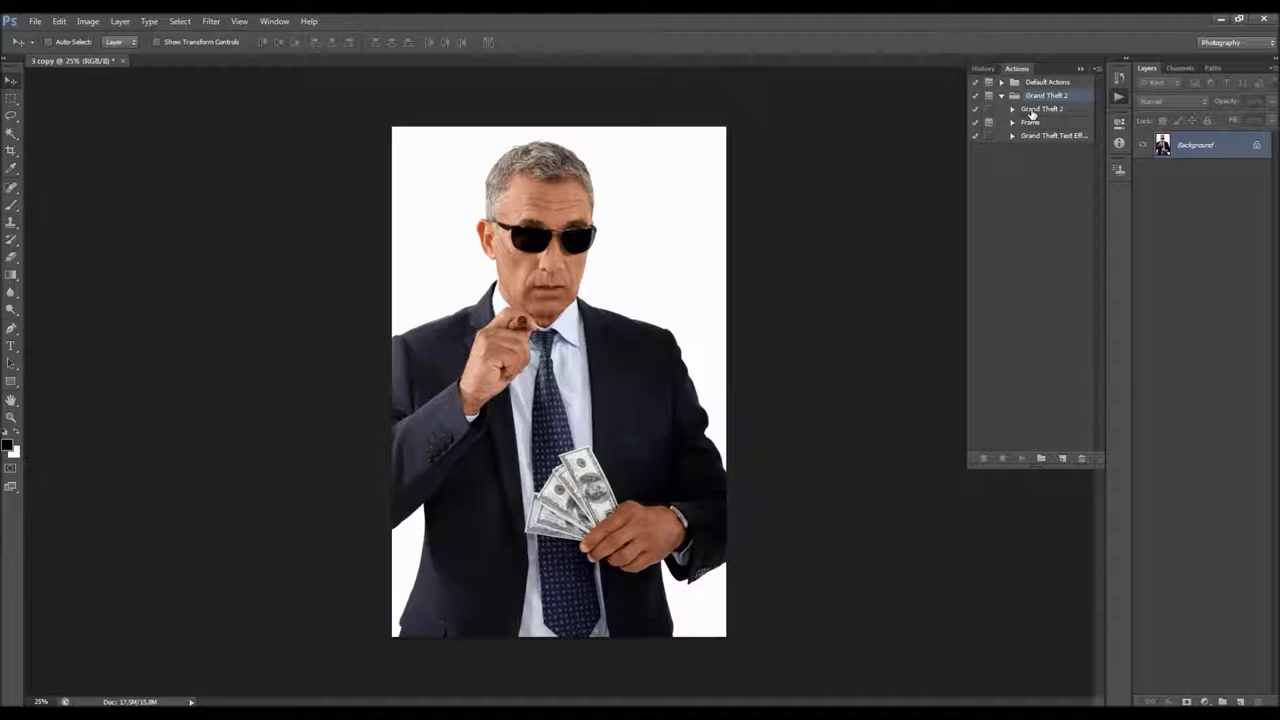
left_click(1046, 110)
left_click(1034, 122)
left_click(1038, 136)
left_click(1050, 114)
left_click(1038, 124)
left_click(1068, 138)
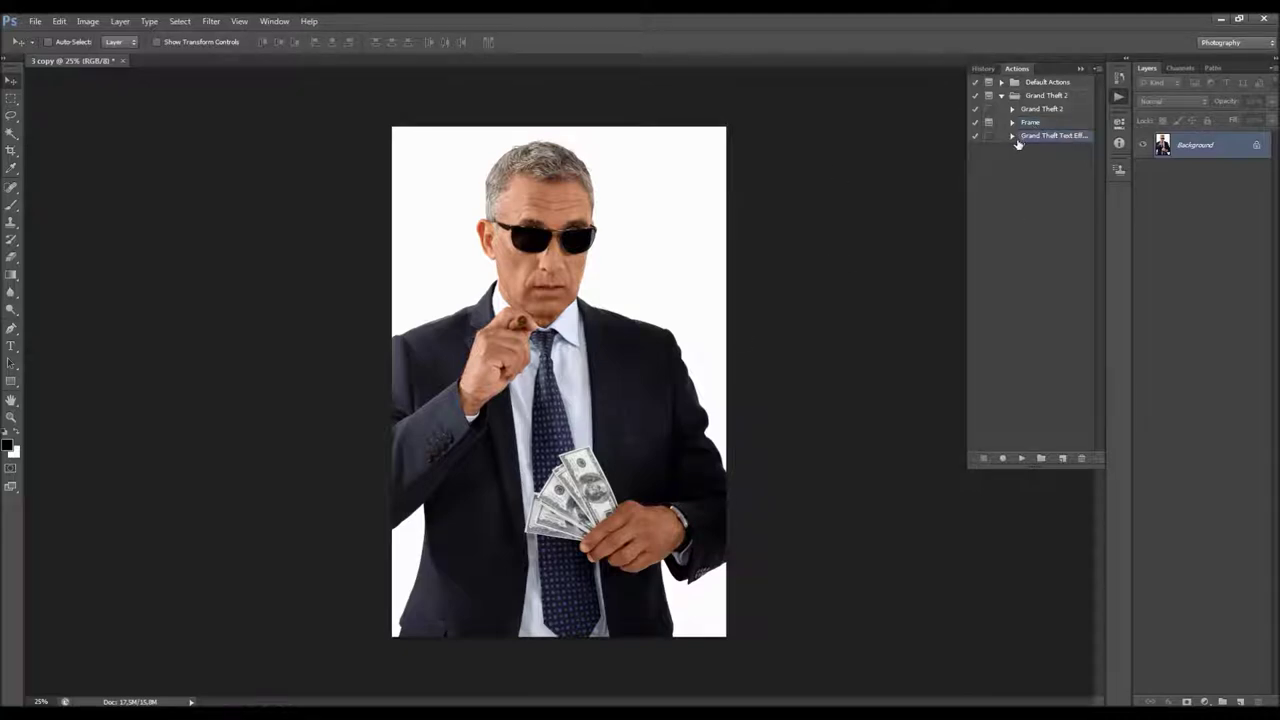
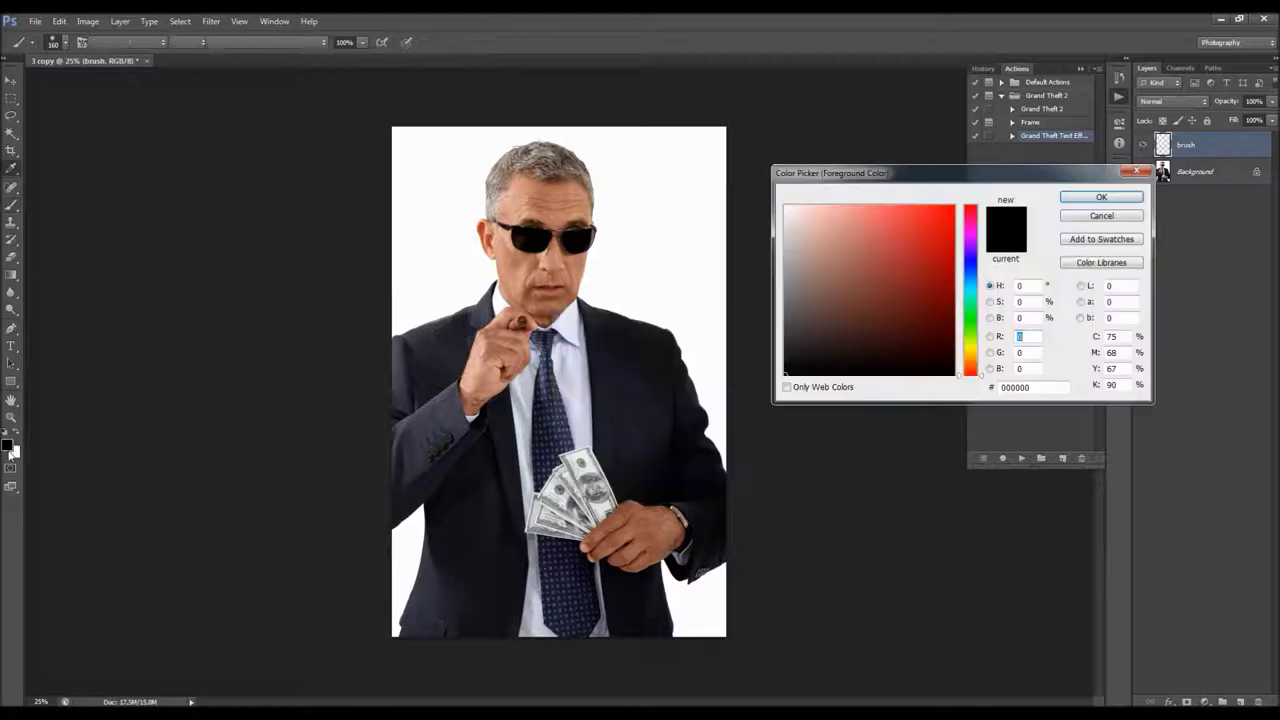
Set the foreground color to red (ff0000) and paint a soft 160 px stroke over the hand and tie on the brush layer.
left_click(953, 206)
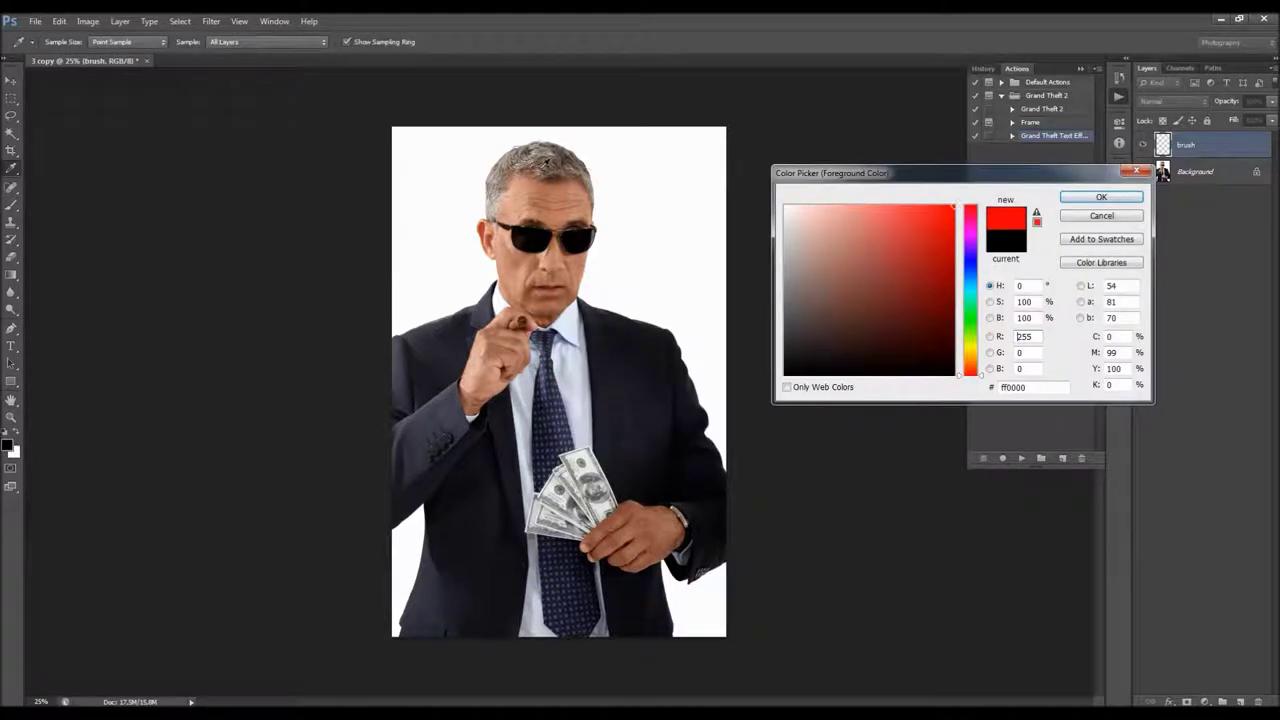
left_click(1087, 203)
mouse_move(545, 395)
left_mouse_down()
mouse_move(538, 475)
mouse_move(521, 407)
mouse_move(492, 372)
left_mouse_up()
right_click(568, 408)
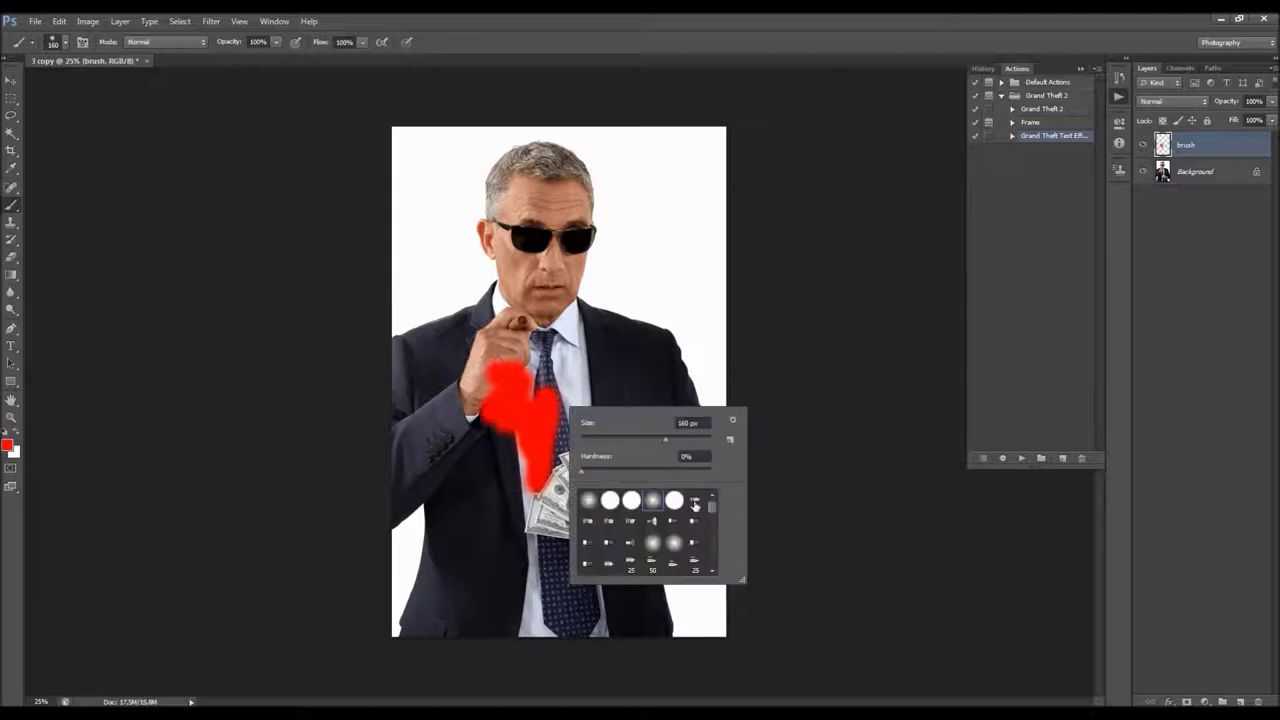
key("Escape")
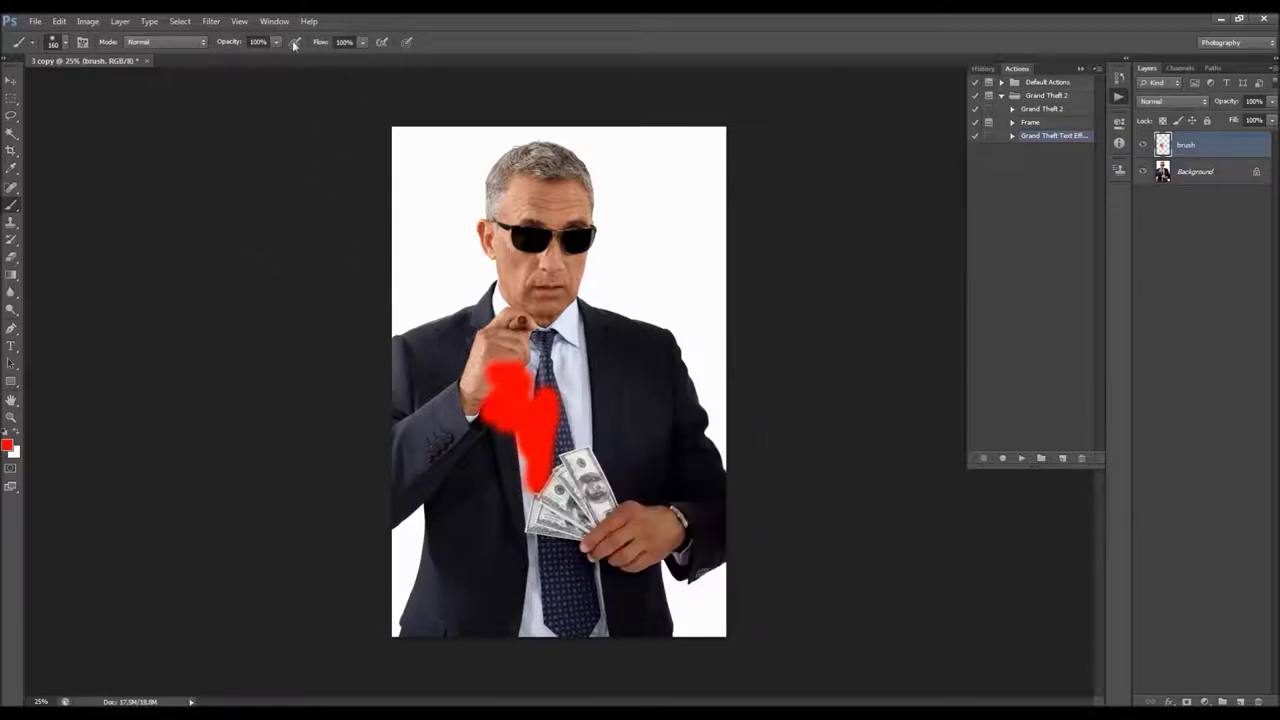
Paint further red strokes over the man's shoulder and raised arm on the brush layer.
left_click(229, 45)
left_click_drag(226, 47, 238, 47)
key("Return")
mouse_move(495, 346)
left_mouse_down()
mouse_move(443, 463)
mouse_move(460, 440)
mouse_move(430, 375)
mouse_move(395, 364)
mouse_move(398, 346)
mouse_move(505, 300)
mouse_move(457, 380)
left_mouse_up()
right_click(508, 450)
left_click(487, 415)
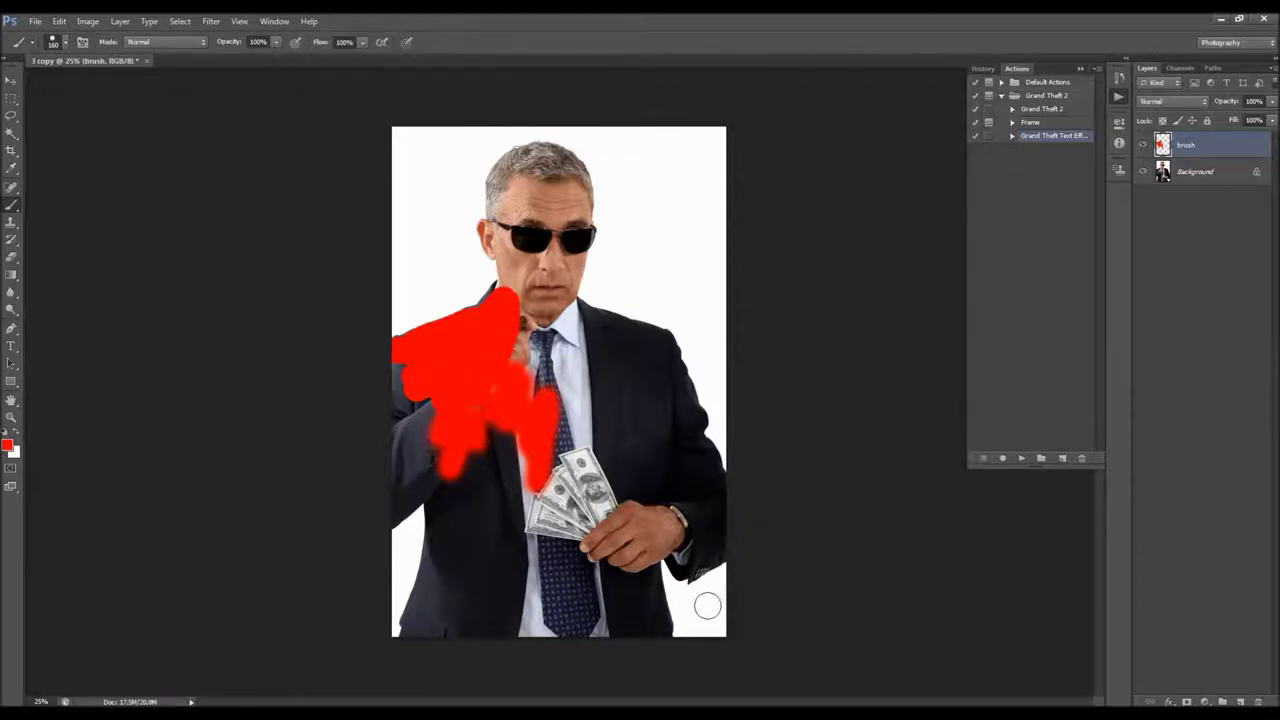
Hide the brush layer and select all the white backdrop areas of the Background layer with the Magic Wand.
left_click(13, 149)
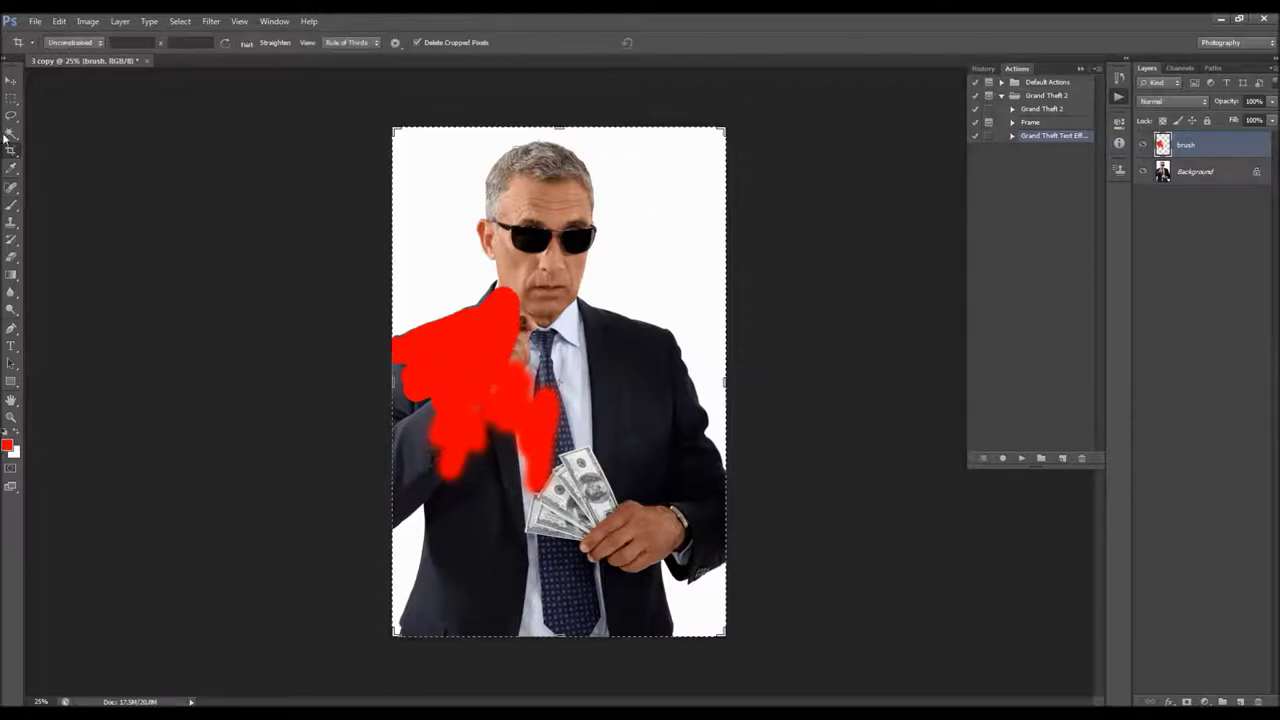
left_click(9, 136)
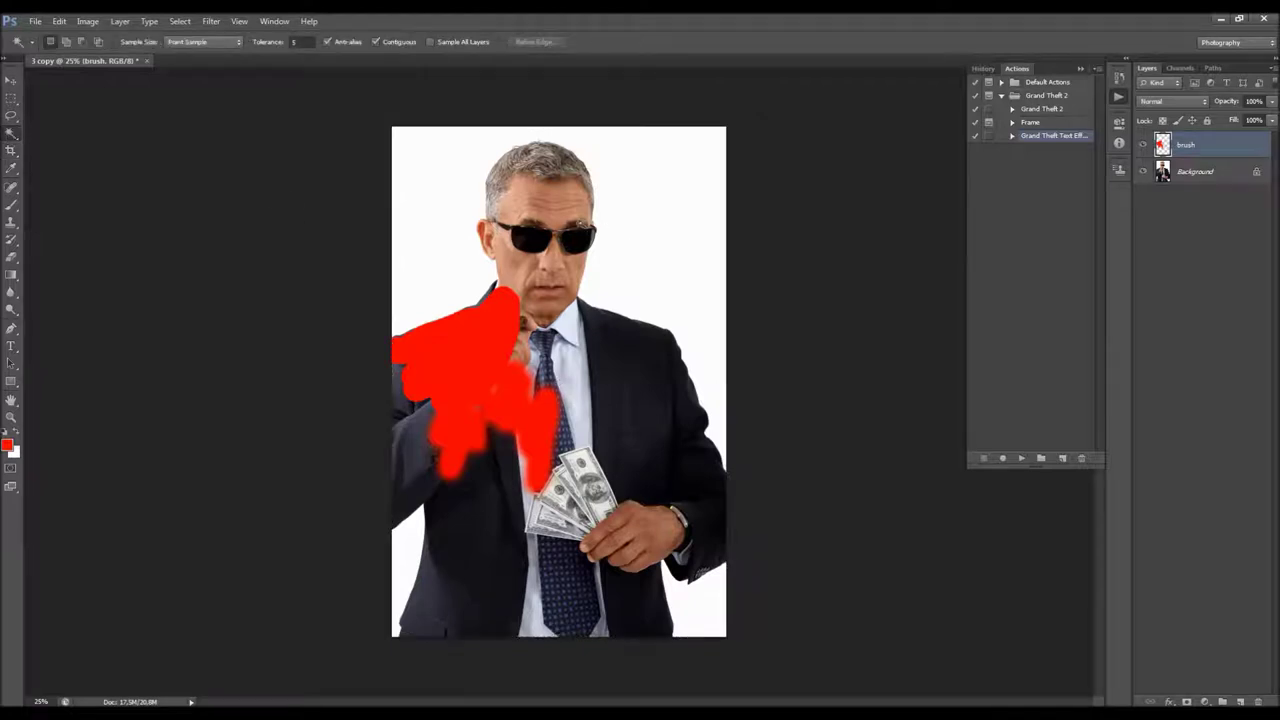
right_click(12, 137)
left_click(57, 146)
left_click(1143, 145)
left_click(1185, 172)
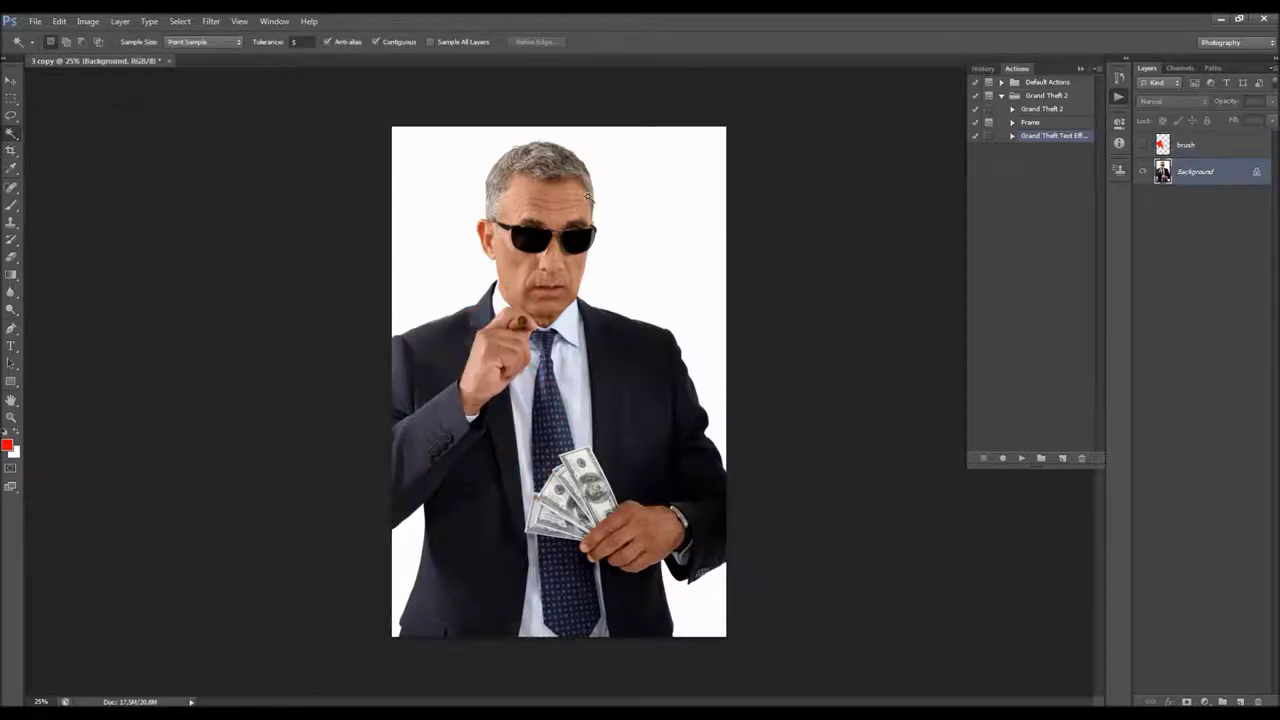
left_click(442, 180)
left_click(700, 605, "shift")
left_click(405, 590, "shift")
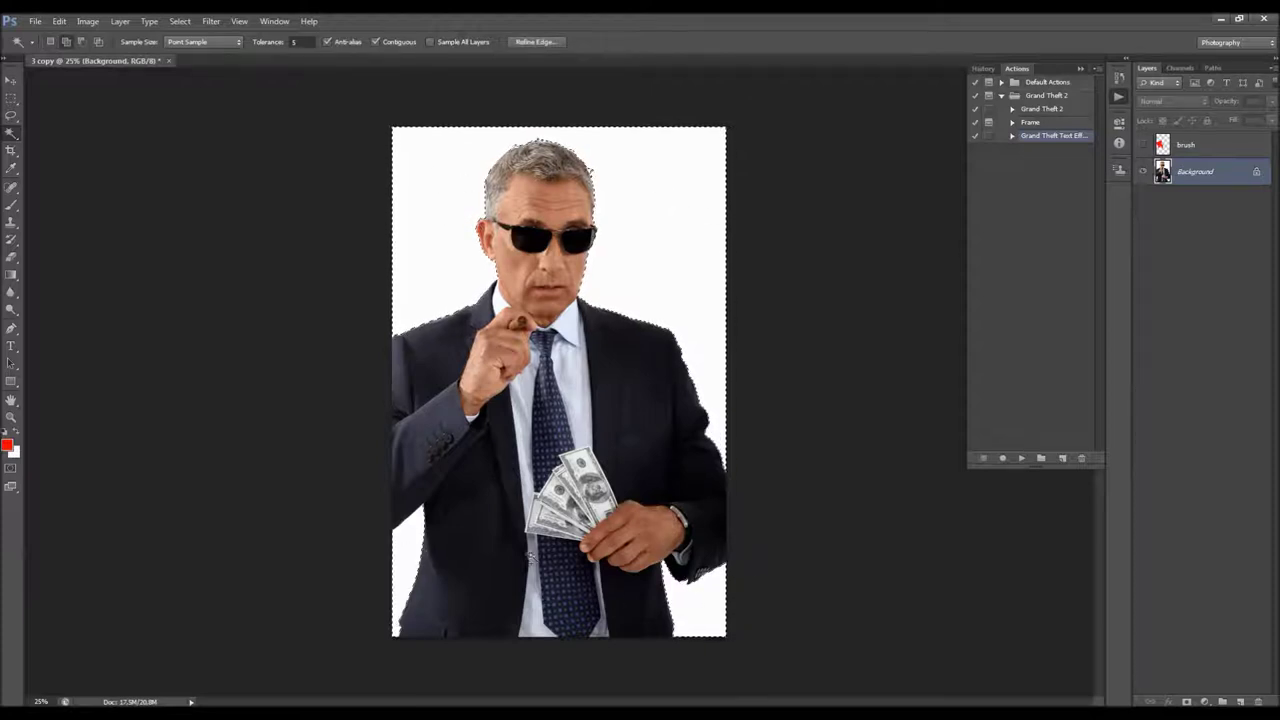
Invert the selection so it covers the man, and smooth the selection's edge.
left_click(179, 21)
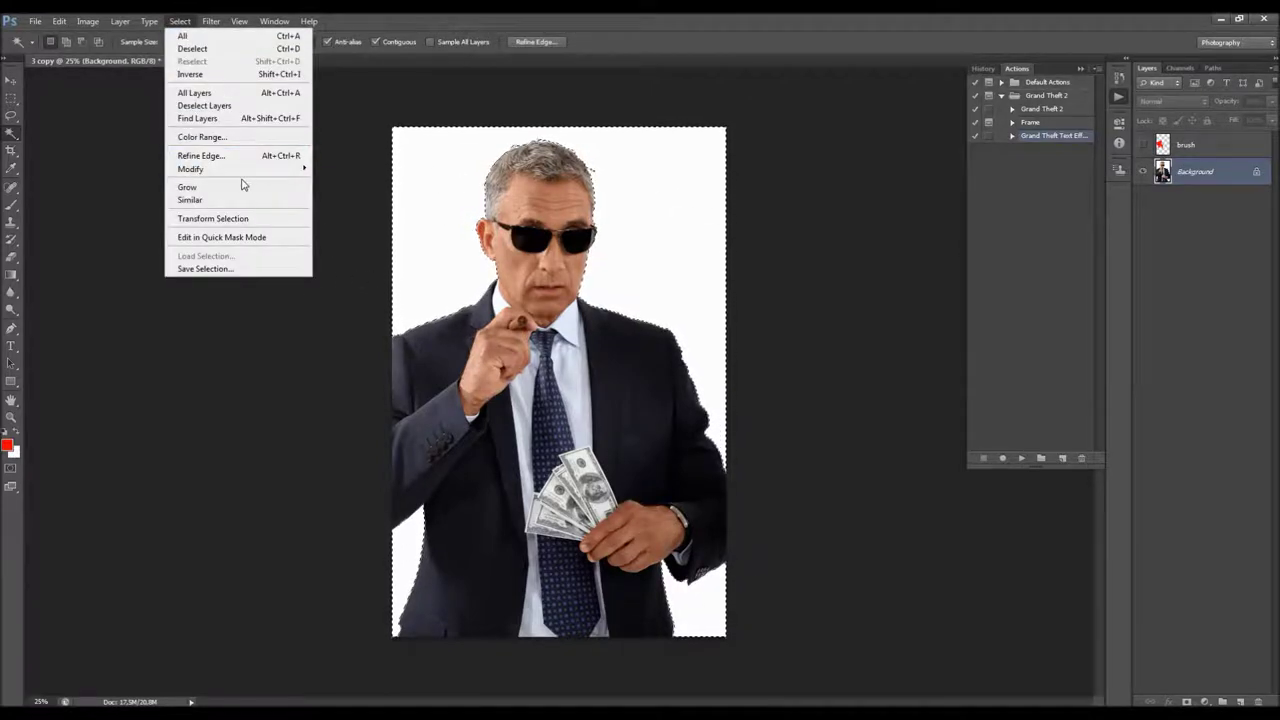
left_click(217, 76)
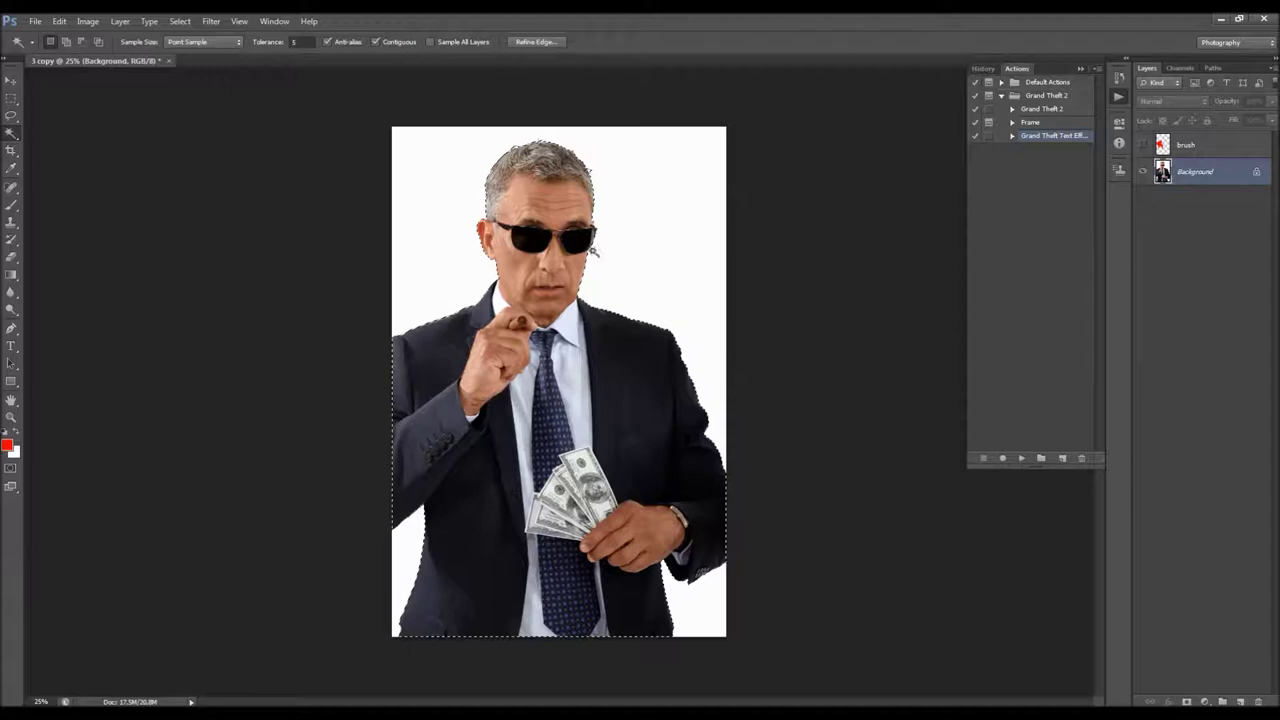
left_click(182, 21)
mouse_move(234, 169)
left_click(345, 182)
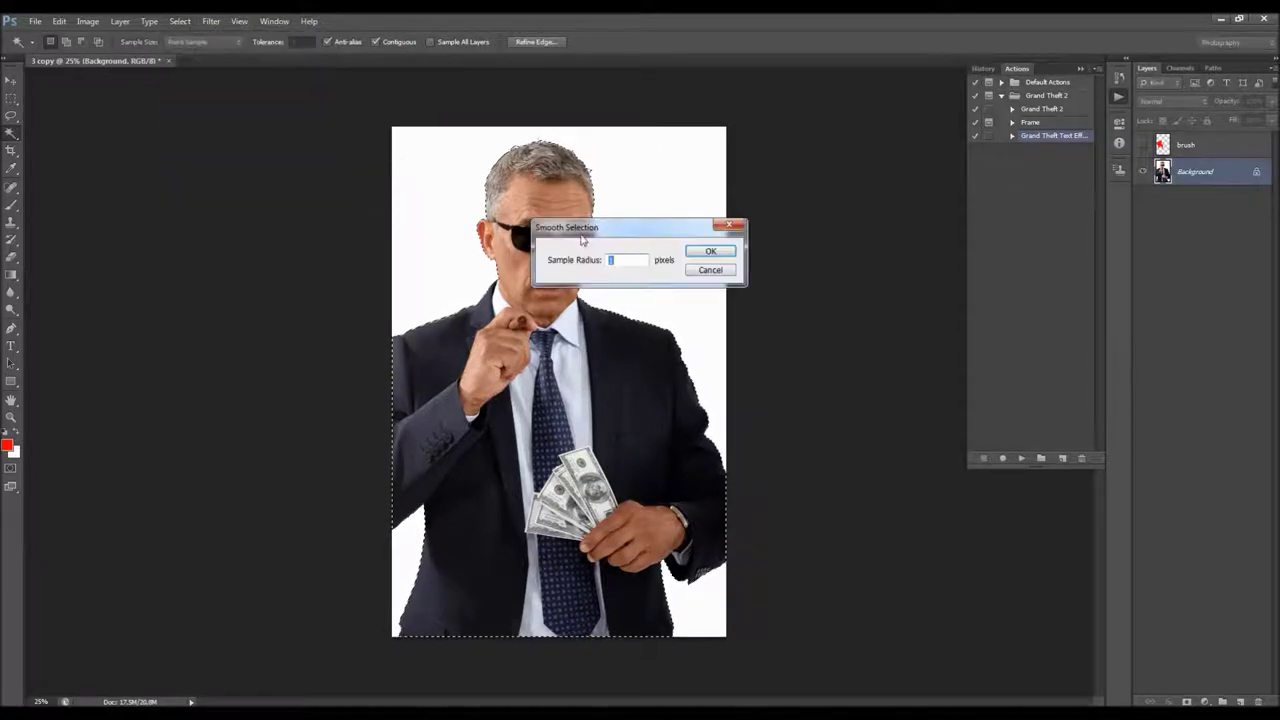
left_click(710, 251)
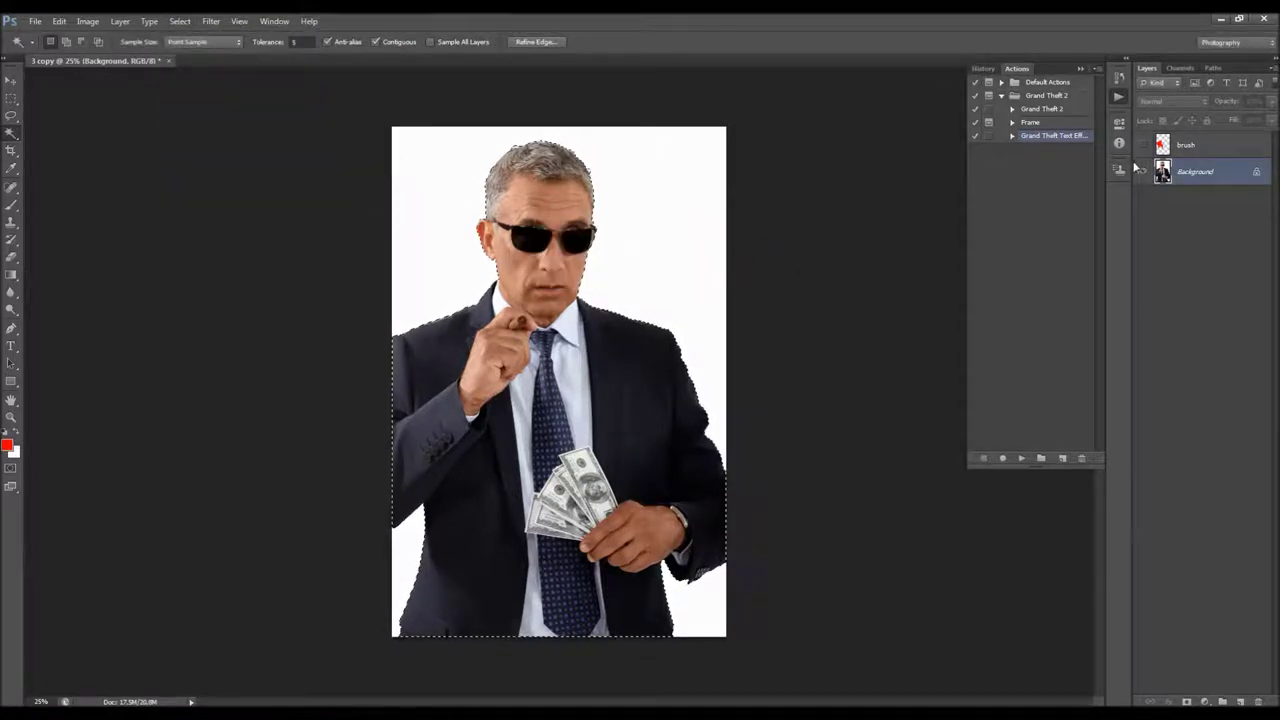
Show the brush layer, try filling the man-shaped selection on it, undo the fill and deselect.
left_click(1190, 145)
left_click(1143, 145)
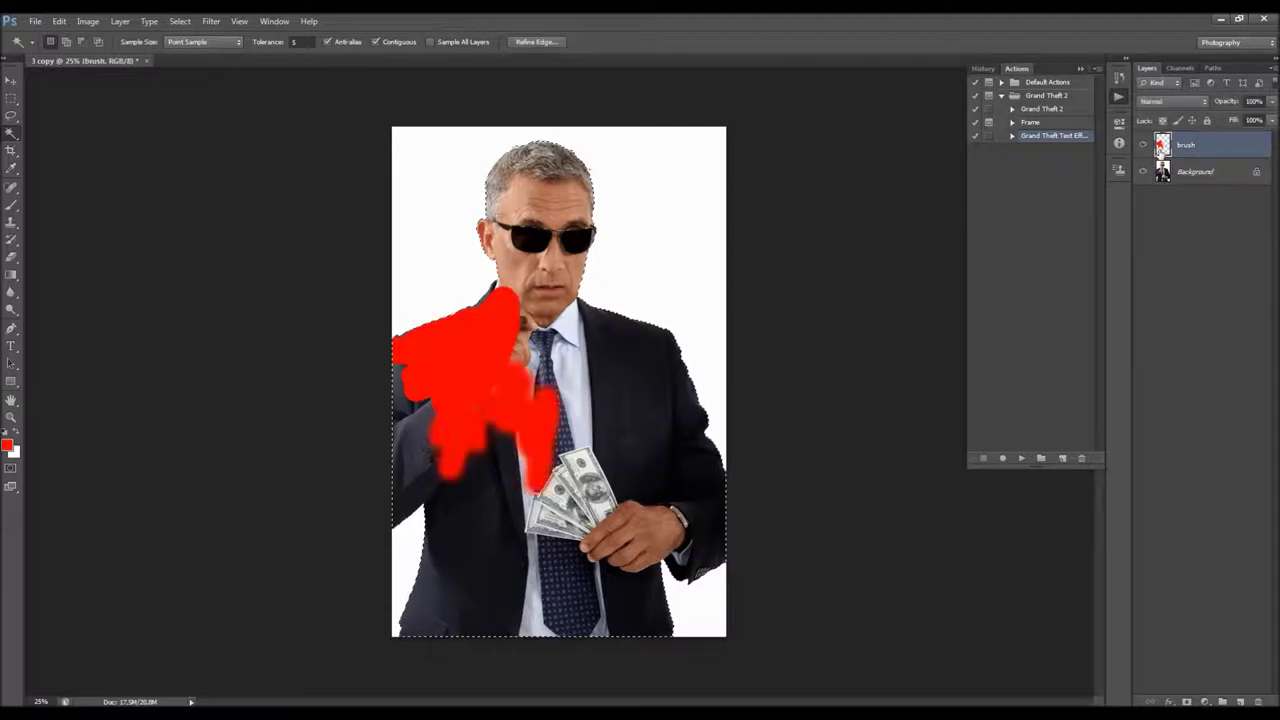
left_click(59, 21)
left_click(90, 209)
left_click(763, 210)
key("ctrl+z")
key("ctrl+d")
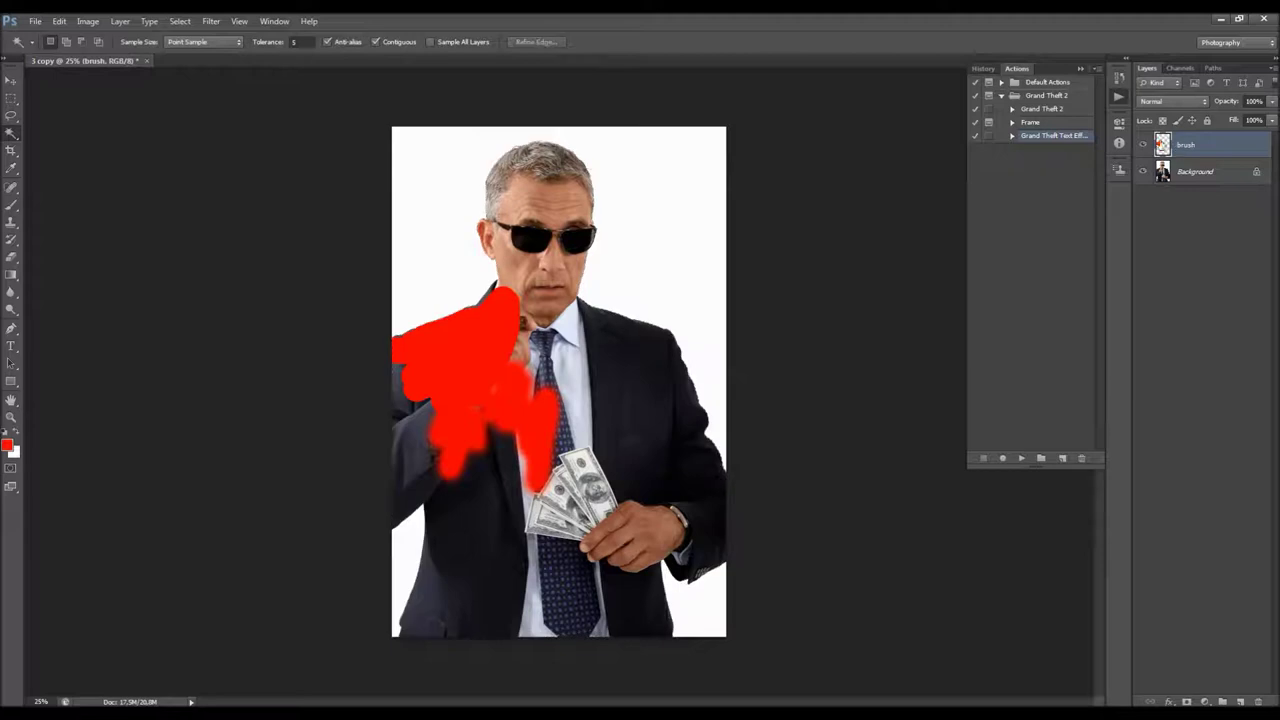
Close the 3 copy document without saving and open the brush Photoshop file from the Desktop.
left_click(146, 61)
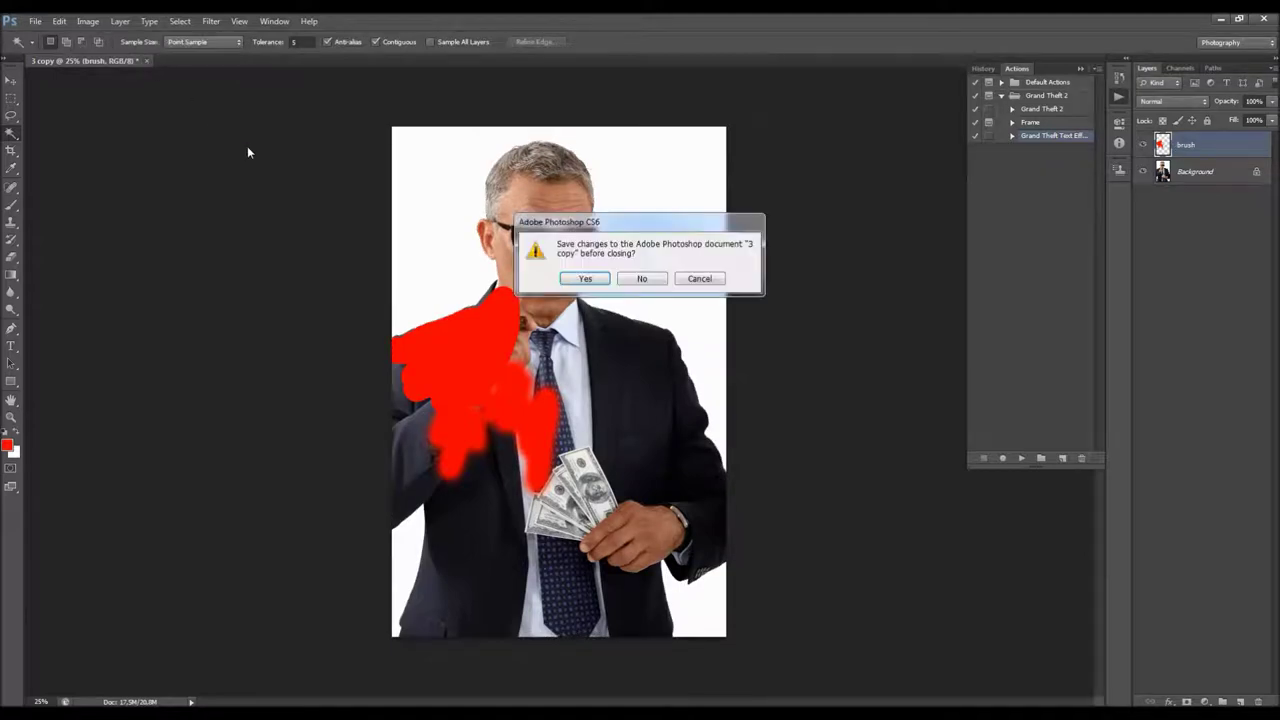
left_click(634, 278)
left_click(36, 21)
left_click(42, 48)
left_click(484, 245)
scroll(706, 383, "down", 10)
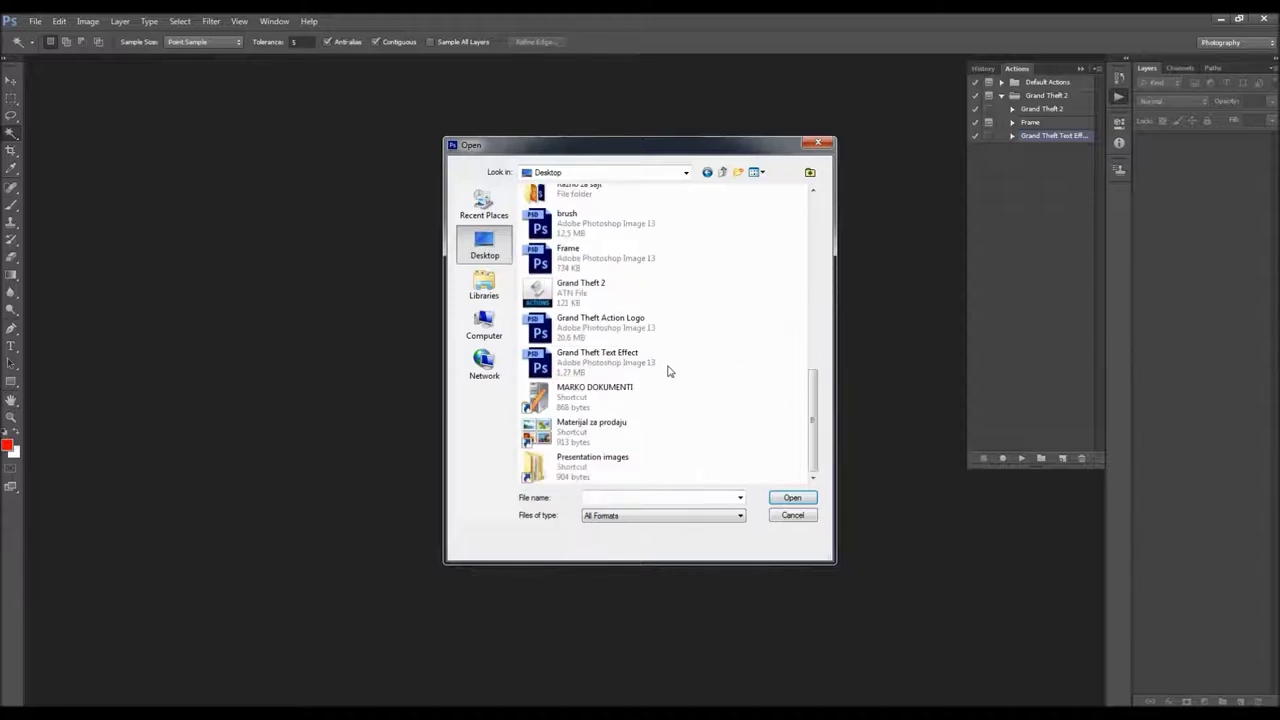
double_click(594, 230)
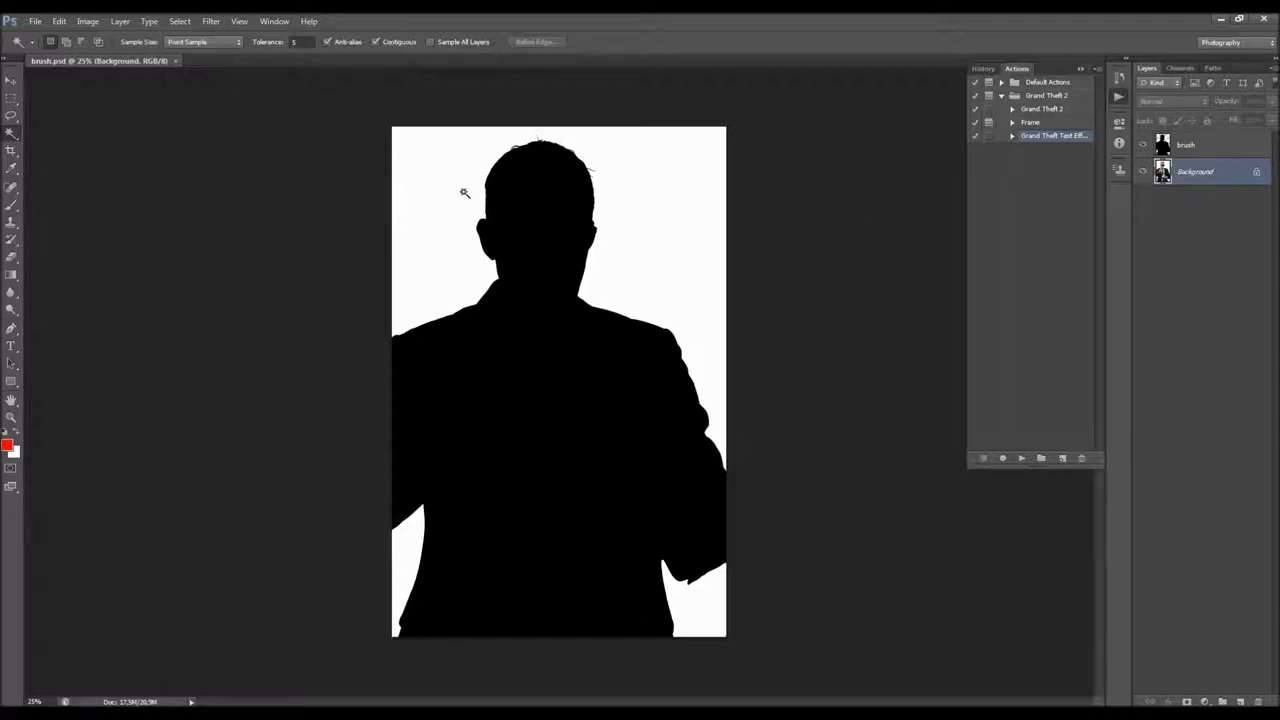
Run the Grand Theft 2 action with the brush layer selected, and collapse the Actions panel.
left_click(1212, 148)
left_click(1041, 110)
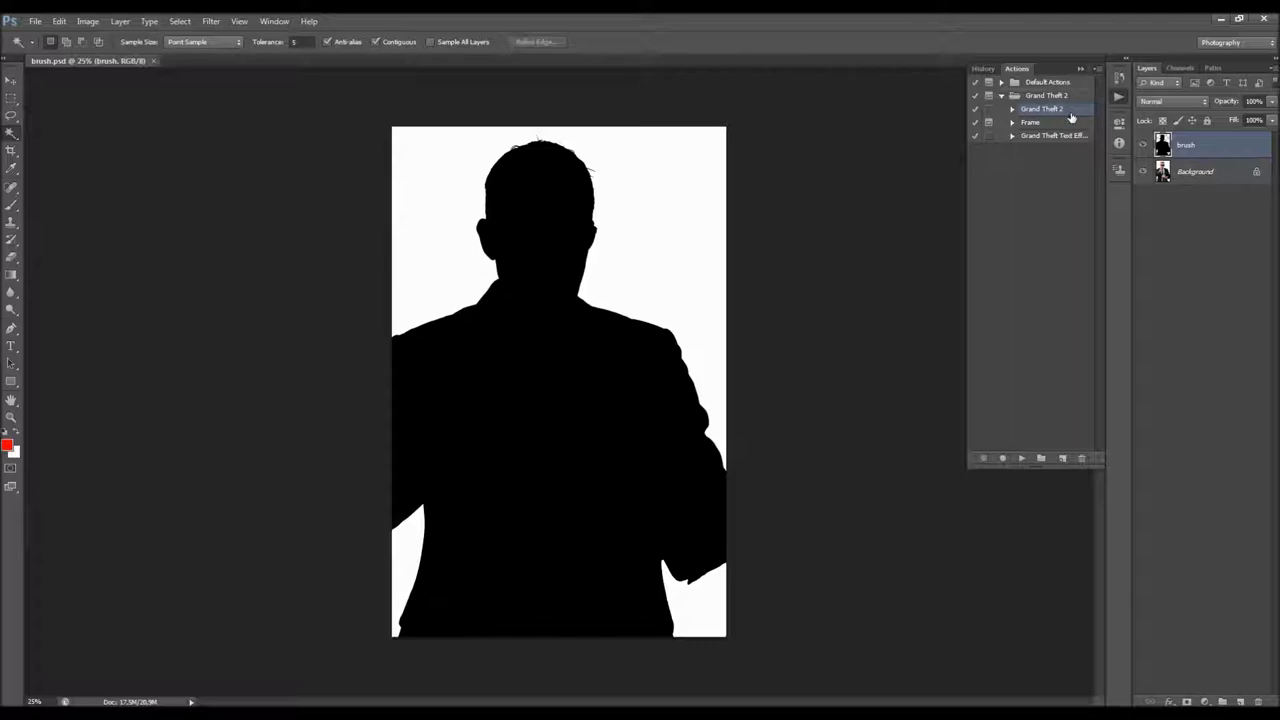
left_click(1019, 460)
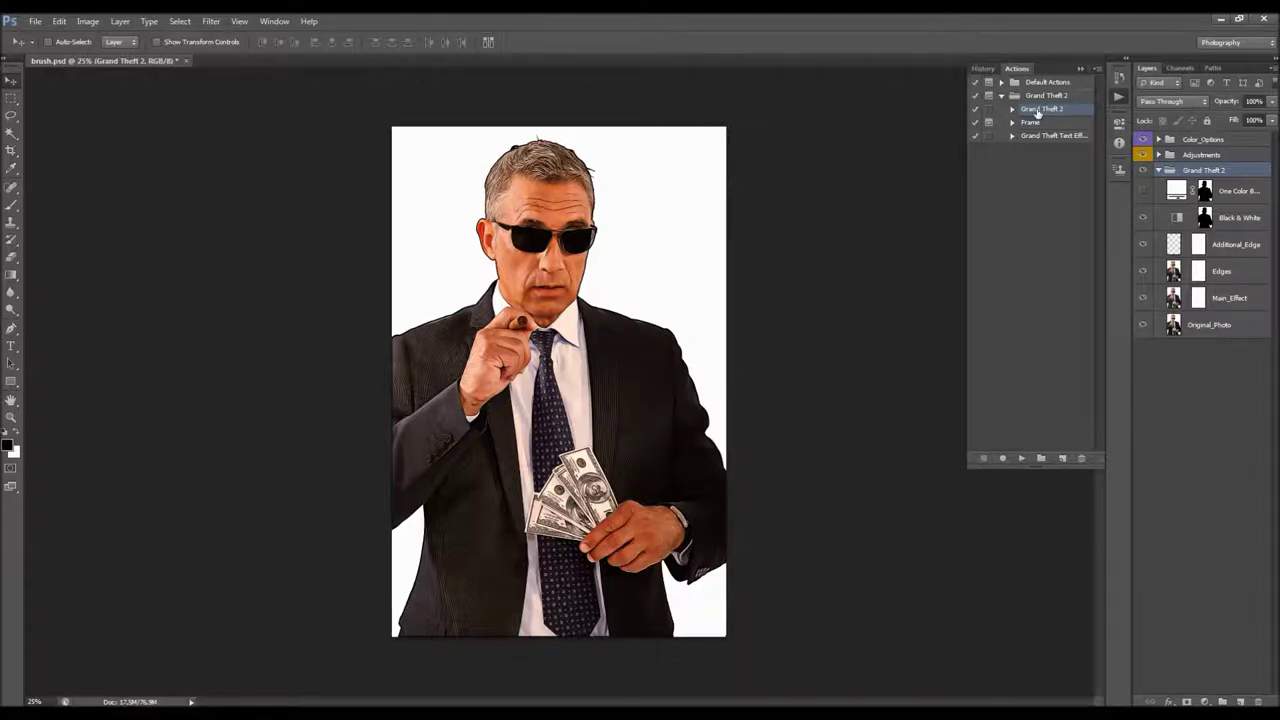
left_click(1080, 69)
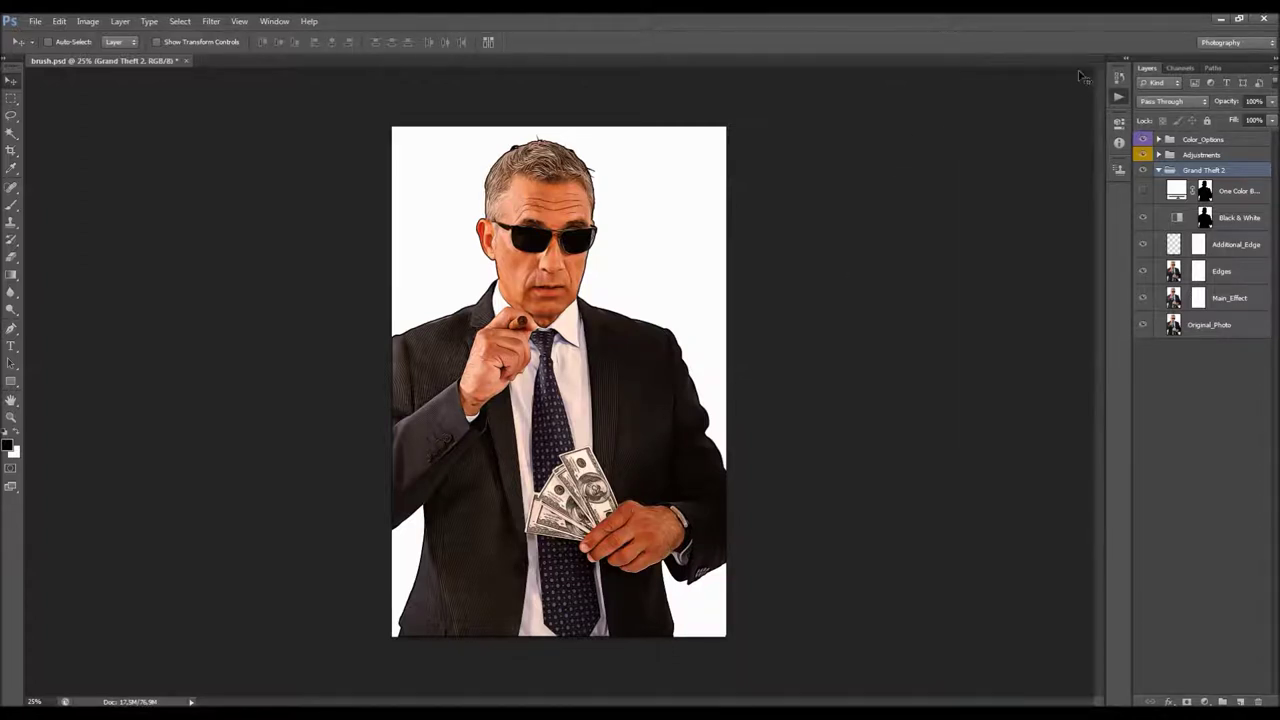
Look through the Color_Options and Grand Theft 2 layer groups that the action generated.
left_click(1157, 140)
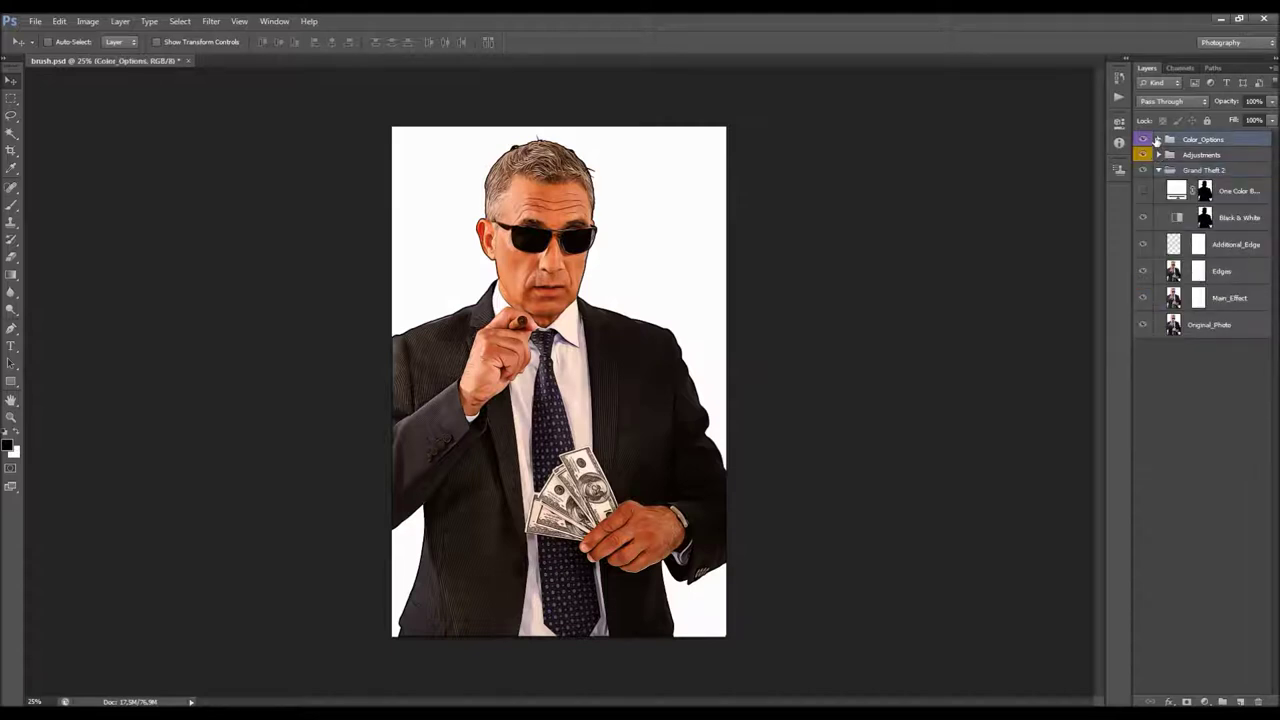
left_click(1157, 140)
left_click(1157, 140)
left_click(1170, 171)
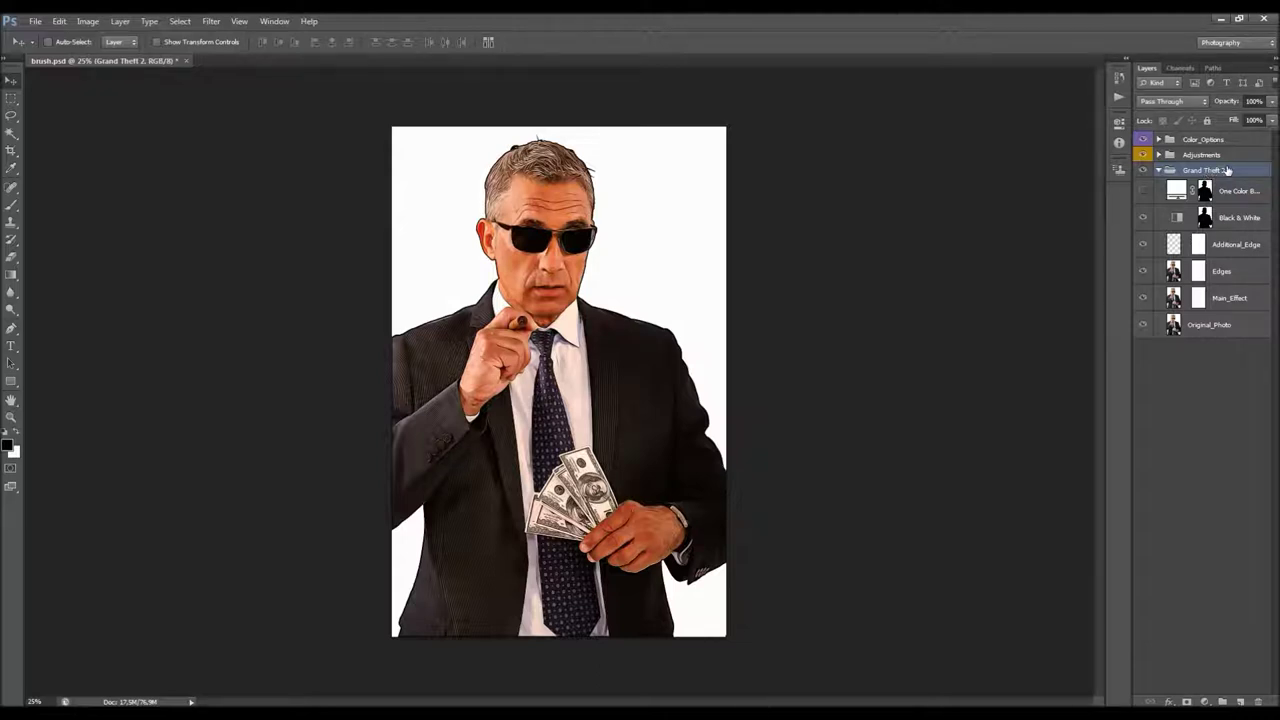
left_click(1160, 171)
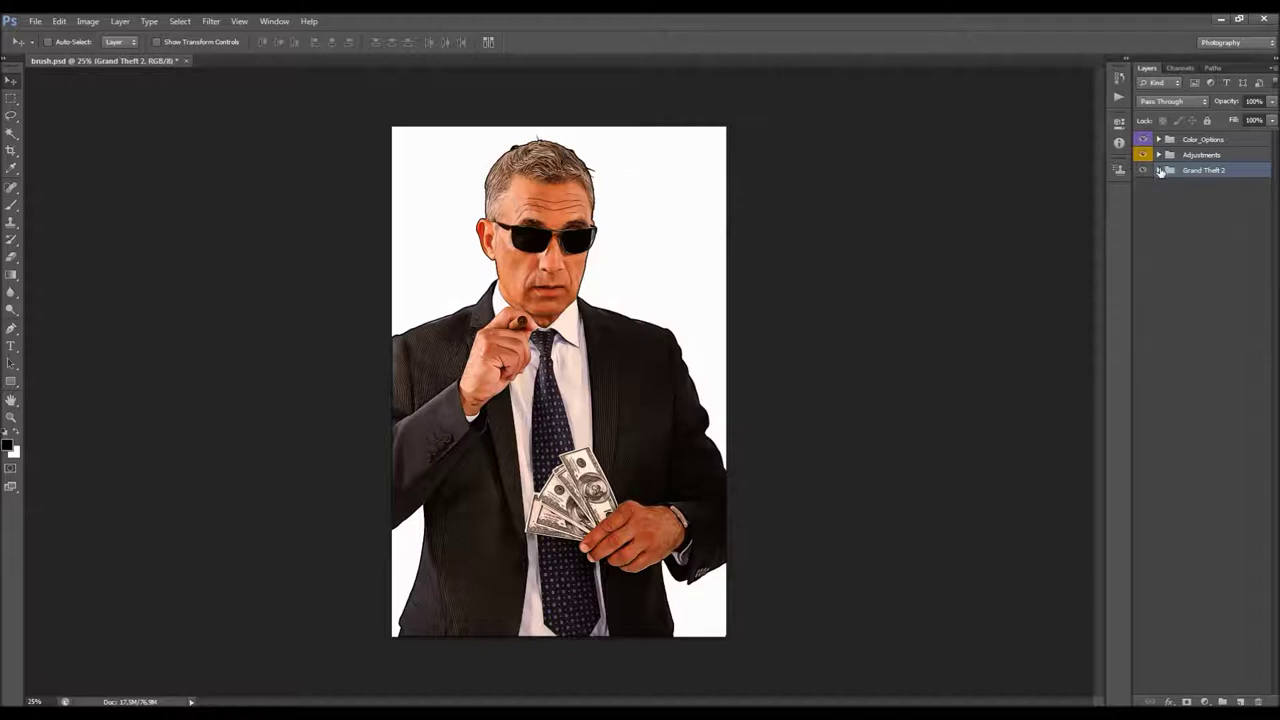
left_click(1160, 171)
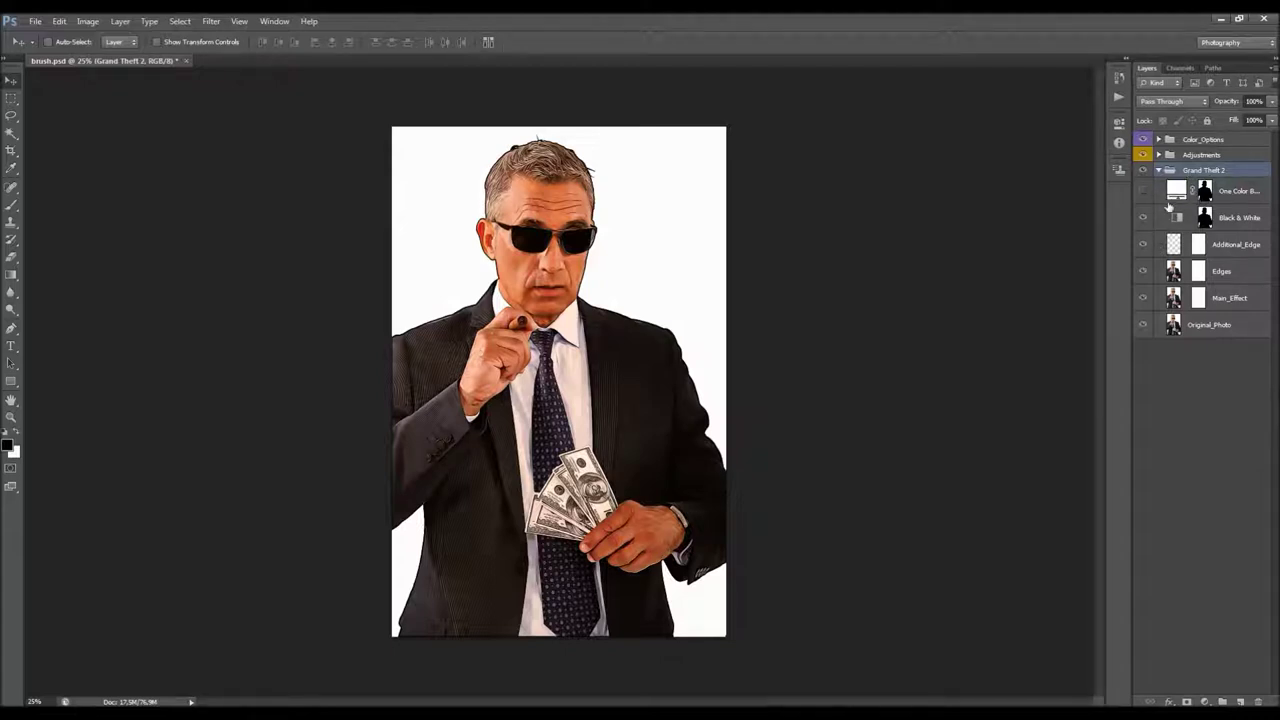
Widen the layer list to read full names and make the One Color Background? layer visible.
left_click_drag(1131, 208, 1074, 208)
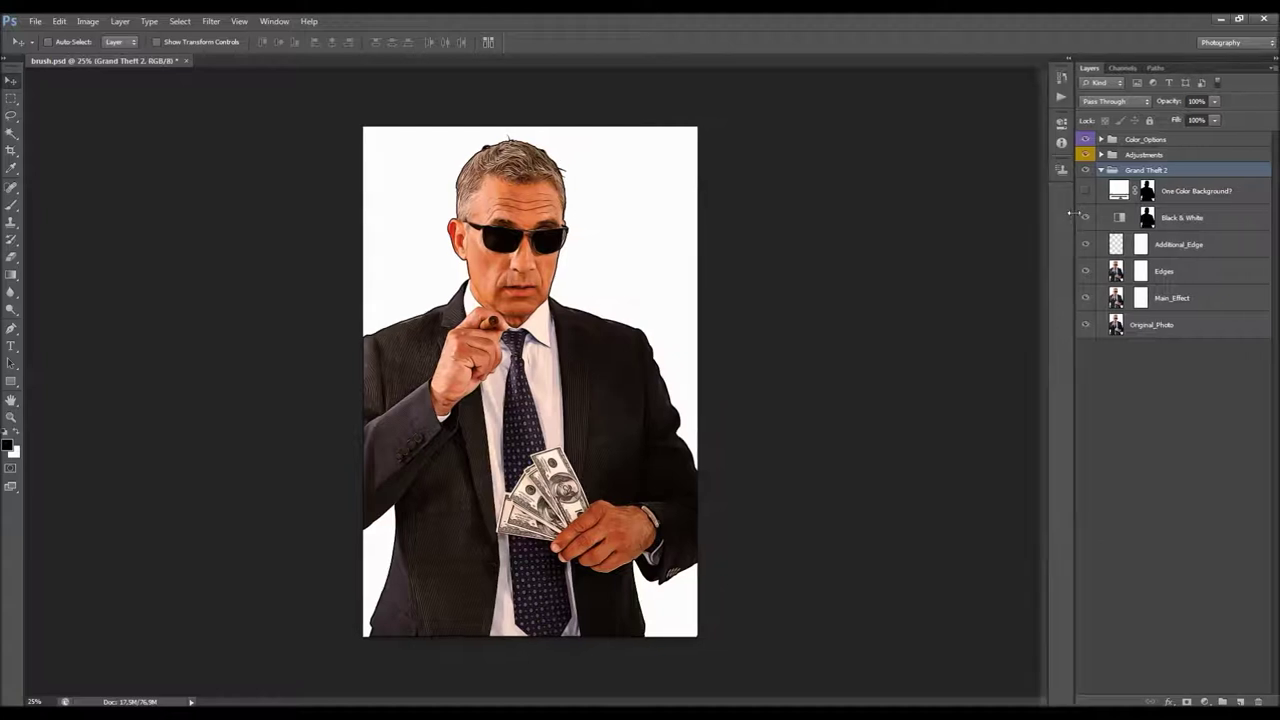
left_click(1170, 197)
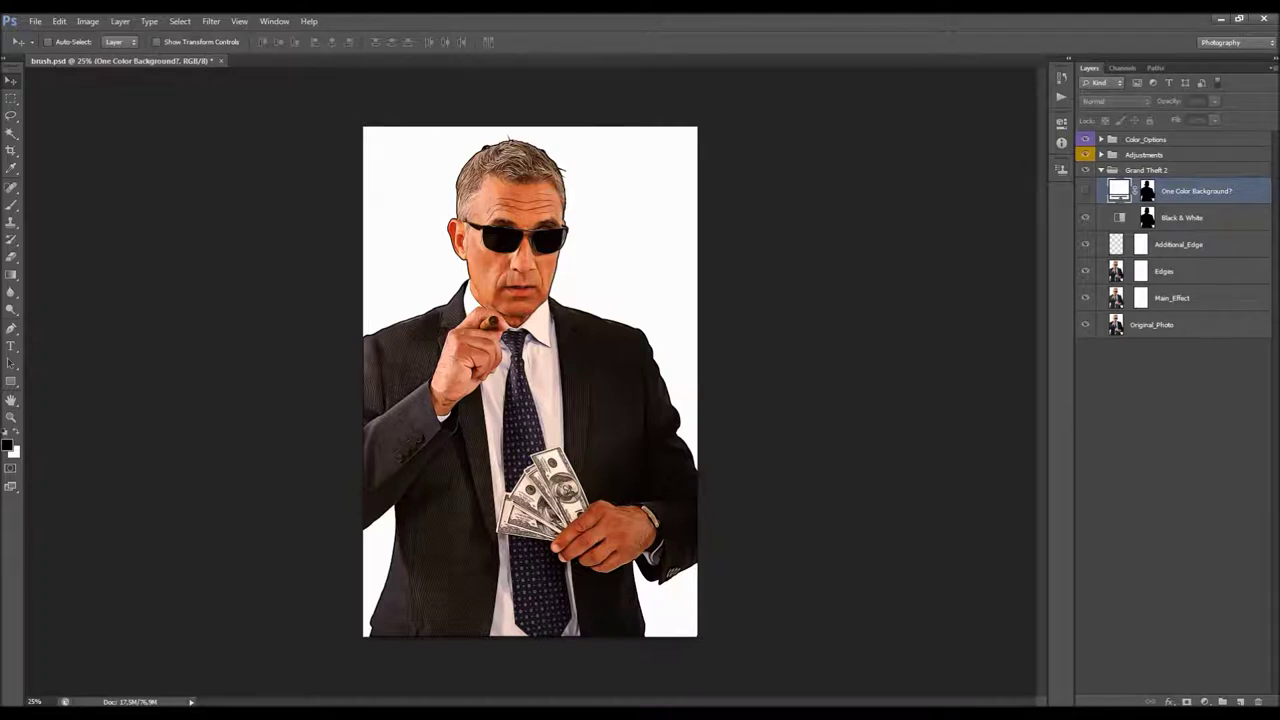
left_click(1086, 191)
left_click(1086, 191)
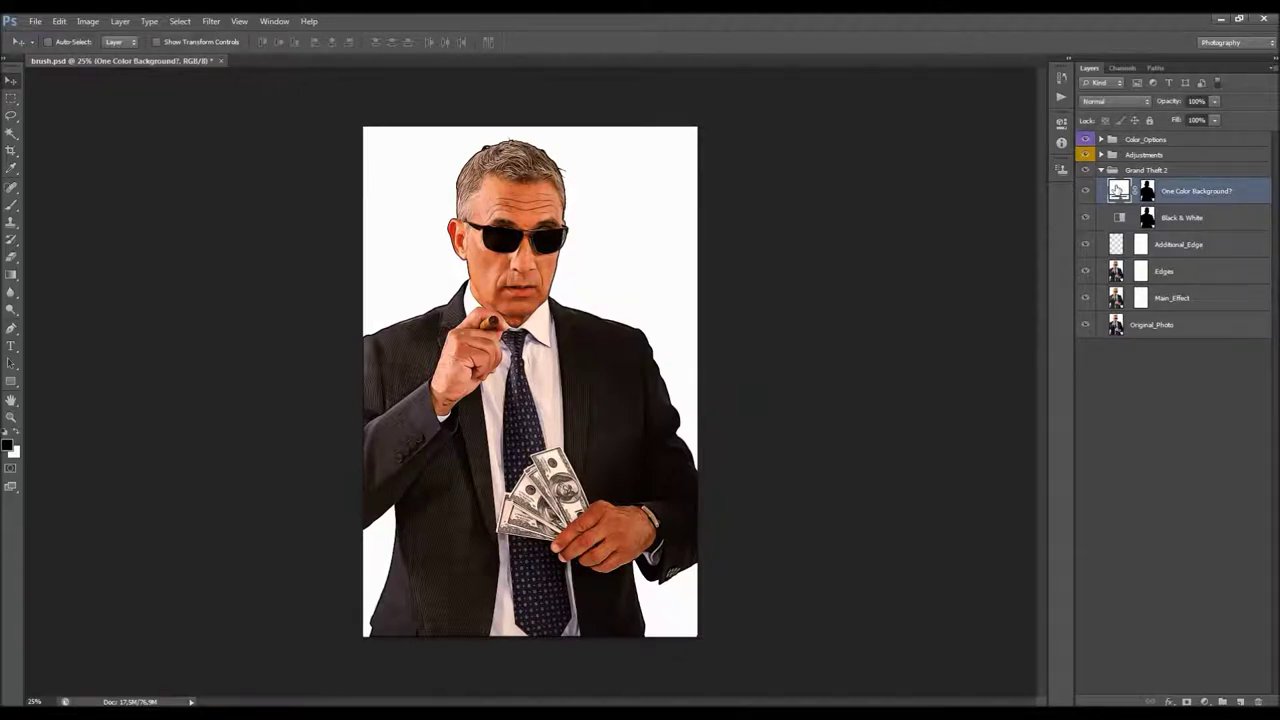
Change the One Color Background? fill to a light tan, about d3be97.
double_click(1118, 189)
mouse_move(794, 257)
left_mouse_down()
mouse_move(815, 255)
mouse_move(900, 337)
mouse_move(916, 299)
mouse_move(834, 306)
mouse_move(786, 228)
mouse_move(779, 238)
left_mouse_up()
left_click_drag(480, 270, 477, 223)
left_click(829, 219)
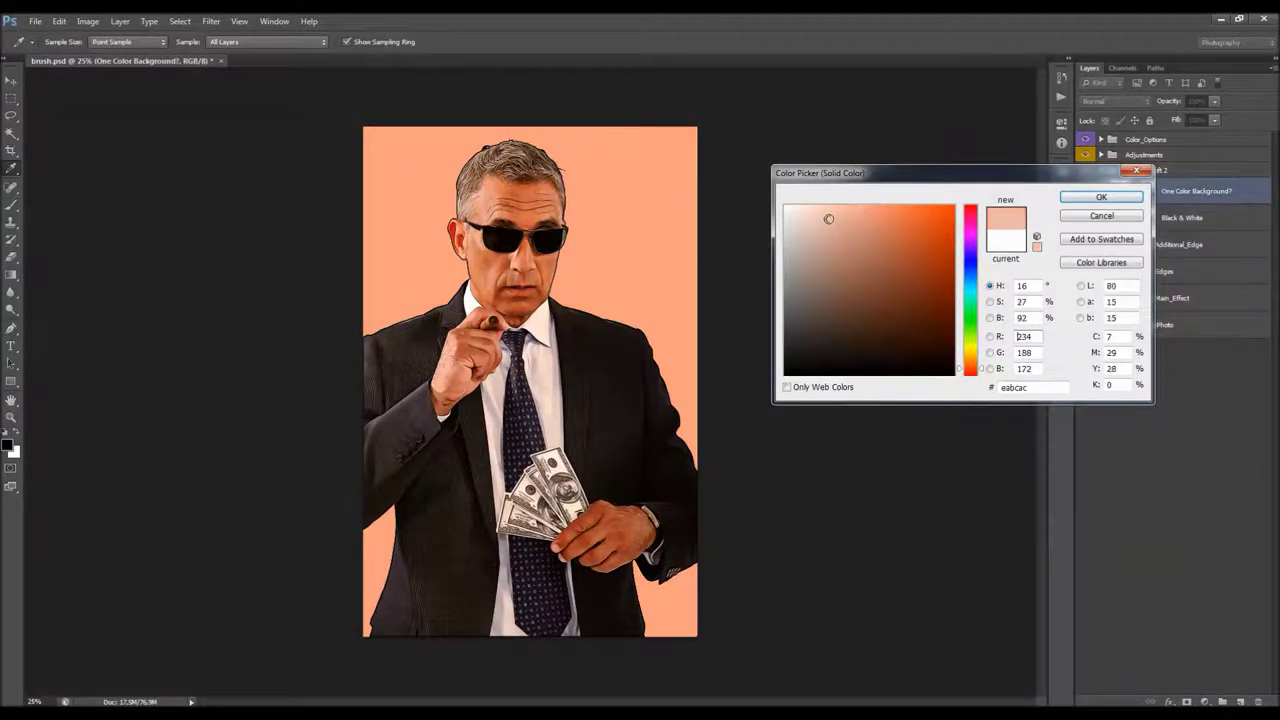
left_click_drag(970, 369, 975, 361)
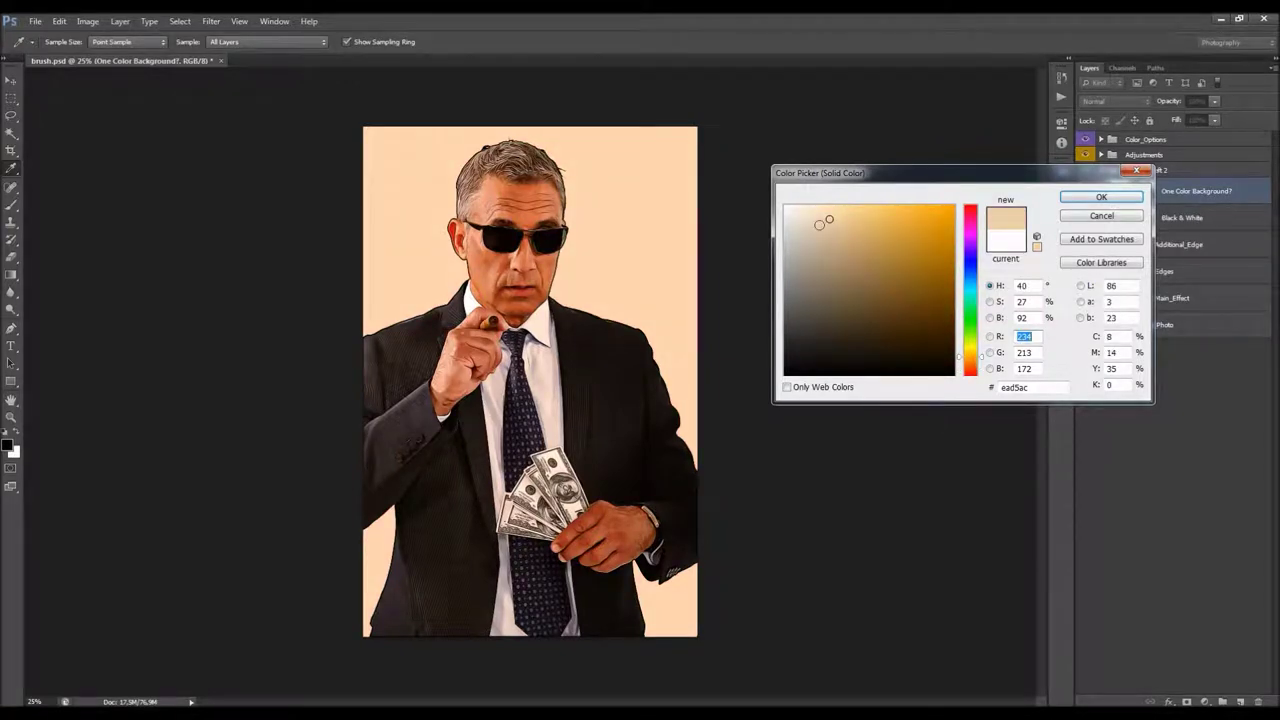
left_click_drag(829, 224, 832, 234)
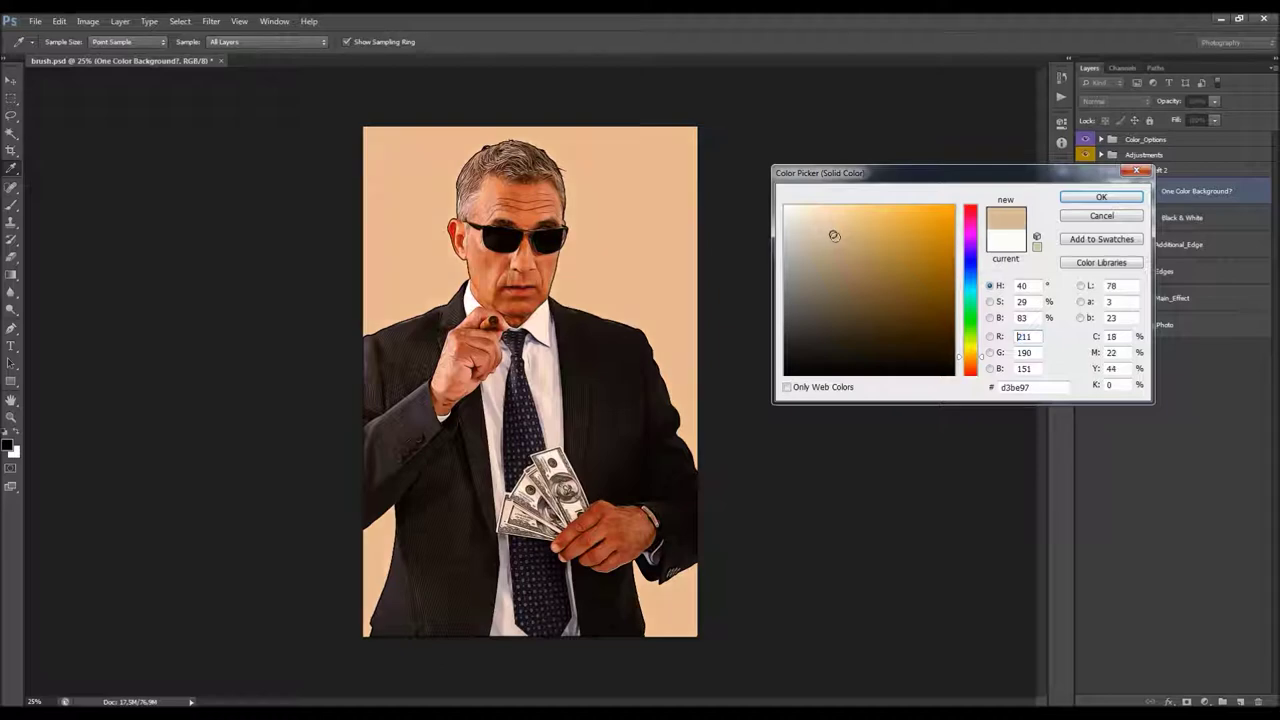
left_click(1092, 199)
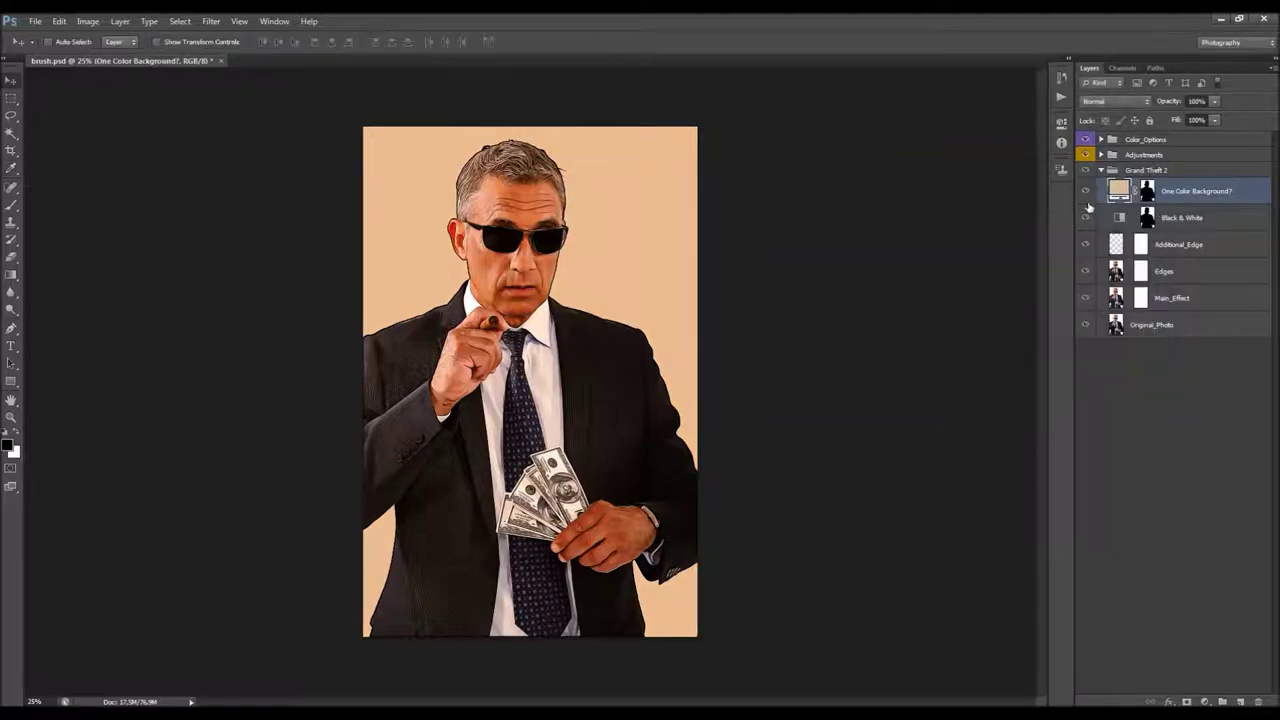
Compare the image with the Black & White layer off and on, and check its opacity control, keeping it at 100%.
left_click(1196, 219)
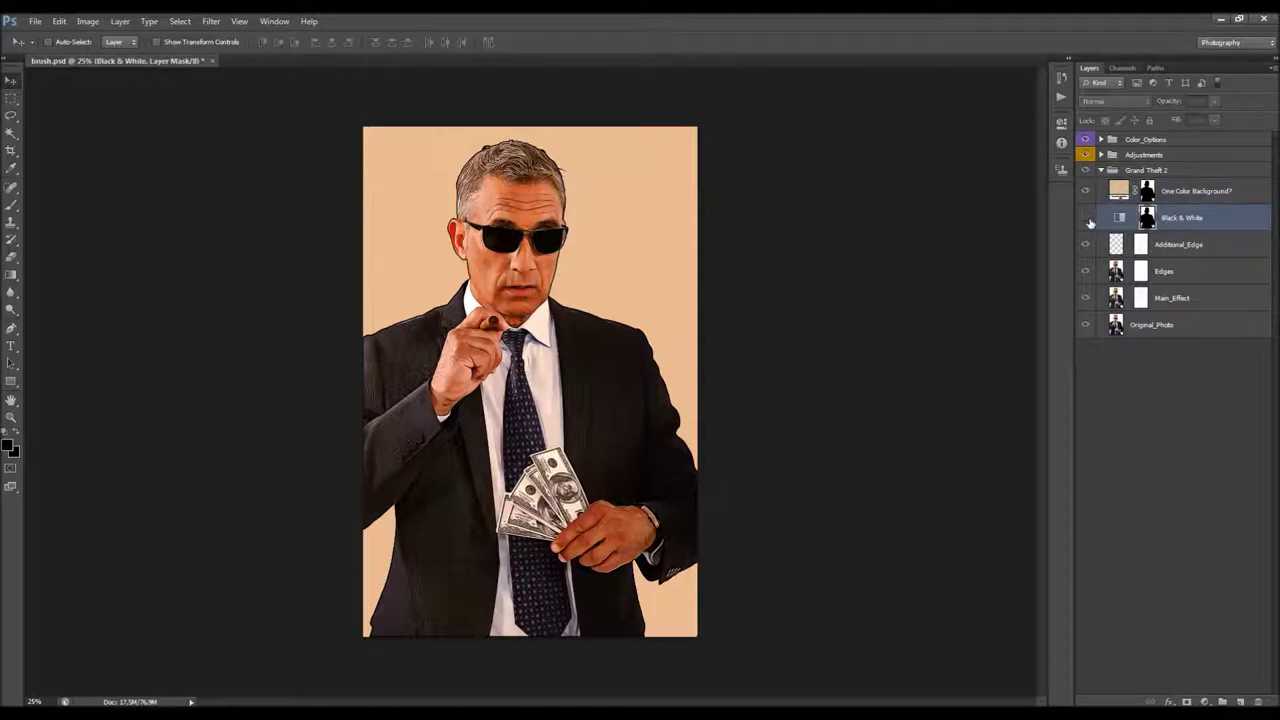
left_click(1086, 217)
left_click(1086, 217)
left_click(1086, 217)
left_click(1086, 217)
left_click(1086, 217)
left_click(1088, 218)
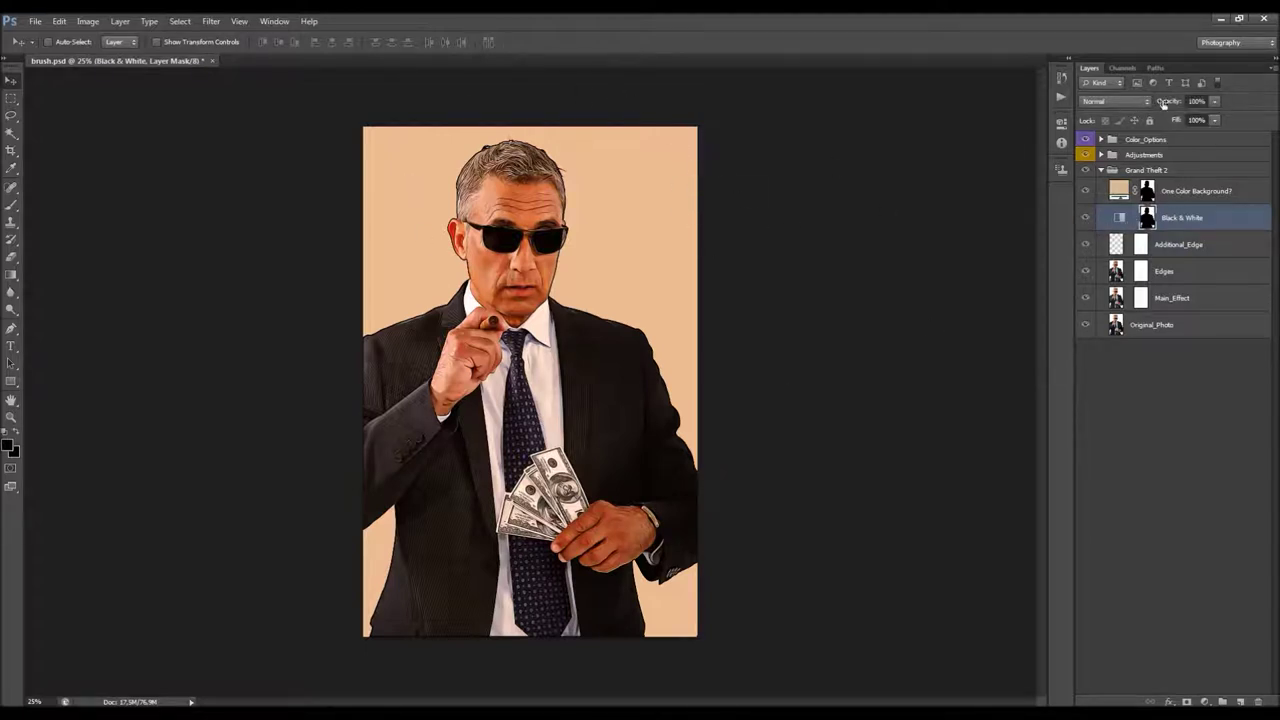
left_click(1214, 101)
left_click_drag(1209, 114, 1165, 132)
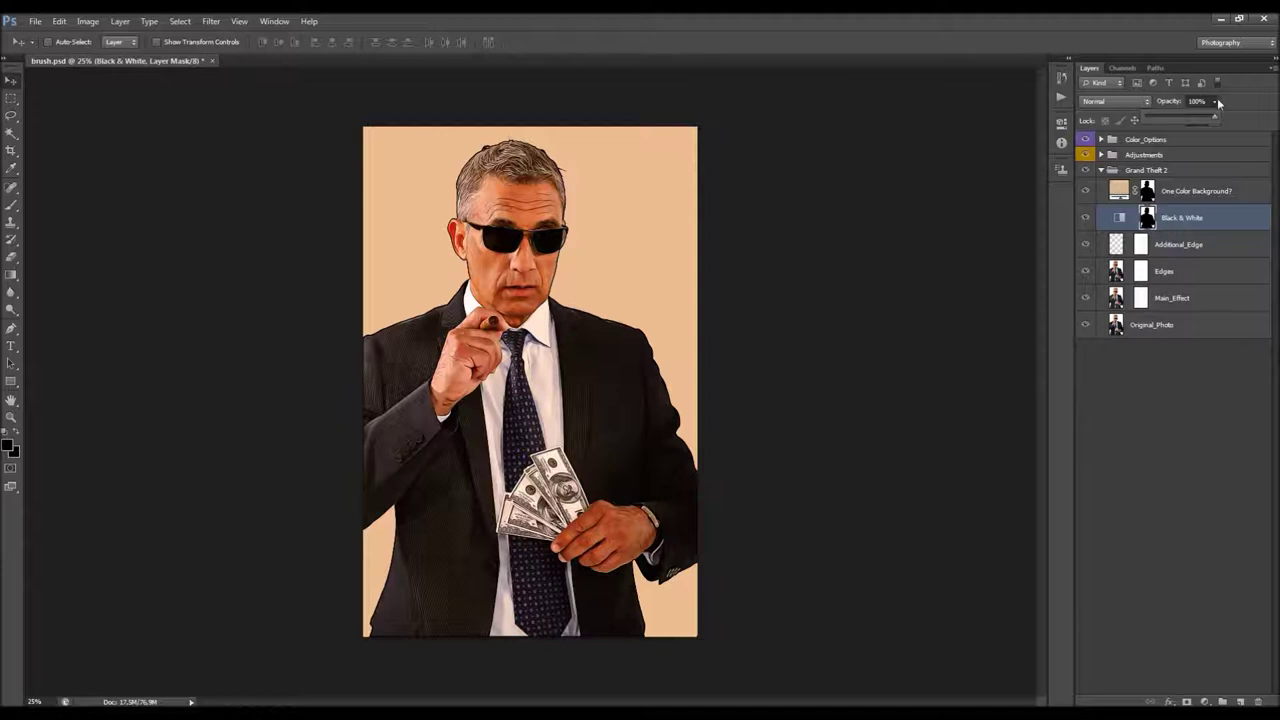
left_click(1221, 216)
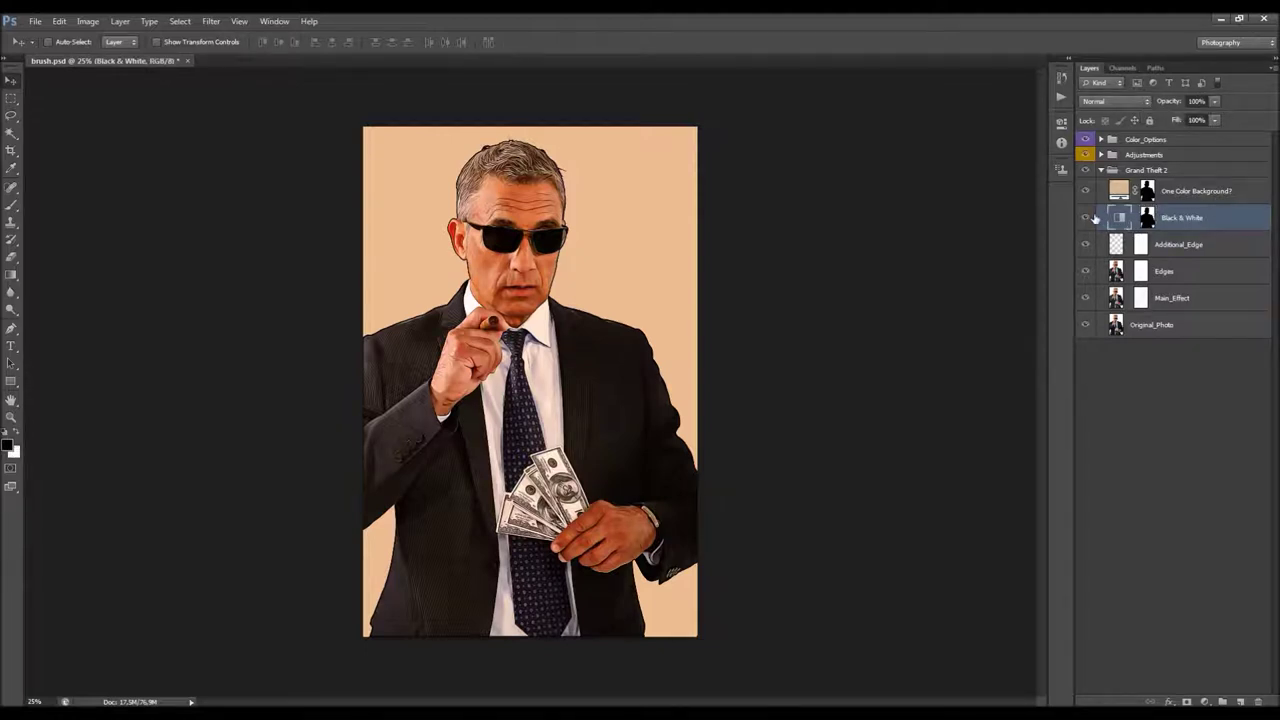
Compare the man's outline with the Additional_Edge layer hidden and shown.
left_click(1168, 245)
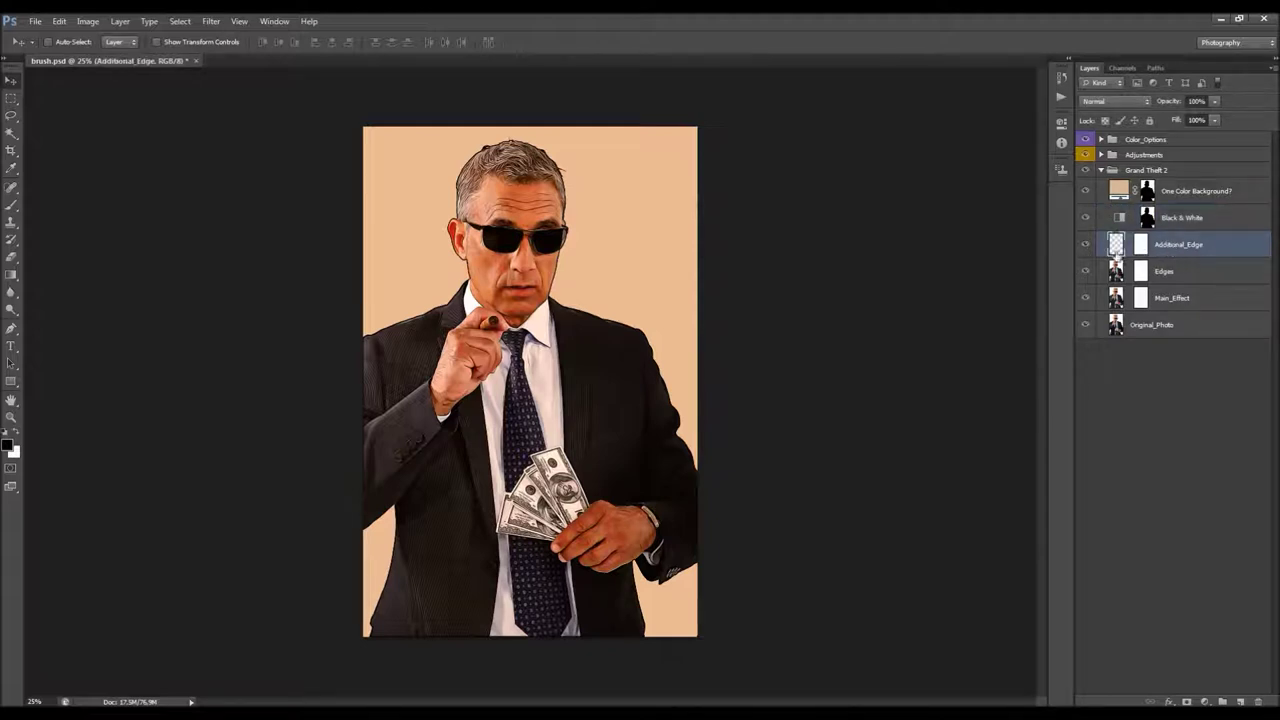
left_click(1086, 246)
left_click(1086, 246)
left_click(1086, 246)
Try a black outside stroke in different sizes on the Additional_Edge layer.
double_click(1225, 257)
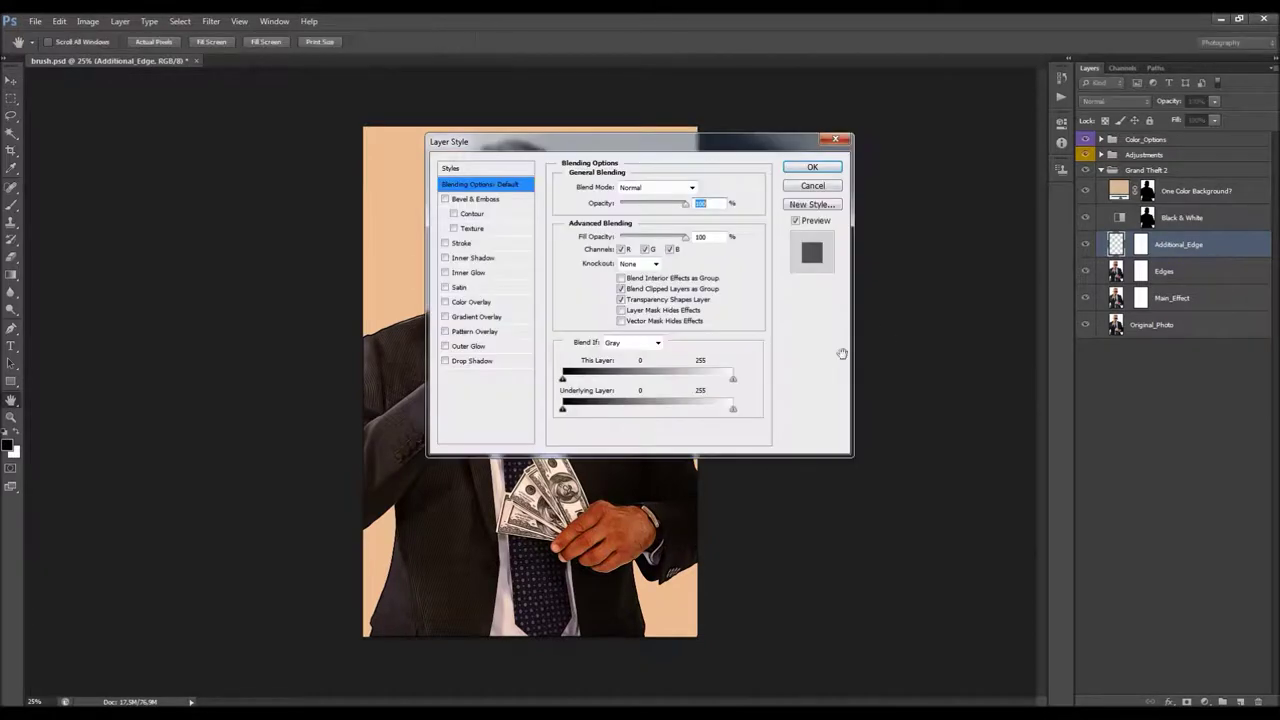
left_click_drag(475, 134, 947, 272)
left_click(939, 379)
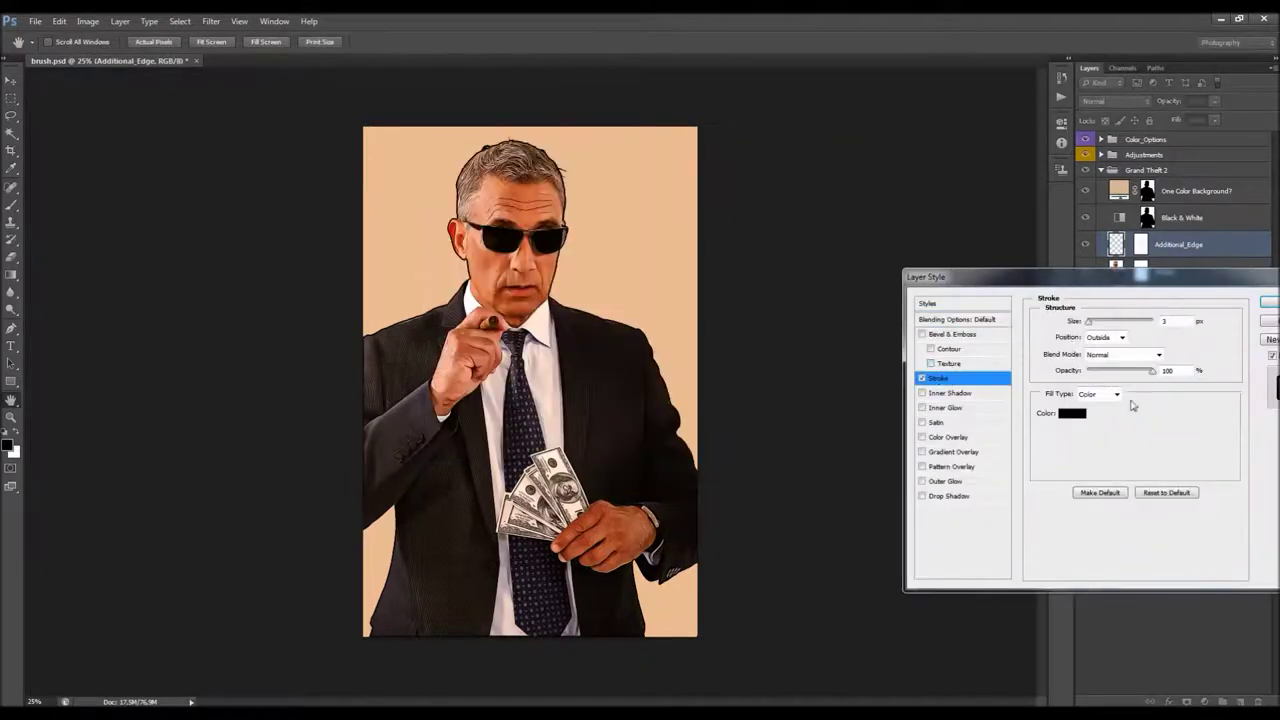
double_click(1180, 320)
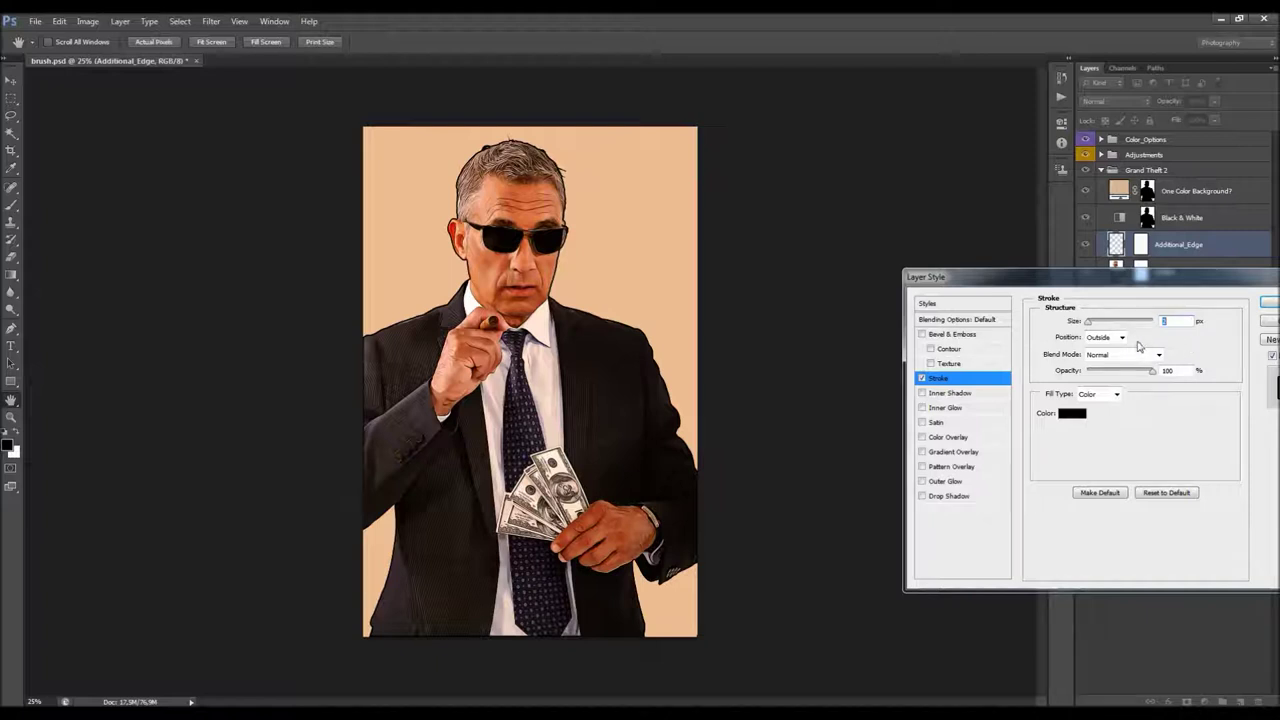
scroll(1166, 320, "up", 3)
scroll(1170, 319, "down", 3)
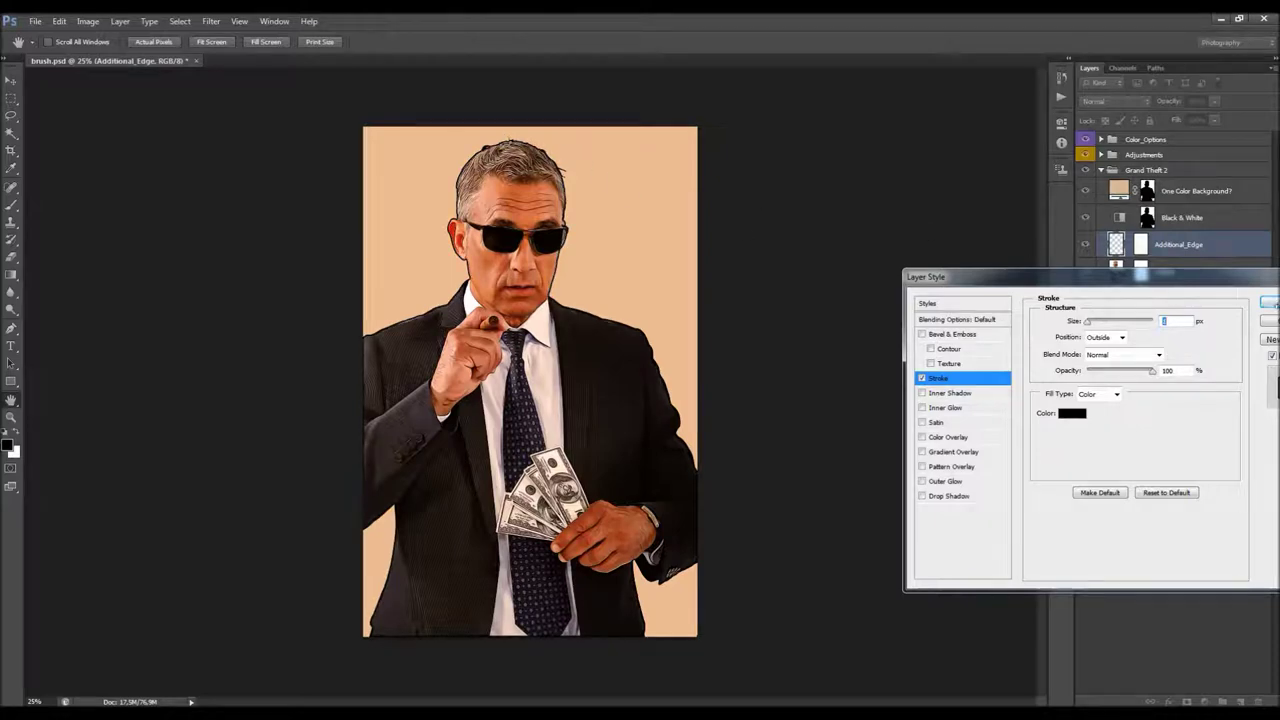
left_click(1268, 303)
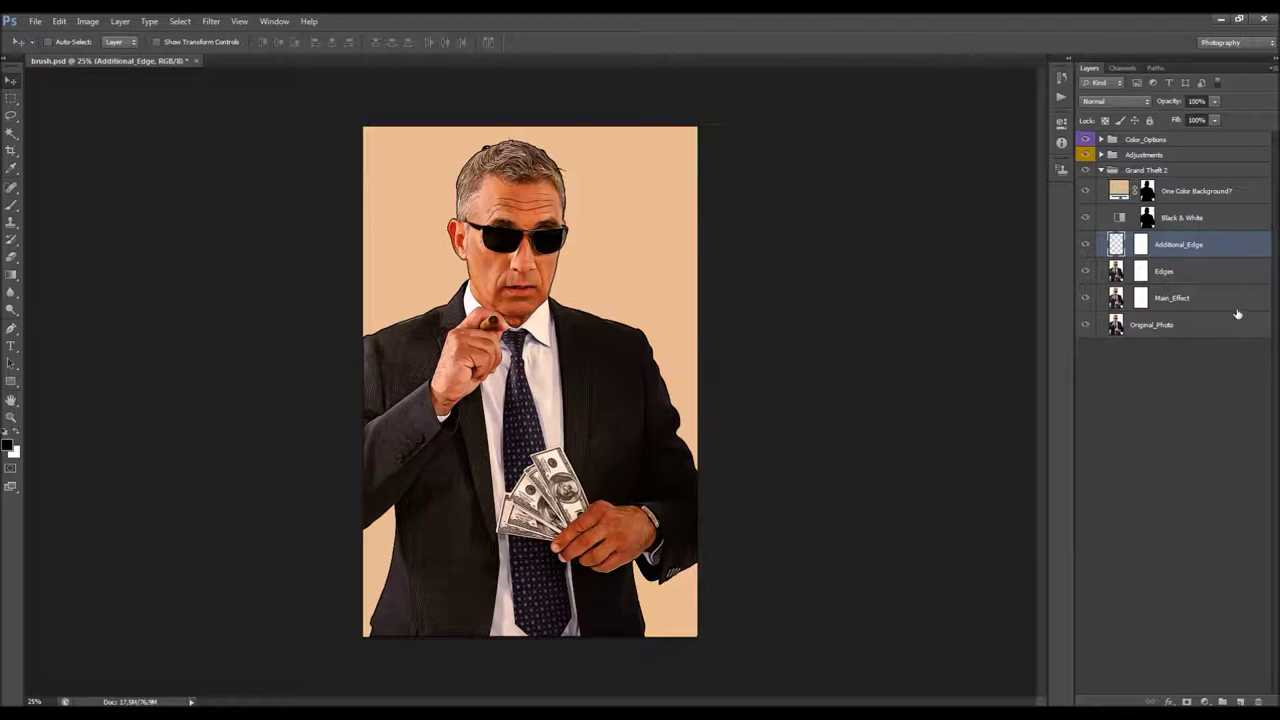
Compare the portrait with the Edges layer hidden and shown.
left_click(1177, 270)
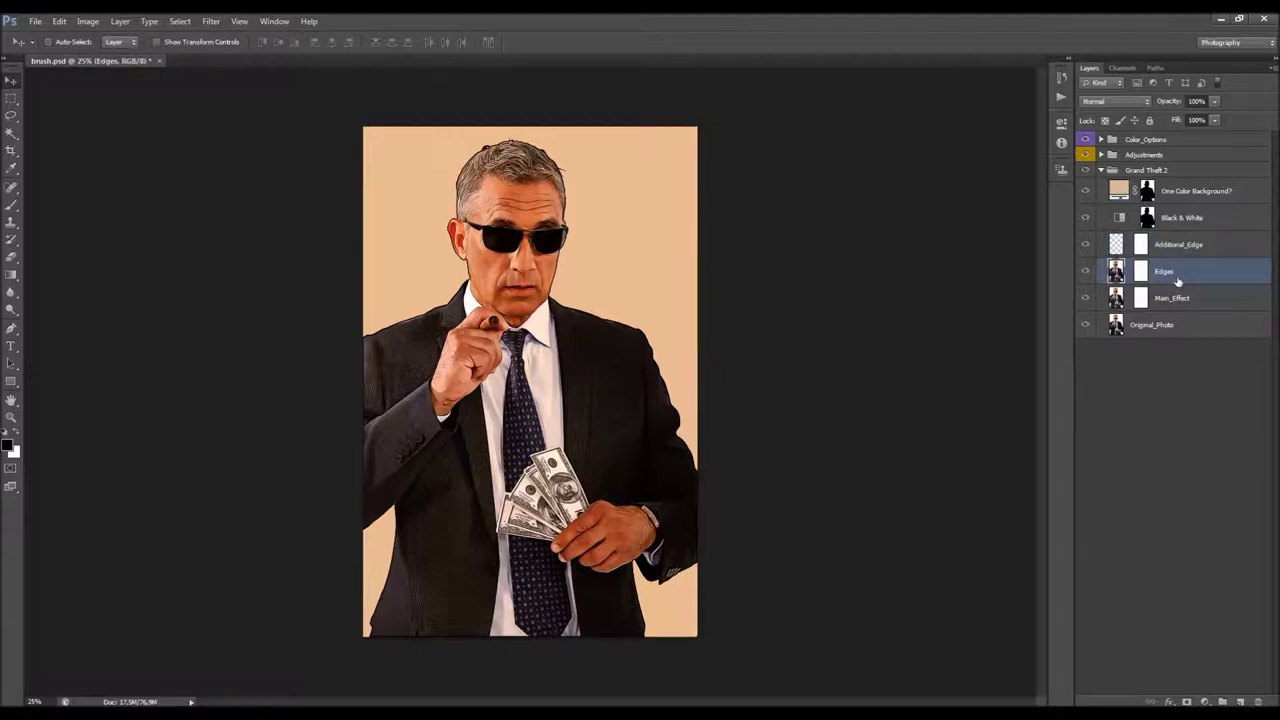
left_click(1086, 271)
left_click(1086, 271)
left_click(1086, 271)
left_click(1086, 271)
left_click(1086, 271)
left_click(1086, 271)
left_click(1086, 271)
left_click(1086, 271)
Try a lower opacity of about 15% on the Edges layer and return it to 100%.
left_click(1215, 102)
left_click_drag(1181, 120, 1170, 120)
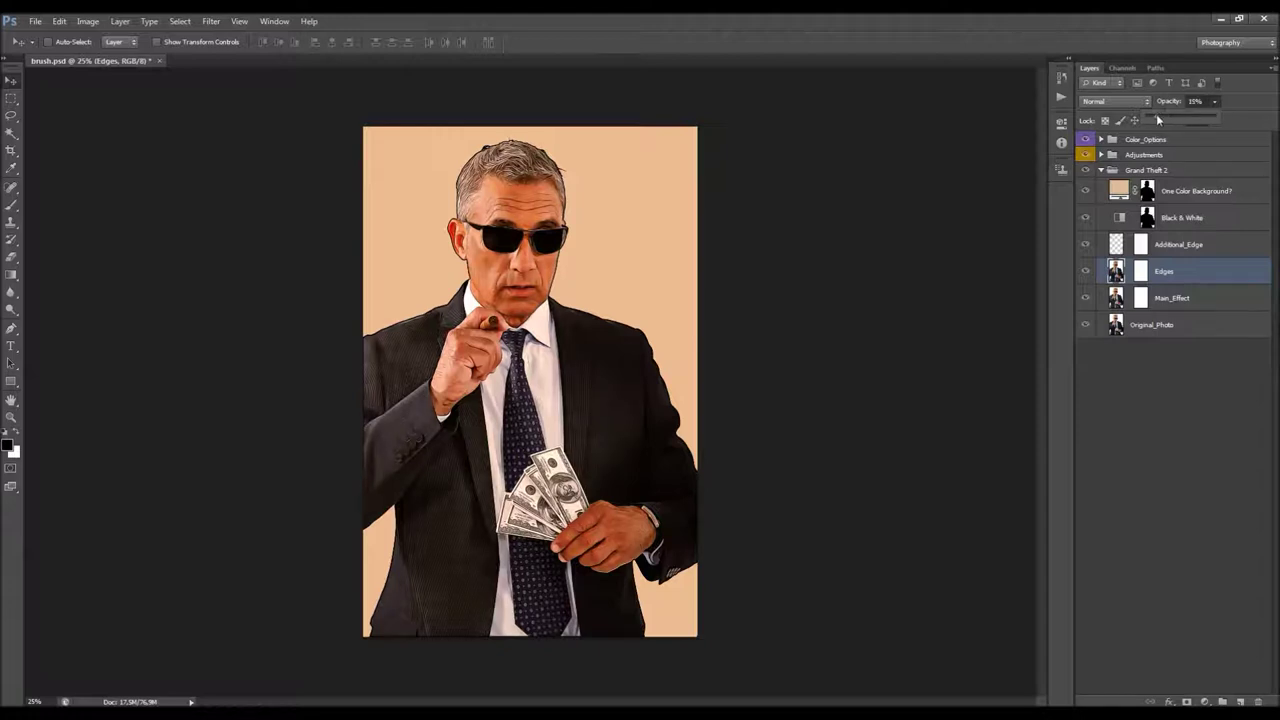
left_click_drag(1191, 117, 1276, 119)
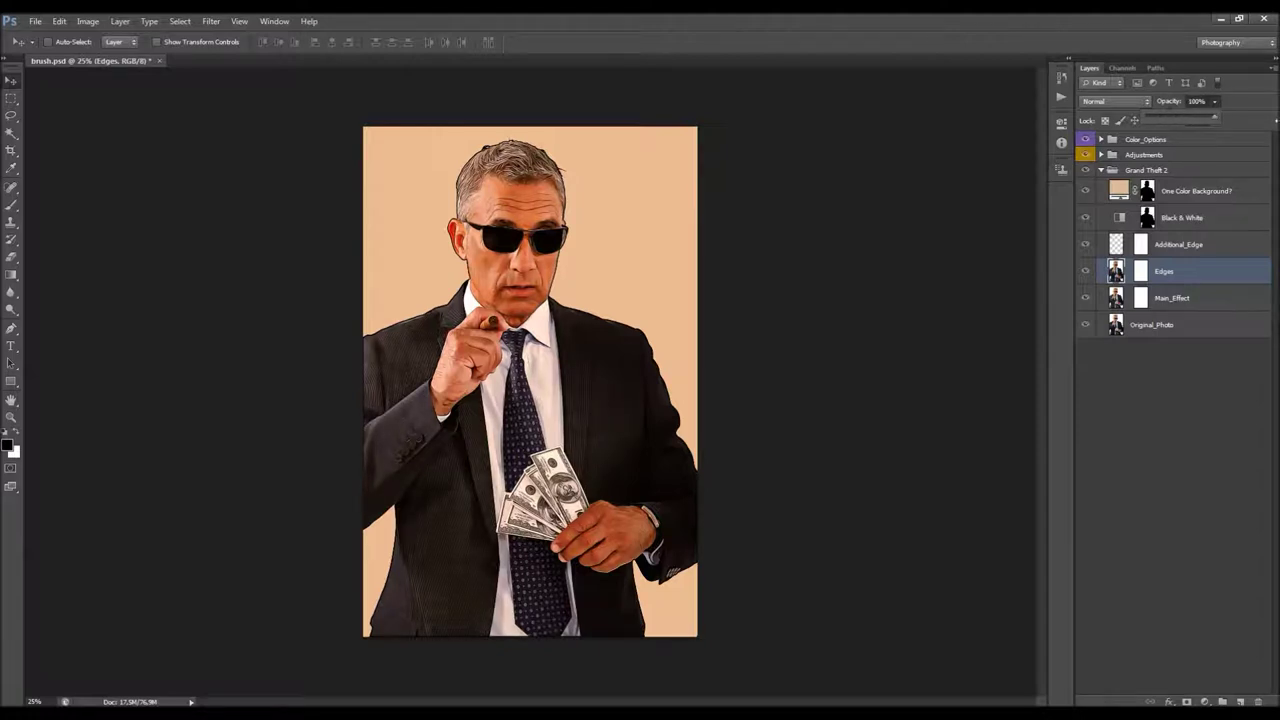
Compare the portrait with the Main_Effect and Edges layers hidden and shown, and select the Original_Photo layer.
left_click(1155, 297)
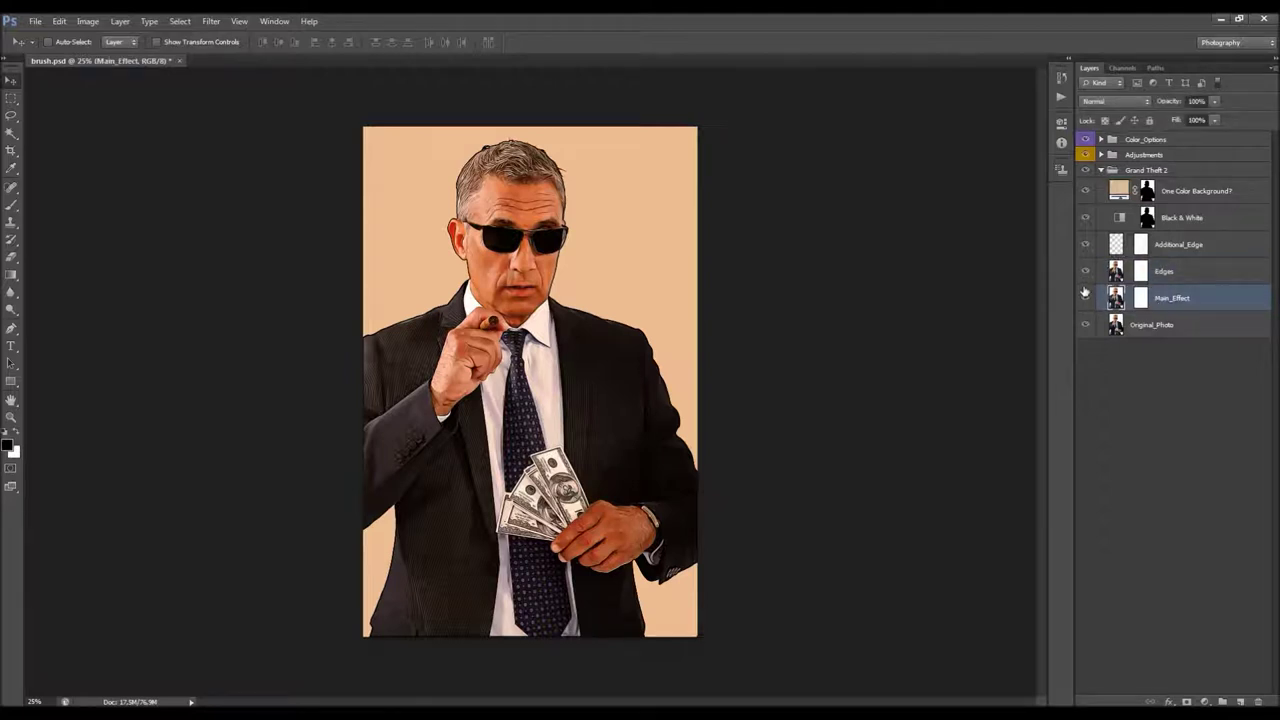
left_click_drag(1088, 282, 1086, 296)
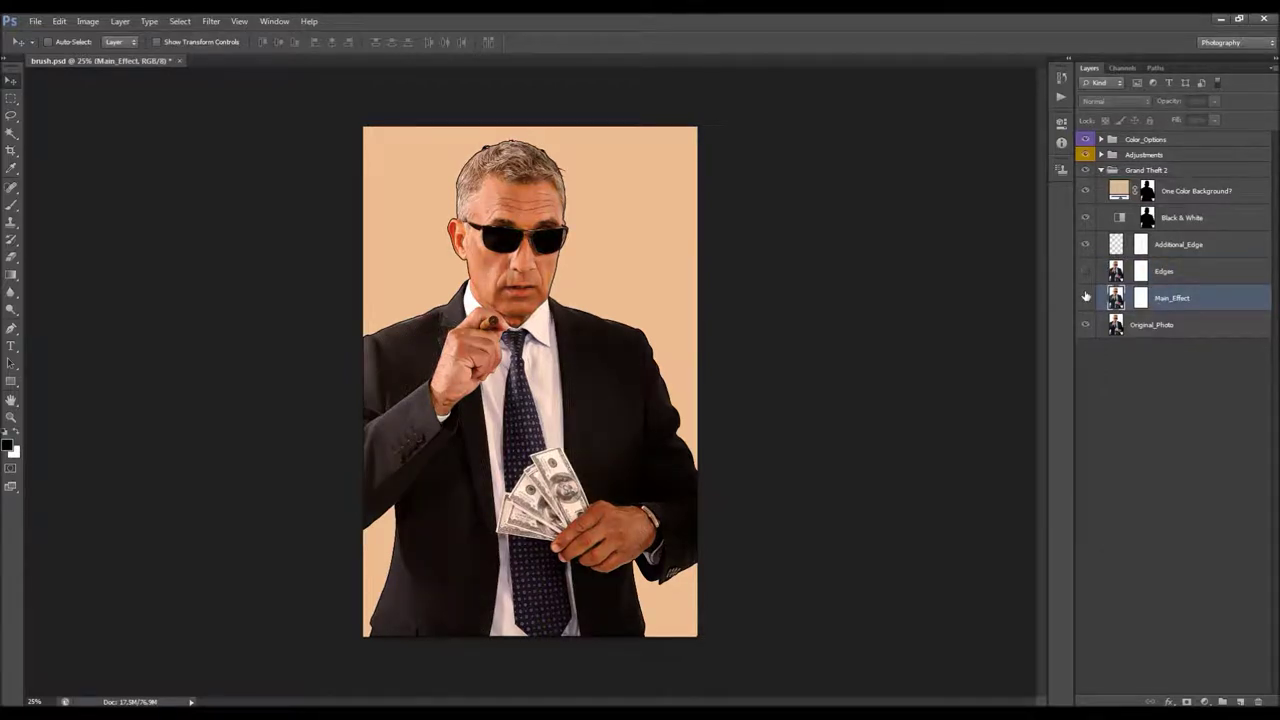
left_click(1086, 296)
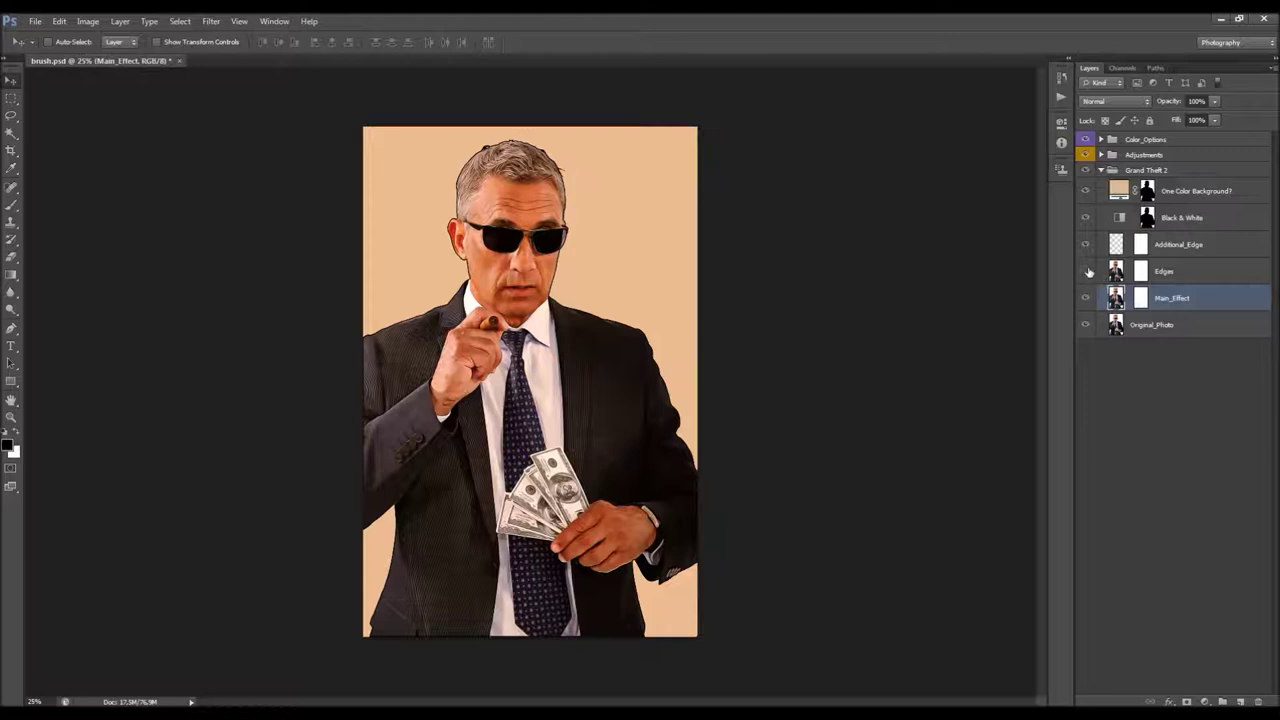
left_click(1086, 271)
left_click(1152, 328)
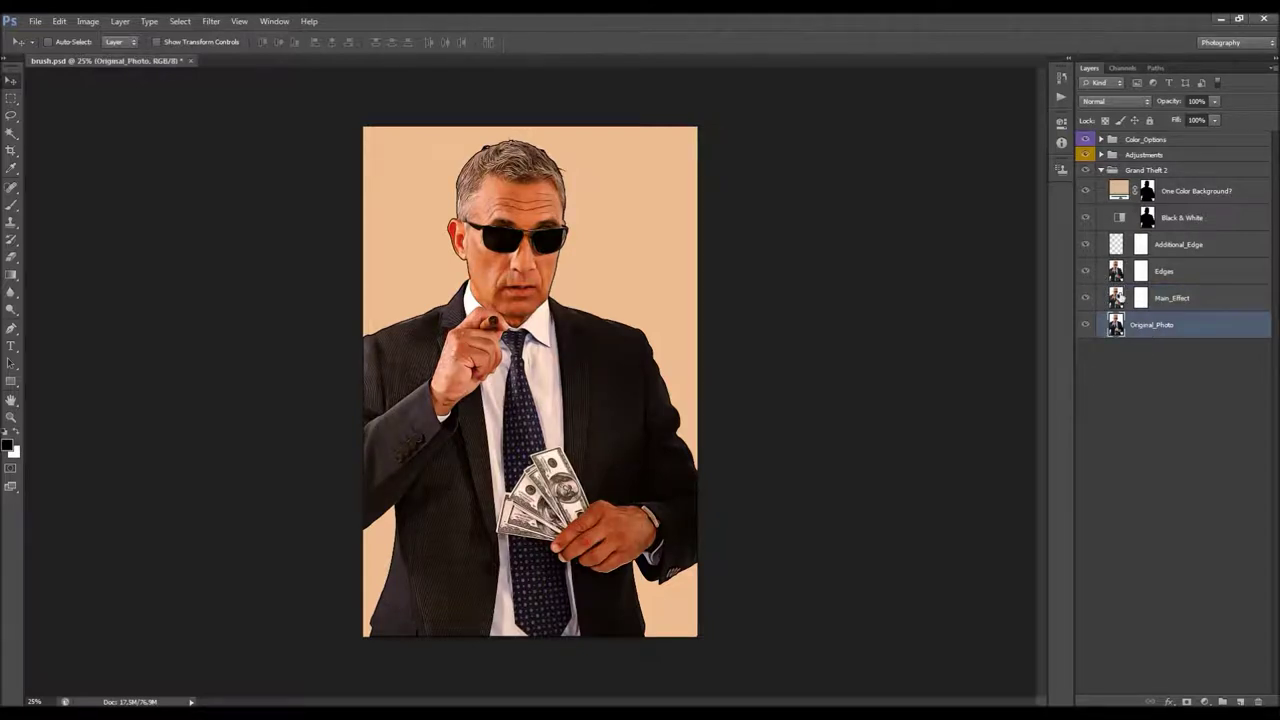
Hide the Additional_Edge layer and compare the portrait up close with the background colour and Black & White layers off and on.
left_click(1154, 252)
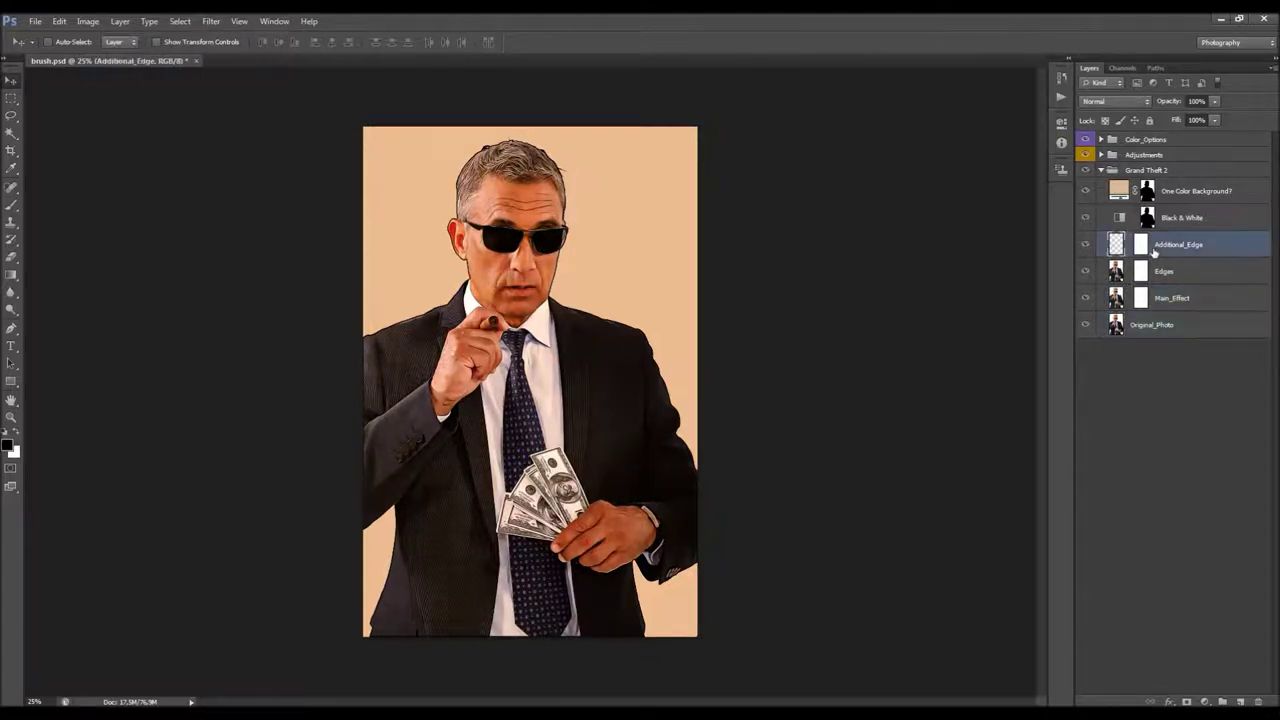
left_click(1088, 245)
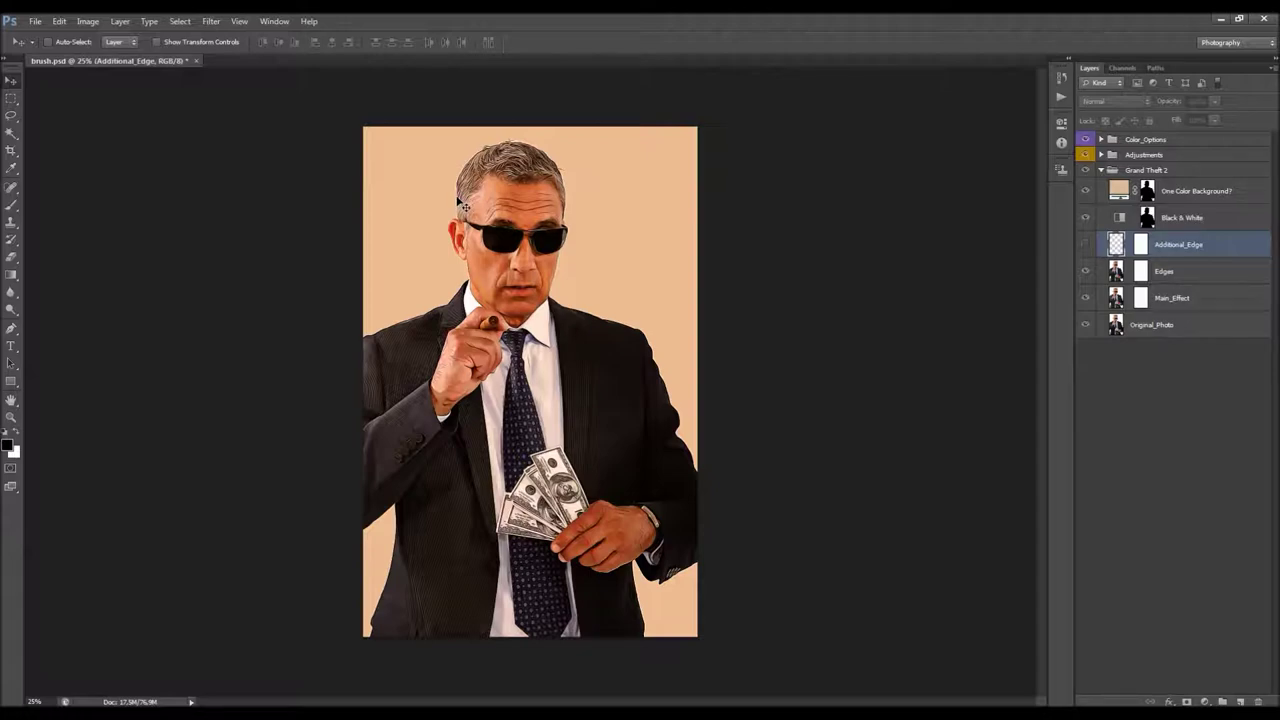
scroll(434, 166, "up", 5)
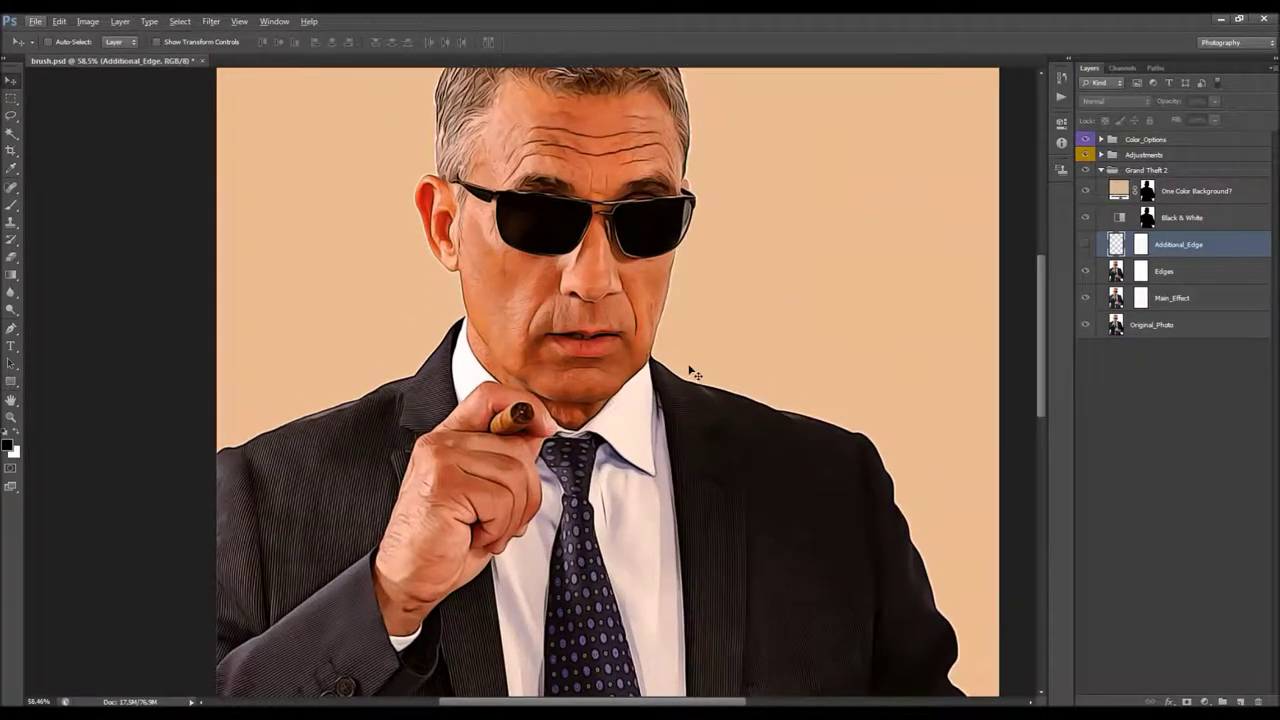
left_click(1088, 192)
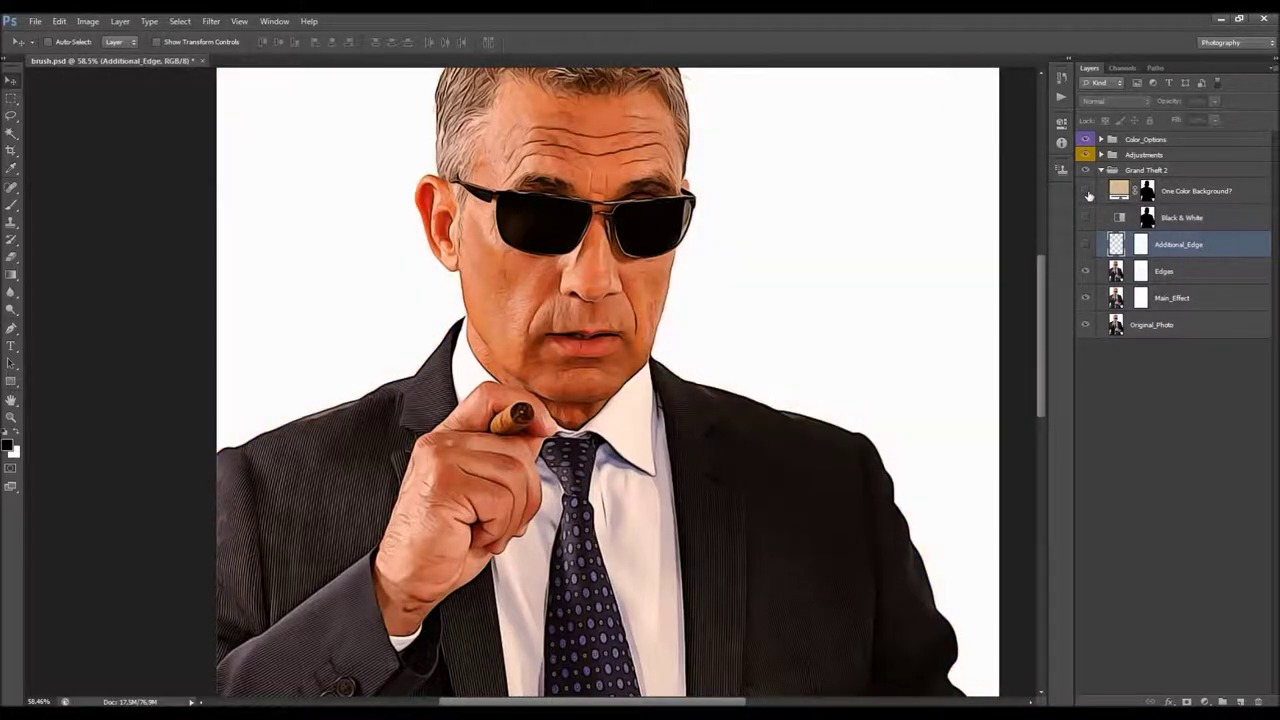
left_click(1087, 192)
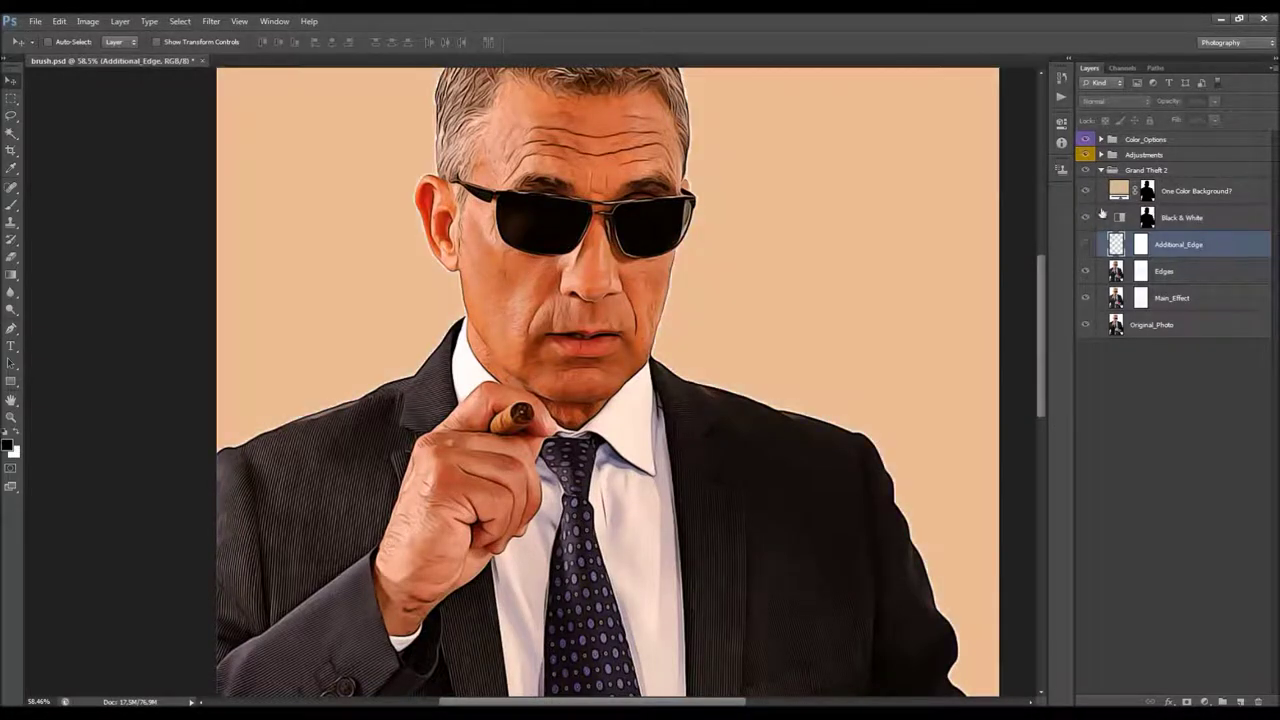
Examine the One Color Background? mask against the man's outline and show the Additional_Edge layer again.
left_click(1148, 191)
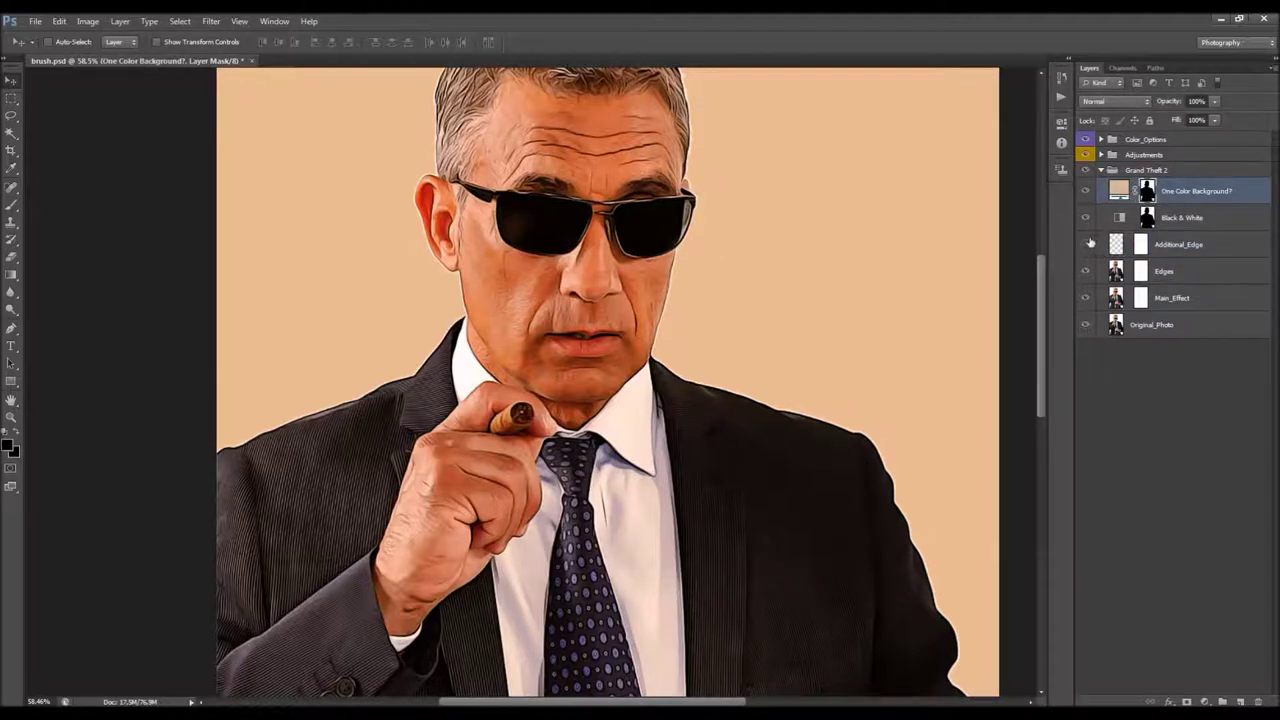
left_click(1177, 247)
left_click(1145, 191)
scroll(820, 234, "down", 3)
scroll(814, 240, "up", 3)
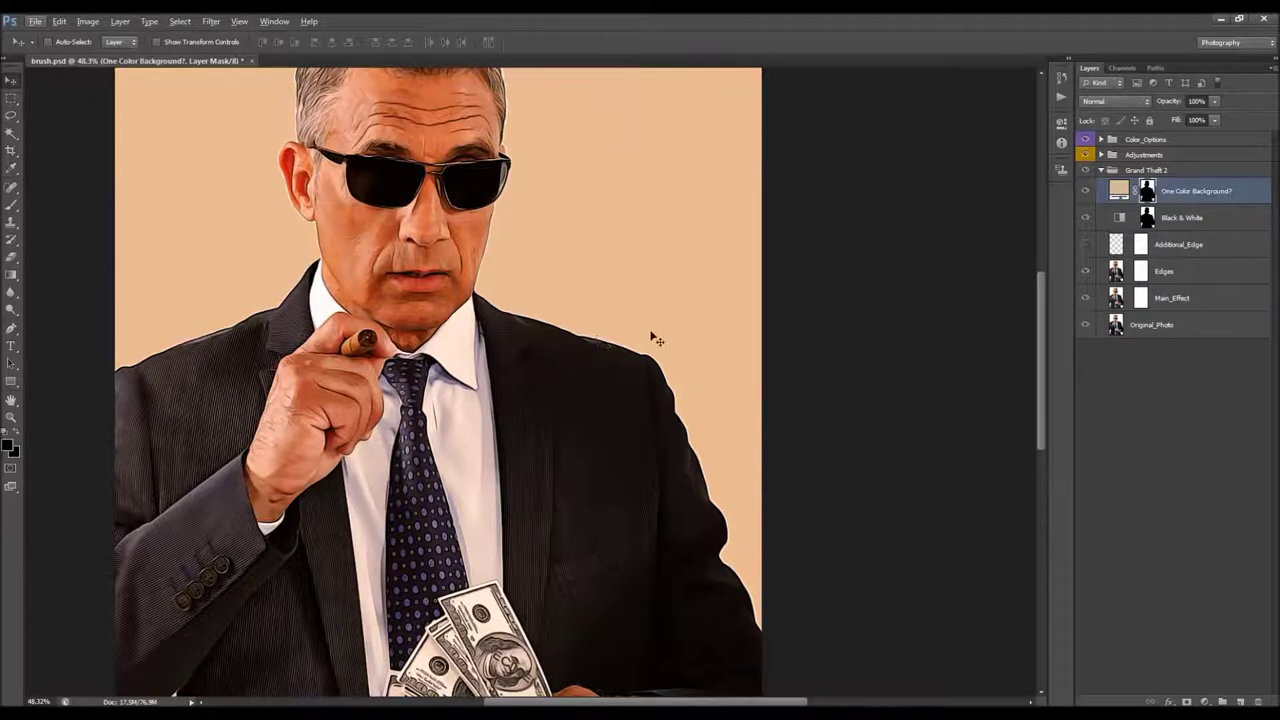
left_click(1085, 244)
left_click(1176, 248)
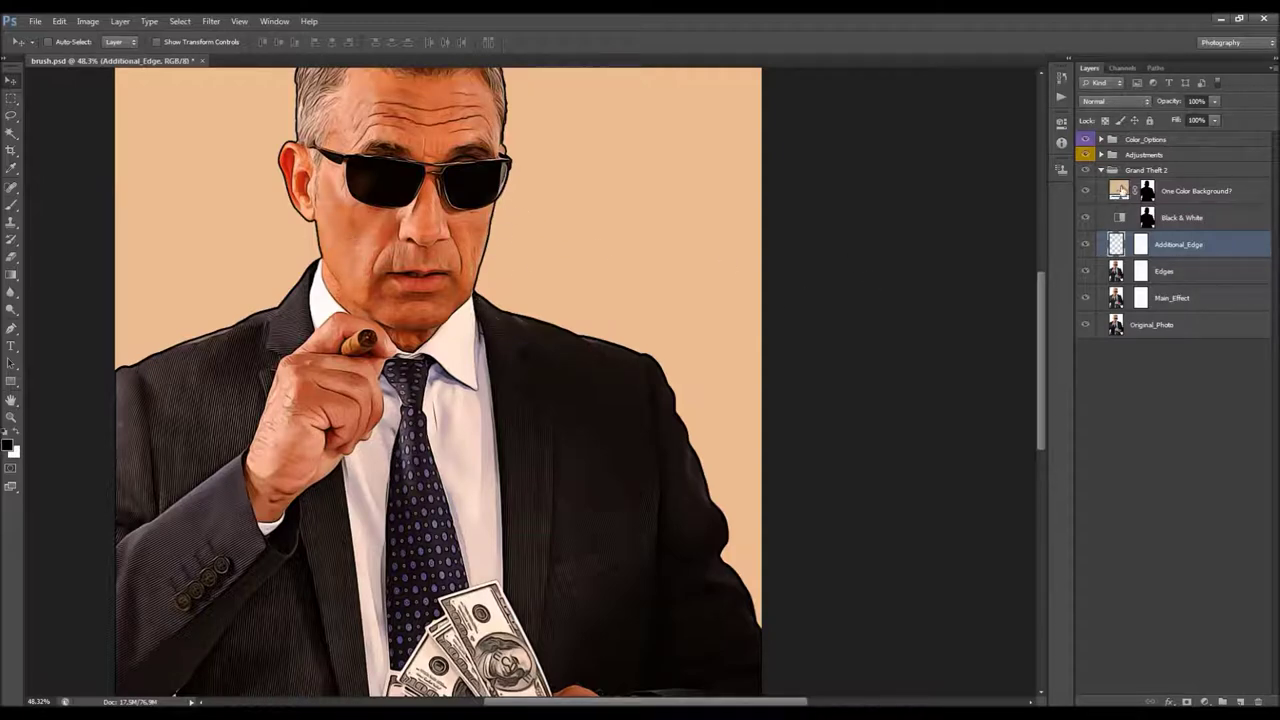
Try adding white to the One Color Background? mask along the selection loaded from the hidden Additional_Edge layer, and inspect the portrait's outline.
left_click(1086, 246)
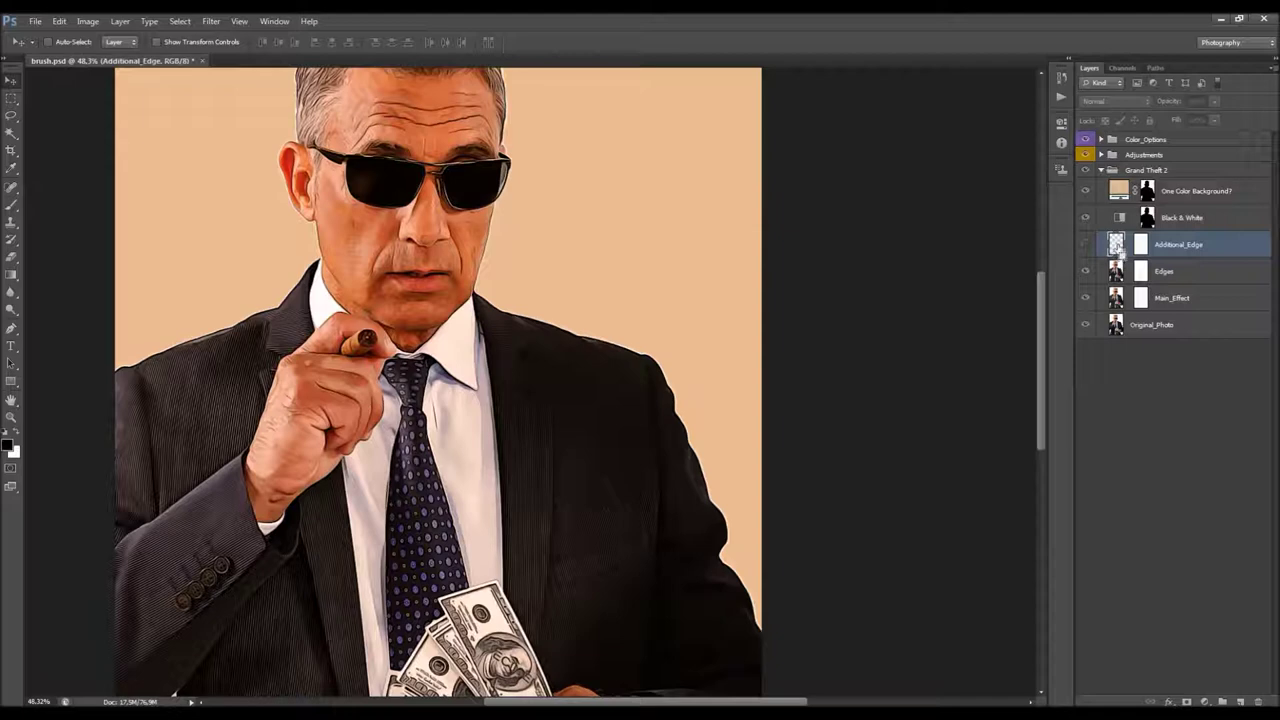
left_click(1116, 244, "ctrl")
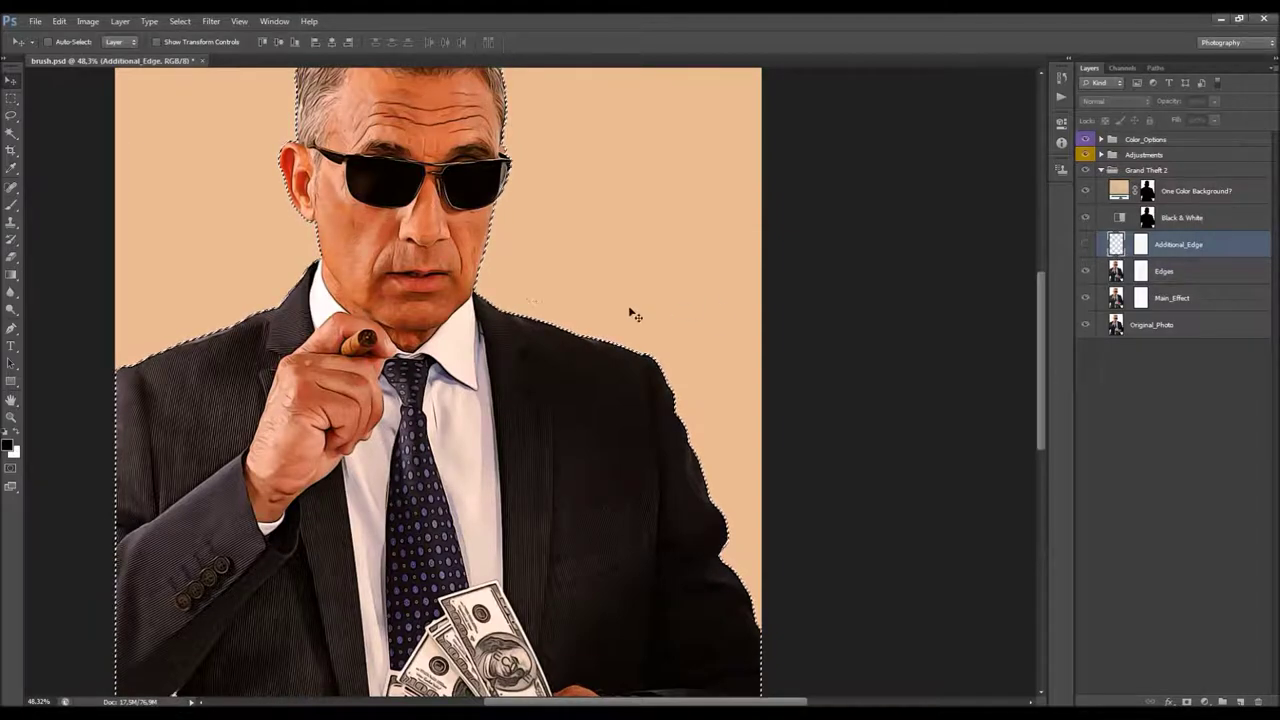
left_click(1147, 191)
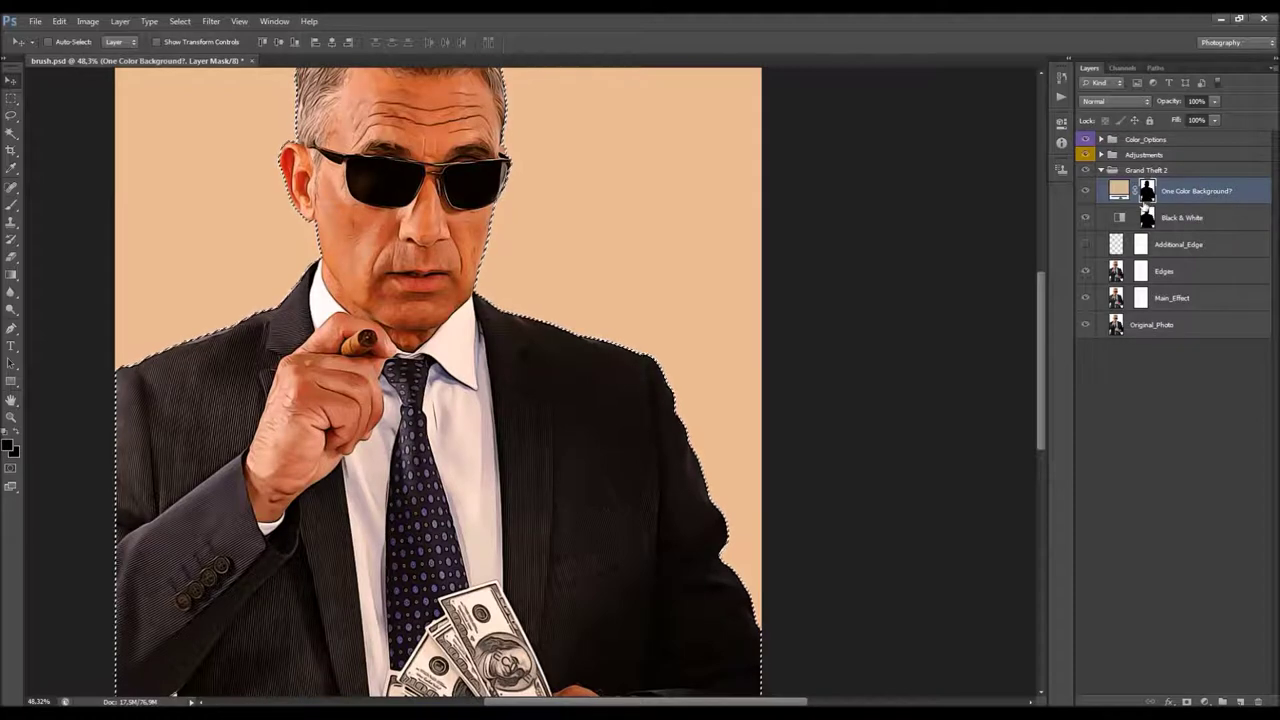
left_click(13, 434)
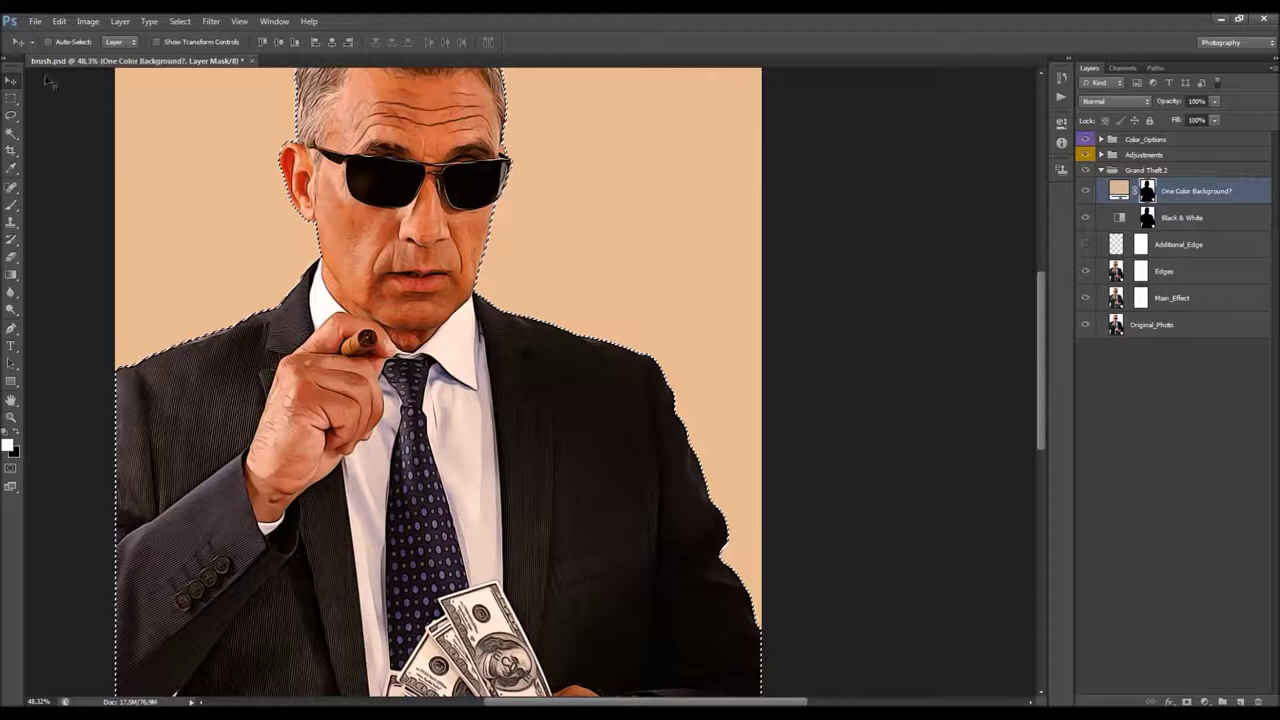
left_click(59, 21)
left_click(82, 204)
key("Return")
key("ctrl+d")
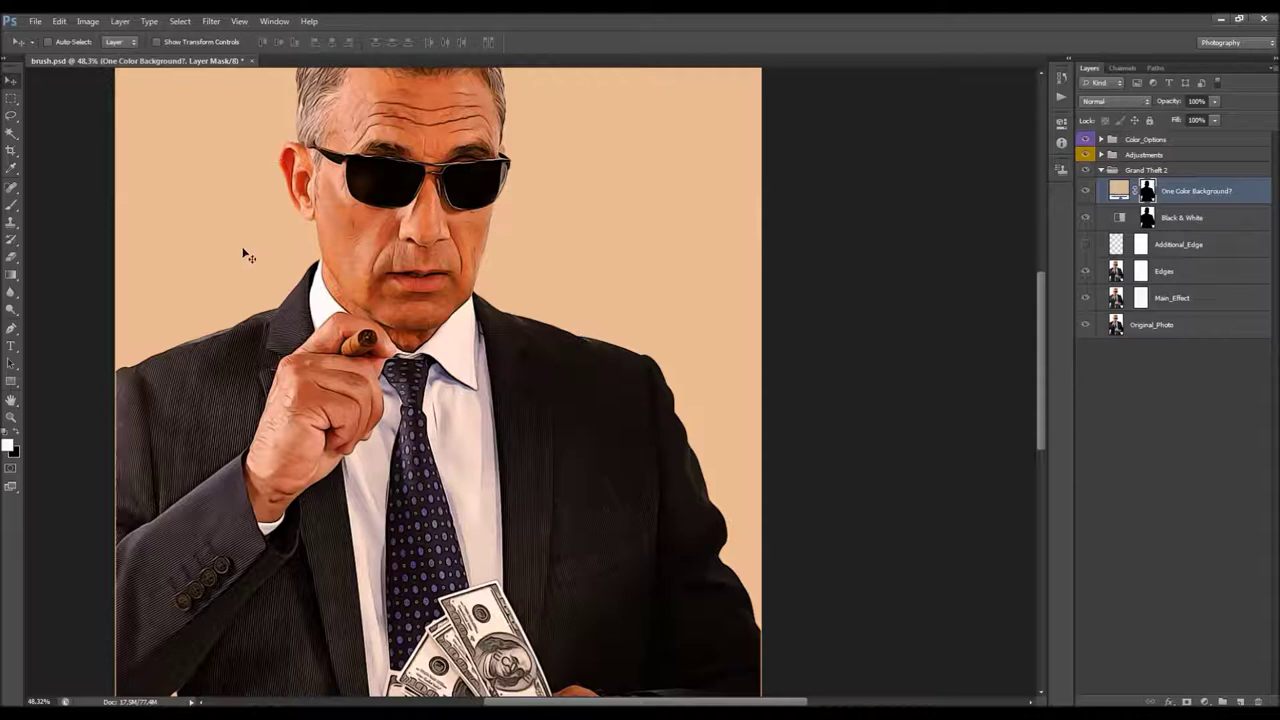
scroll(432, 230, "down", 3, "alt")
scroll(437, 228, "down", 1, "alt")
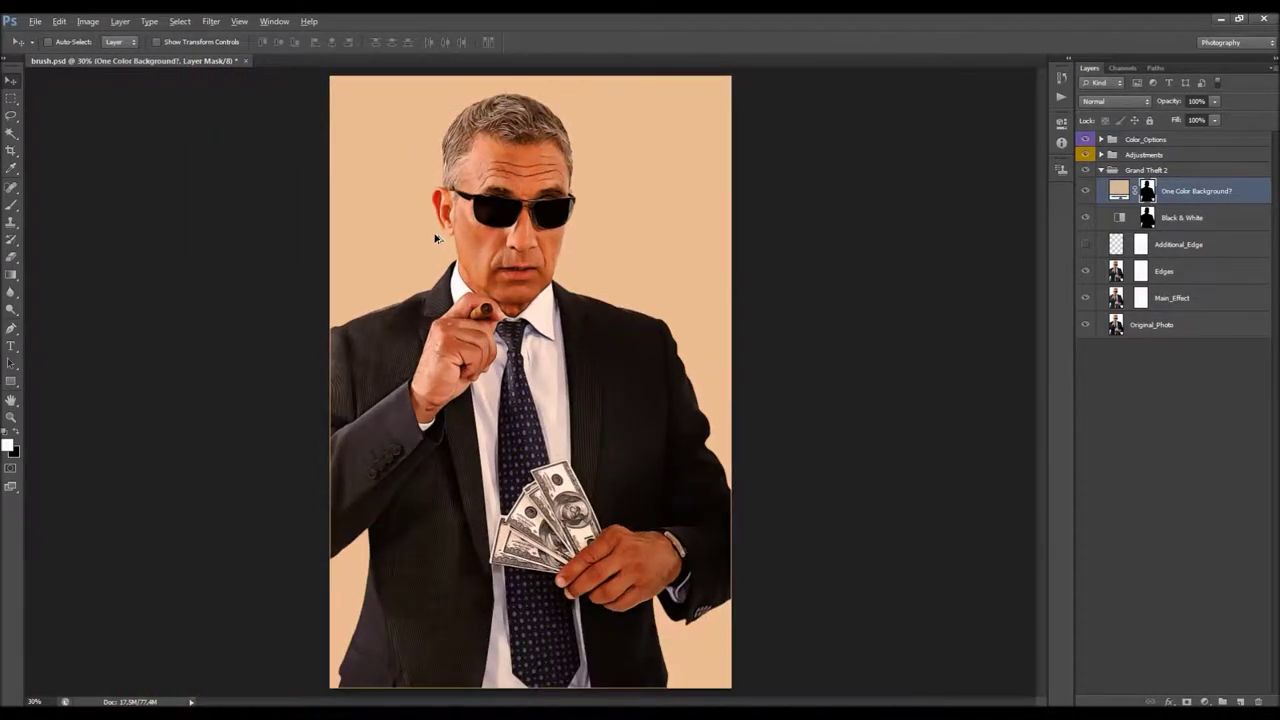
scroll(437, 228, "up", 1, "alt")
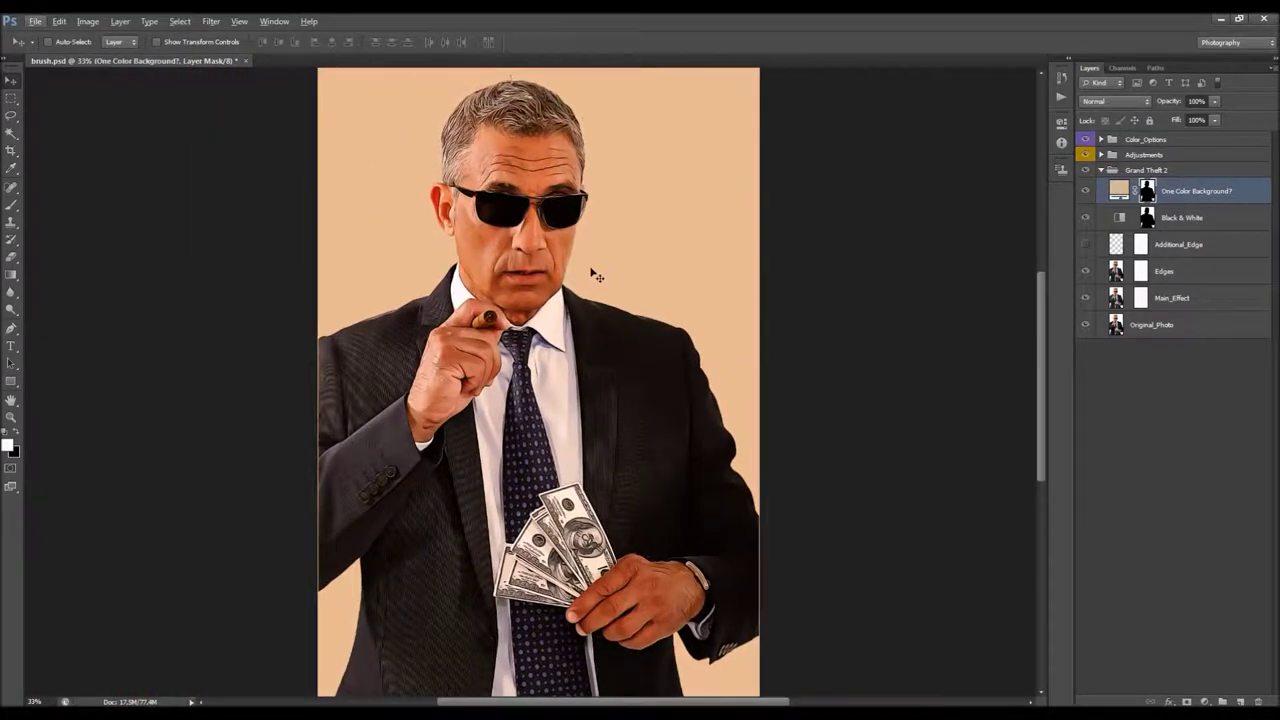
Undo the white edit on the One Color Background? mask and bring the Additional_Edge layer back into view.
left_click(1085, 246)
key("alt+bracketleft")
key("alt+bracketleft")
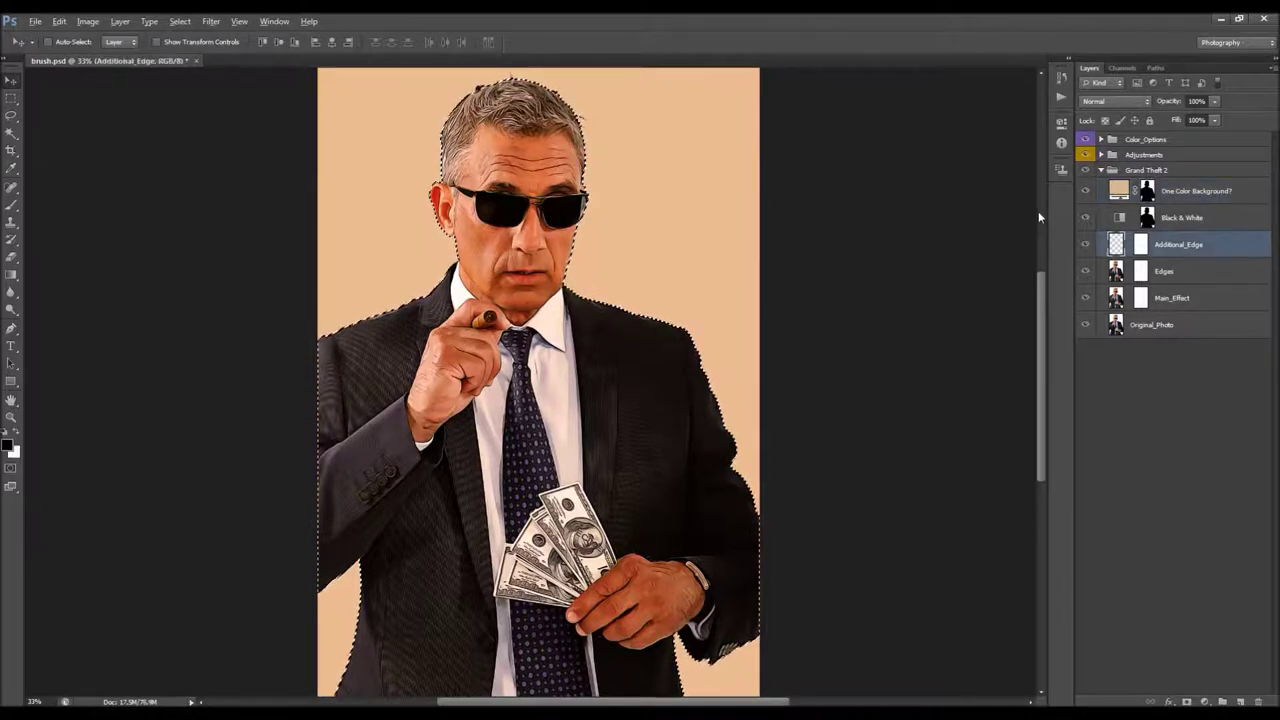
key("alt+bracketleft")
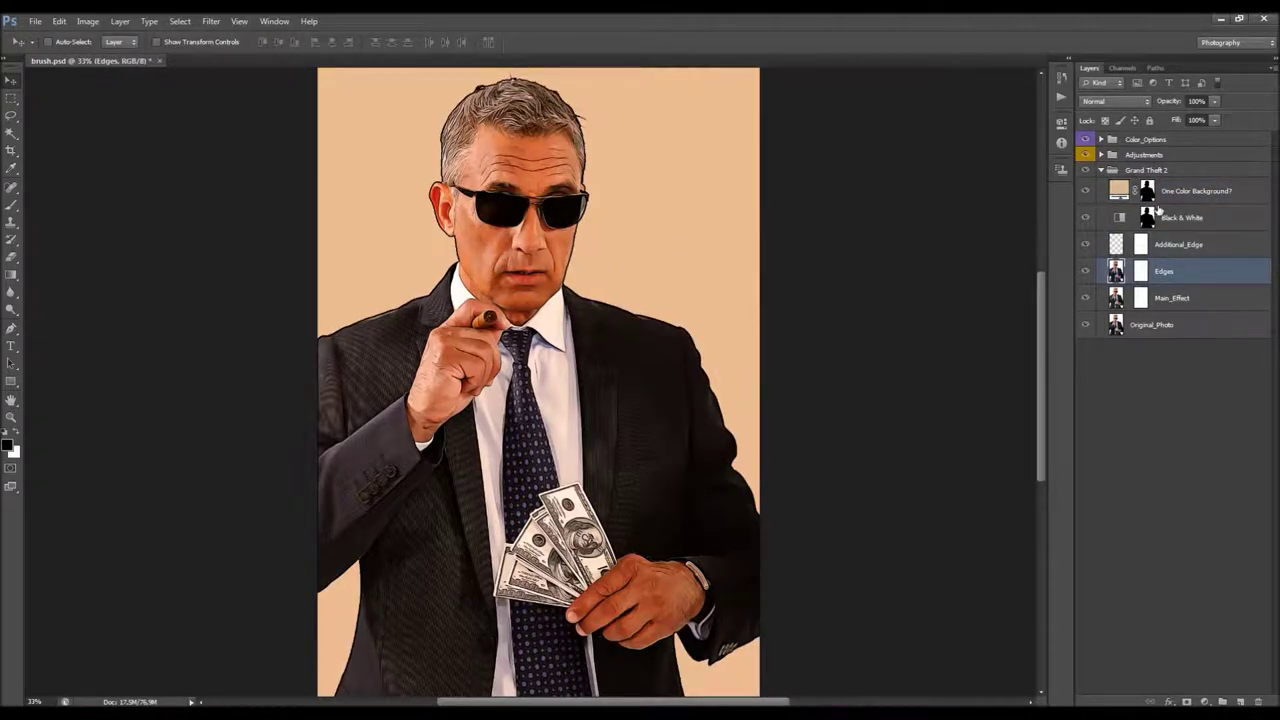
scroll(629, 280, "down", 2)
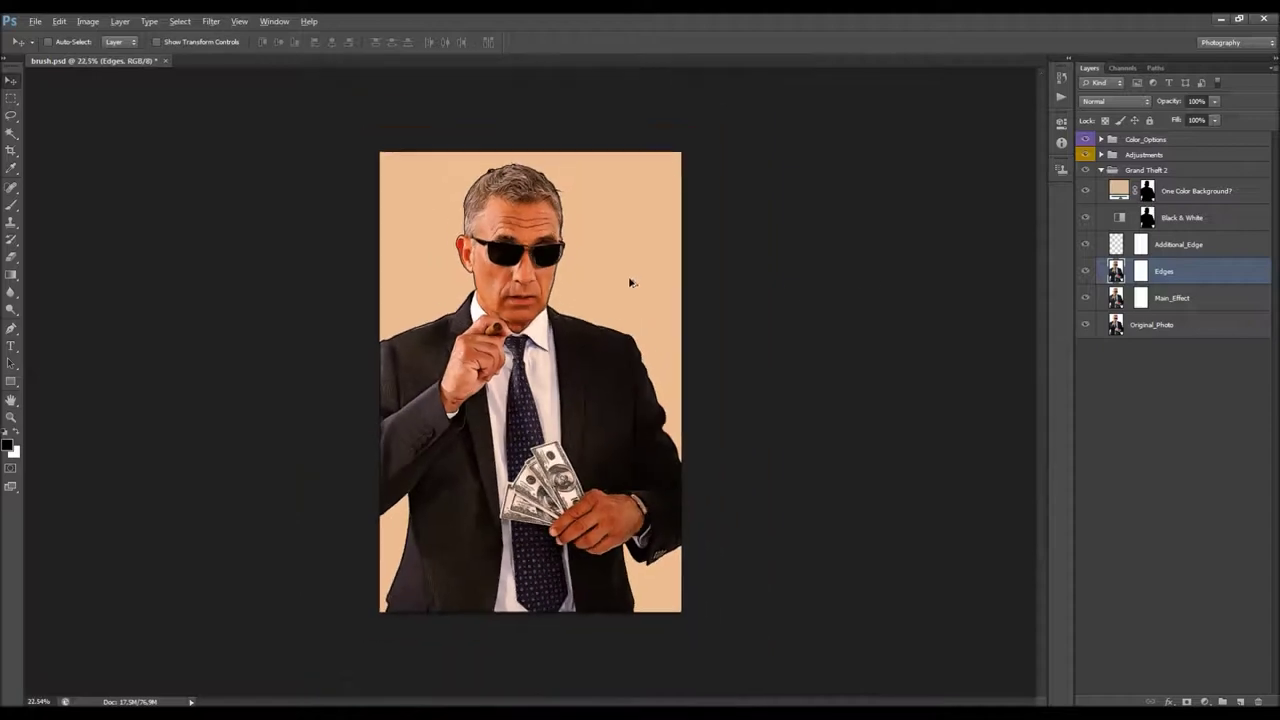
key("alt")
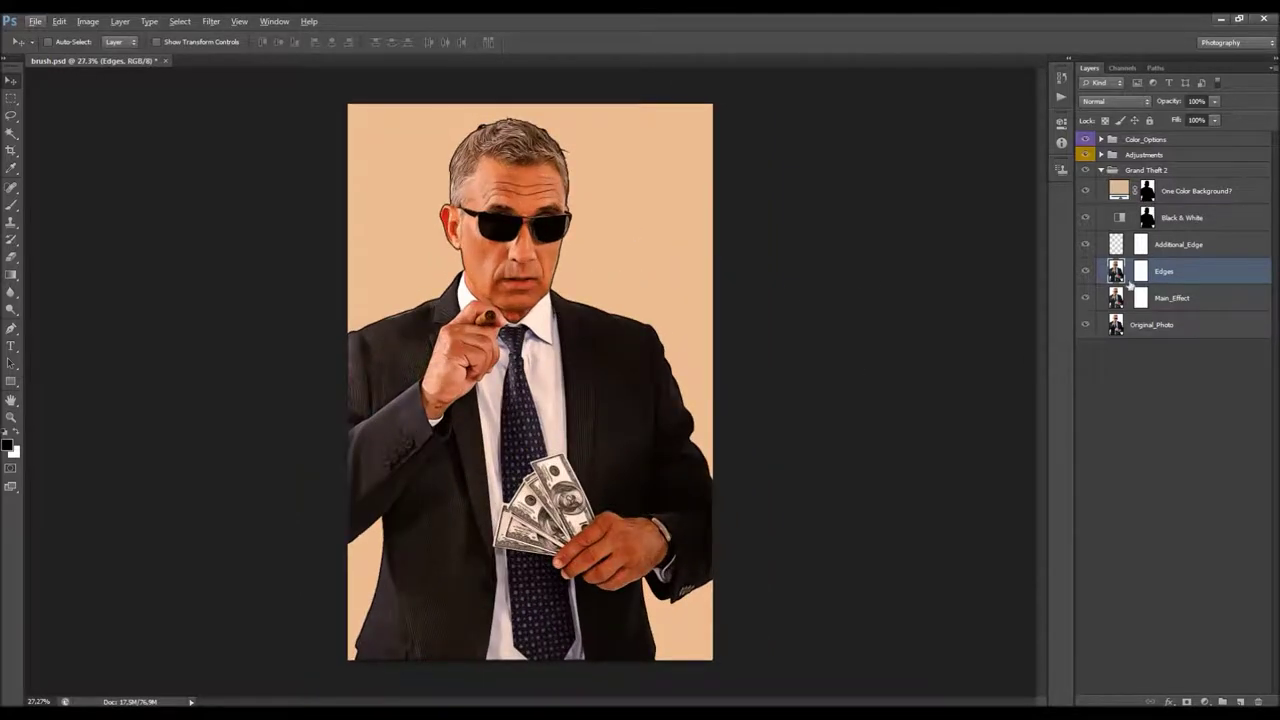
Open the Adjustments group and compare the portrait with its brush layer shown and hidden, leaving the brush layer hidden.
left_click(1101, 170)
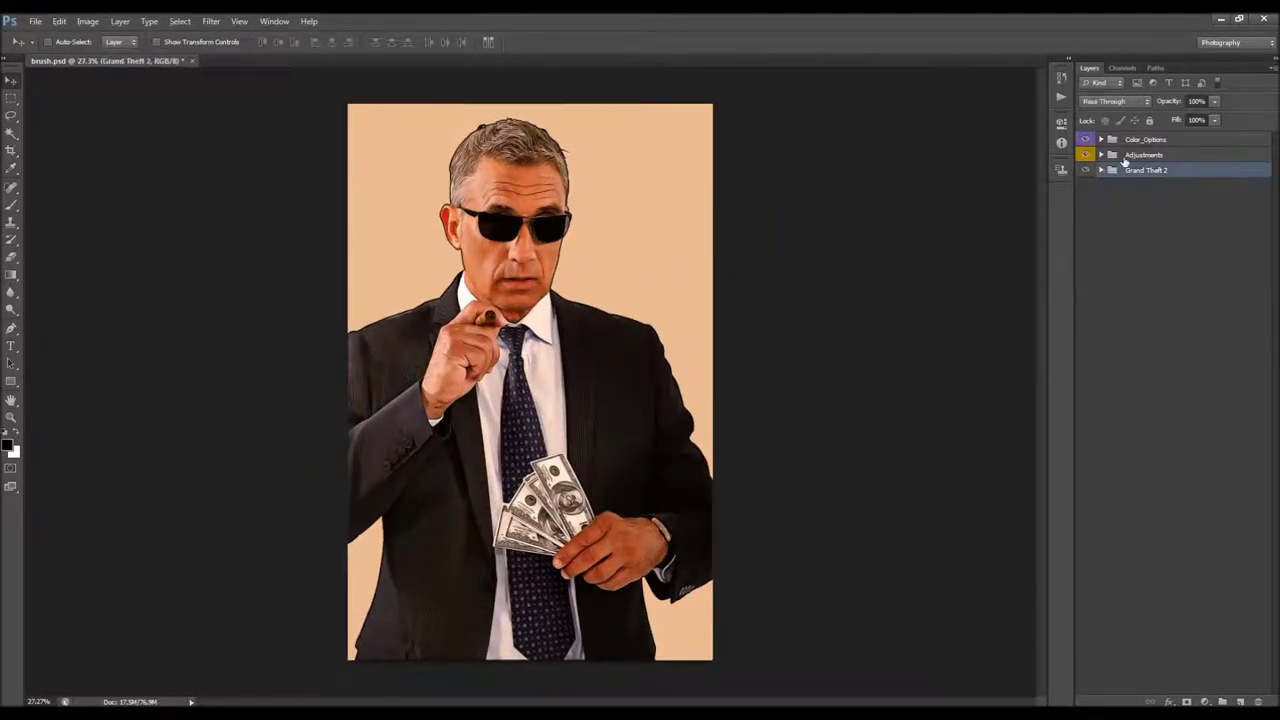
left_click(1093, 156)
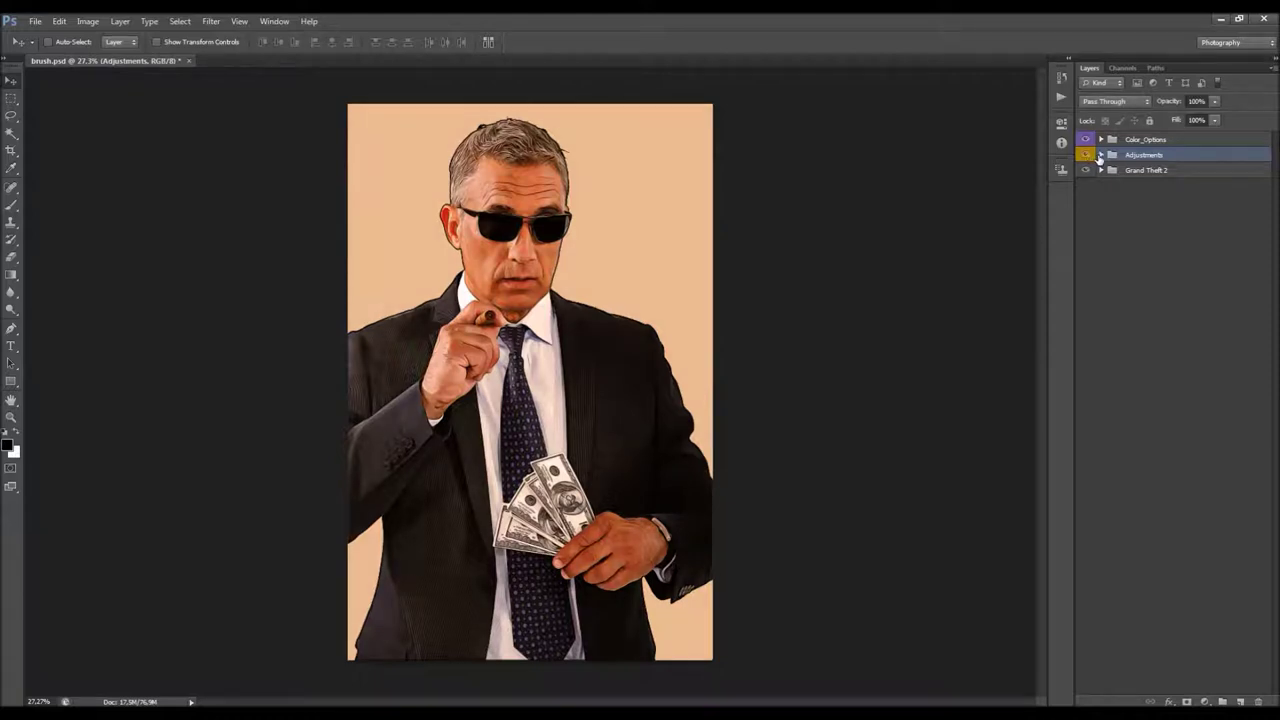
left_click(1100, 156)
left_click(1183, 182)
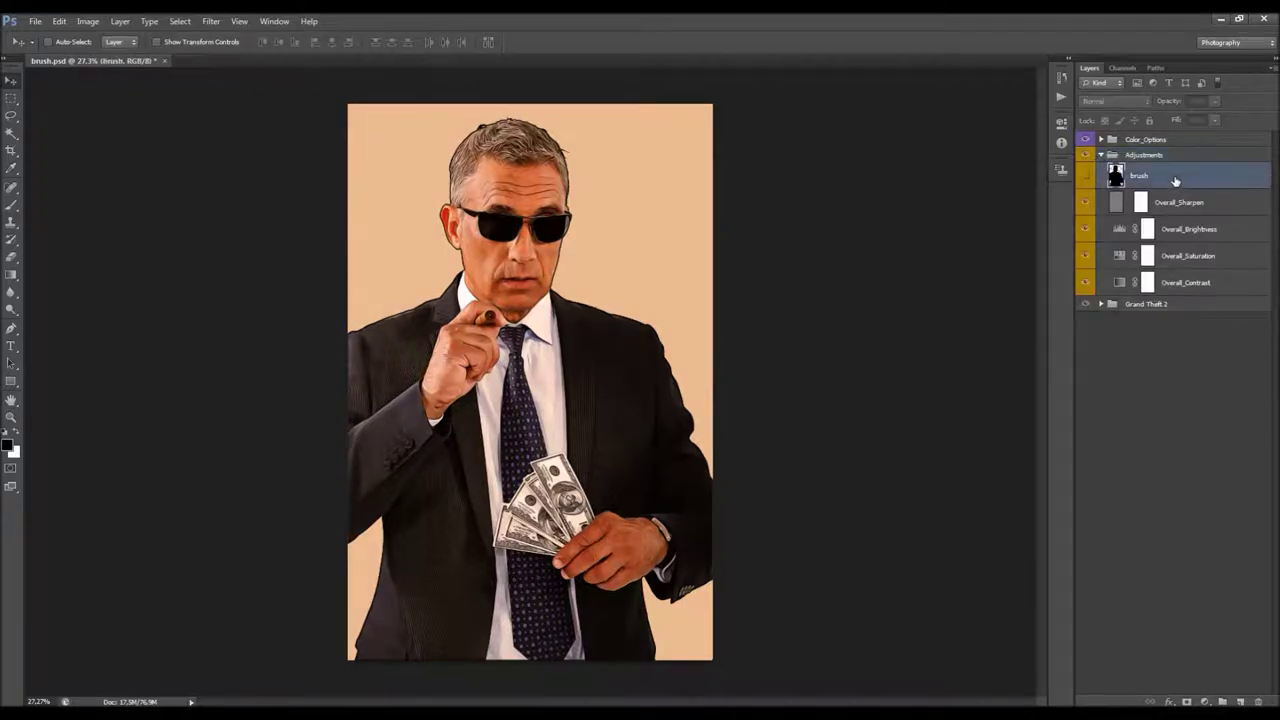
left_click(1086, 177)
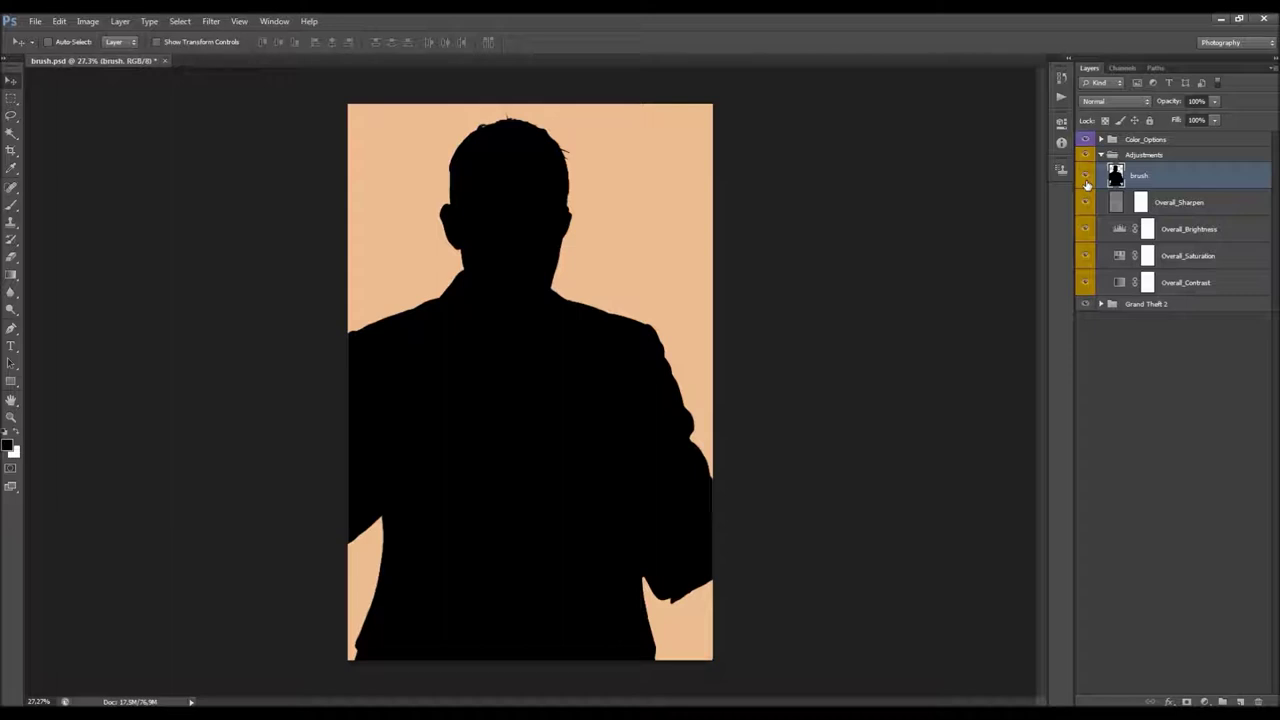
left_click(1086, 180)
left_click(1086, 180)
left_click(1101, 304)
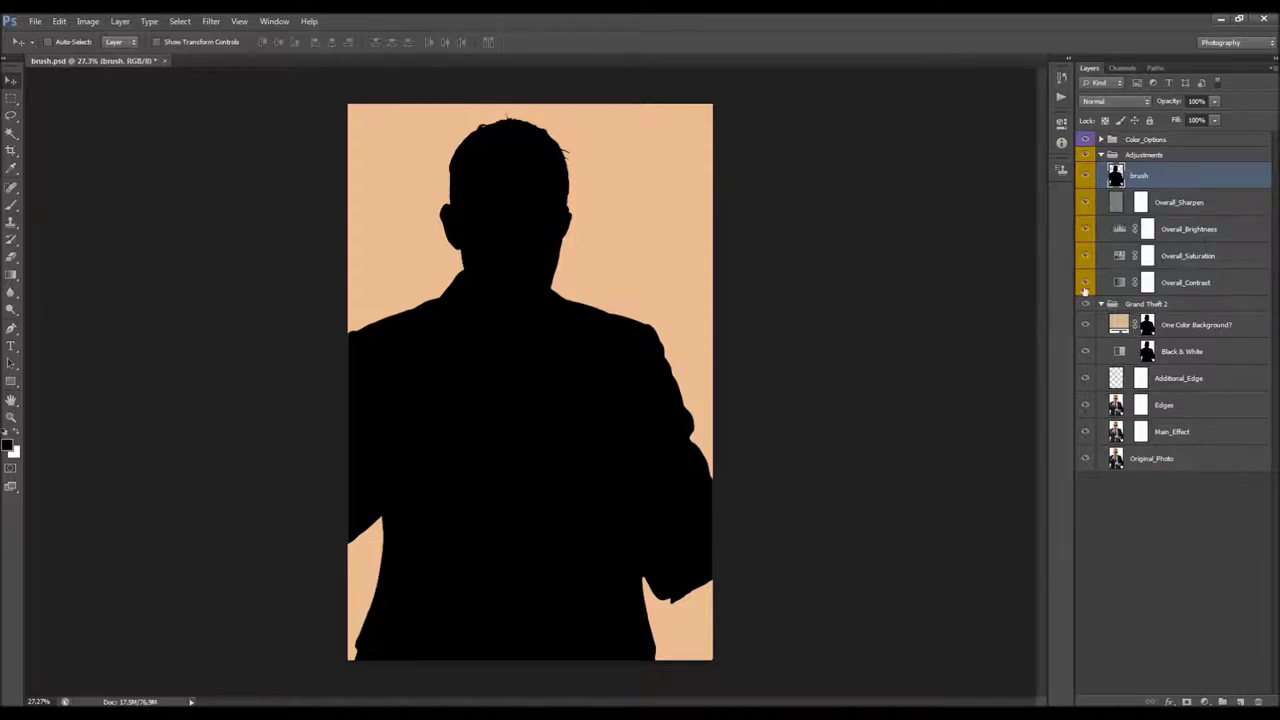
left_click(1087, 177)
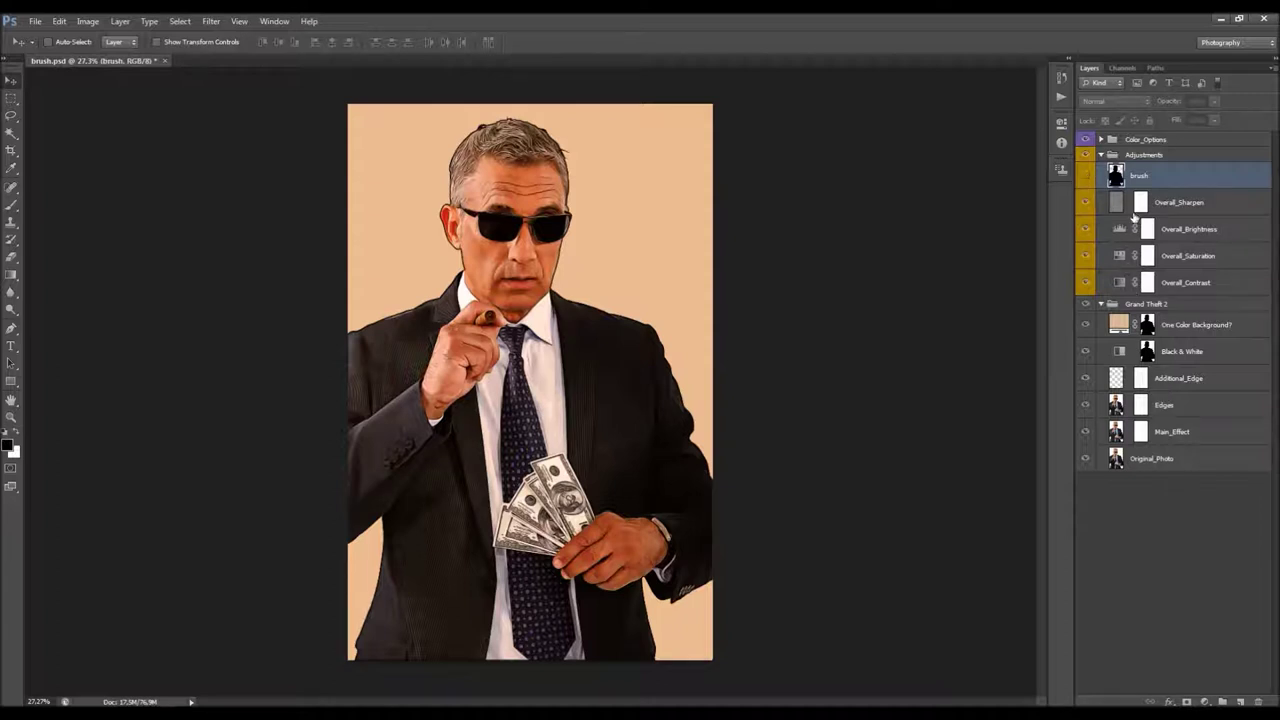
Set the Overall_Sharpen layer's opacity to 65%.
left_click(1172, 204)
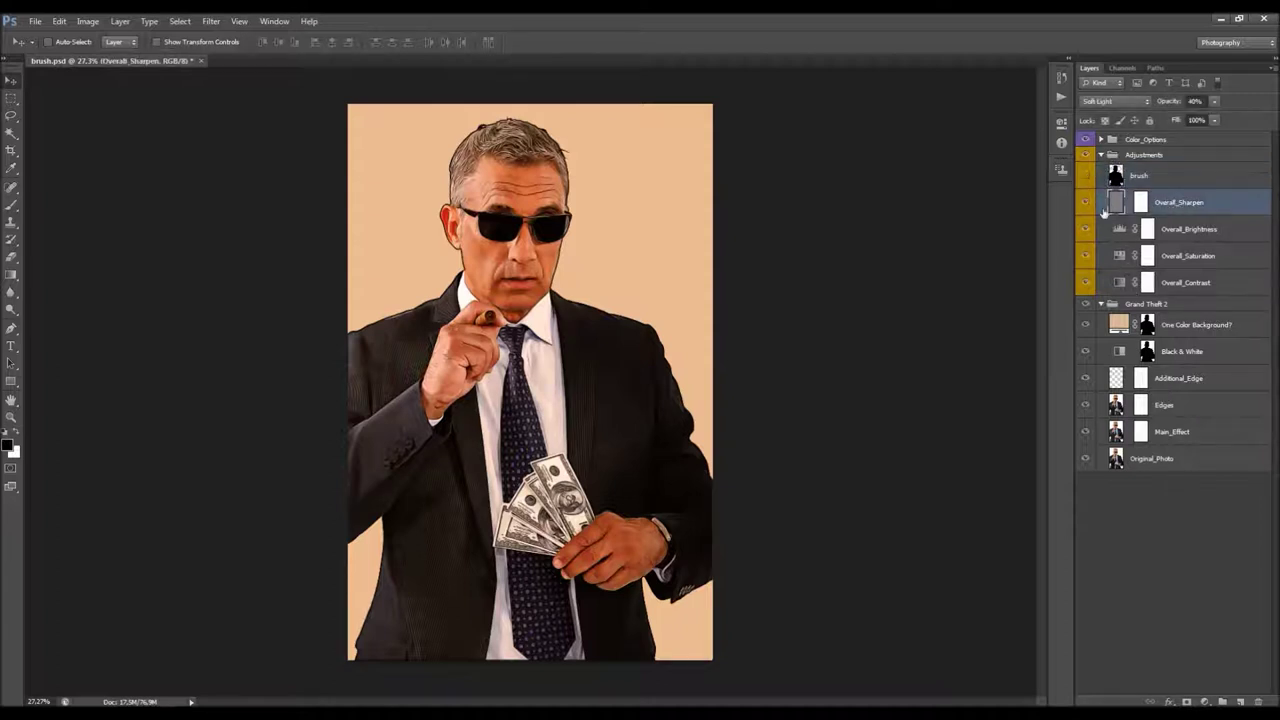
left_click(1085, 204)
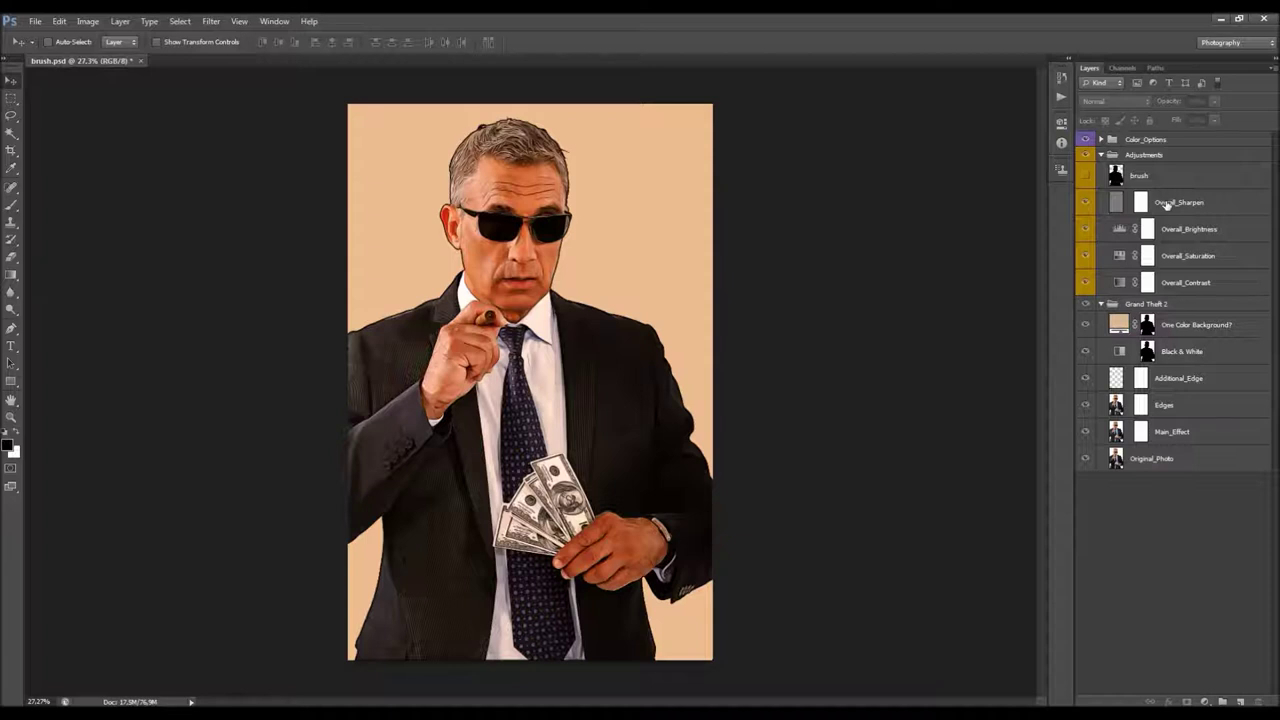
left_click_drag(945, 141, 1275, 157)
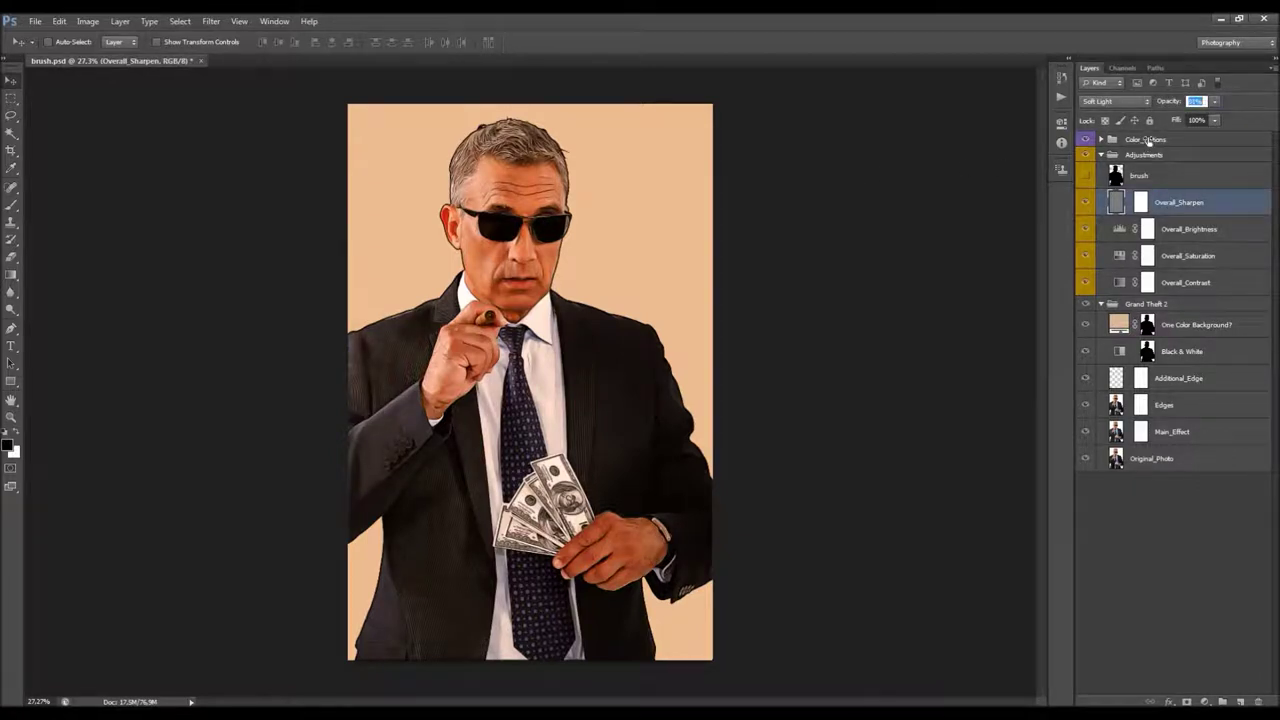
type("65")
key("Return")
Brighten the portrait by setting the midtone input level of the Overall_Brightness Levels adjustment to 1.11.
left_click(1190, 230)
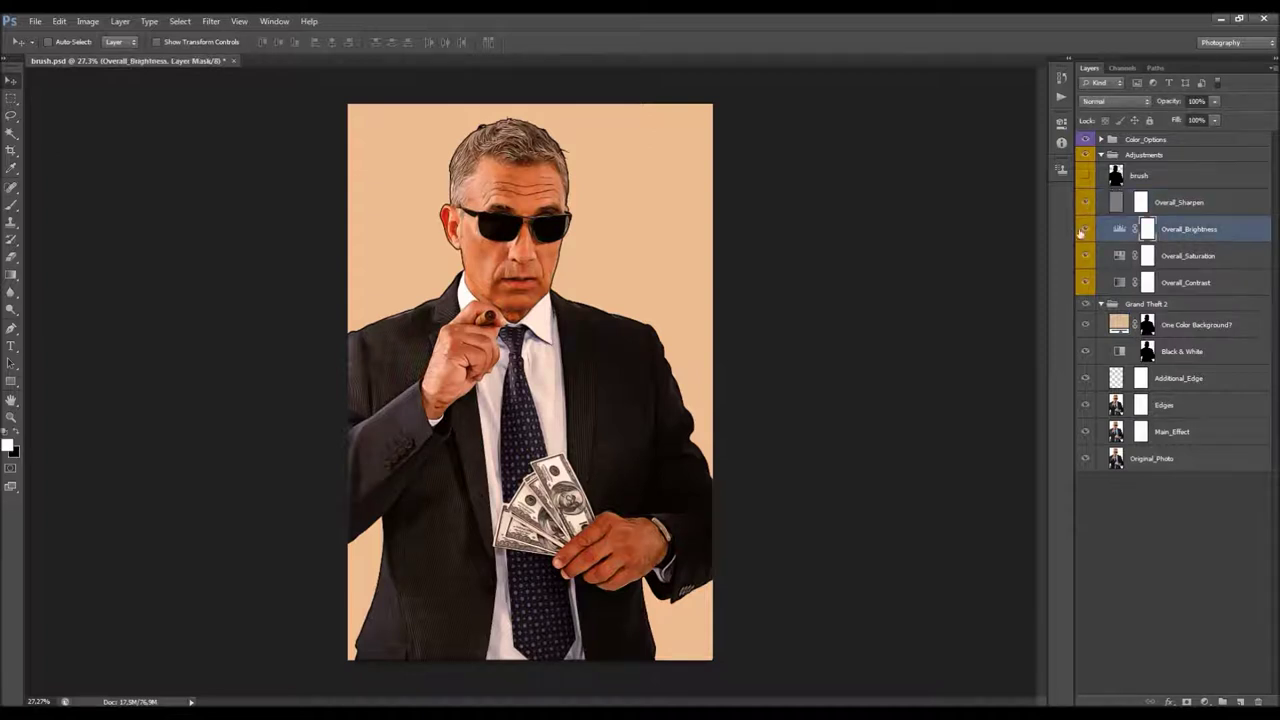
double_click(1118, 230)
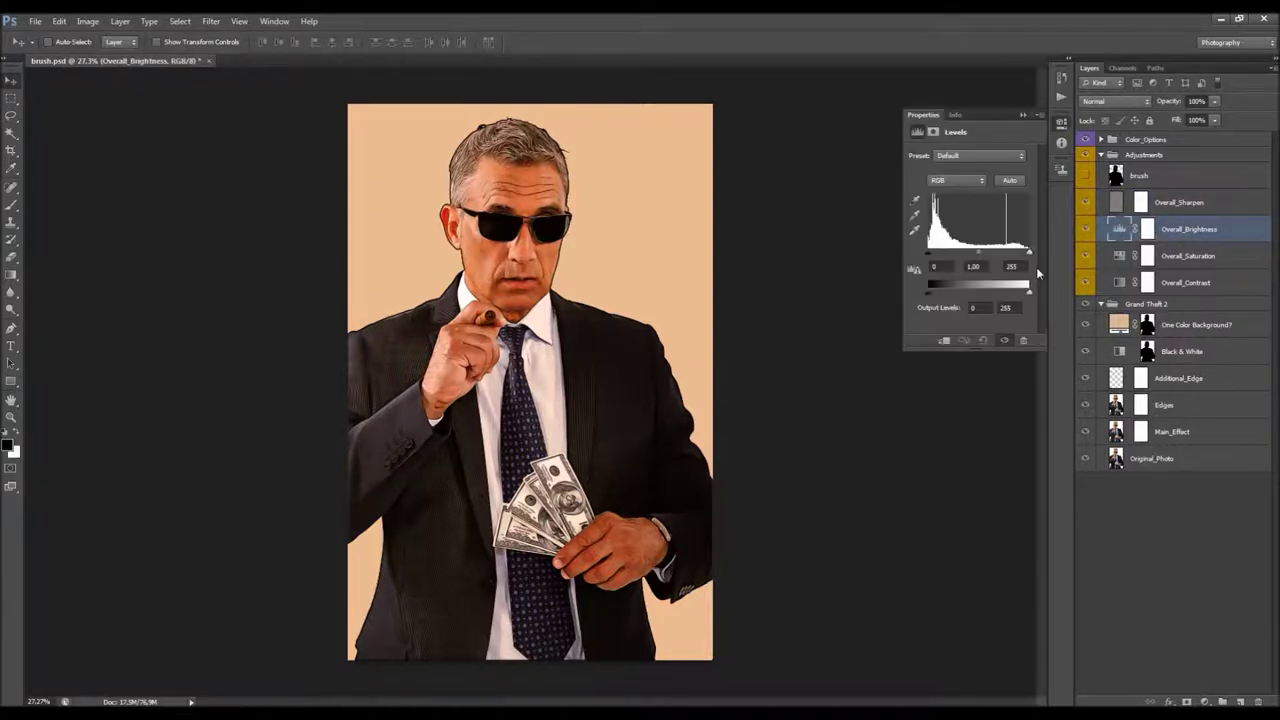
left_click_drag(979, 251, 979, 257)
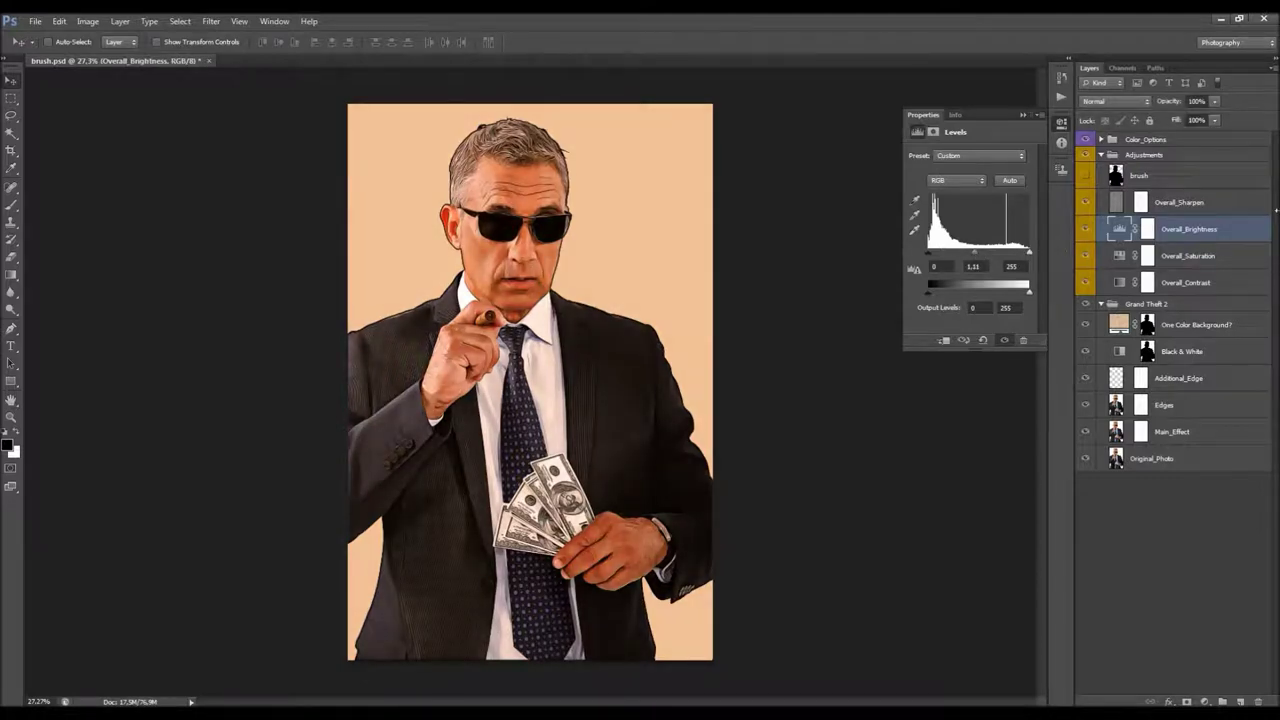
Adjust the master saturation in the Overall_Saturation Hue/Saturation layer.
left_click(1185, 256)
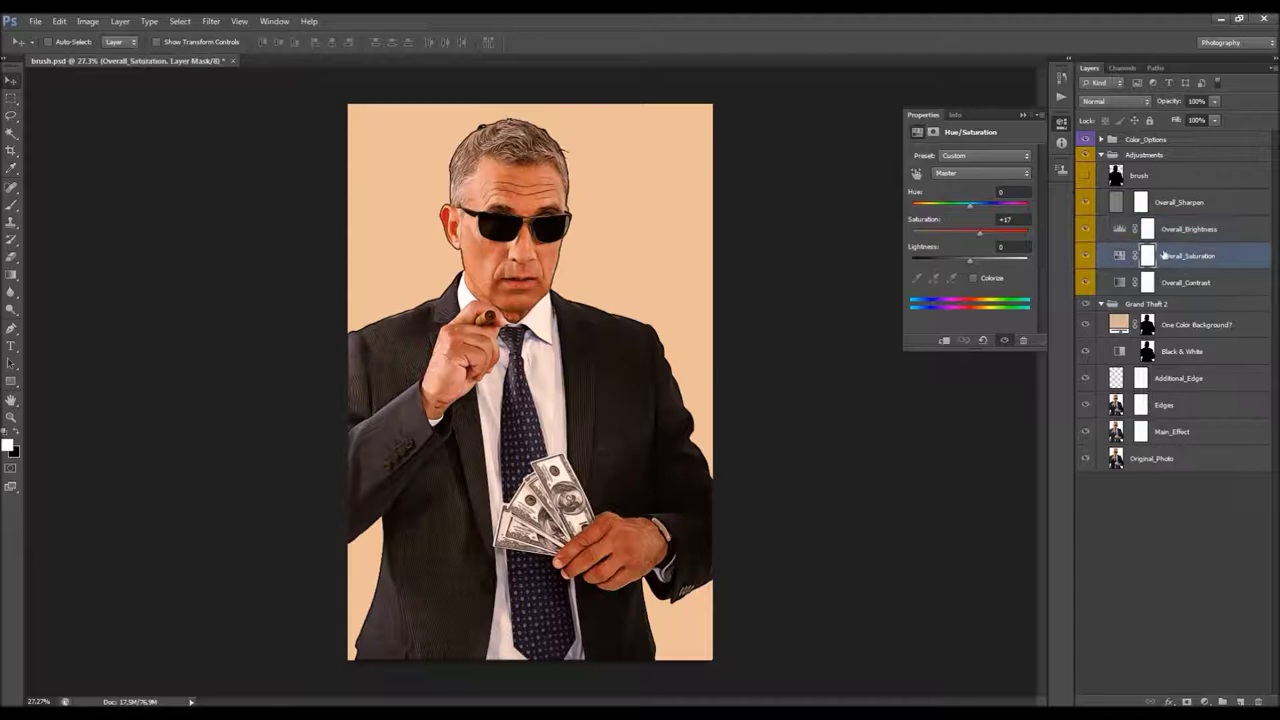
left_click(1128, 258)
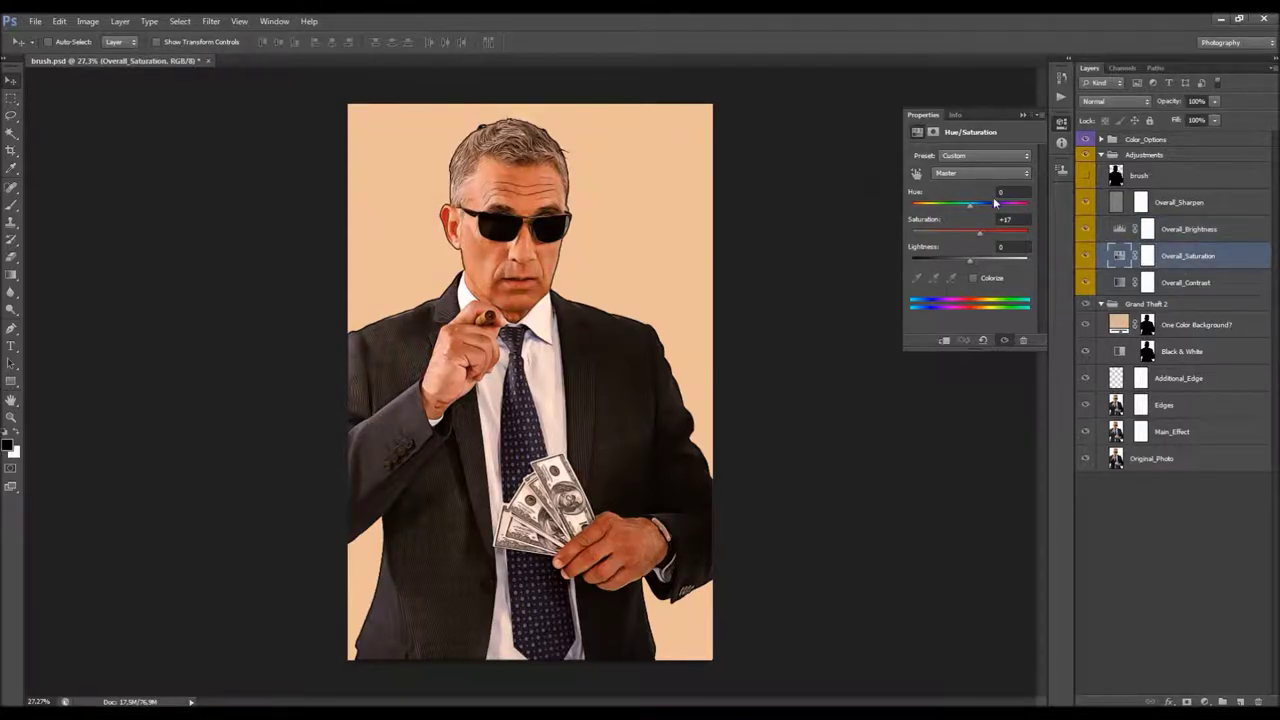
mouse_move(980, 236)
left_mouse_down()
mouse_move(842, 242)
mouse_move(982, 247)
left_mouse_up()
mouse_move(1004, 251)
left_mouse_down()
mouse_move(957, 247)
mouse_move(995, 253)
left_mouse_up()
Change the One Color Background? fill to the muted beige c7b89c.
double_click(1118, 324)
left_click(822, 231)
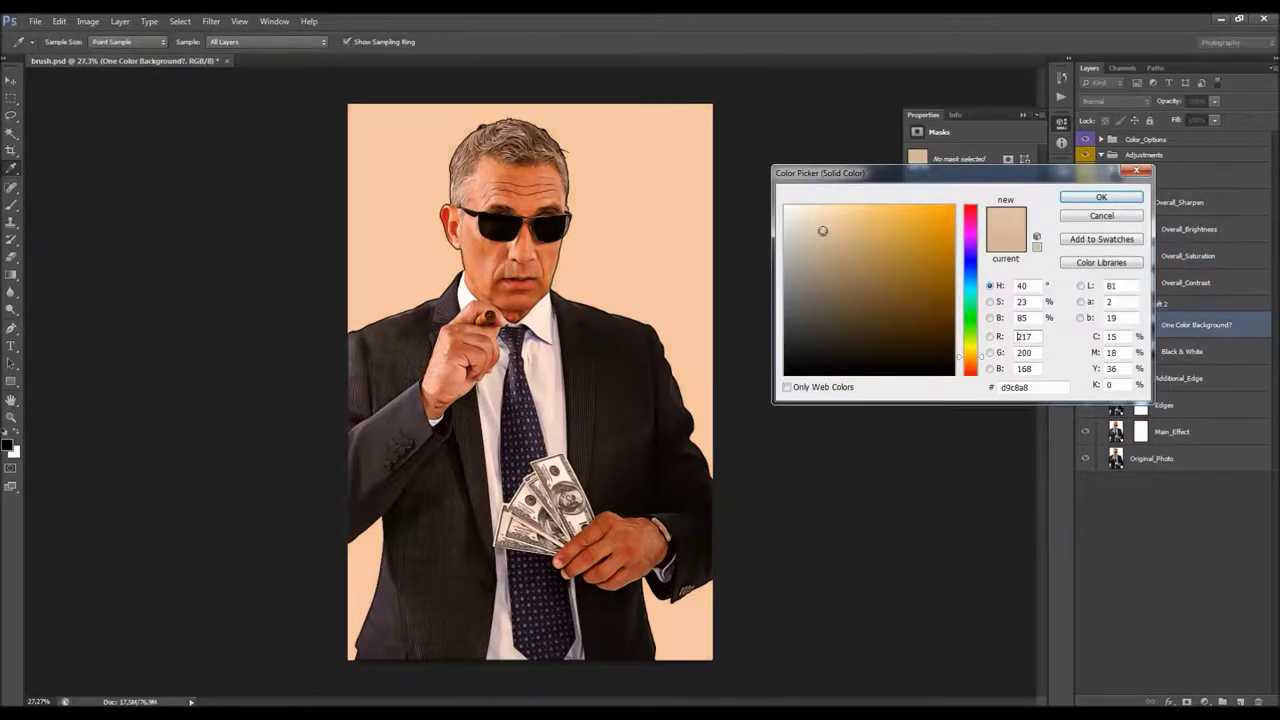
left_click_drag(822, 232, 821, 242)
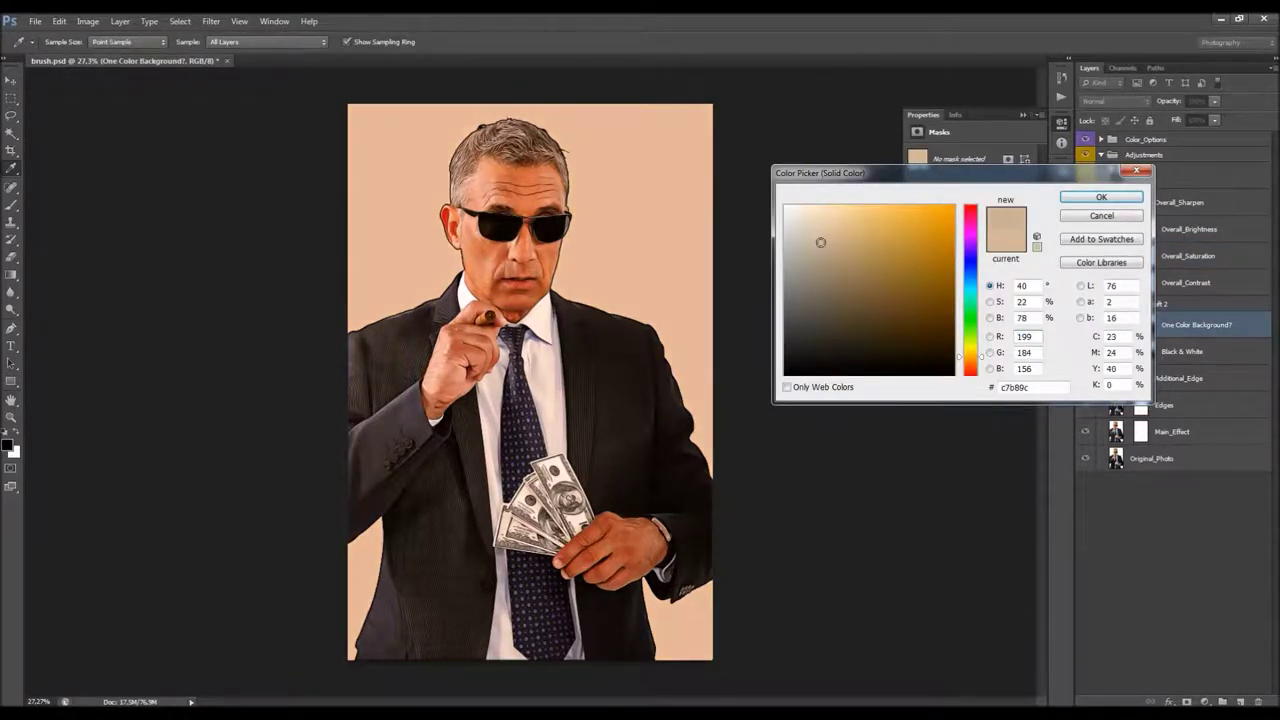
left_click(1120, 199)
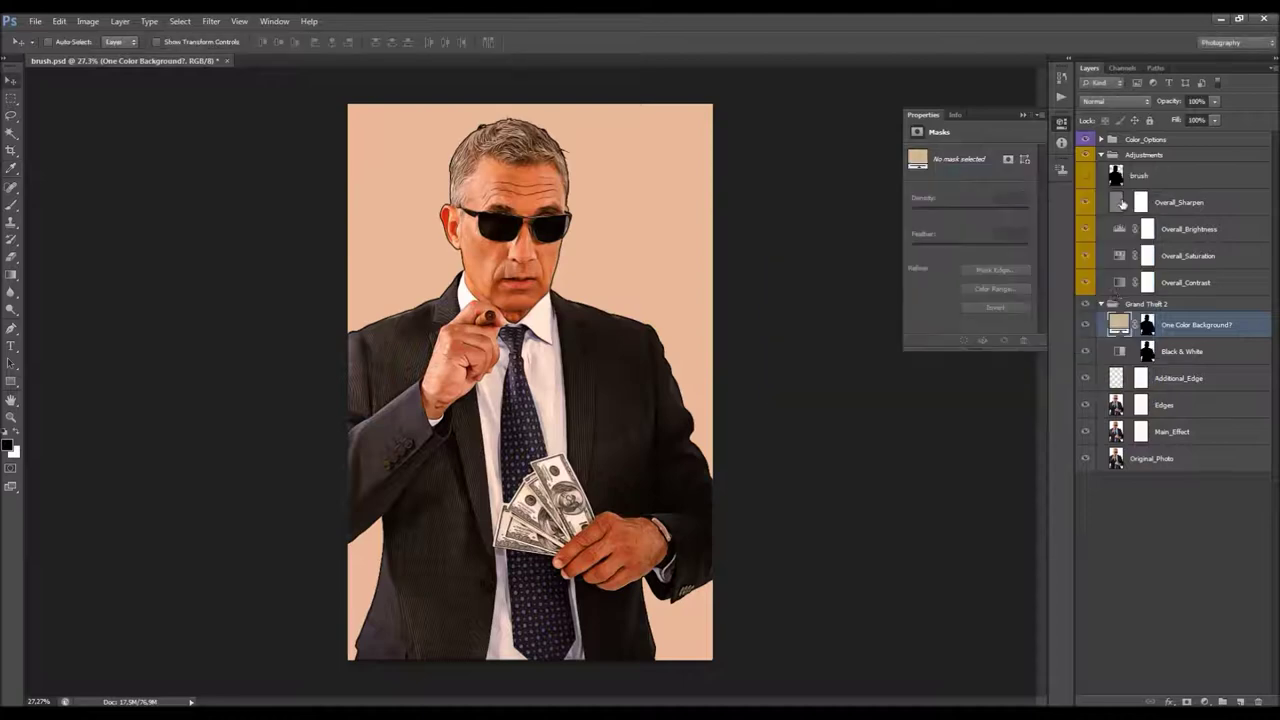
Set the Overall_Contrast layer's opacity to 21% and compare the portrait with this layer off and on.
left_click(1183, 258)
left_click(1192, 283)
left_click(1085, 281)
left_click(1085, 281)
left_click(1214, 102)
mouse_move(1217, 115)
left_mouse_down()
mouse_move(1201, 119)
mouse_move(1276, 120)
mouse_move(1212, 113)
mouse_move(1228, 119)
left_mouse_up()
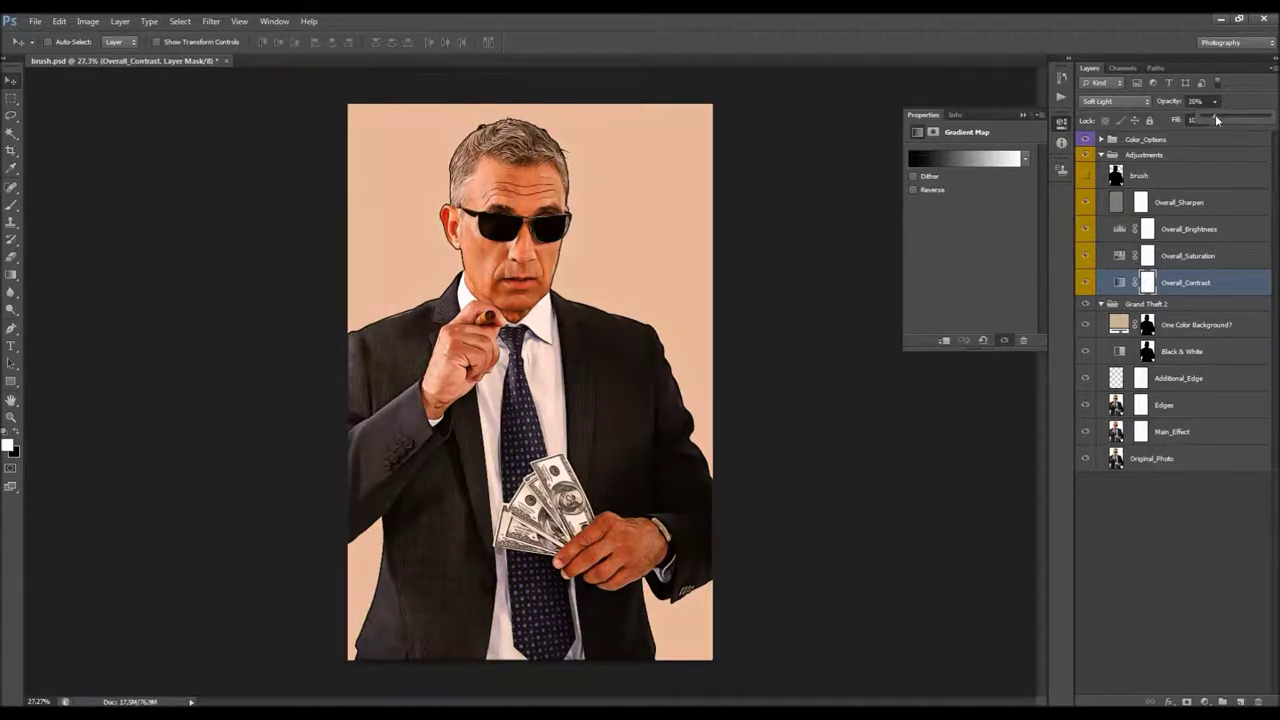
left_click(1088, 282)
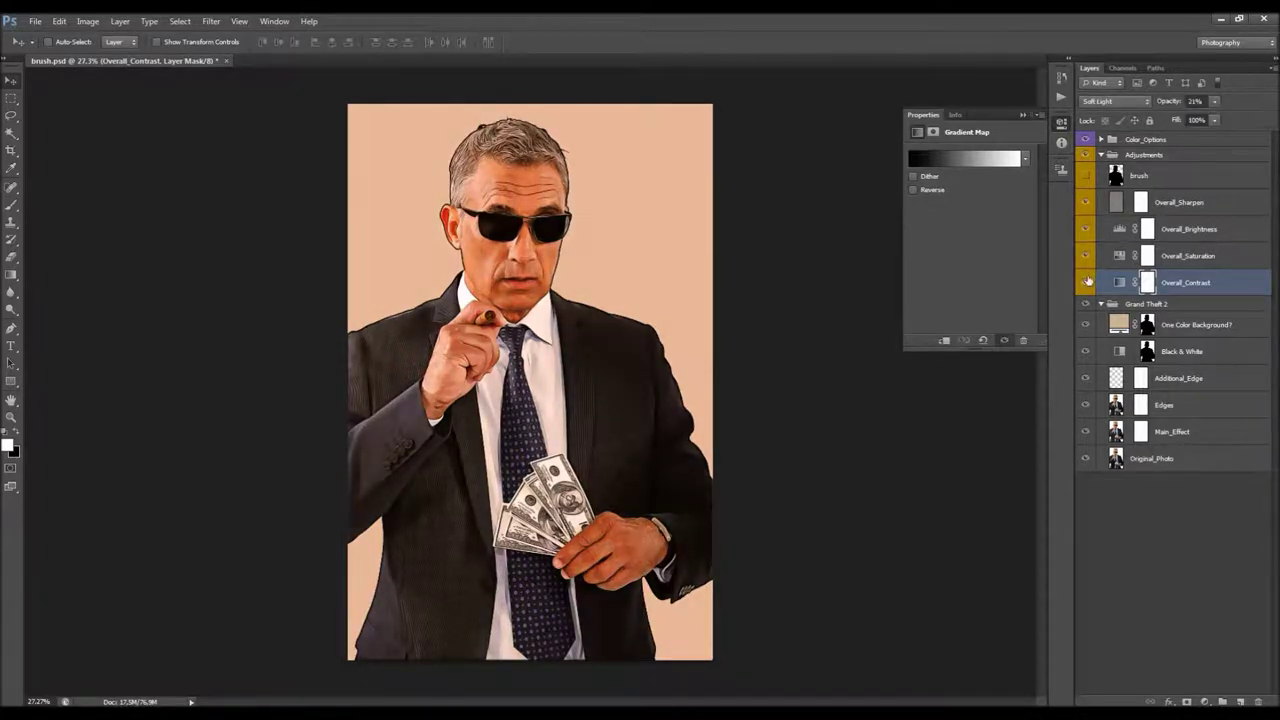
left_click(1088, 282)
Collapse the Adjustments and Grand Theft 2 groups, expand Color_Options, and preview several looks up to Color_Option_5 one at a time.
left_click(1102, 156)
left_click(1101, 170)
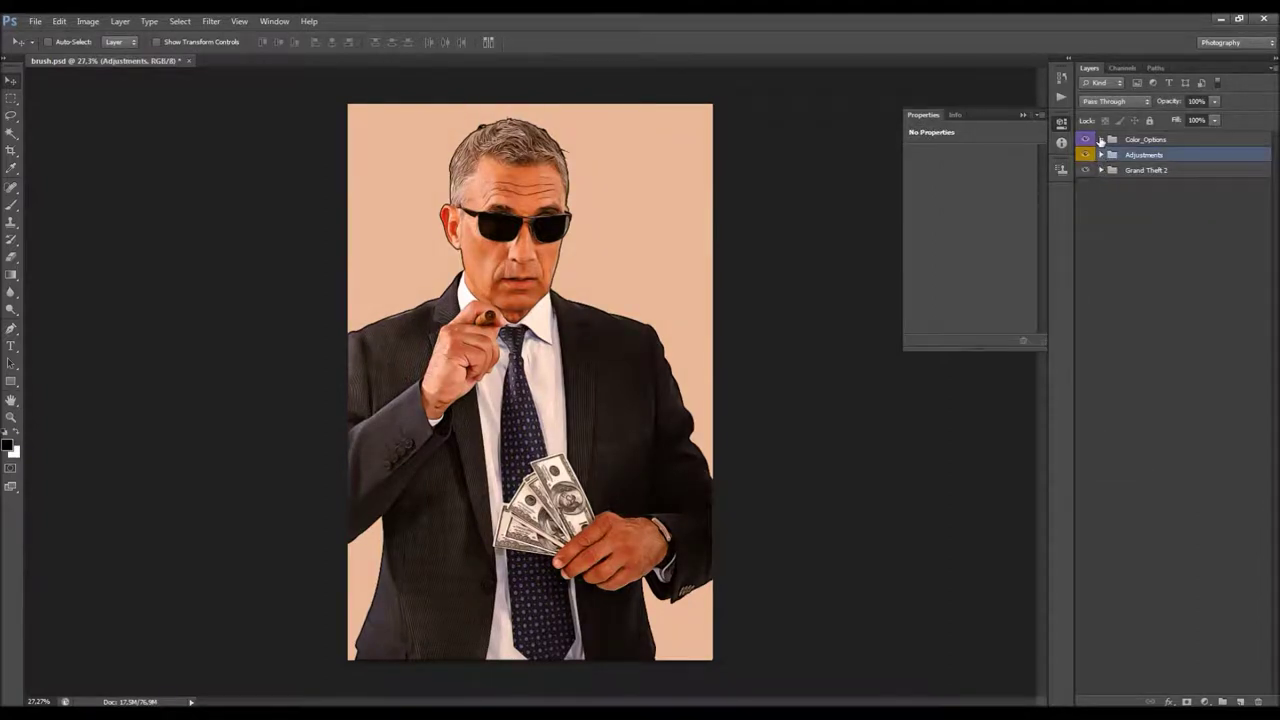
left_click(1101, 139)
left_click(1163, 139)
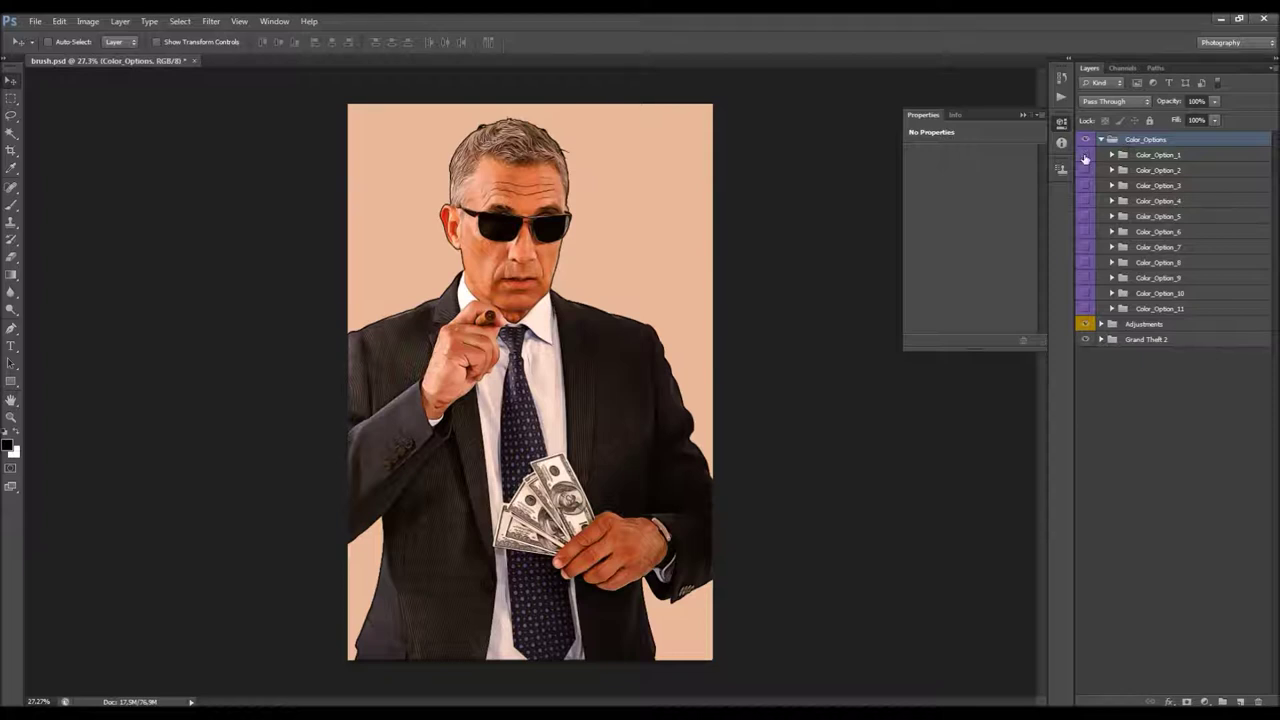
left_click(1086, 180)
left_click(1087, 176)
left_click(1087, 201)
left_click(1087, 201)
left_click(1085, 216)
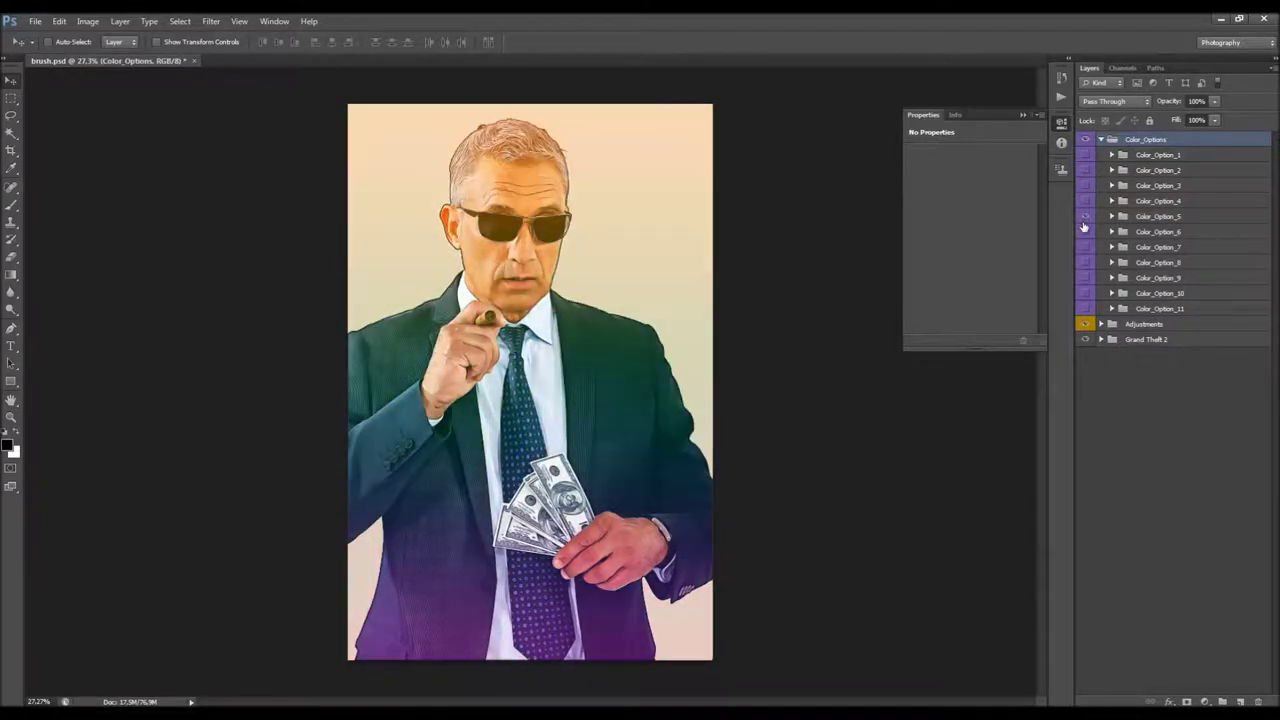
left_click(1085, 216)
Preview further colour looks on the portrait, including Color_Option_6, Color_Option_9 and Color_Option_10, and turn on Color_Option_11.
left_click(1085, 231)
left_click(1085, 231)
left_click(1085, 278)
left_click(1085, 278)
left_click(1085, 278)
left_click(1085, 280)
left_click(1085, 293)
left_click(1085, 295)
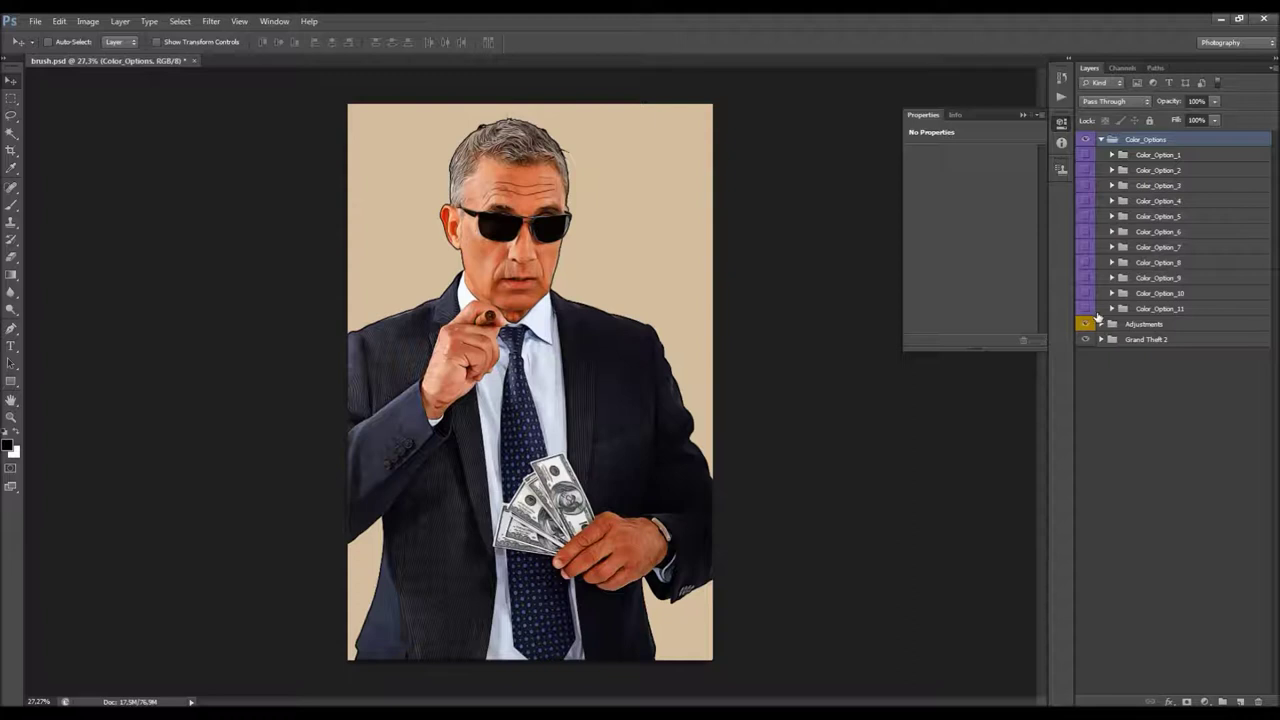
left_click(1085, 308)
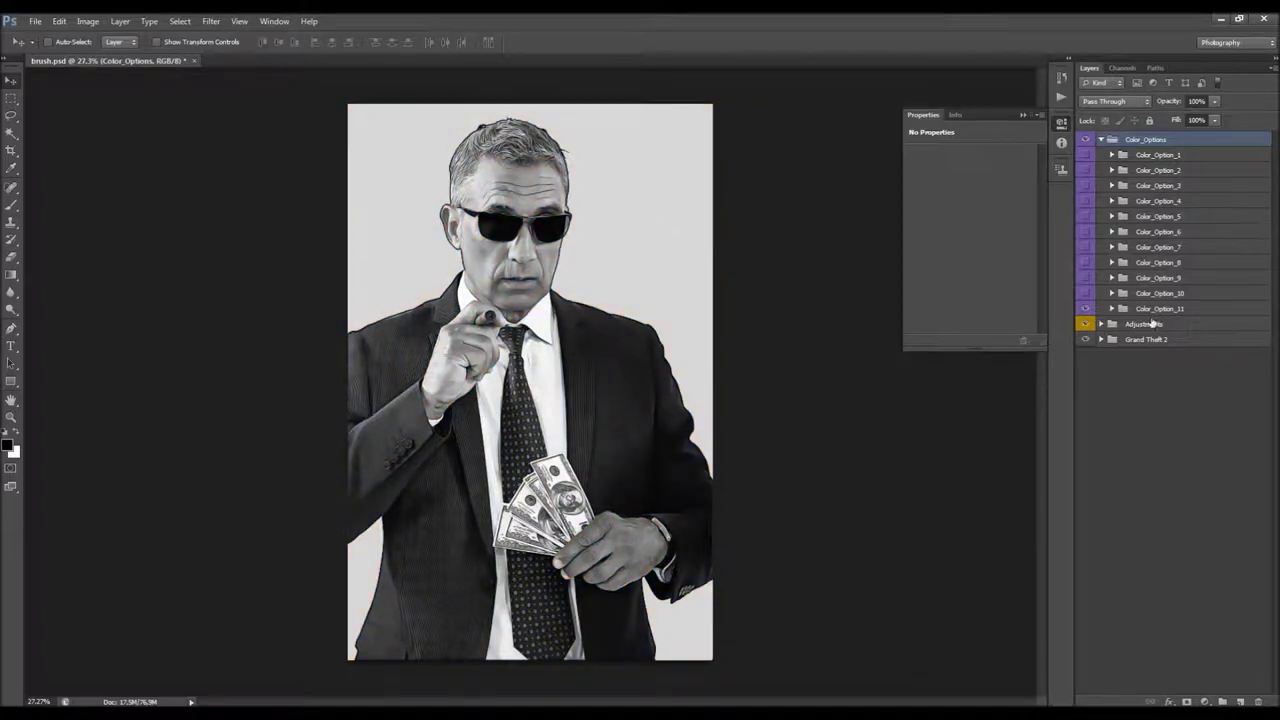
Turn off Color_Option_11 and preview Color_Option_10, Color_Option_9, Color_Option_8 and Color_Option_7 on the portrait one at a time.
left_click(1084, 309)
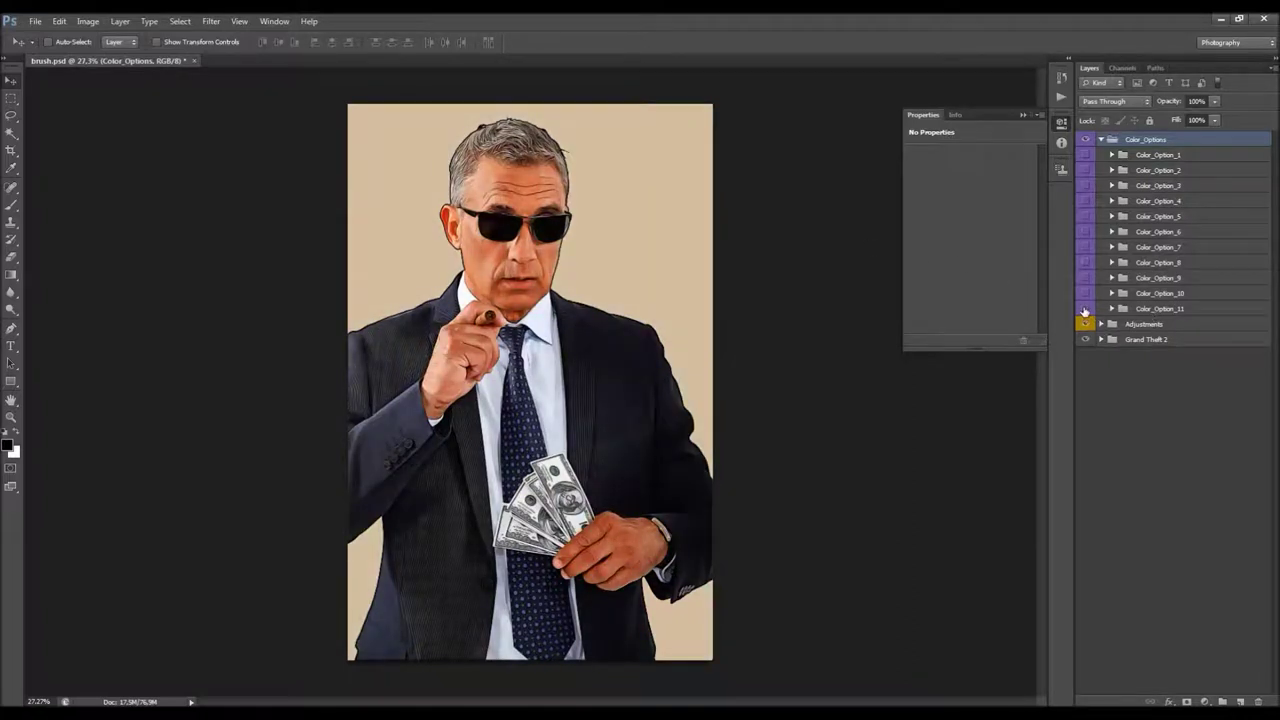
left_click(1085, 294)
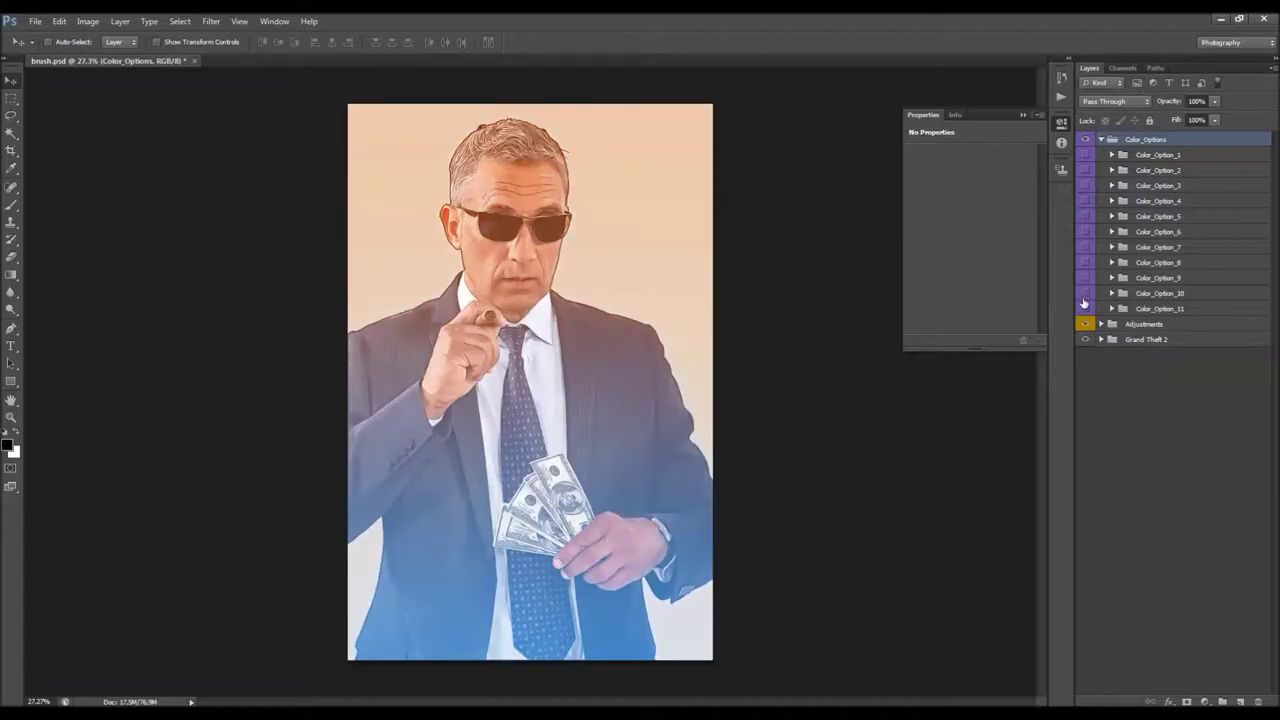
left_click(1085, 294)
left_click(1085, 278)
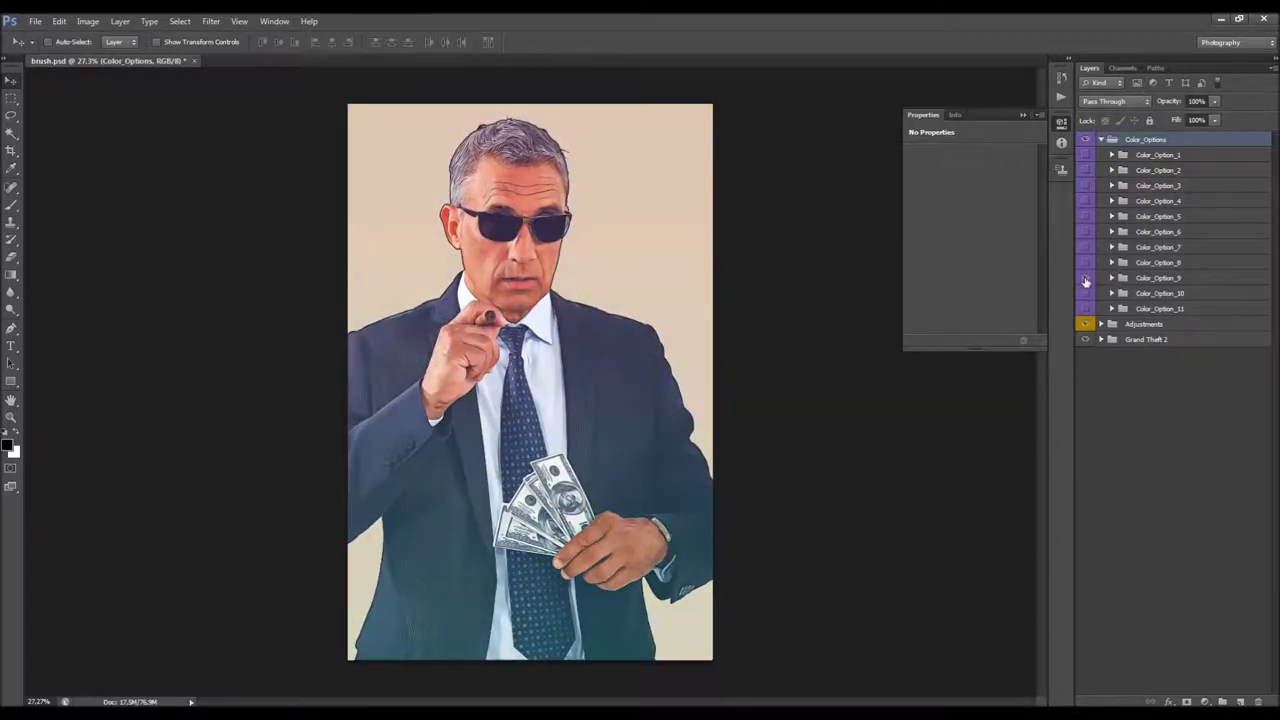
left_click(1085, 278)
left_click(1085, 262)
left_click(1085, 262)
left_click(1085, 249)
left_click(1085, 249)
Turn on Color_Option_5, try it at a reduced opacity, restore the opacity to 100% and hide the group.
left_click(1124, 215)
left_click(1087, 216)
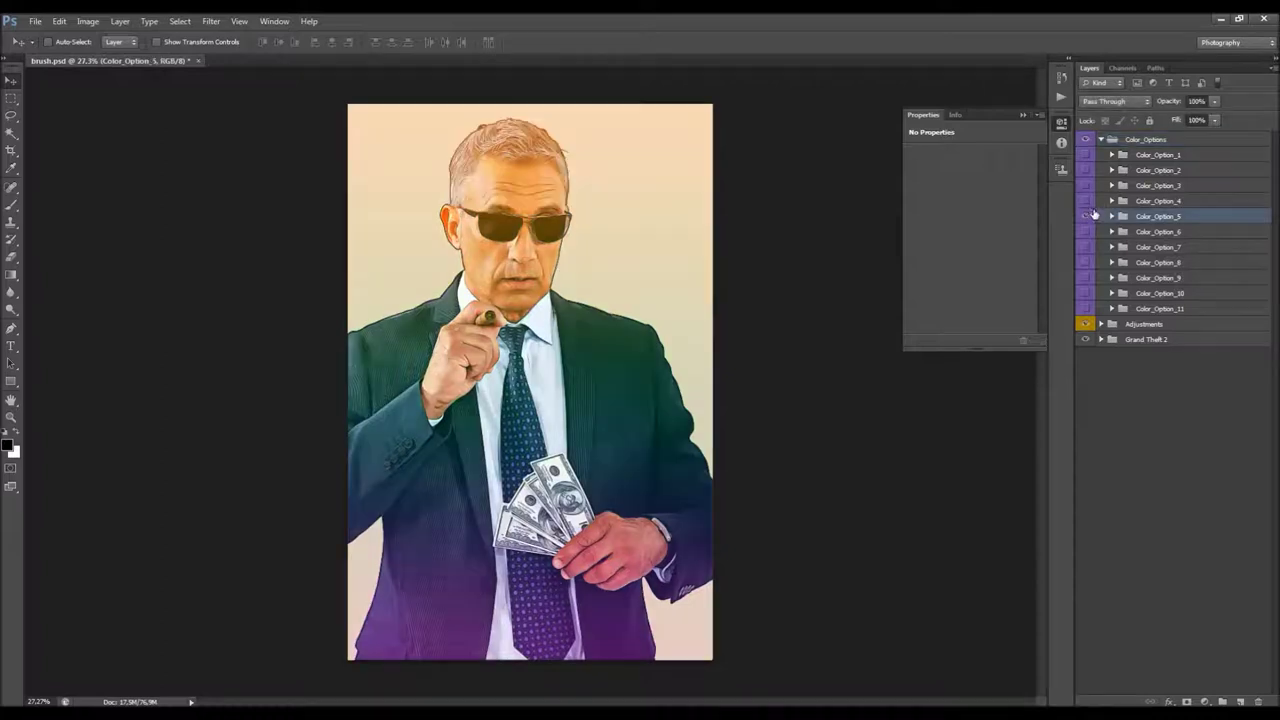
left_click_drag(1168, 101, 1127, 118)
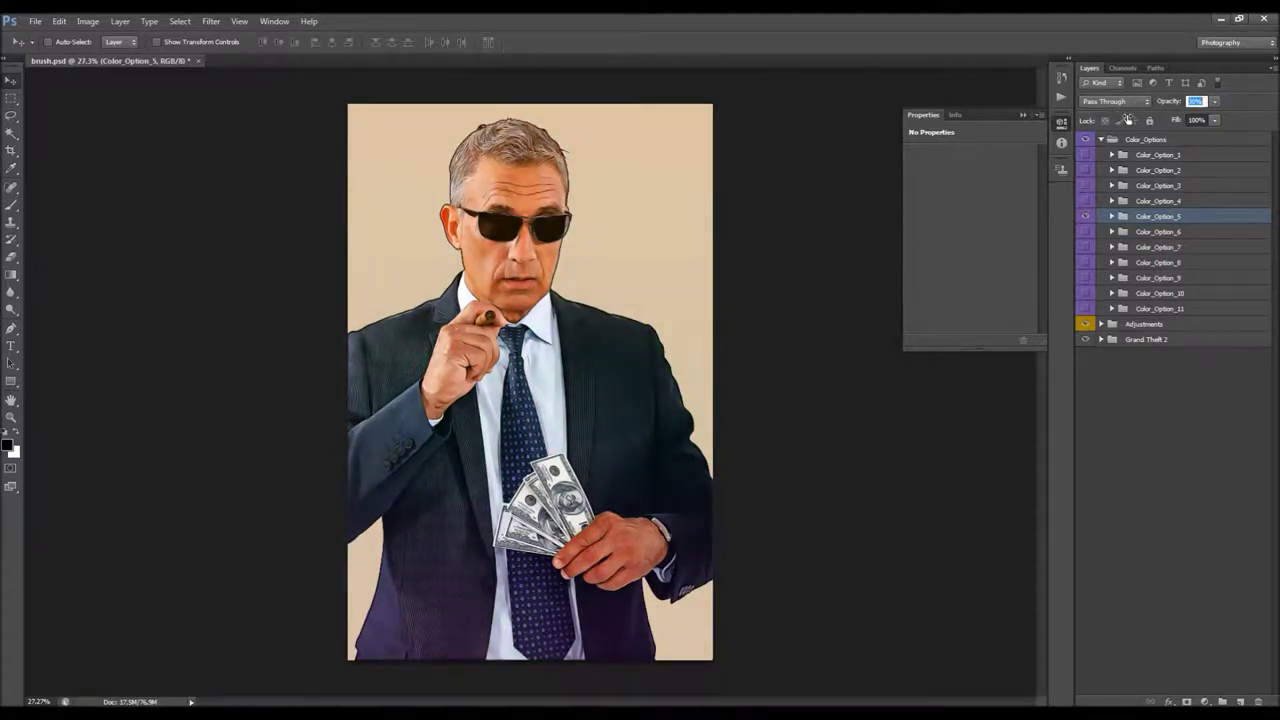
key("Return")
left_click(1174, 104)
type("29")
key("Return")
key("0")
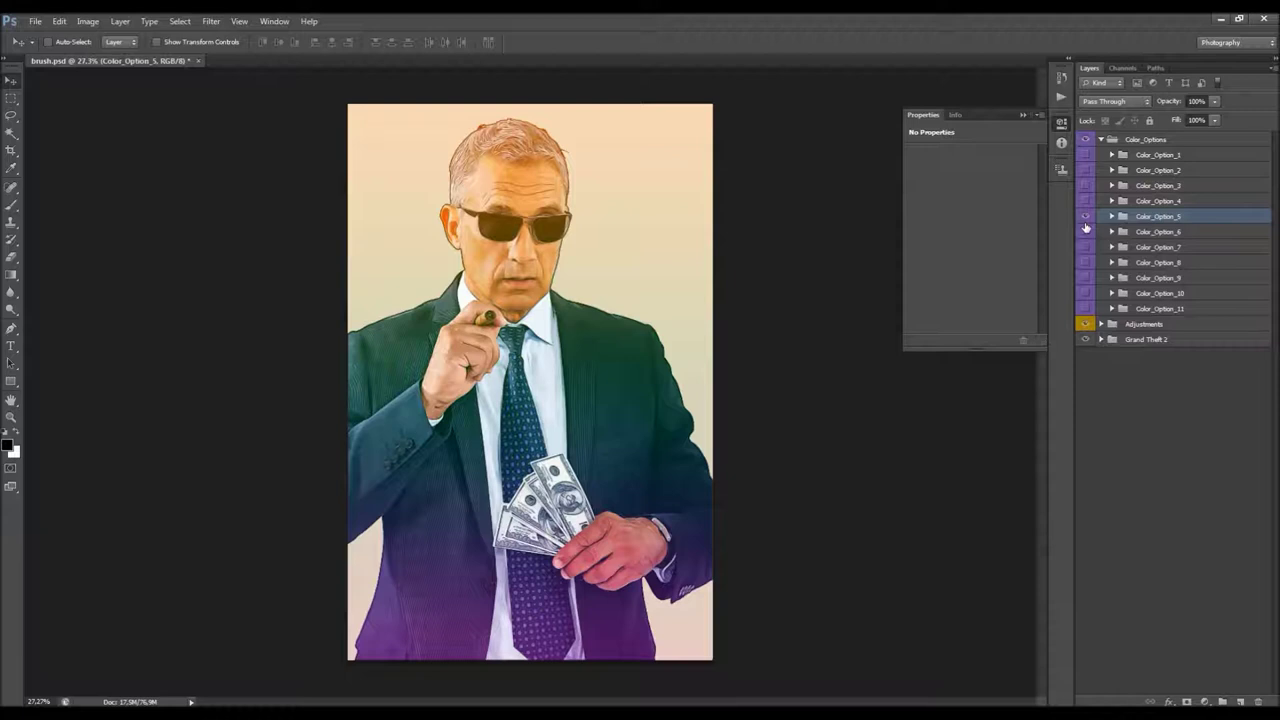
left_click(1086, 219)
Turn on Color_Option_2 and Color_Option_3 together and lower the opacity of Color_Option_3.
left_click(1153, 158)
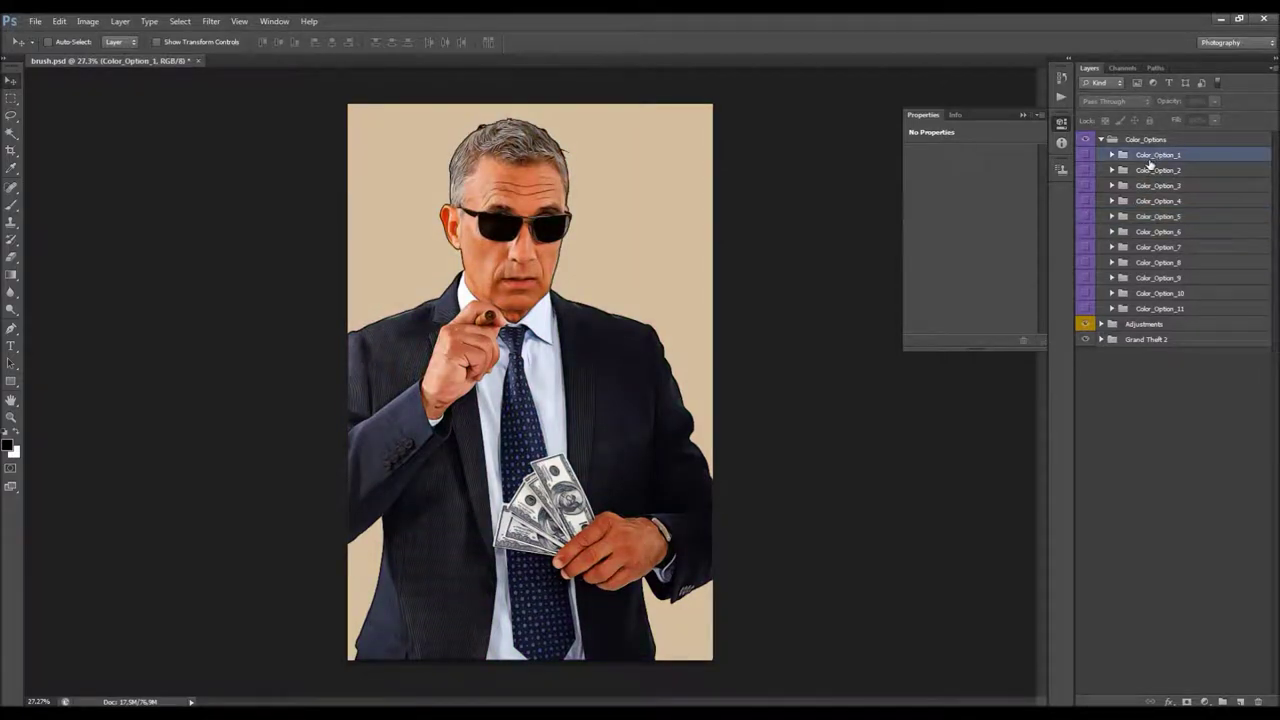
left_click(1140, 173)
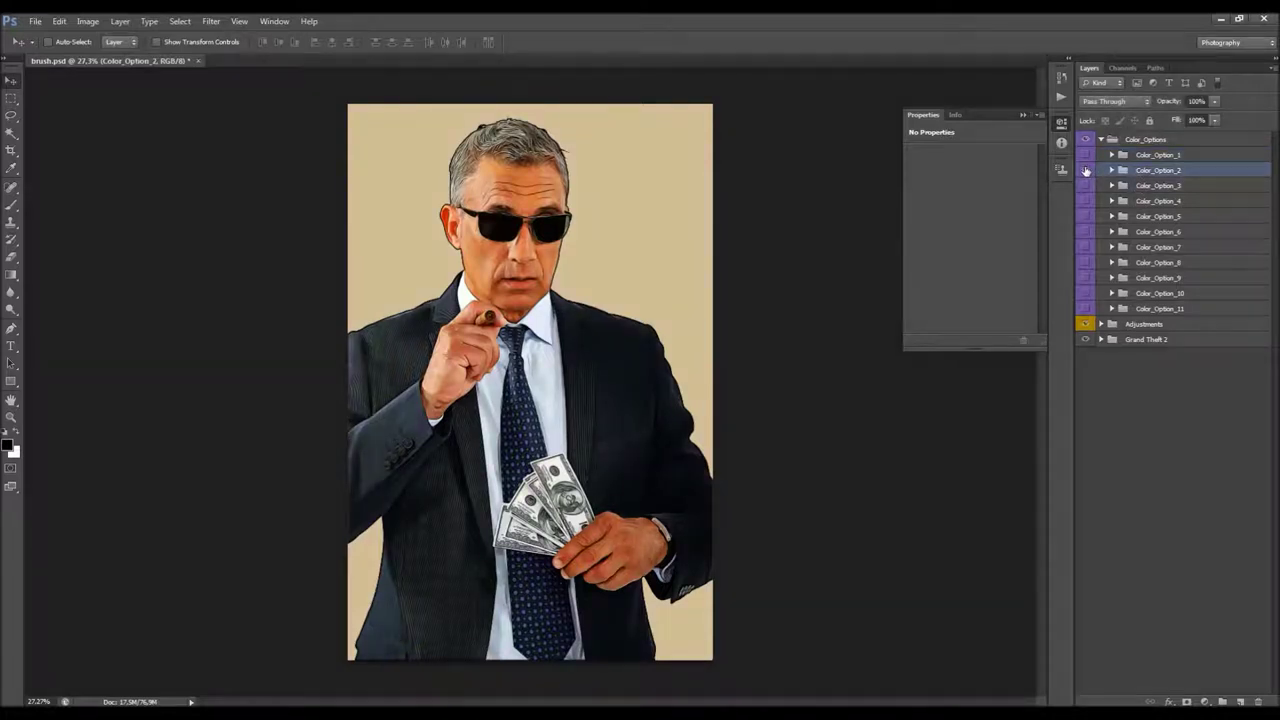
left_click(1124, 190)
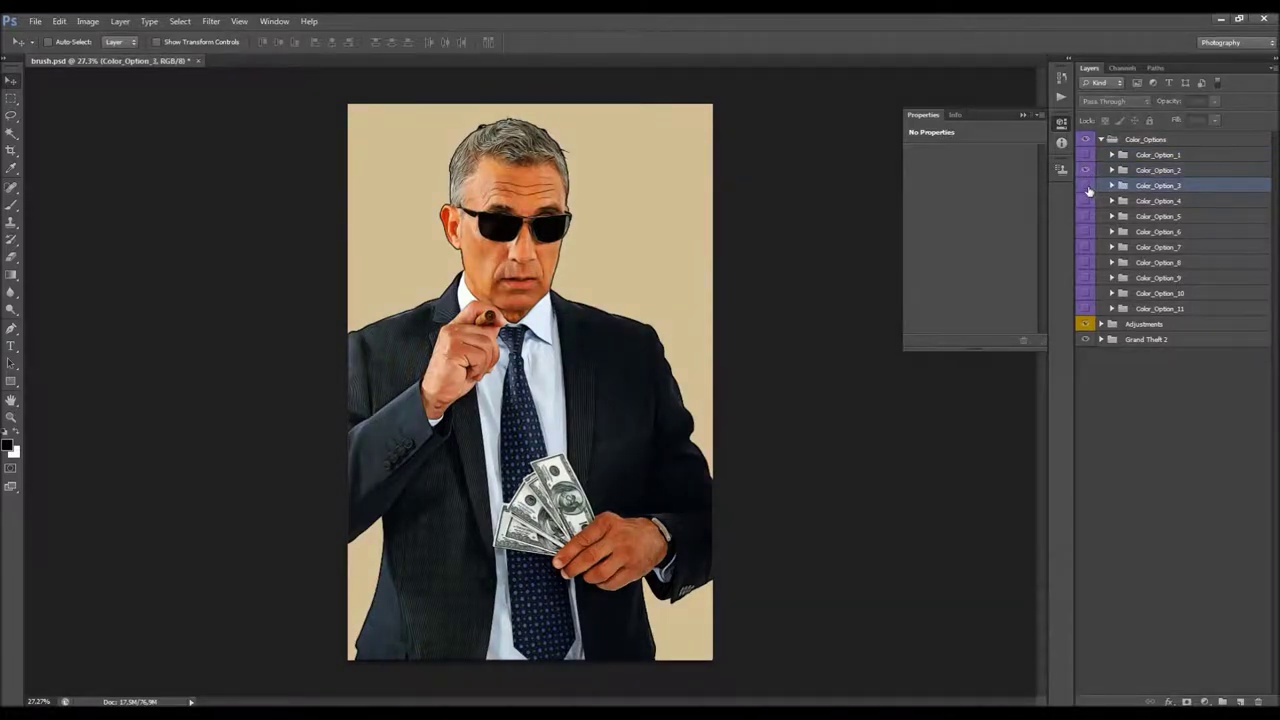
left_click(1088, 188)
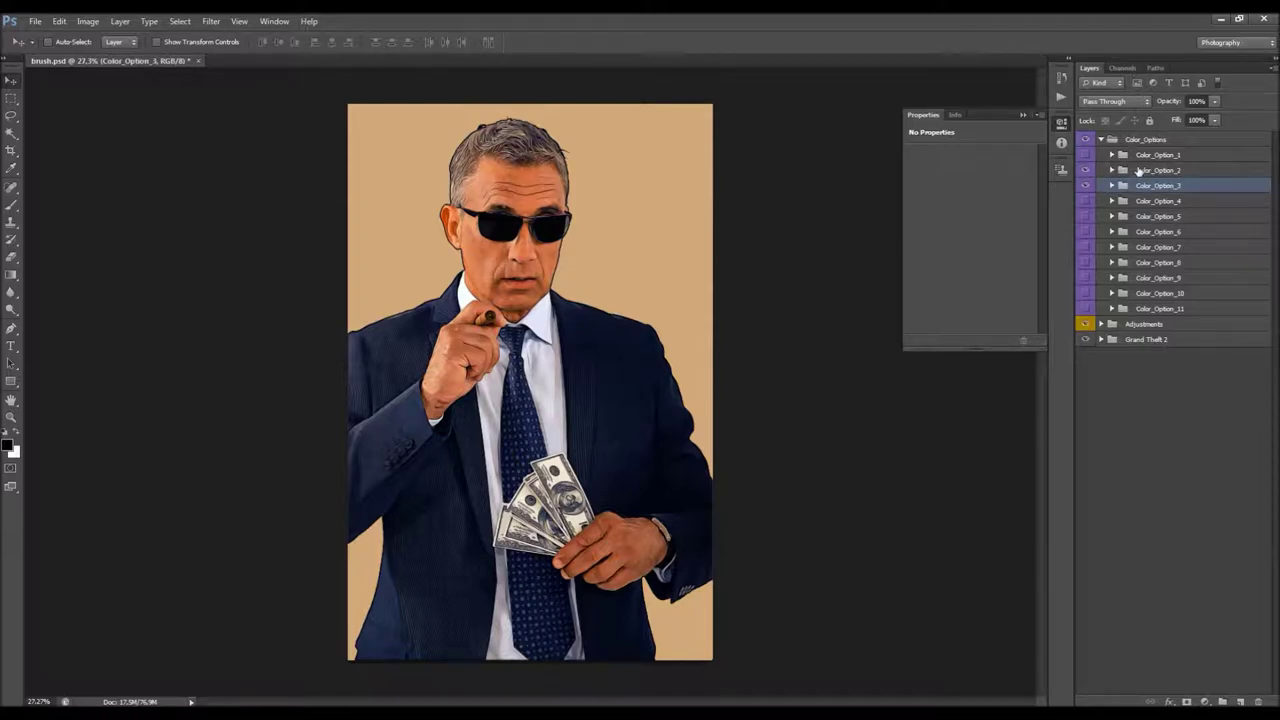
left_click(1160, 102)
Compare the combined colour look with Color_Option_1 on and off, and turn off Color_Option_3.
left_click(1158, 157)
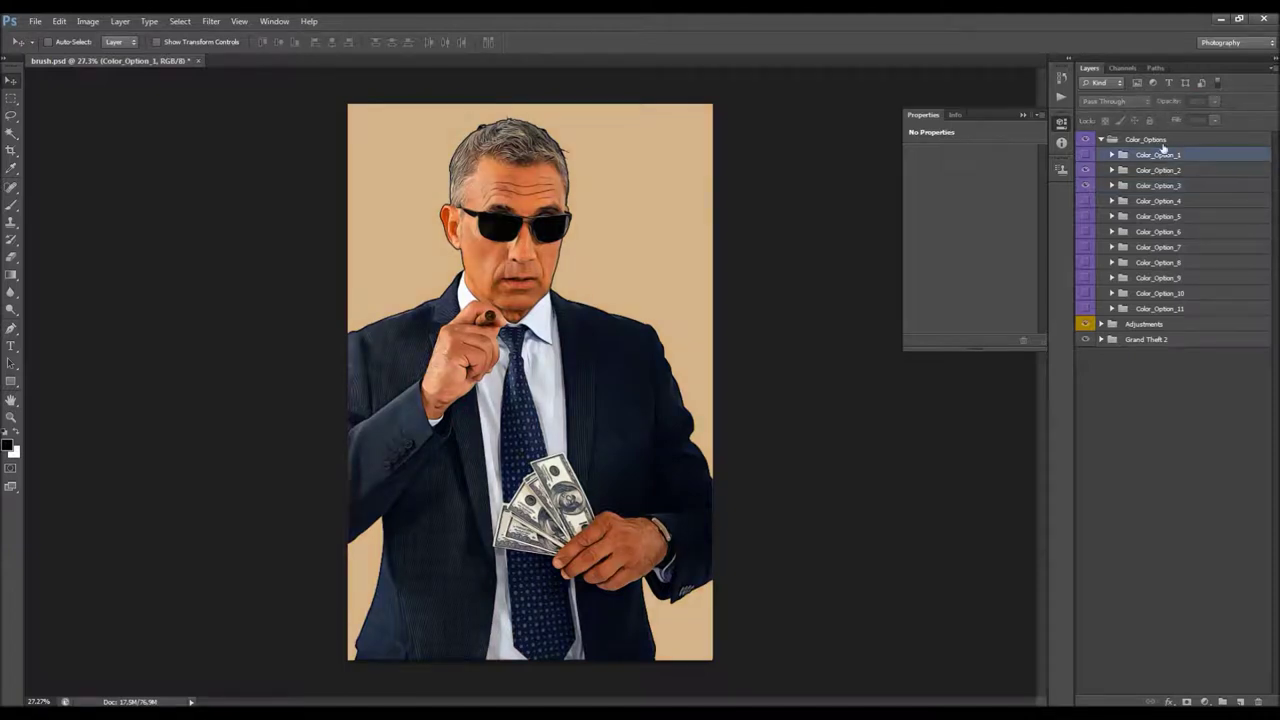
key("alt+bracketleft")
left_click(1090, 157)
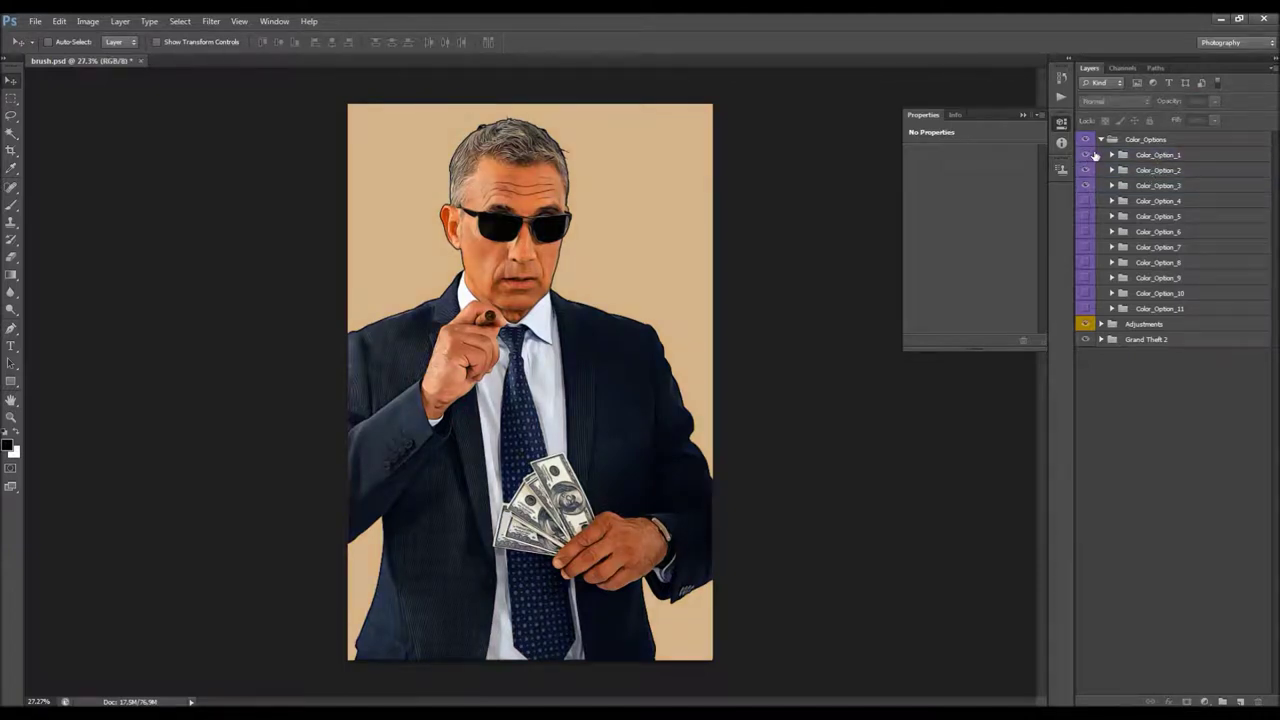
left_click(1090, 155)
left_click(1152, 157)
left_click(1090, 155)
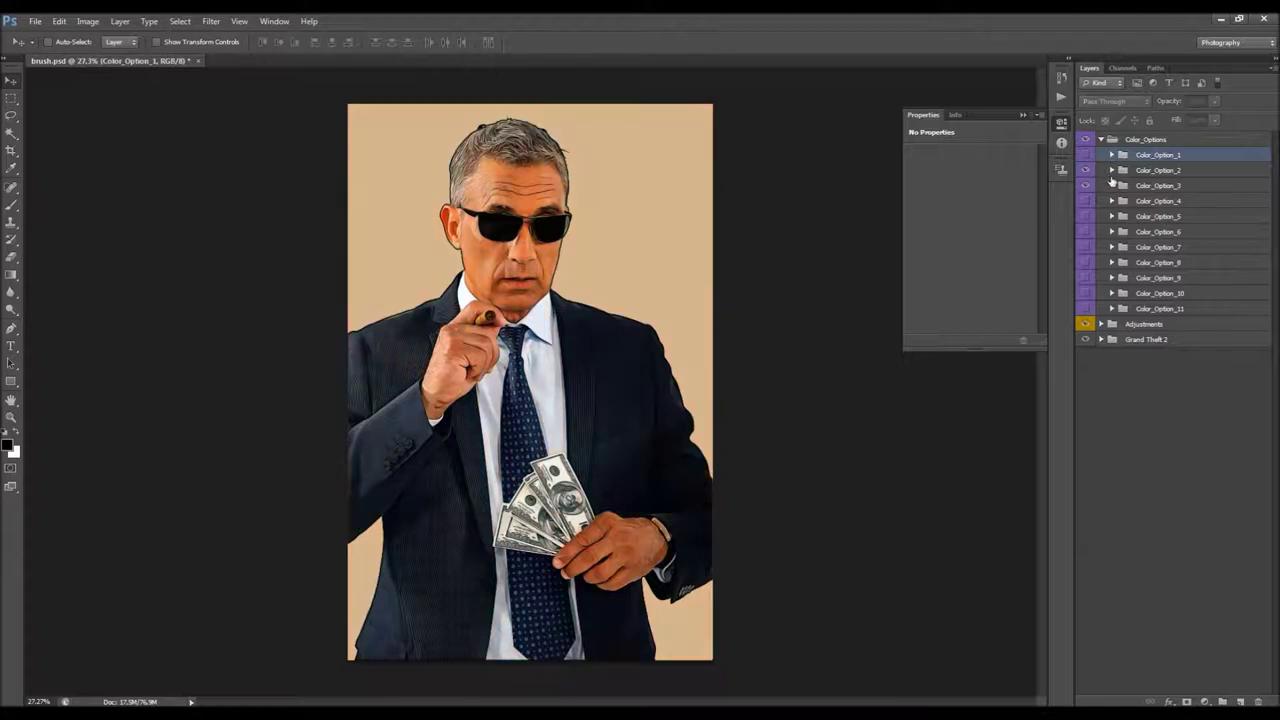
left_click(1086, 170)
left_click(1158, 186)
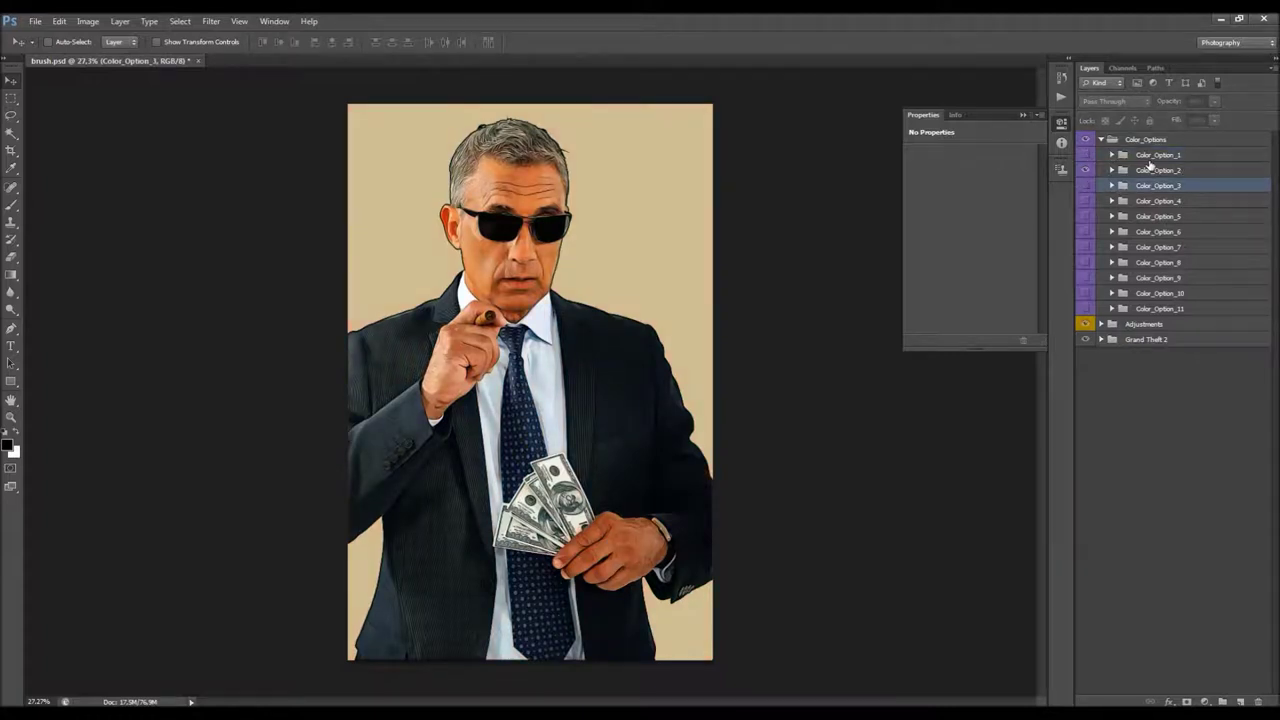
Combine Color_Option_1 at reduced opacity with Color_Option_2, compare the portrait with it off and on, and collapse the Color_Options group.
left_click(1151, 158)
left_click(1086, 155)
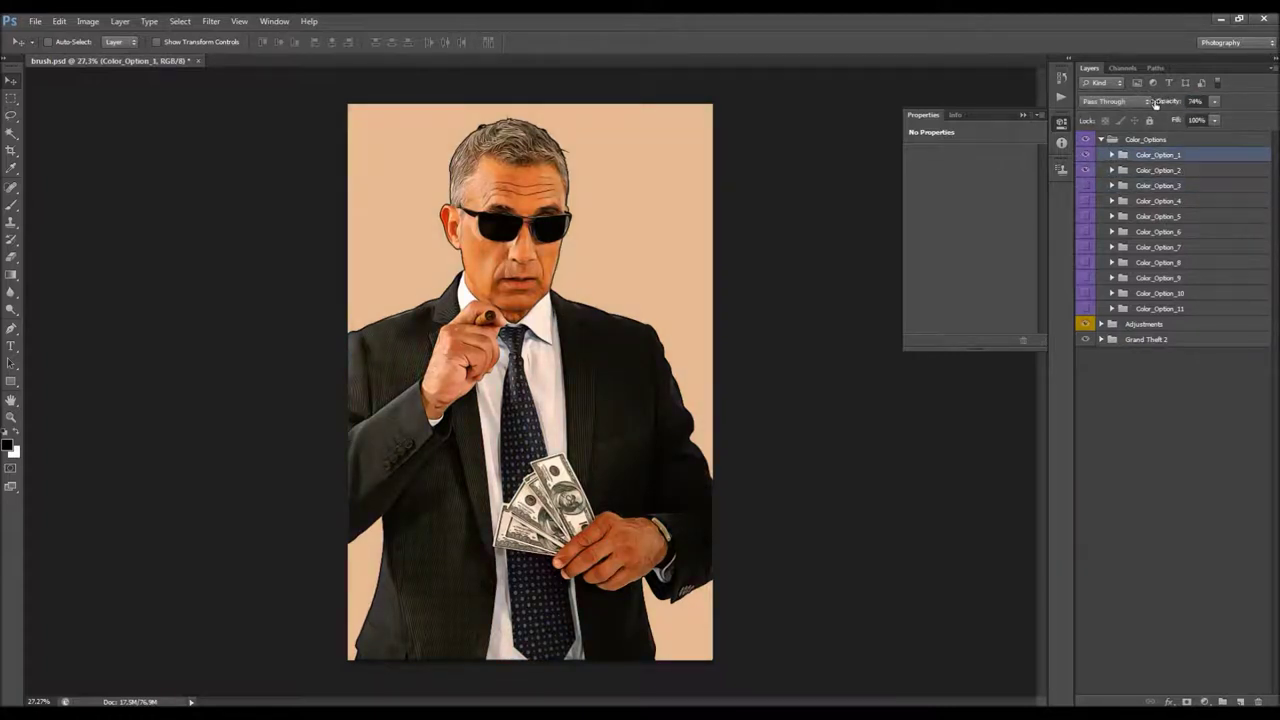
left_click(1087, 155)
left_click(1087, 156)
left_click(1087, 156)
left_click(1087, 156)
left_click(1087, 157)
left_click(1087, 157)
left_click(1102, 140)
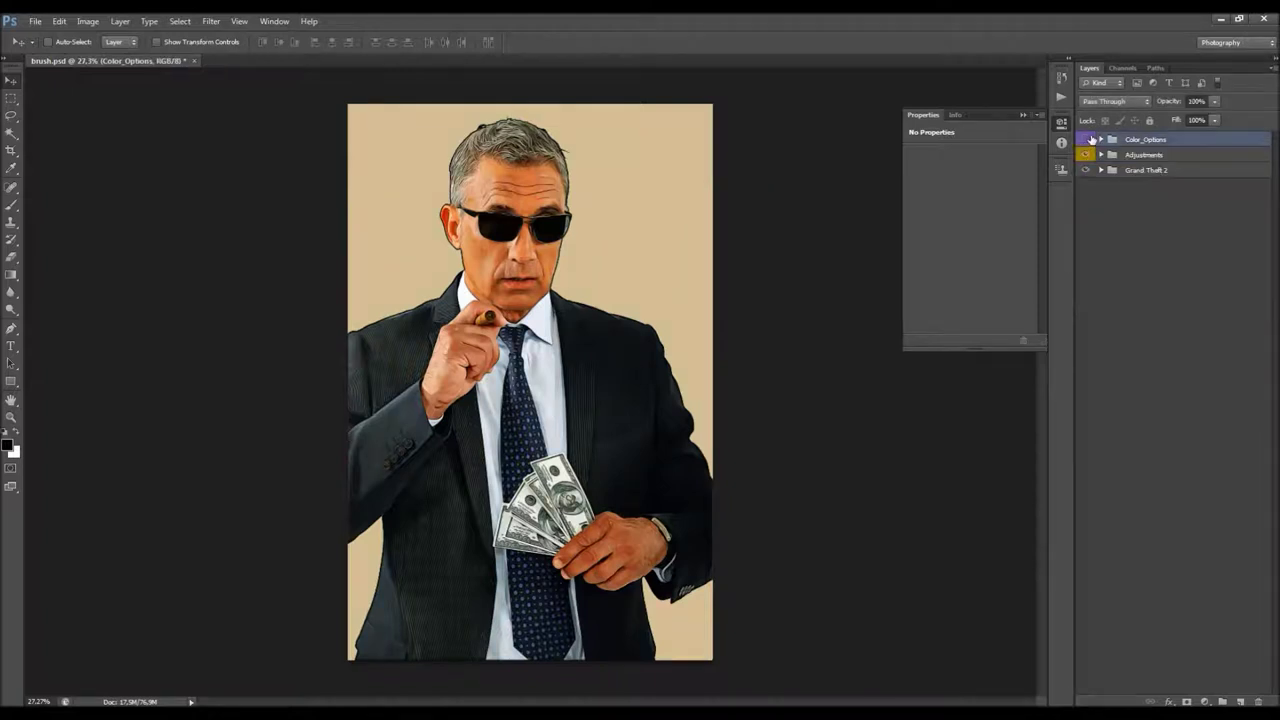
left_click(1019, 116)
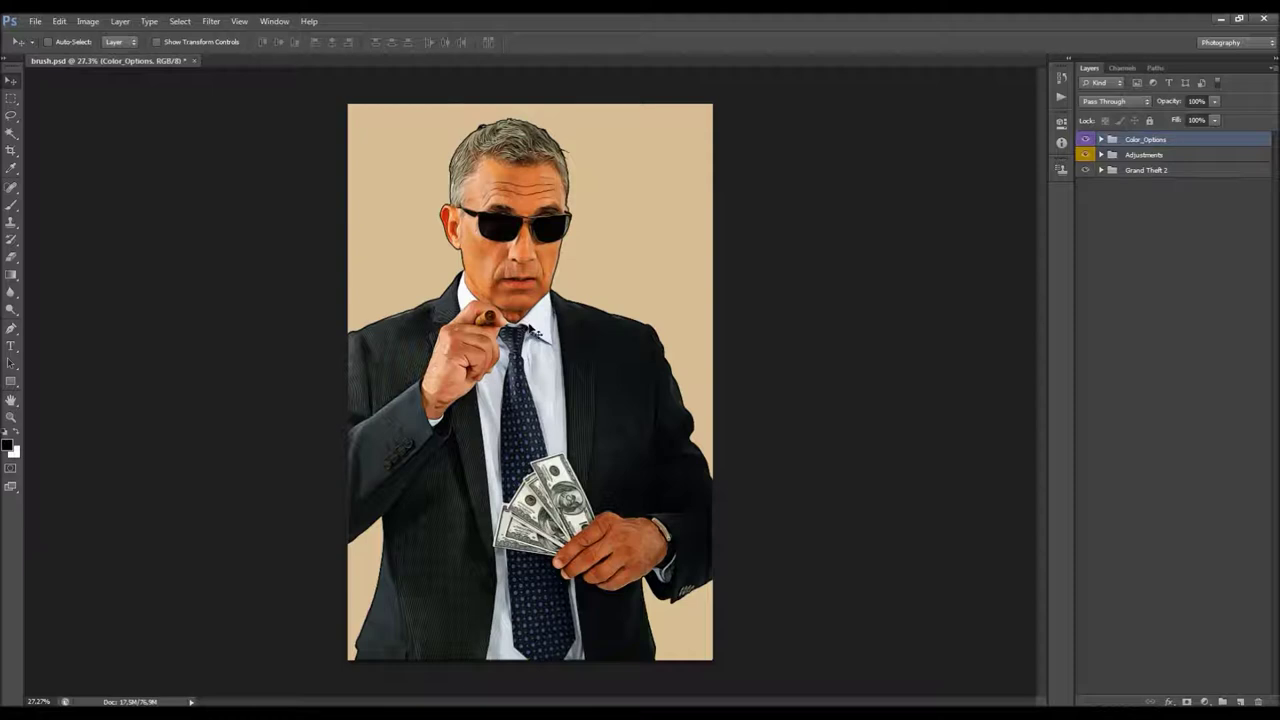
Open the Grand Theft Action Logo Photoshop file from the Desktop.
left_click(36, 21)
left_click(50, 47)
left_click(485, 248)
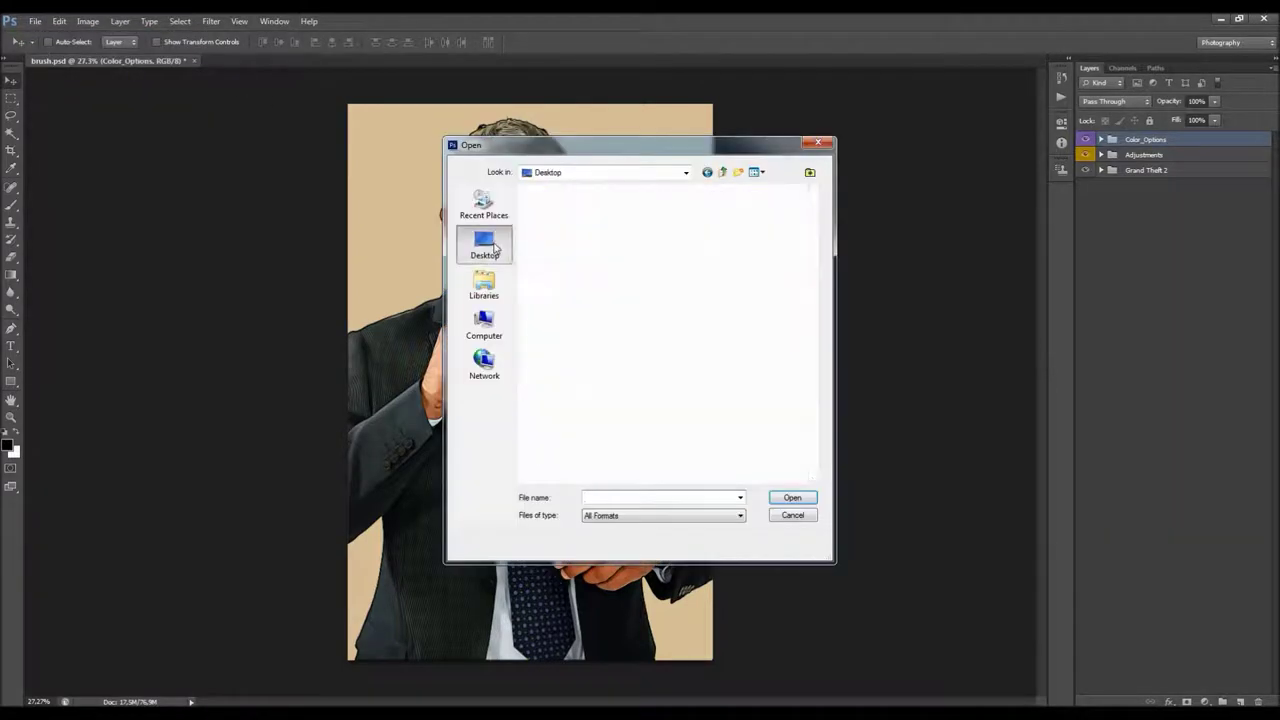
scroll(724, 310, "down", 5)
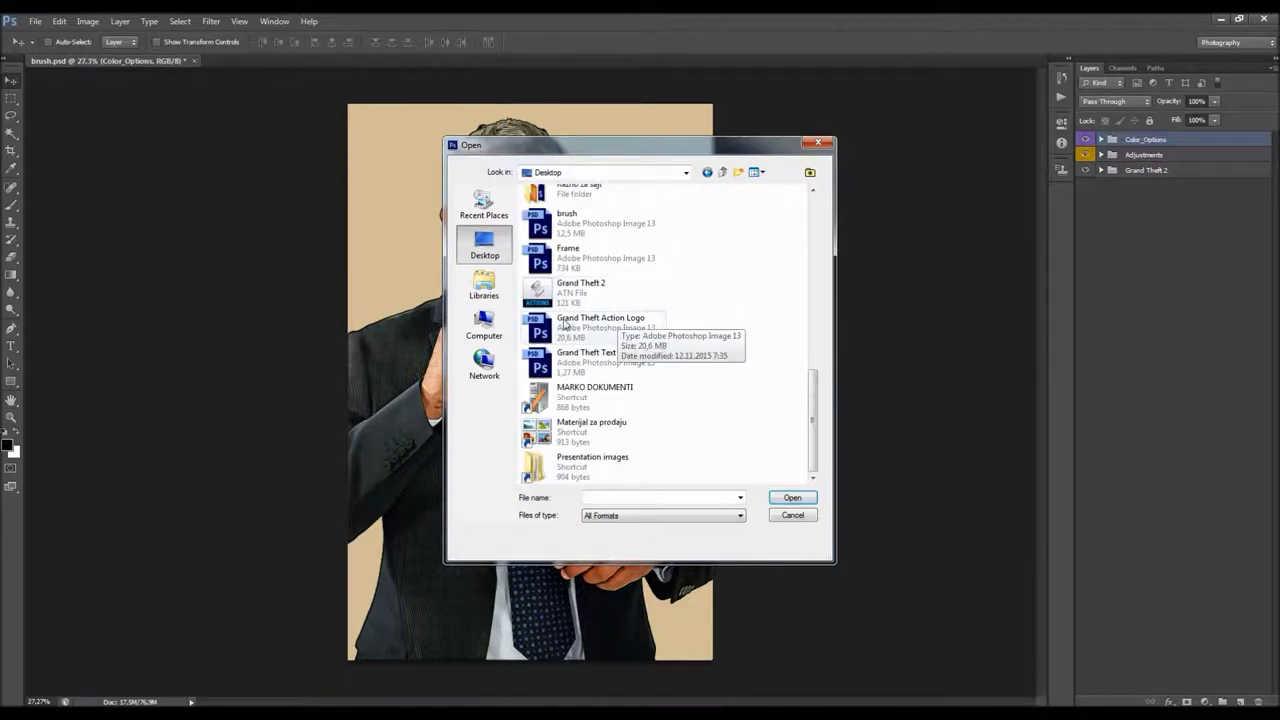
left_click(562, 326)
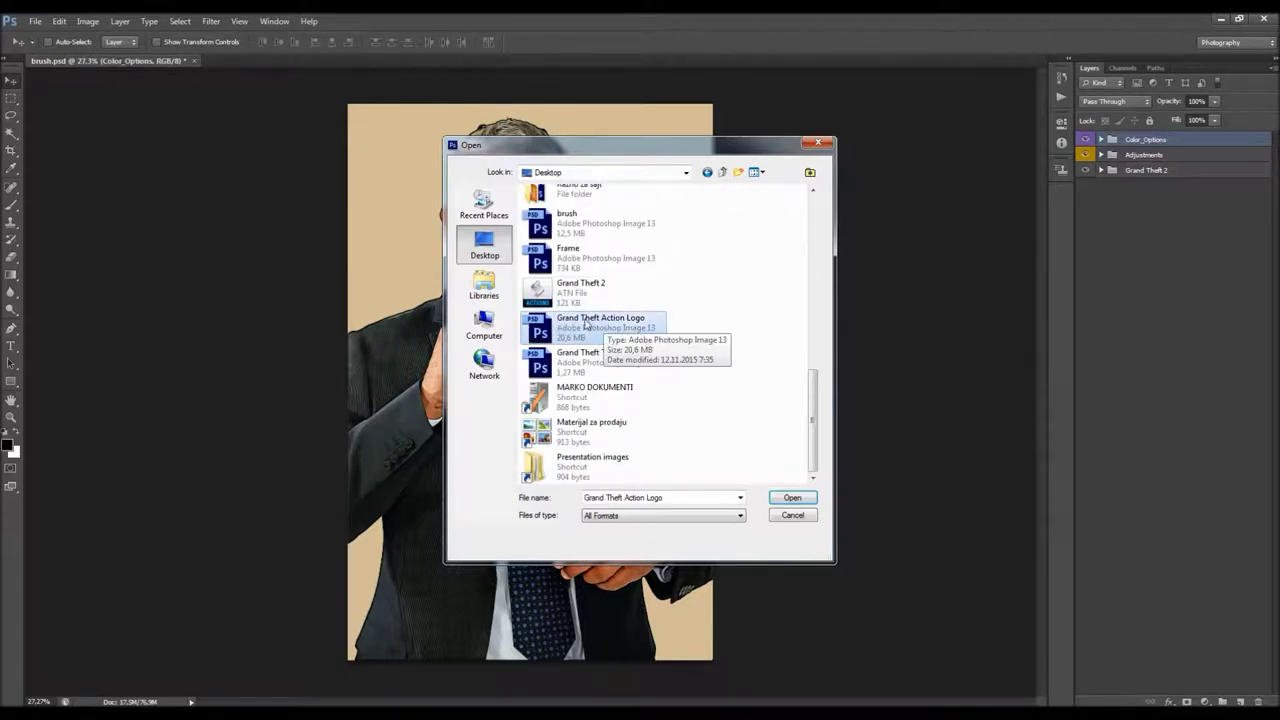
double_click(616, 329)
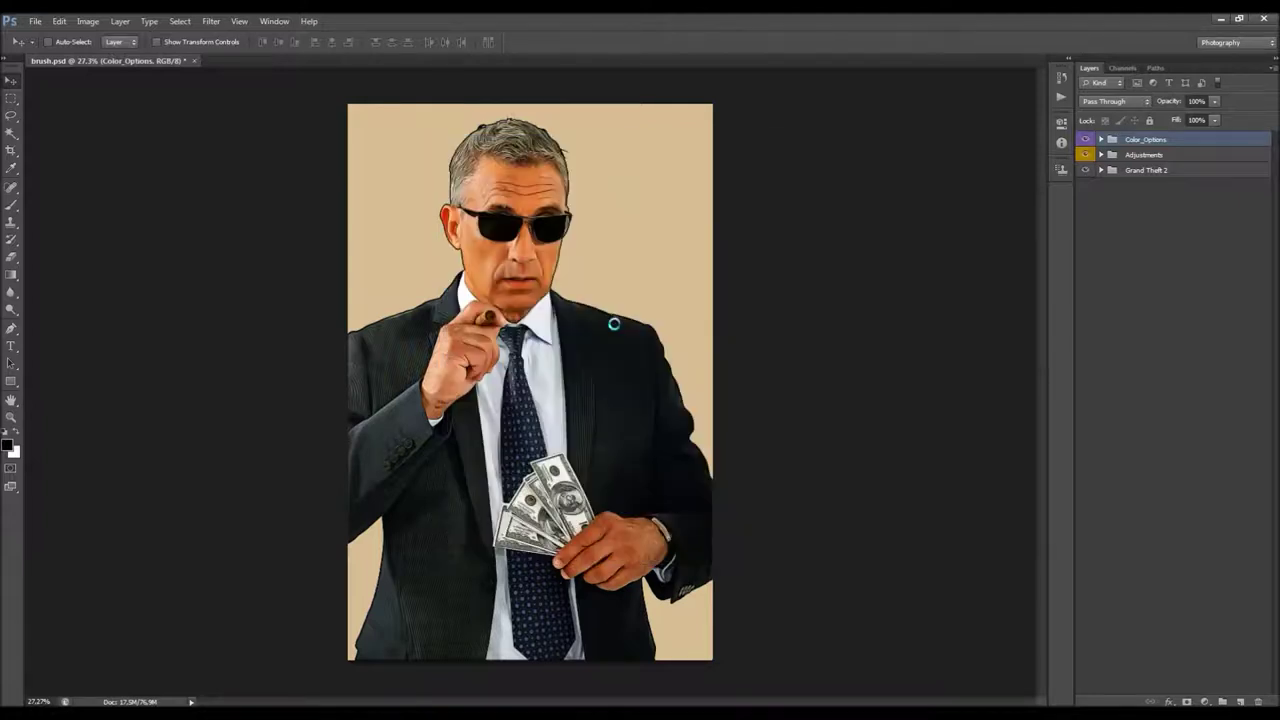
left_click_drag(535, 340, 483, 328)
key("ctrl+z")
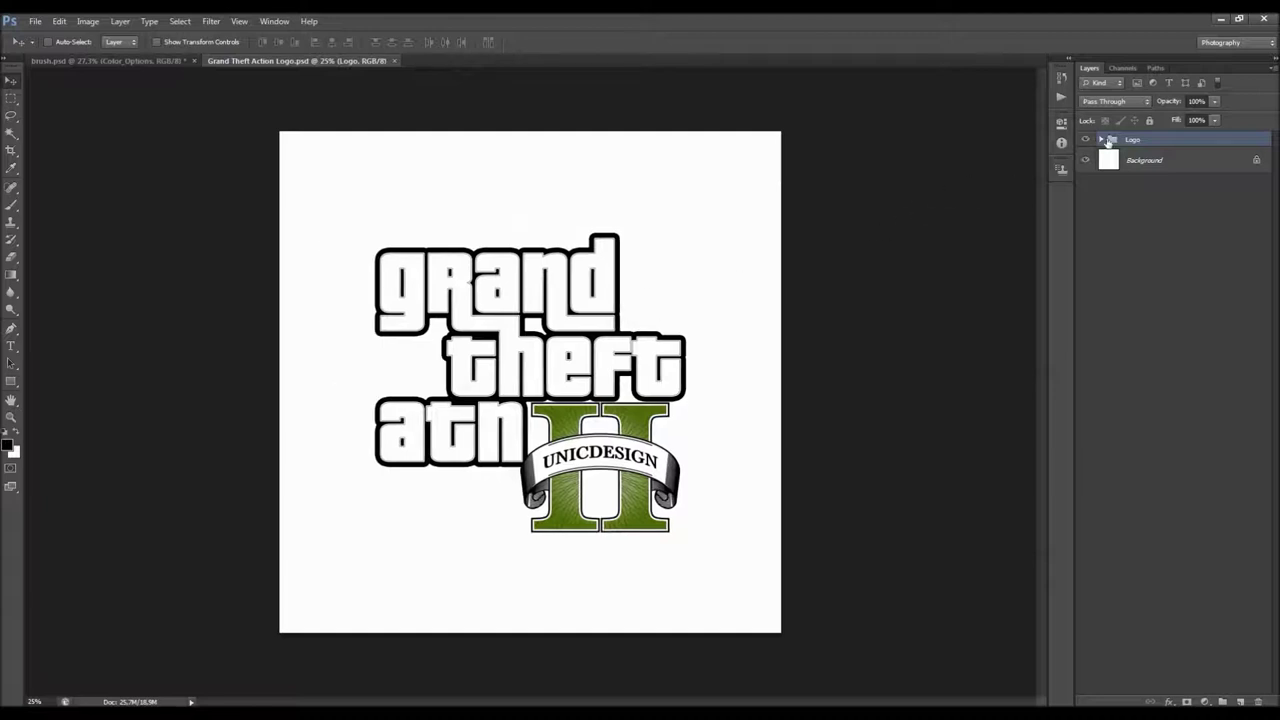
Expand the Logo group and open the contents of its Graphic Element smart object for editing.
left_click(1101, 140)
left_click(1130, 160)
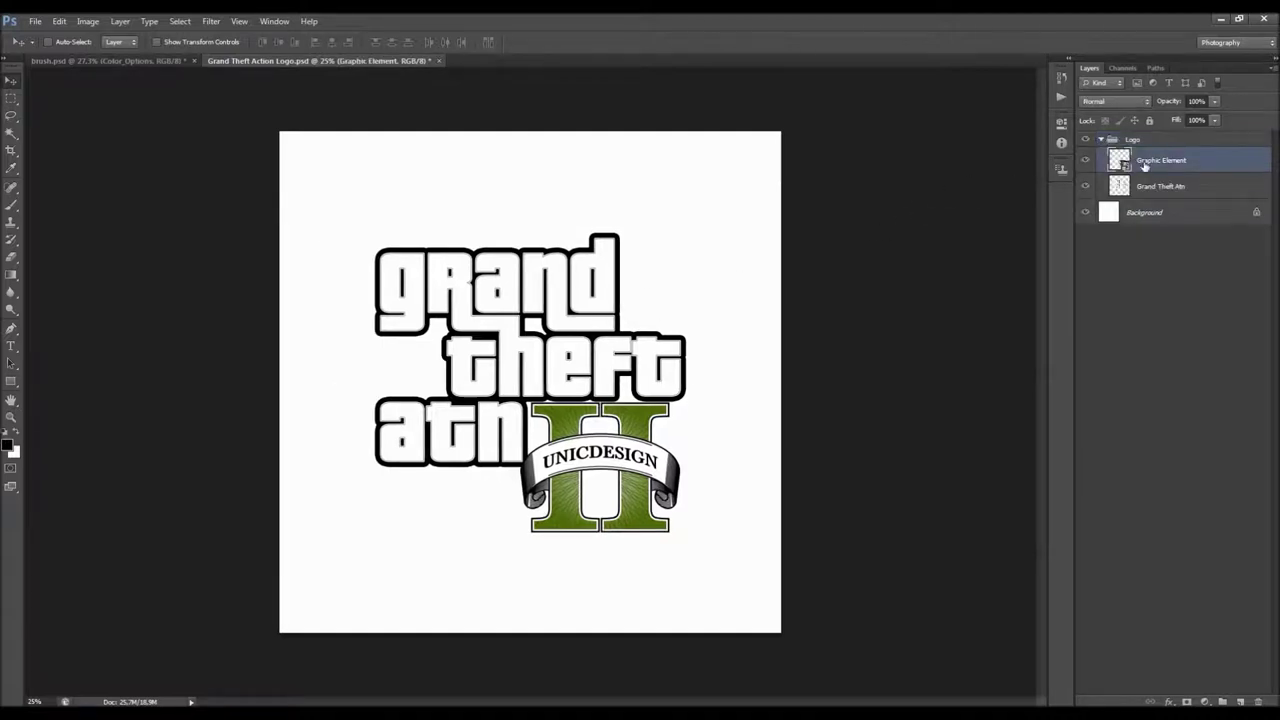
double_click(1117, 161)
left_click(706, 305)
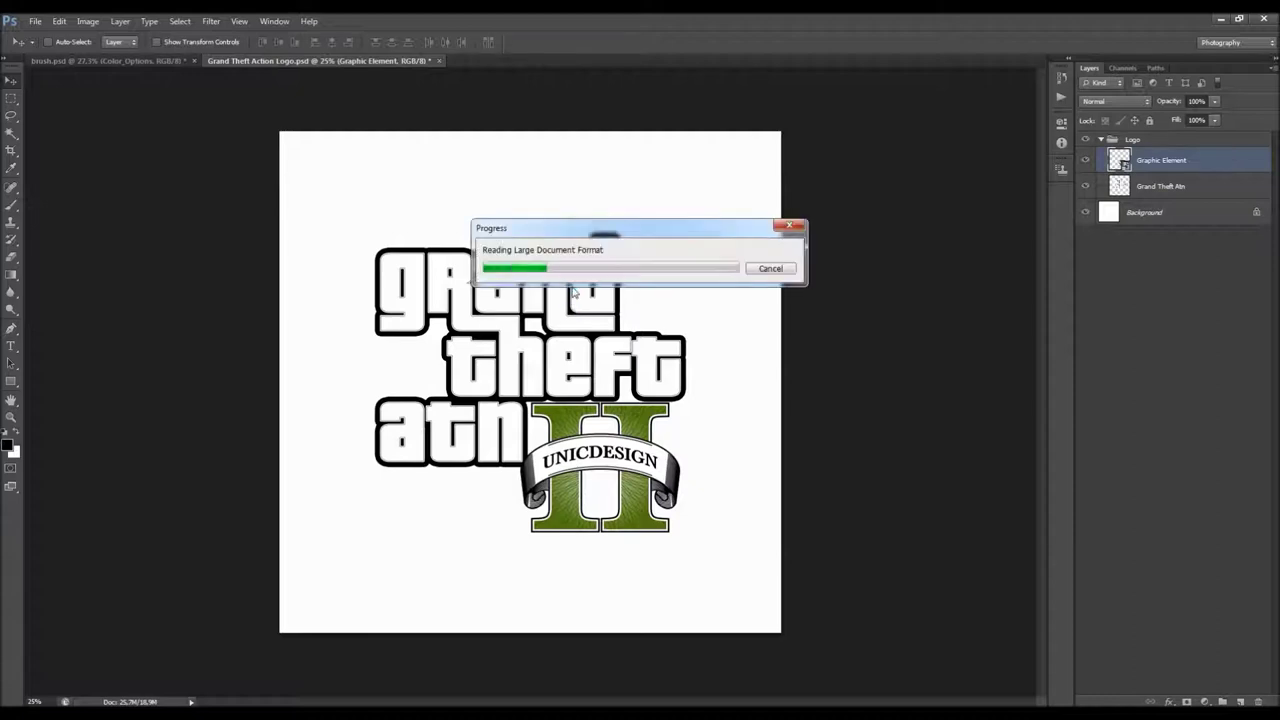
scroll(545, 330, "up", 2)
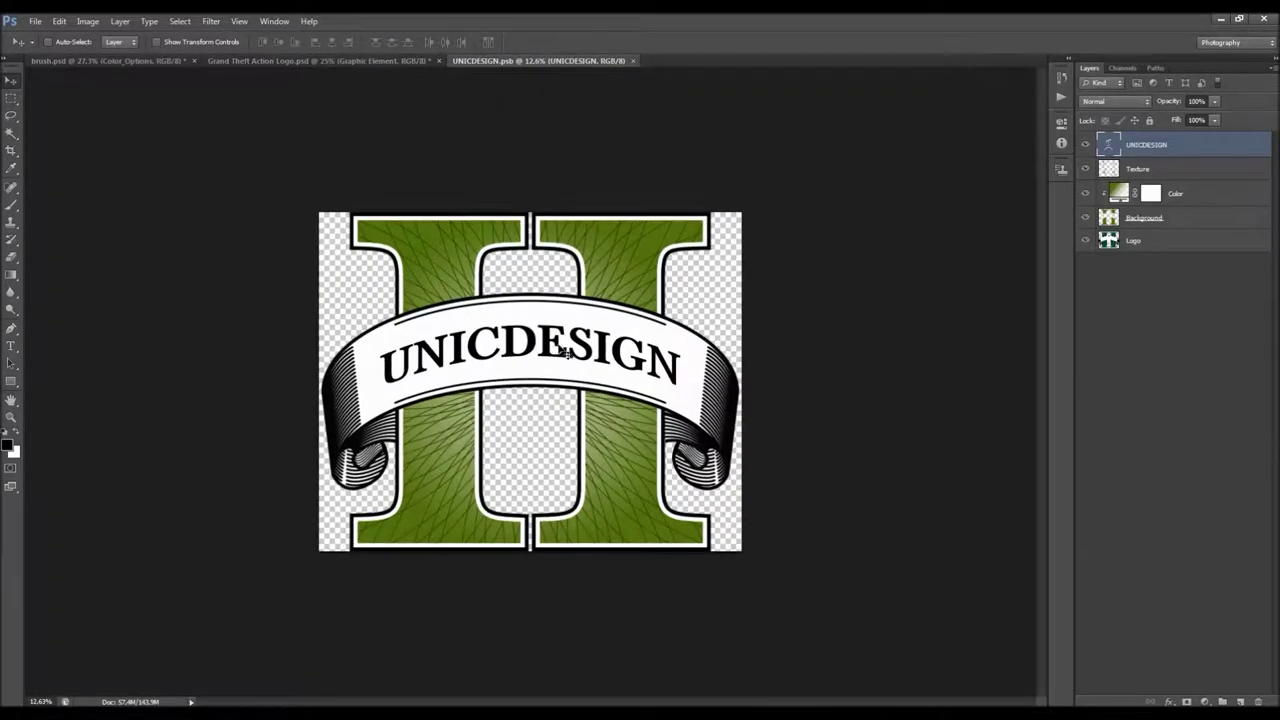
Replace the UNICDESIGN text on the ribbon banner with YOUR TEXT HERE.
left_click(11, 345)
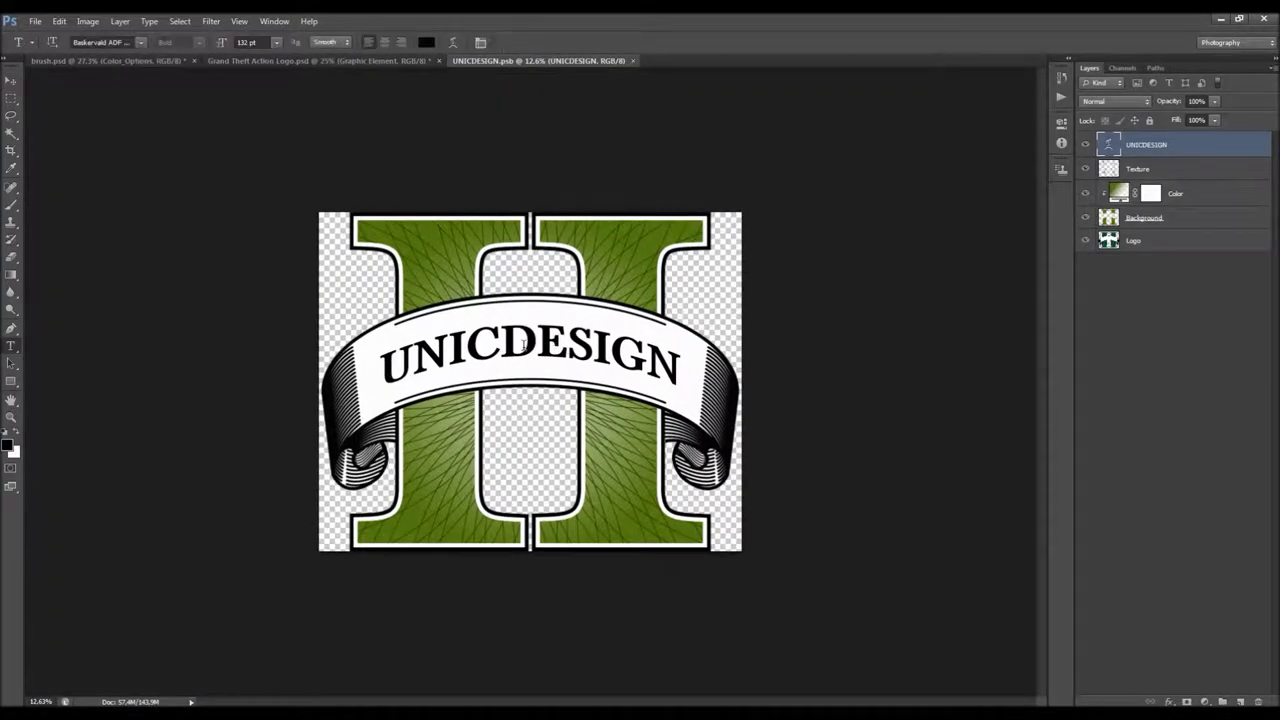
left_click(523, 343)
left_click(141, 42)
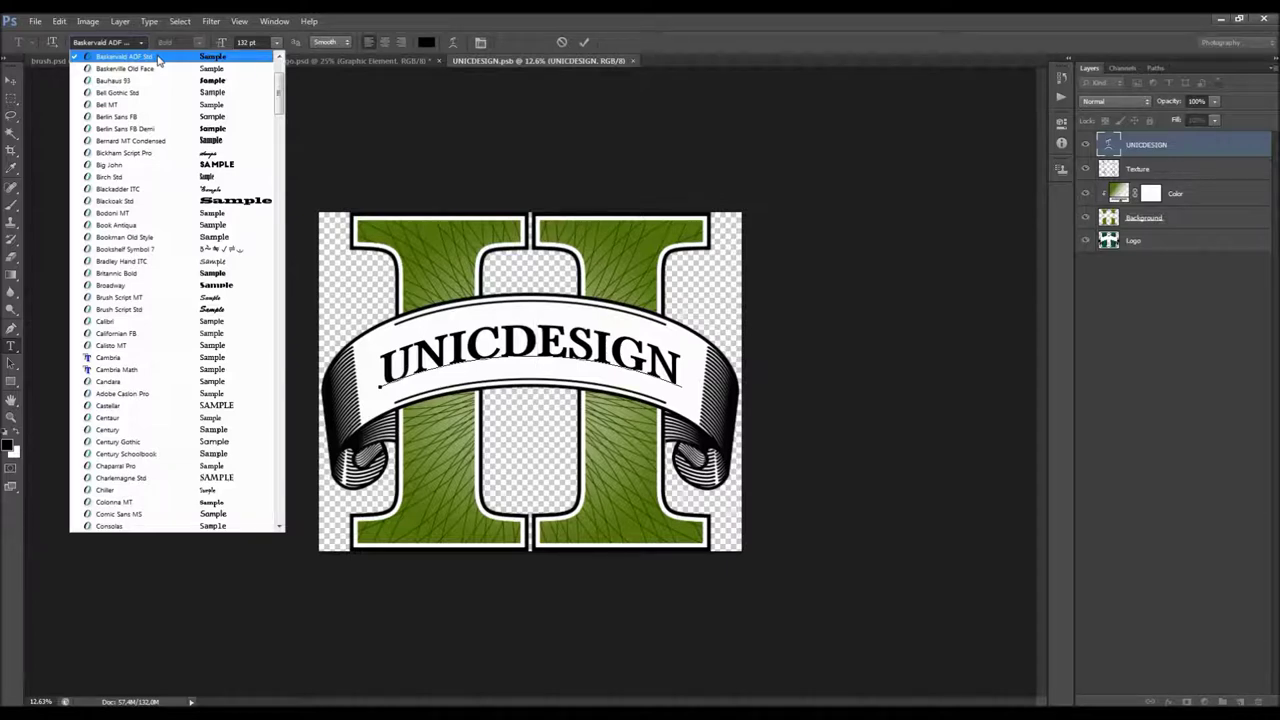
left_click(535, 40)
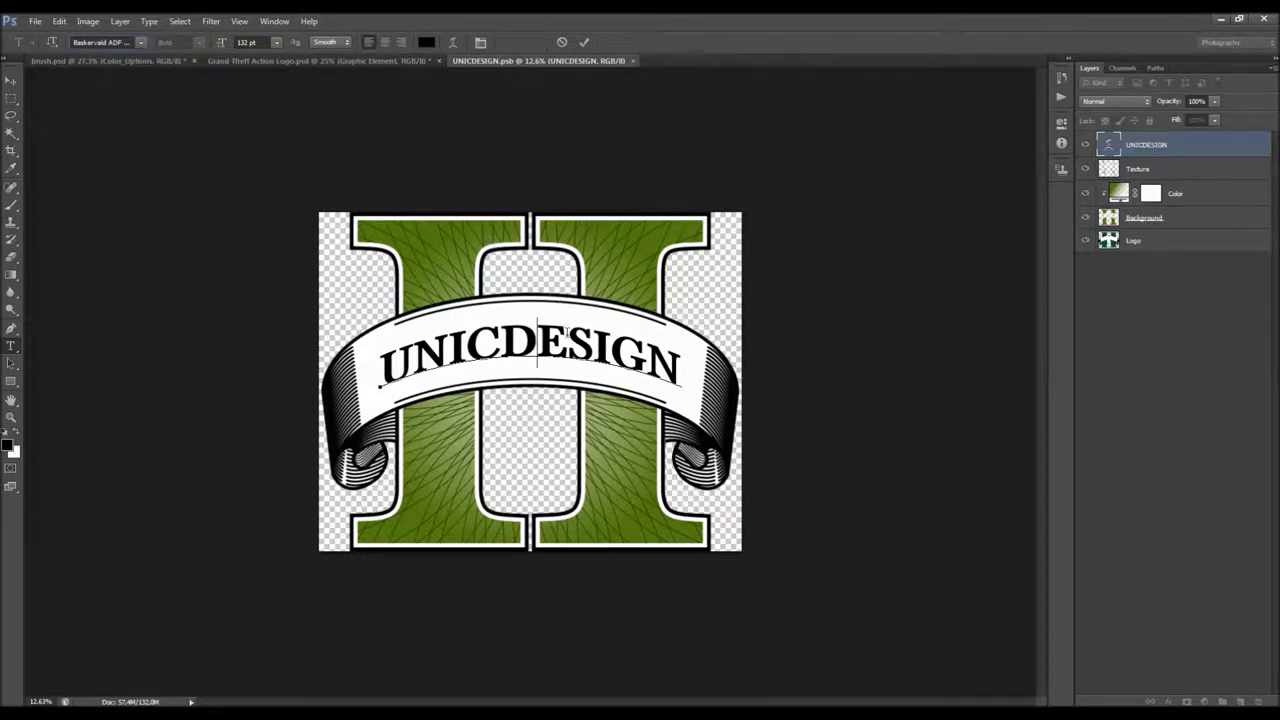
key("ctrl+a")
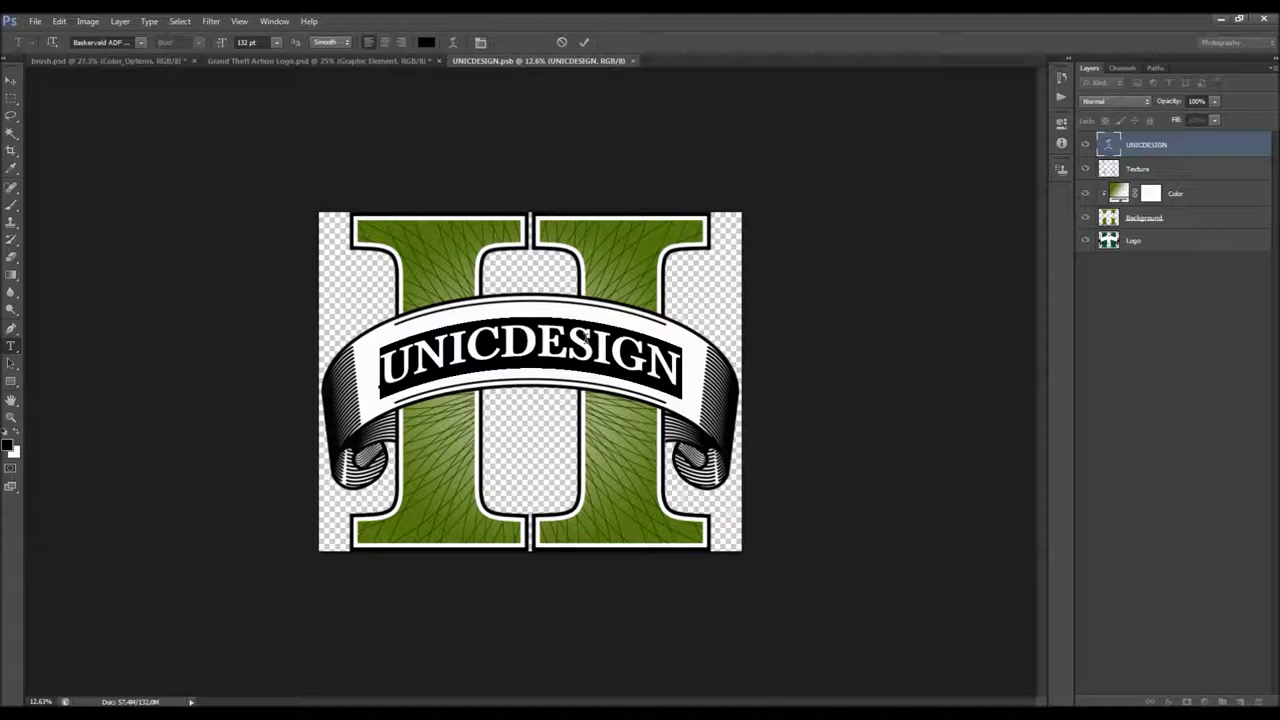
type("your")
key("BackSpace")
key("BackSpace")
key("BackSpace")
key("BackSpace")
type("YOUR TEXT HE")
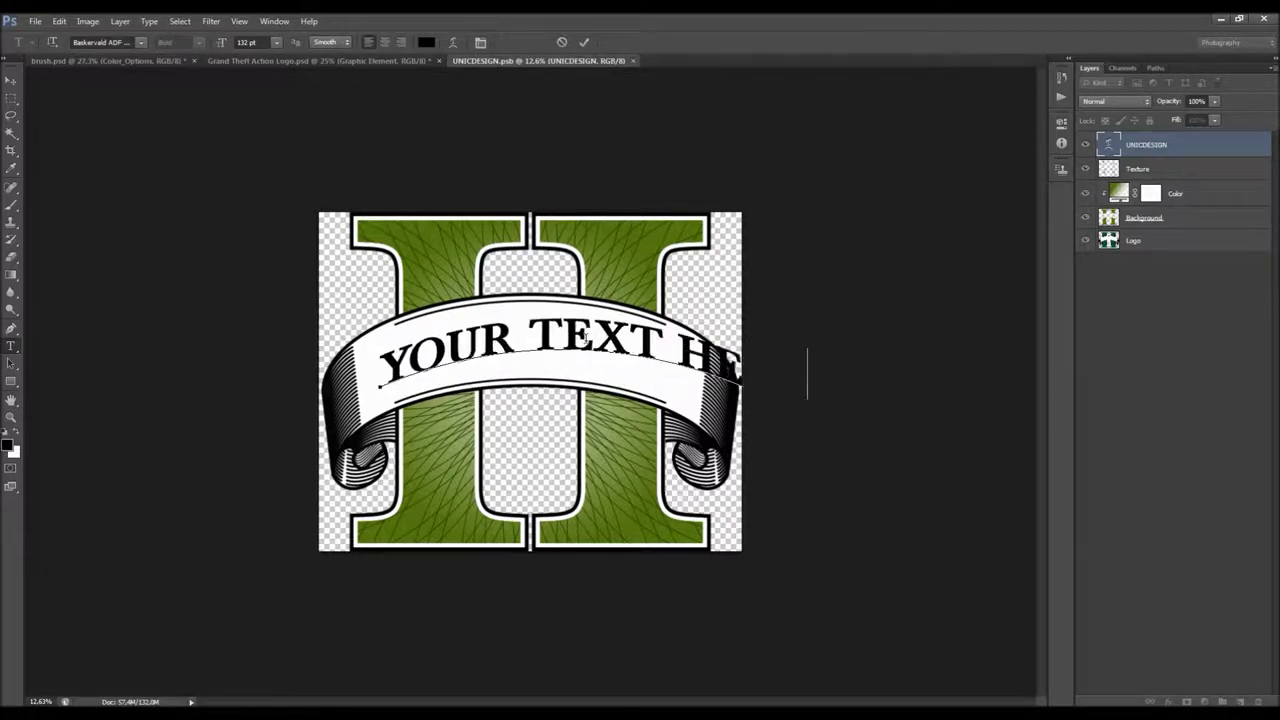
Reduce the size of the whole banner text to about 93 pt so that it fits inside the ribbon.
key("ctrl+a")
left_click(261, 46)
key("Down")
key("Down")
key("Down")
key("Down")
key("Down")
key("Down")
key("Down")
key("Down")
key("Down")
key("Down")
key("Down")
key("Down")
key("Down")
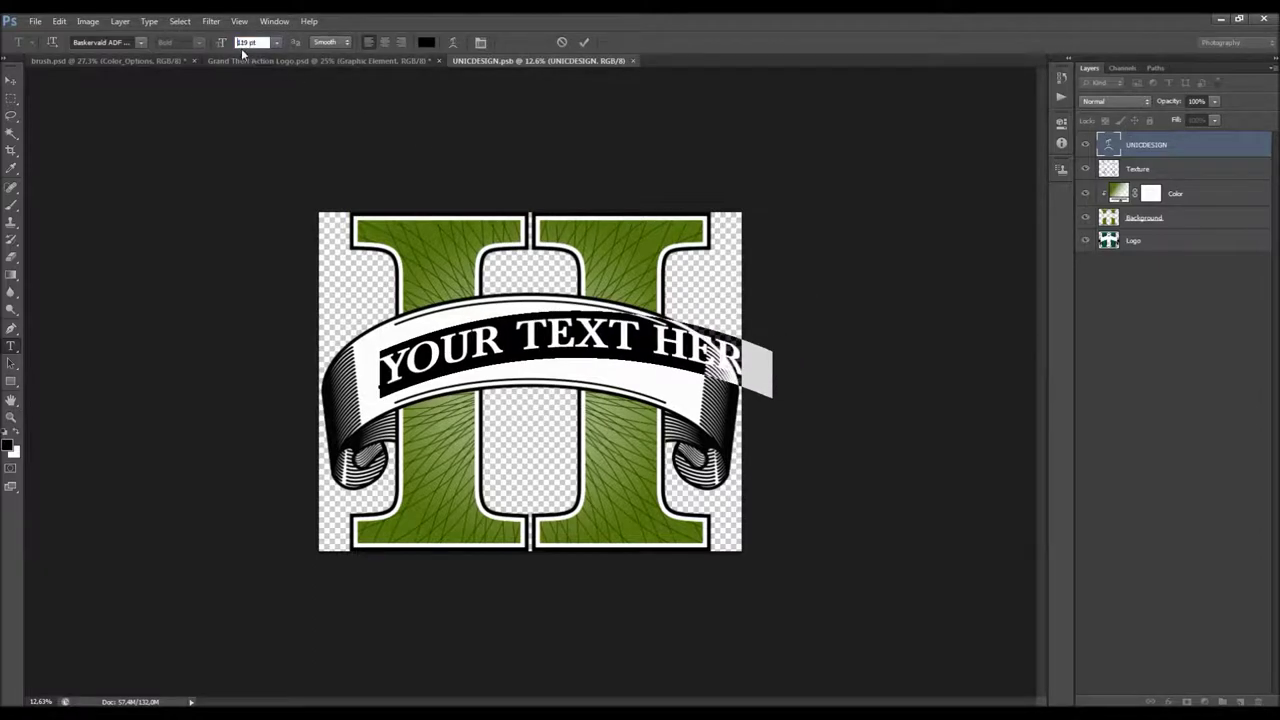
key("Down")
key("Down")
key("Down")
key("Down")
key("Down")
key("Down")
key("Down")
key("Down")
key("Down")
key("Down")
key("Down")
key("Down")
key("Down")
key("Down")
key("Down")
key("Down")
key("Down")
key("Down")
key("Down")
key("Down")
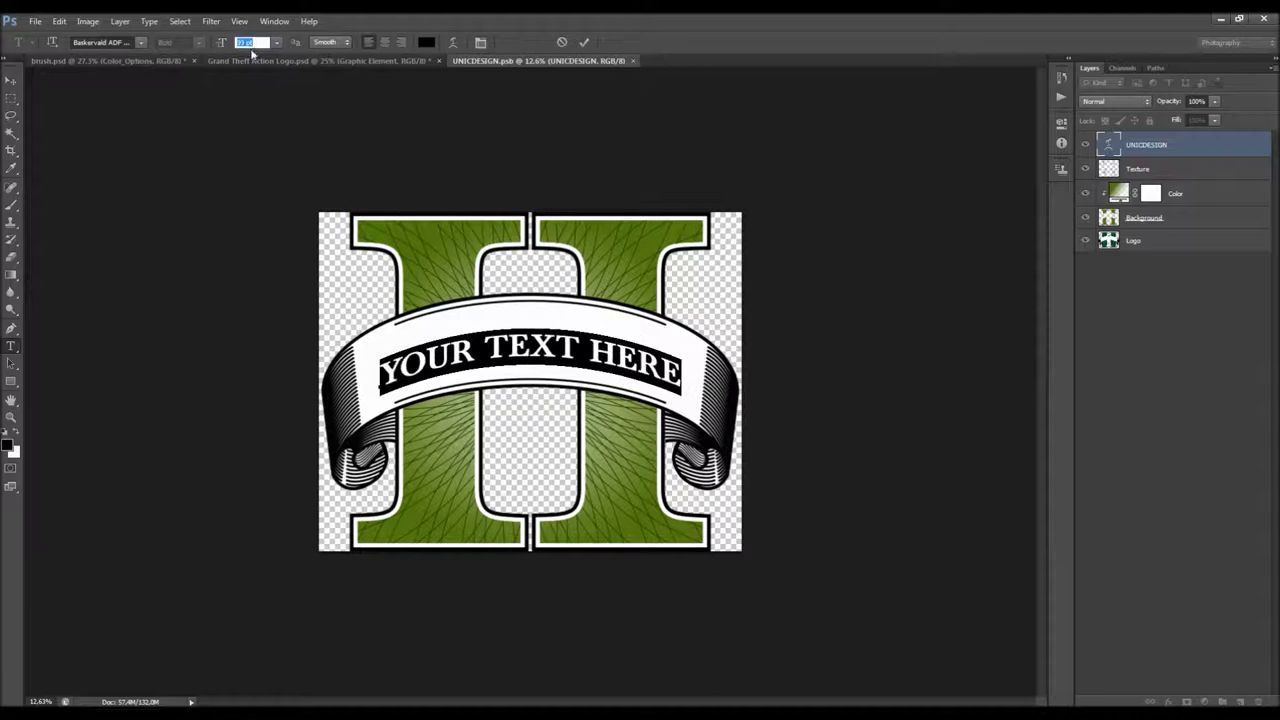
Move the banner text slightly up within the ribbon and save the smart object to update the Grand Theft Action Logo document.
left_click(11, 80)
left_click_drag(557, 371, 563, 352)
key("ctrl+s")
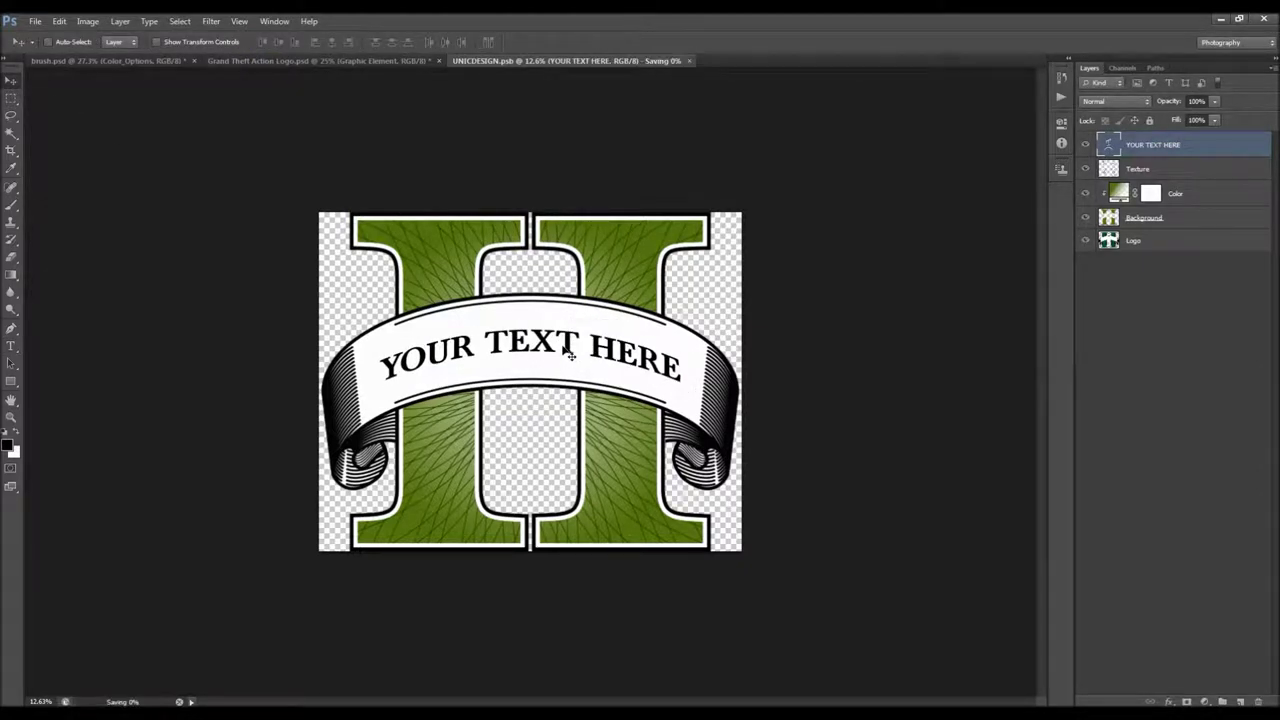
left_click(405, 60)
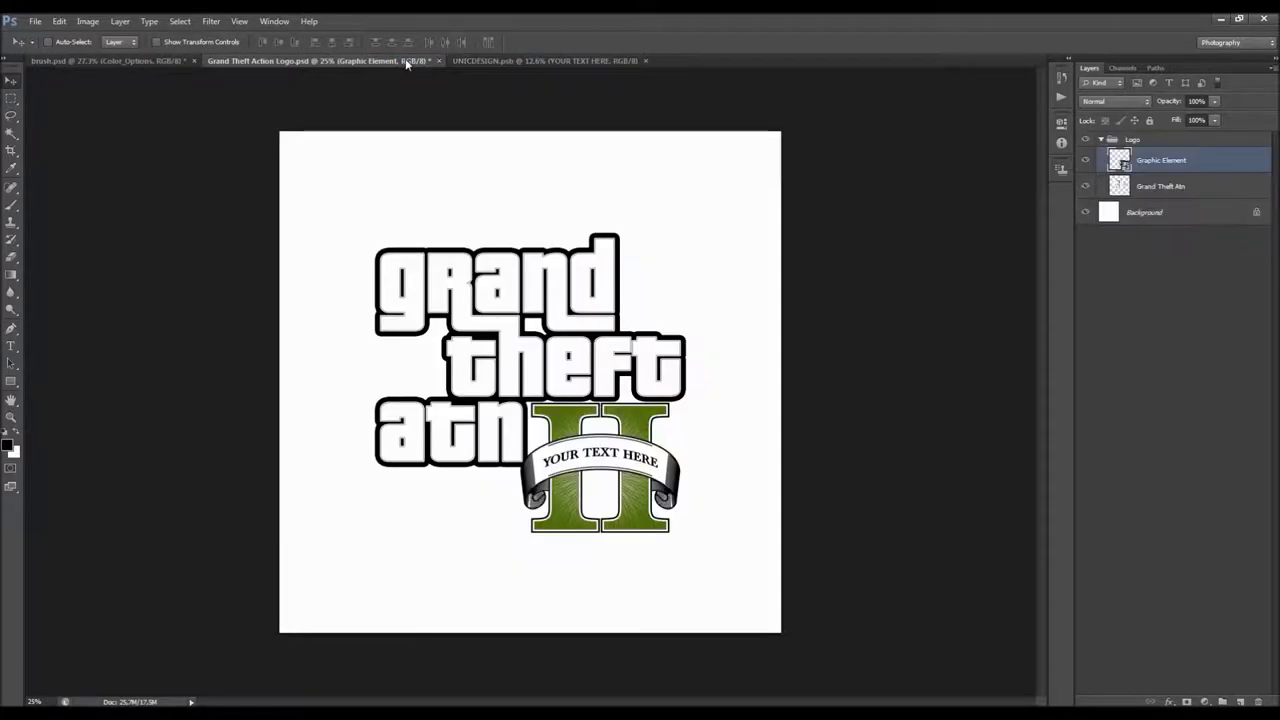
Return to the UNICDESIGN.psb document and revert the banner text to UNICDESIGN.
left_click(540, 60)
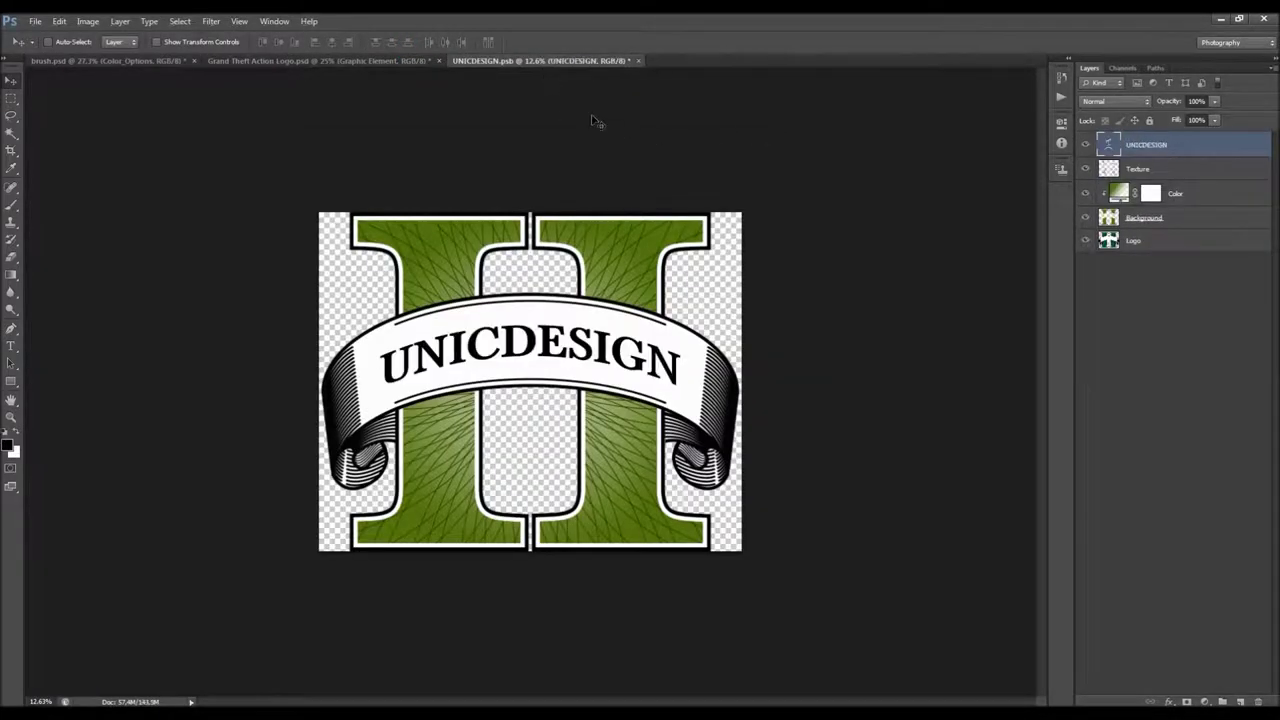
Convert the Logo group in the Grand Theft Action Logo document to a smart object.
left_click(391, 57)
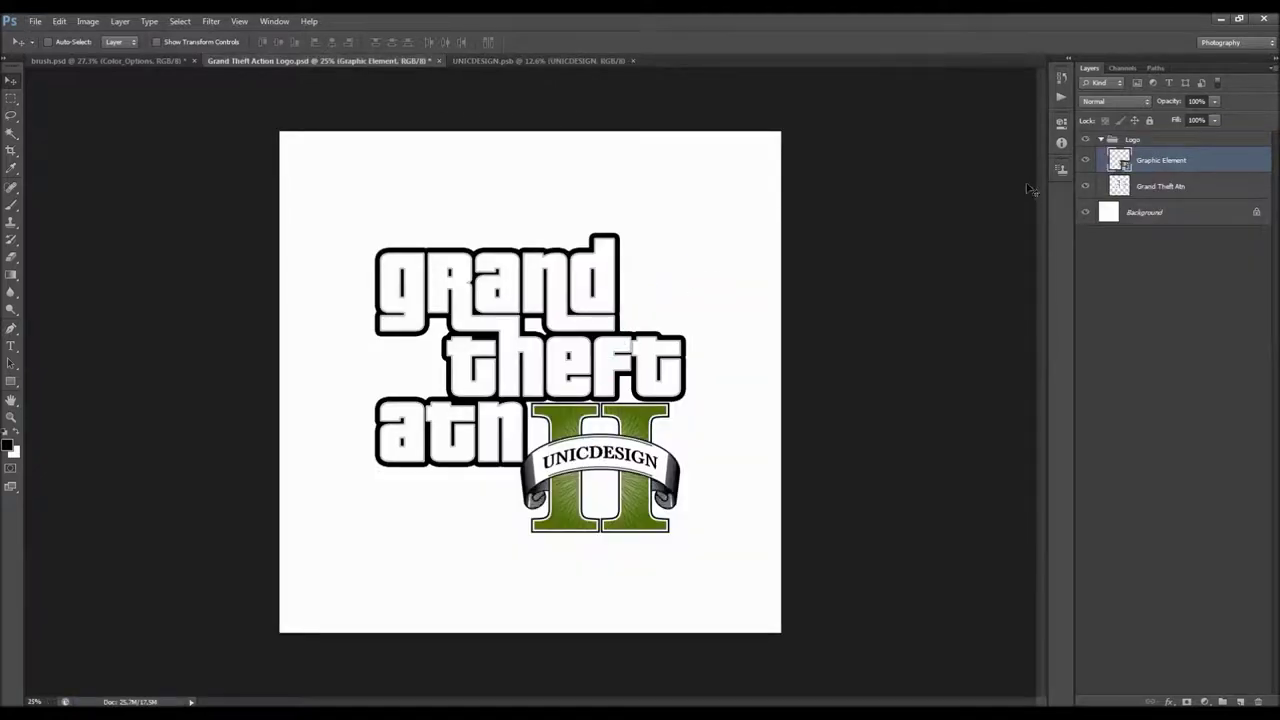
left_click(1150, 140)
left_click(1101, 139)
right_click(1140, 142)
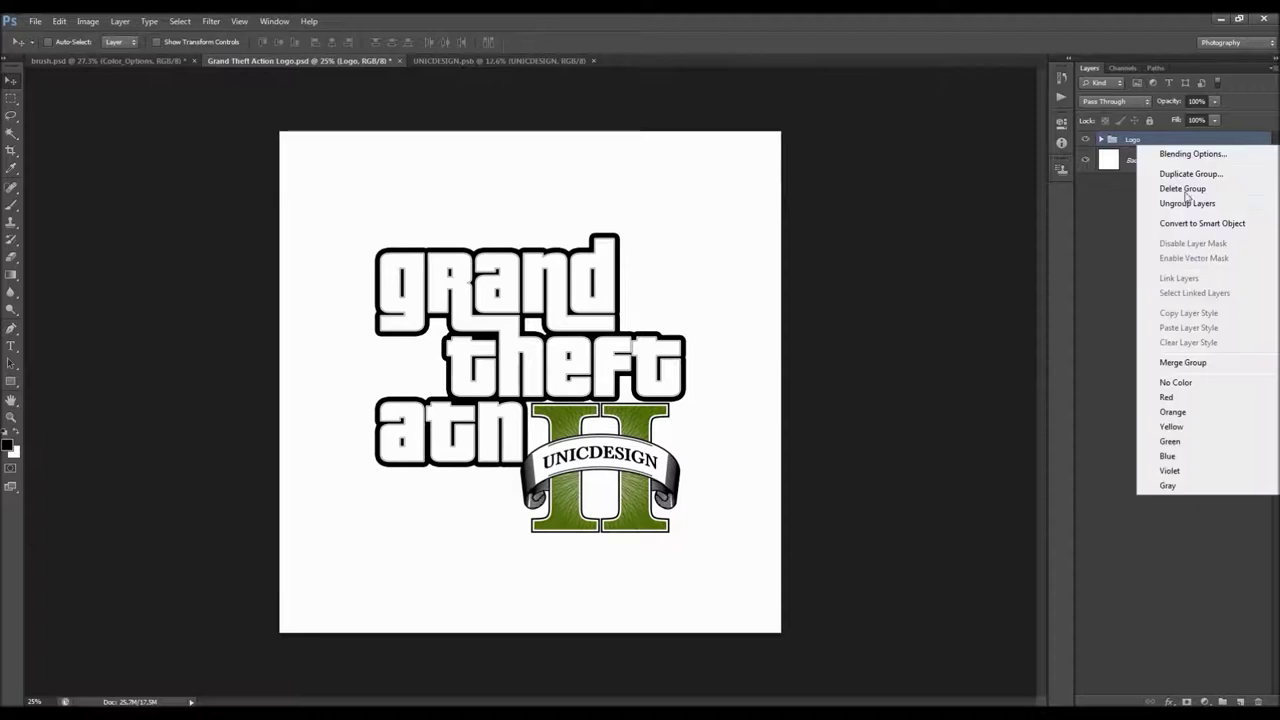
left_click(1190, 223)
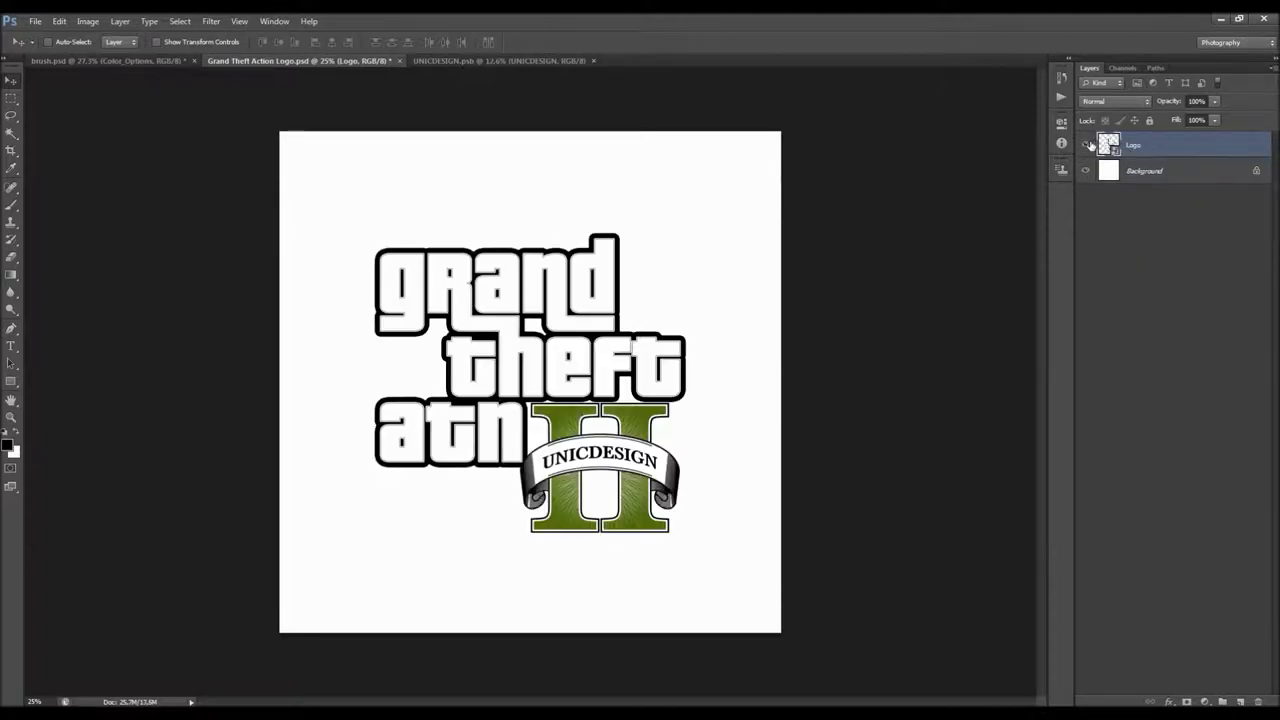
key("l")
right_click(588, 324)
left_click(628, 489)
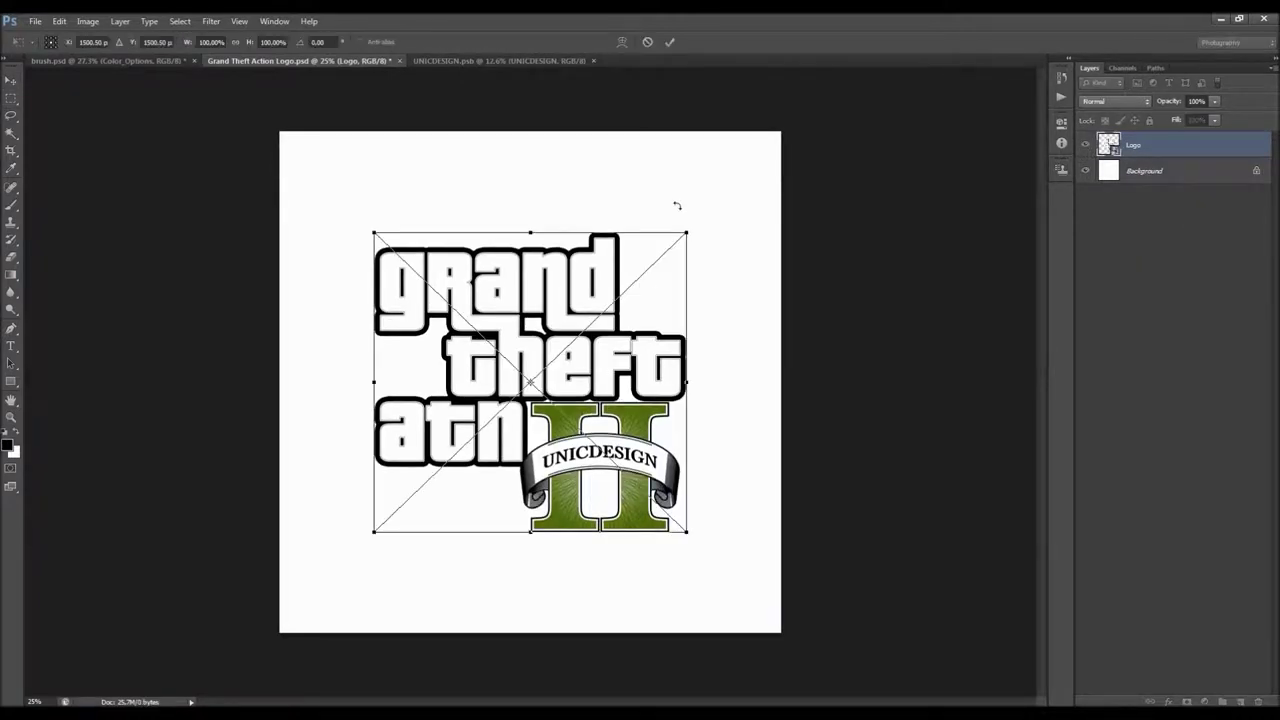
left_click_drag(686, 233, 600, 316)
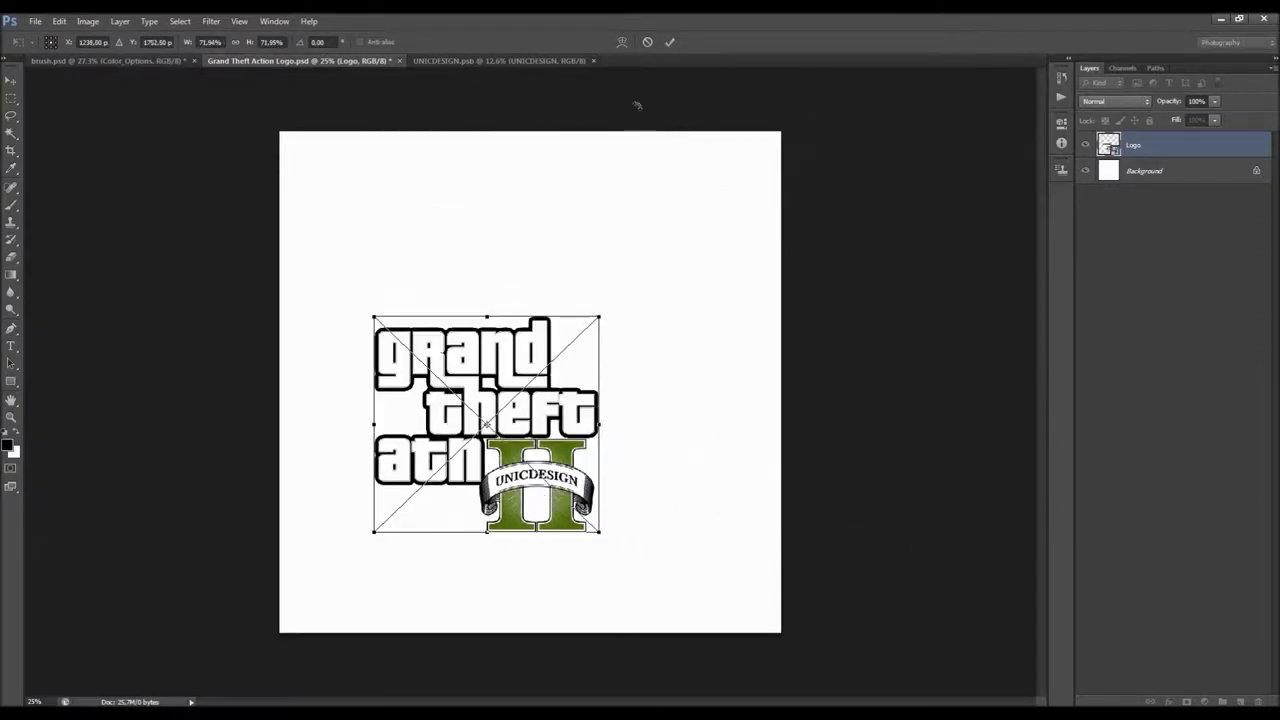
left_click(648, 42)
Copy the Logo smart object into brush.psd and shift it so that it lies fully within the portrait.
key("v")
mouse_move(545, 282)
left_mouse_down()
mouse_move(350, 155)
mouse_move(158, 62)
mouse_move(298, 144)
mouse_move(520, 345)
left_mouse_up()
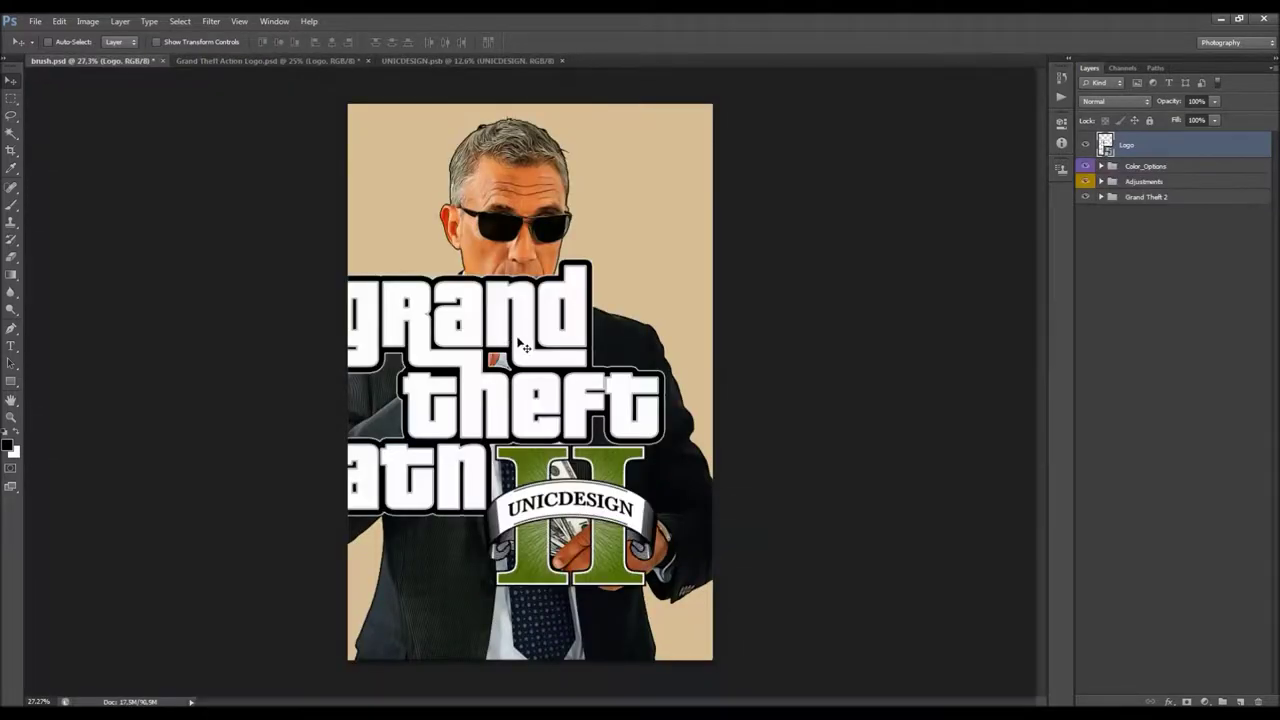
key("l")
right_click(511, 284)
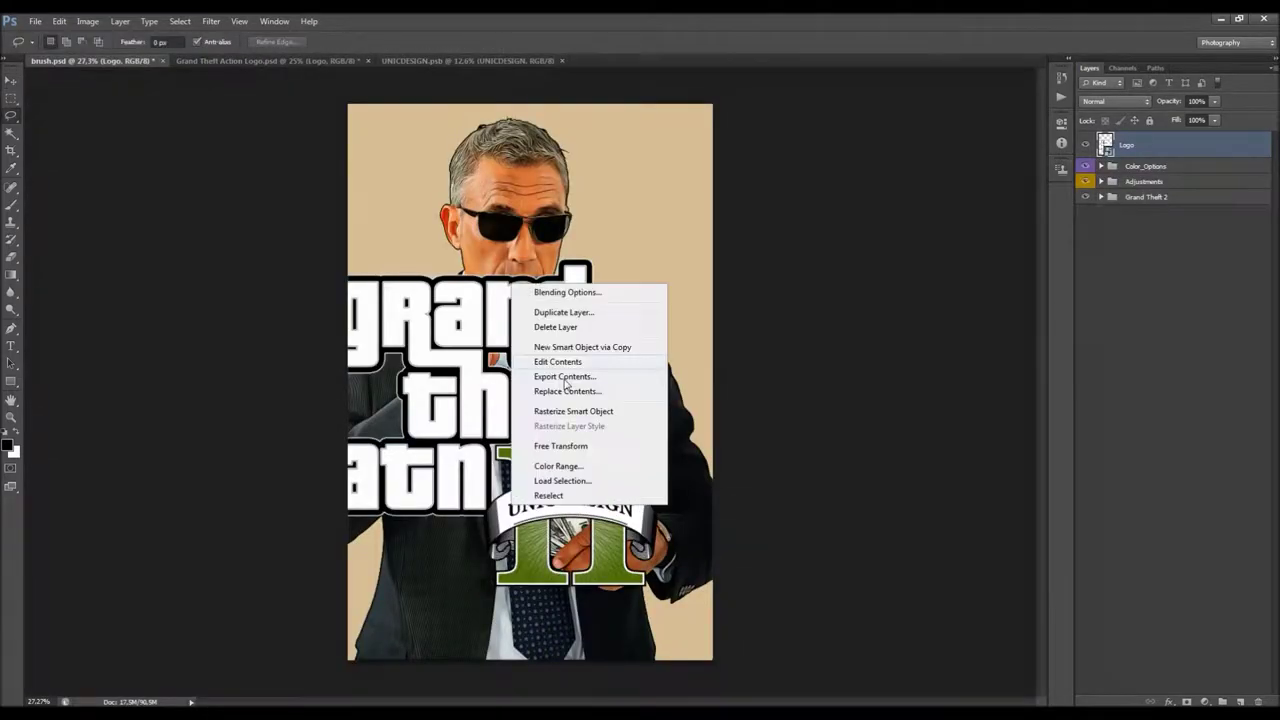
left_click(562, 445)
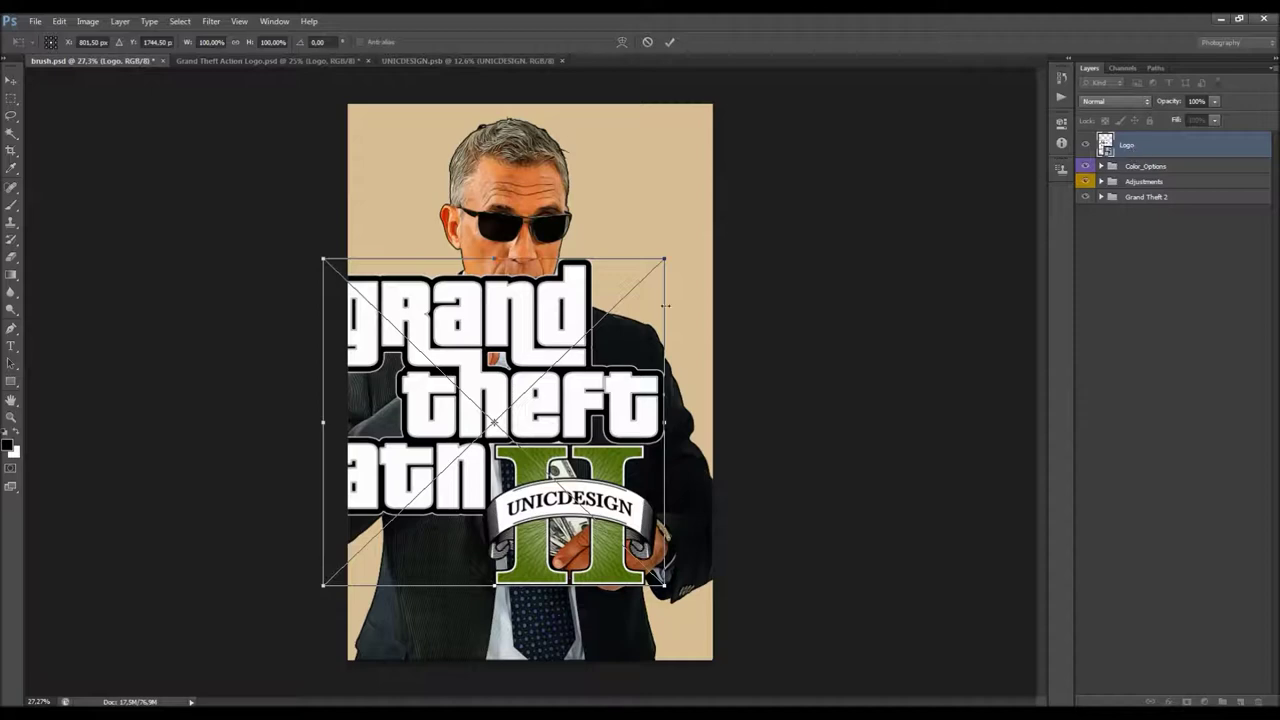
left_click_drag(637, 318, 662, 305)
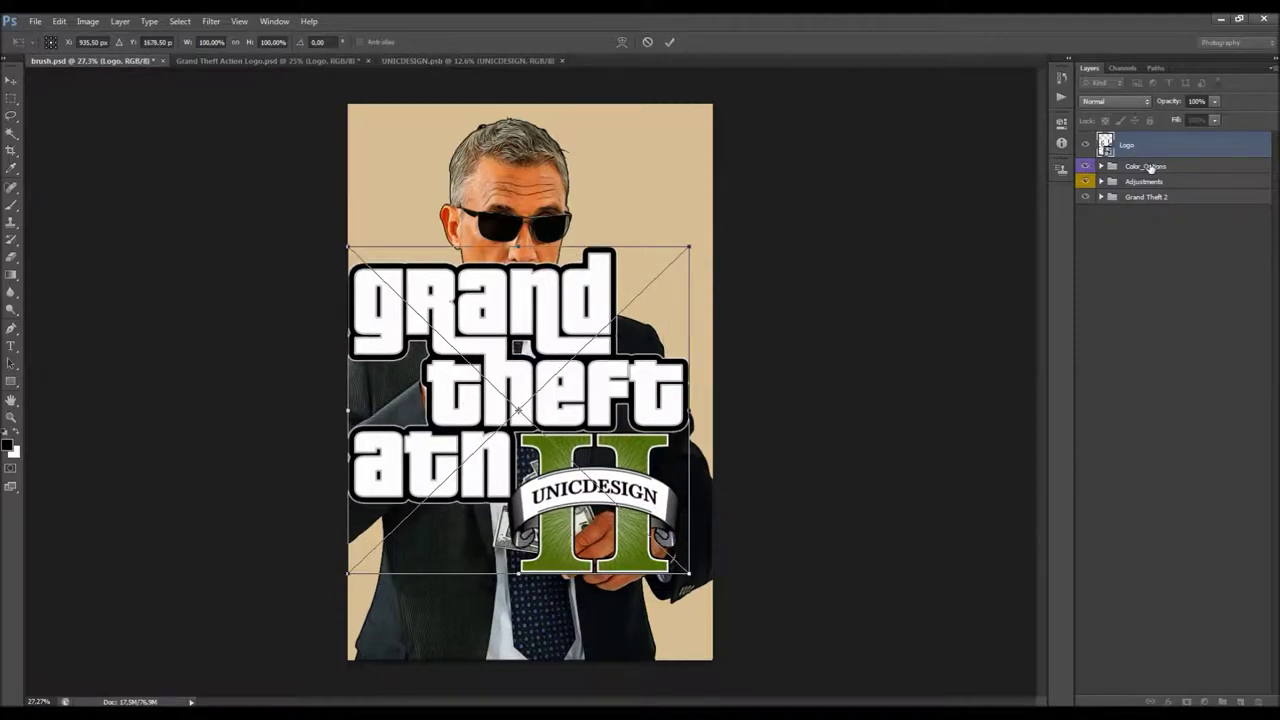
Scale the logo on the portrait proportionally, starting from 20% and enlarging it gradually to 36%.
left_click(208, 42)
type("20")
key("Return")
left_click(236, 42)
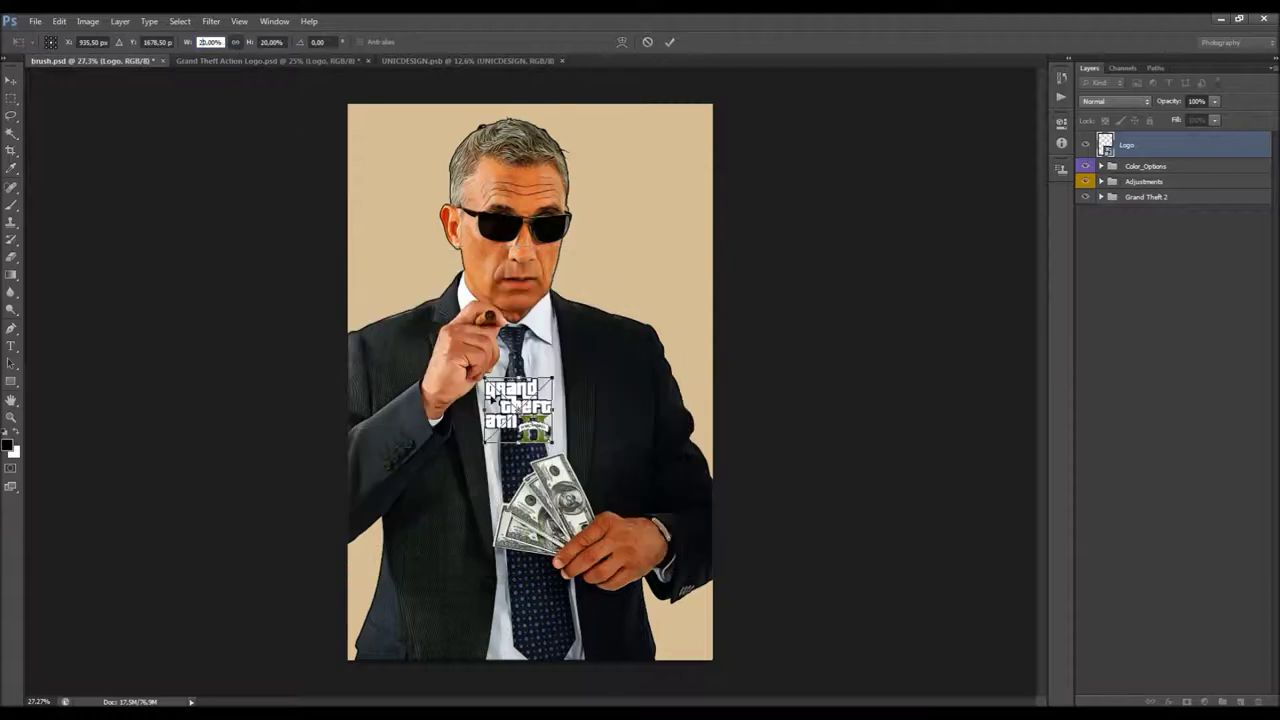
key("Up")
key("Up")
key("Up")
key("Up")
key("Up")
key("Up")
key("Up")
key("Up")
key("Up")
key("Up")
key("Up")
key("Up")
key("Up")
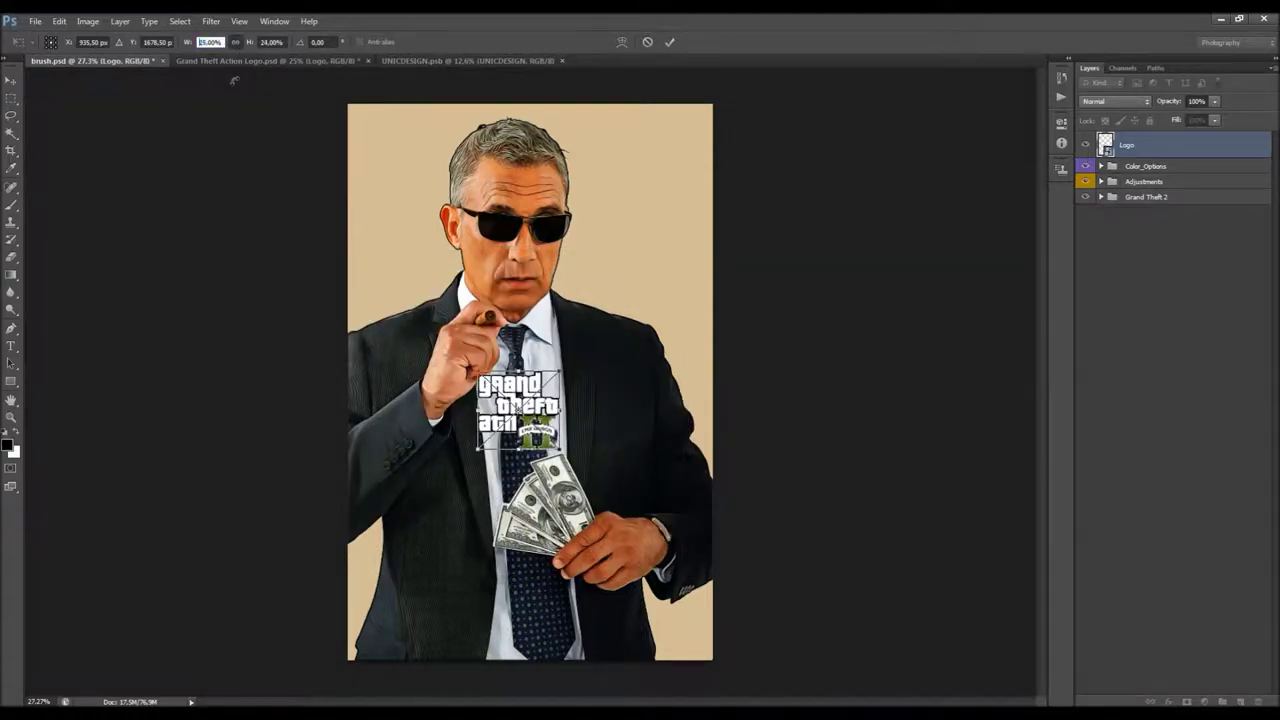
key("Up")
key("Up")
key("Up")
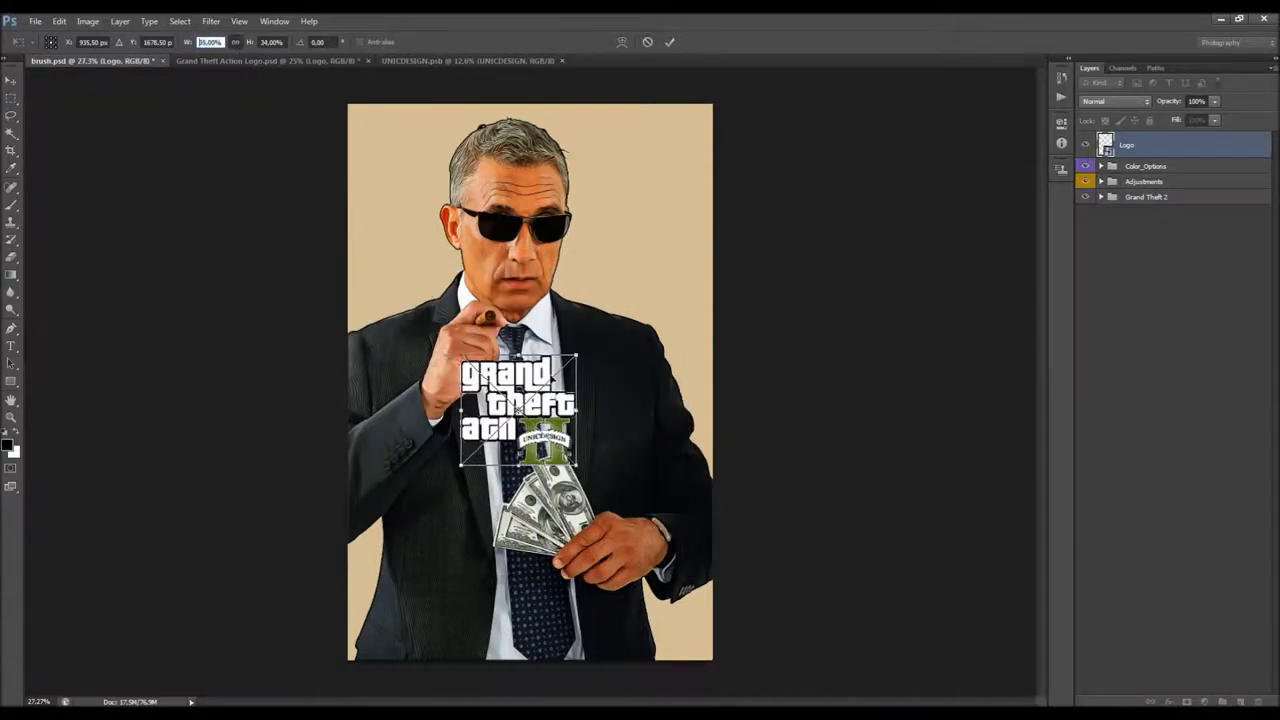
Move the logo to the lower-left corner of the portrait and apply the transform.
left_click_drag(563, 365, 474, 531)
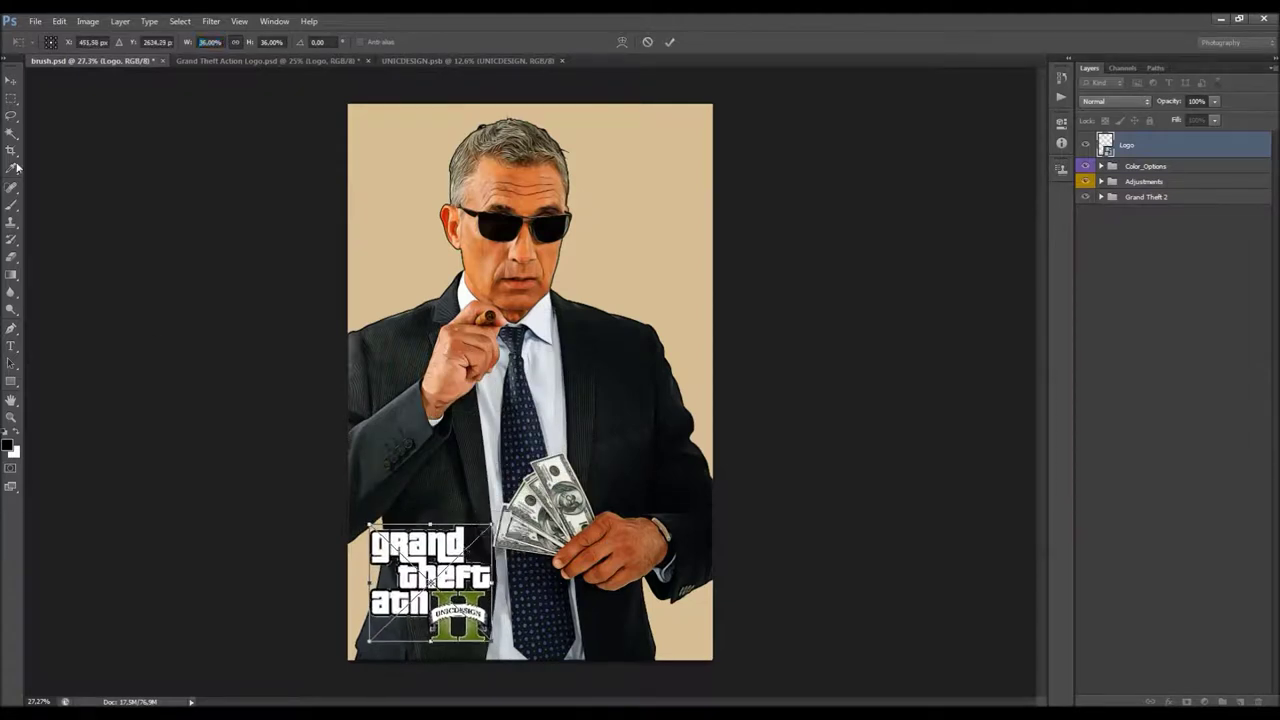
key("ctrl+w")
key("Escape")
key("Return")
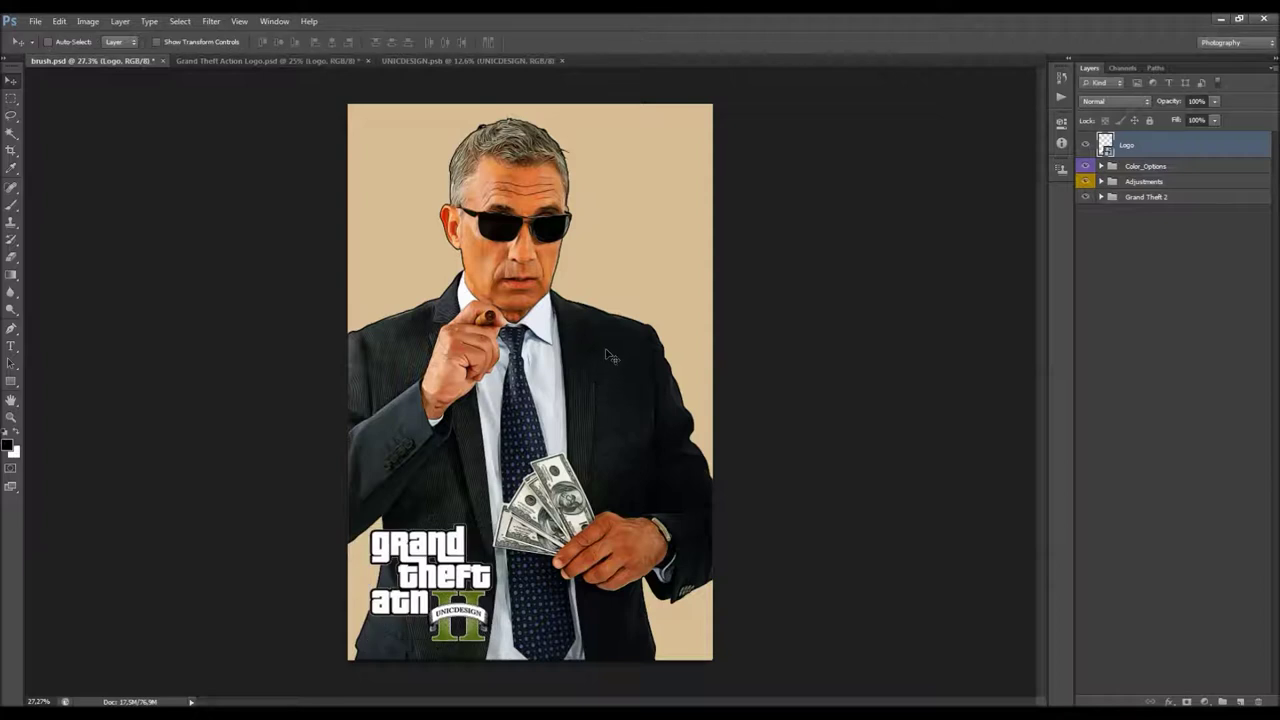
Check the canvas size and the pixel dimensions of the Grand Theft Action Logo document.
left_click(261, 60)
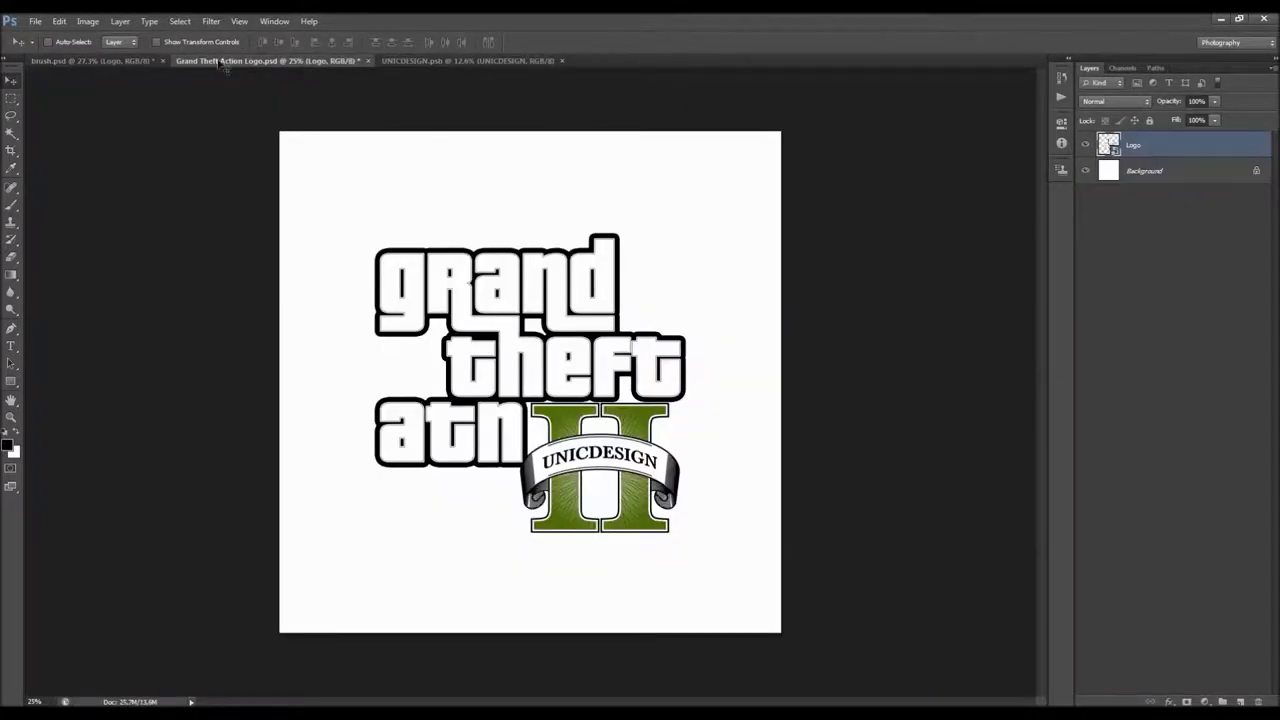
left_click(87, 21)
left_click(110, 128)
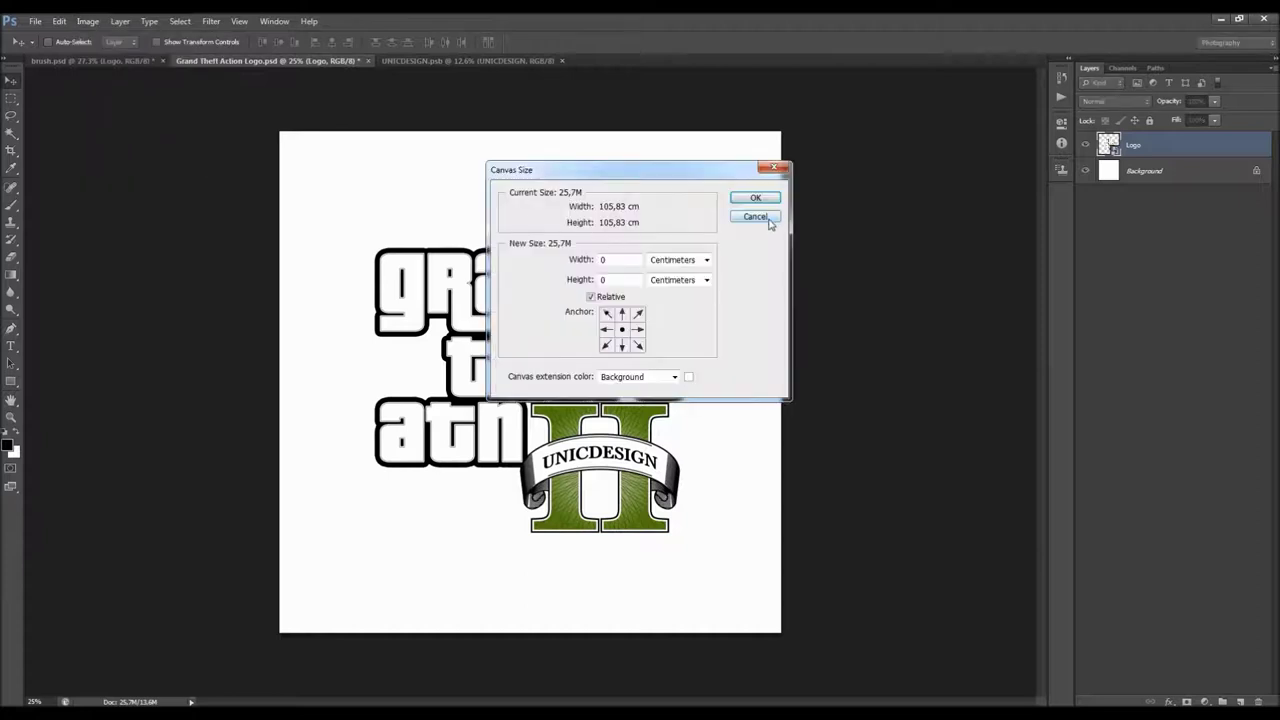
left_click(762, 218)
left_click(87, 21)
left_click(110, 114)
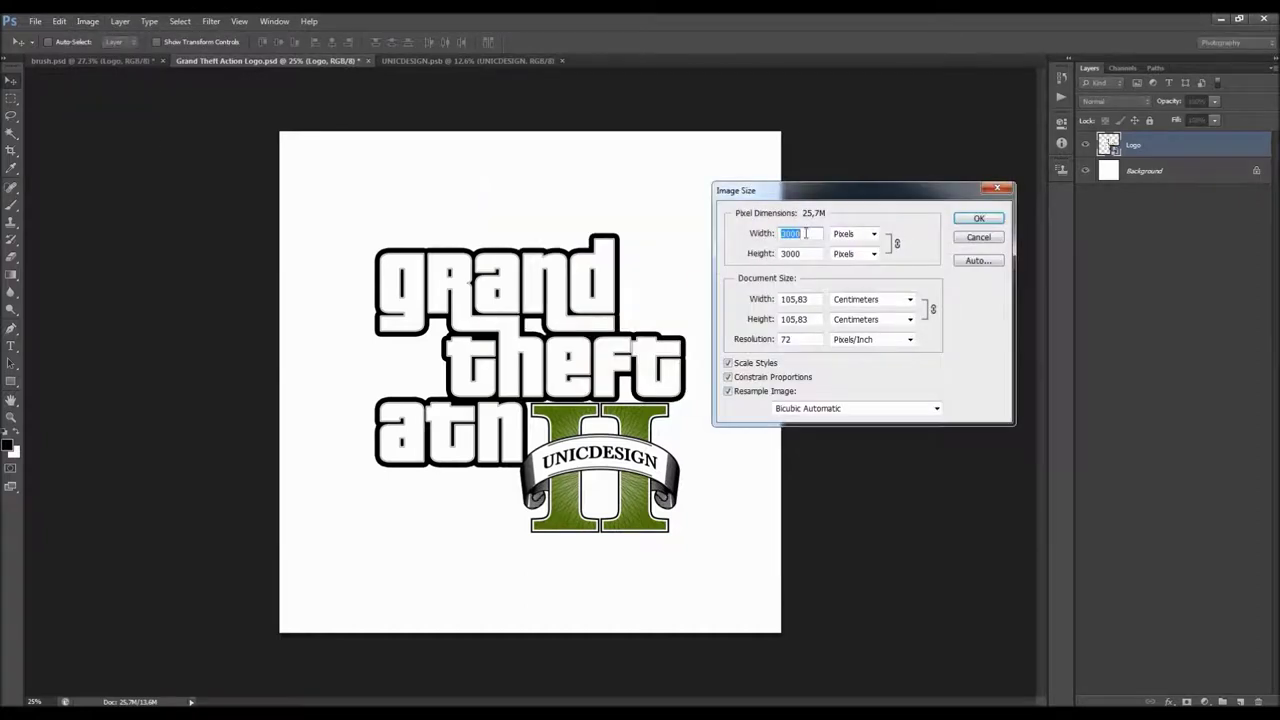
left_click(996, 240)
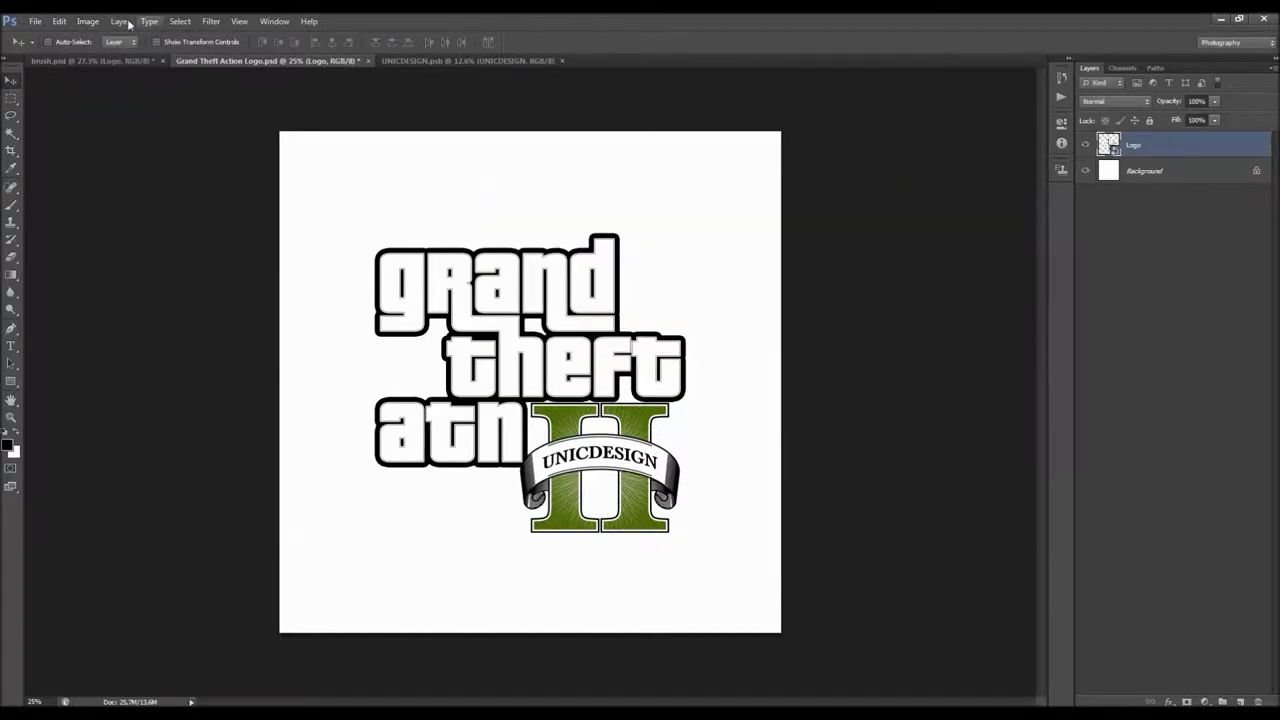
Close the Grand Theft Action Logo and UNICDESIGN.psb documents, keeping only brush.psd open.
left_click(134, 62)
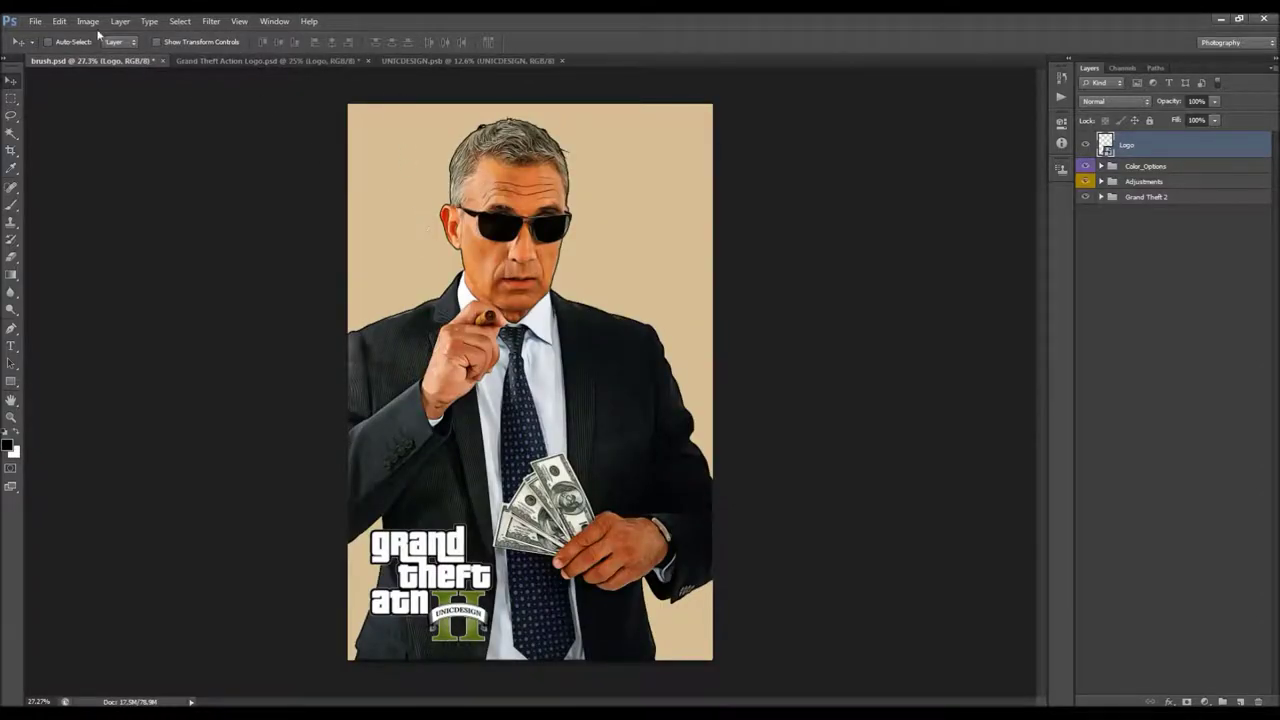
left_click(40, 22)
left_click(368, 61)
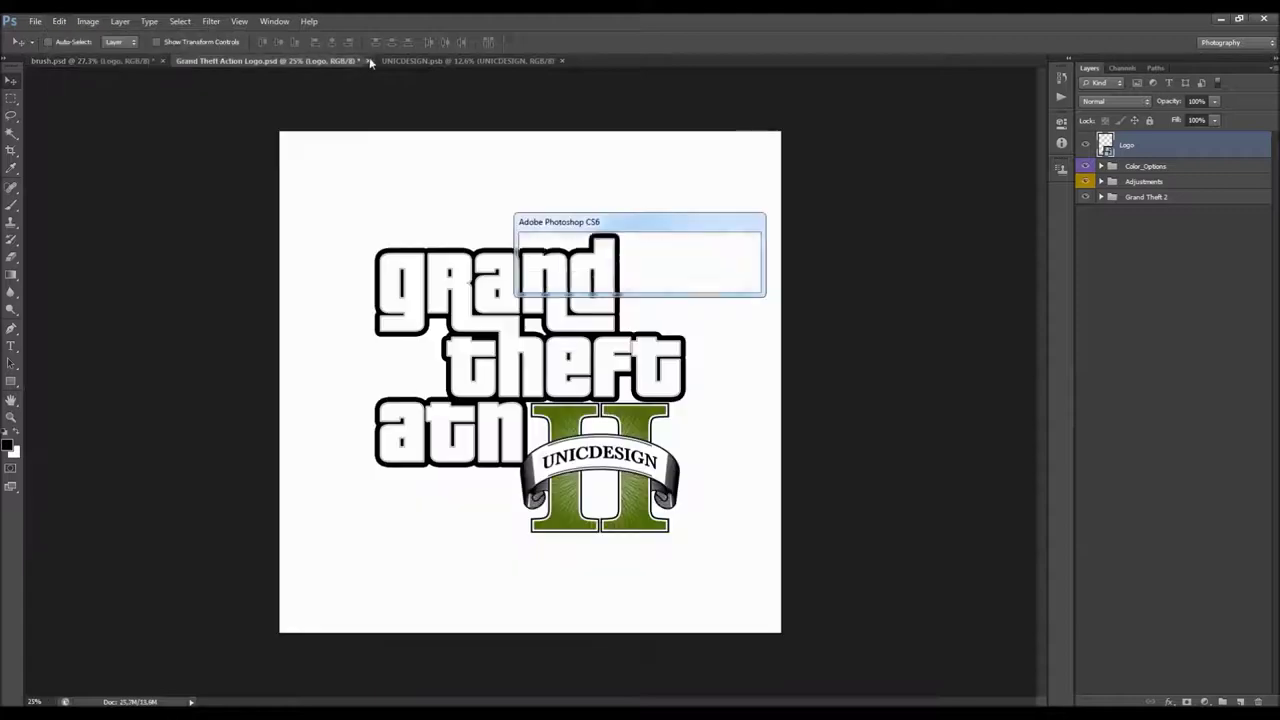
left_click(657, 284)
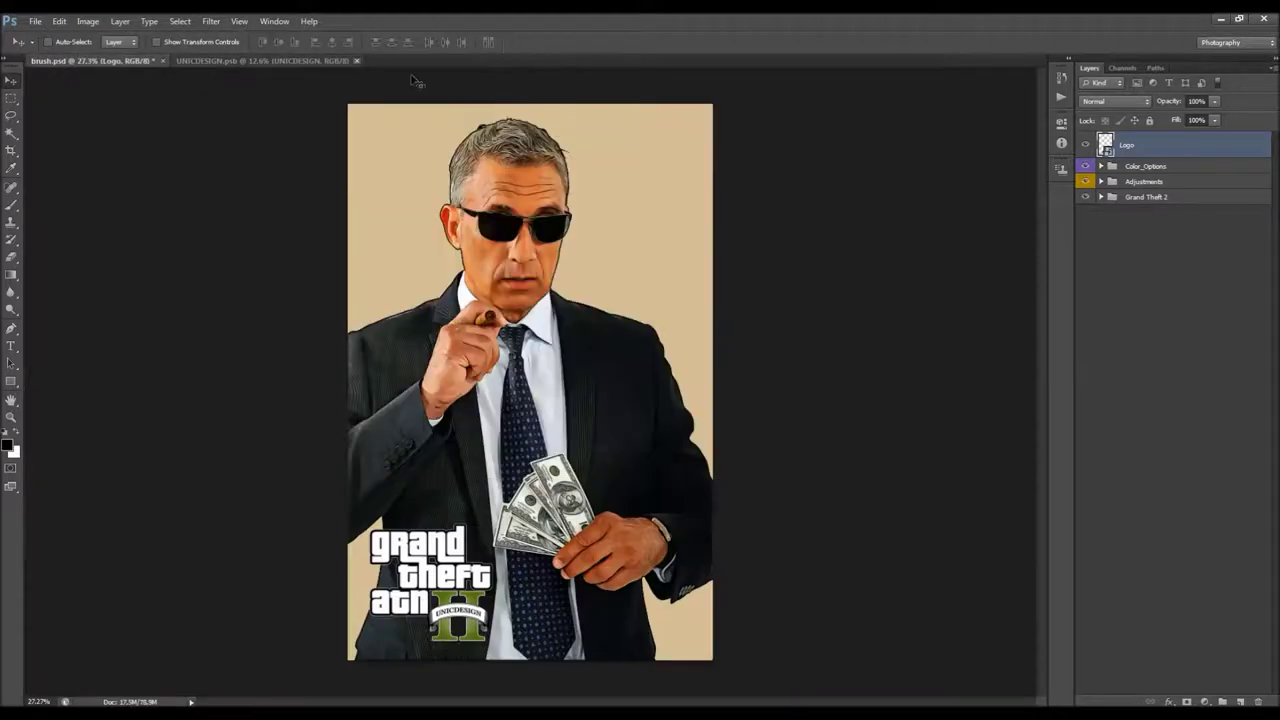
left_click(335, 62)
key("ctrl+w")
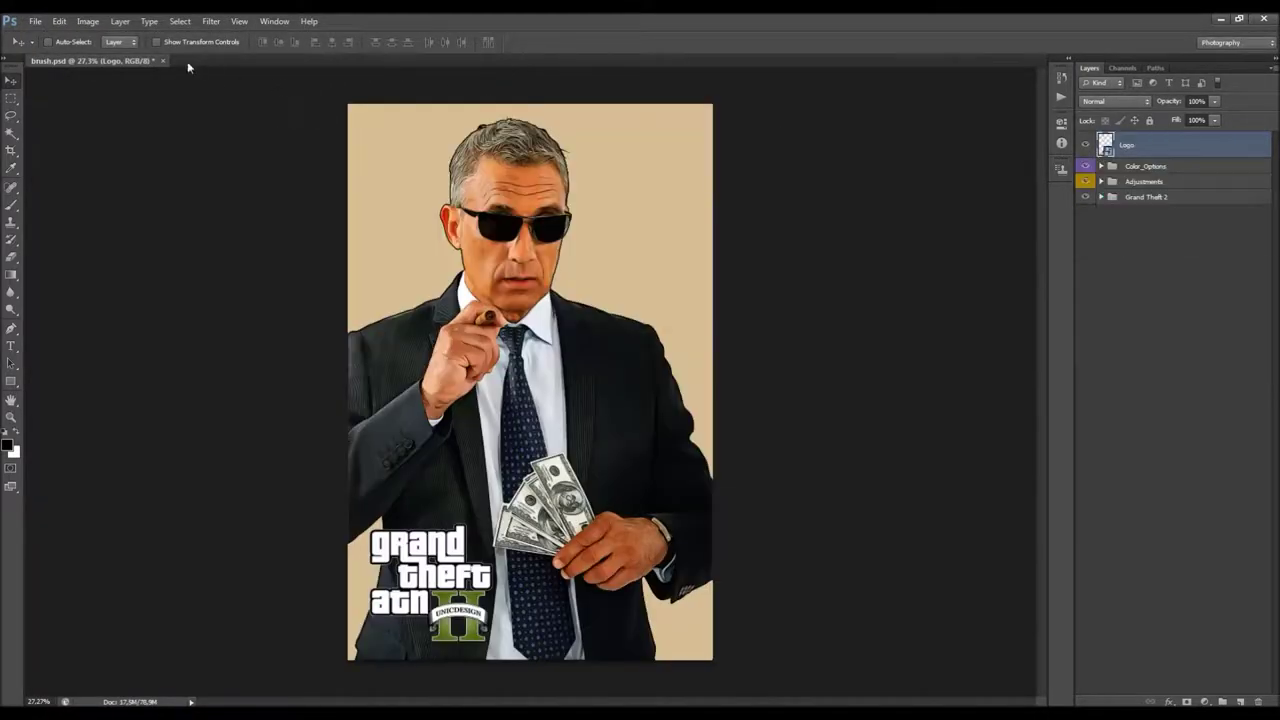
Open the Grand Theft Text Effect Photoshop file from the Desktop.
left_click(36, 21)
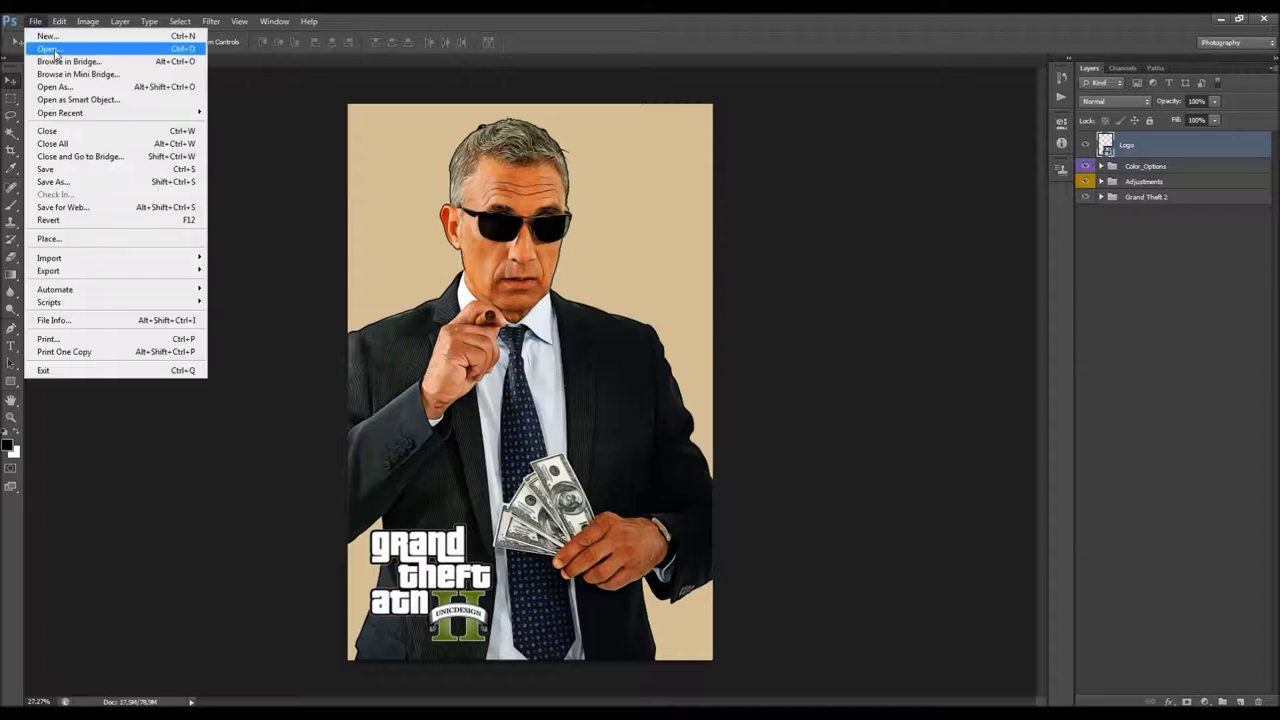
left_click(45, 49)
scroll(698, 335, "down", 5)
left_click(605, 358)
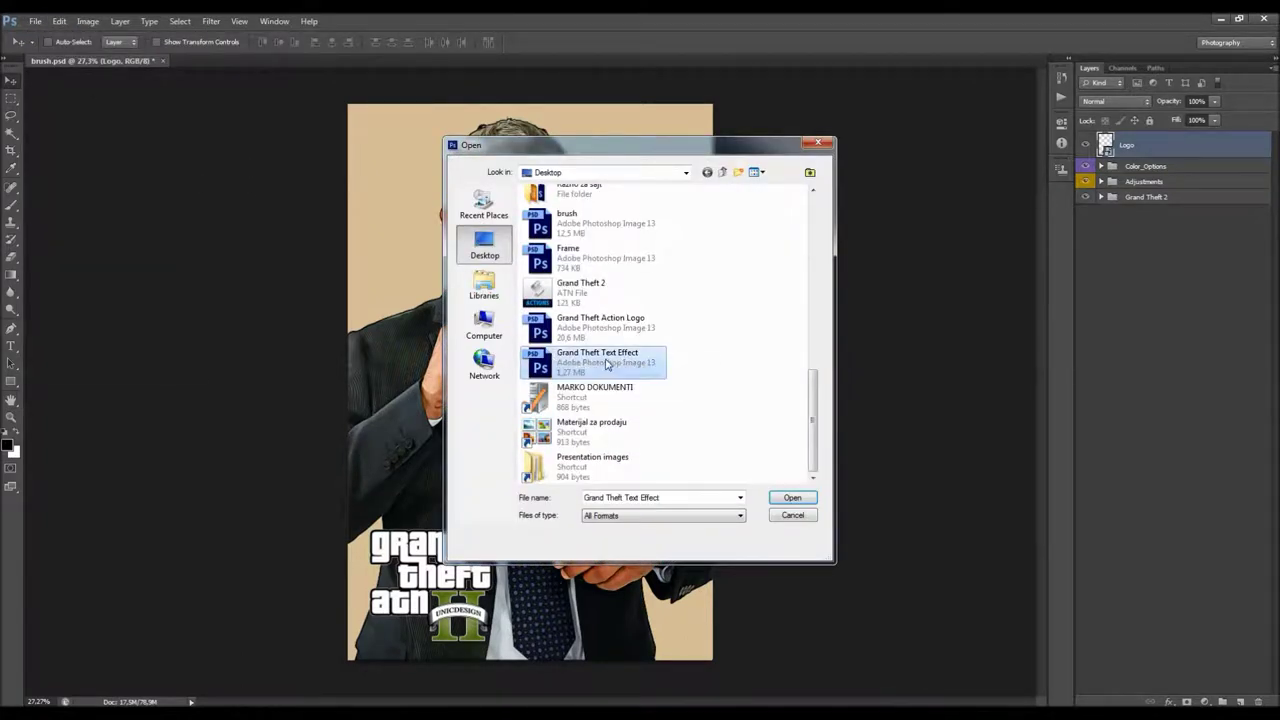
double_click(600, 364)
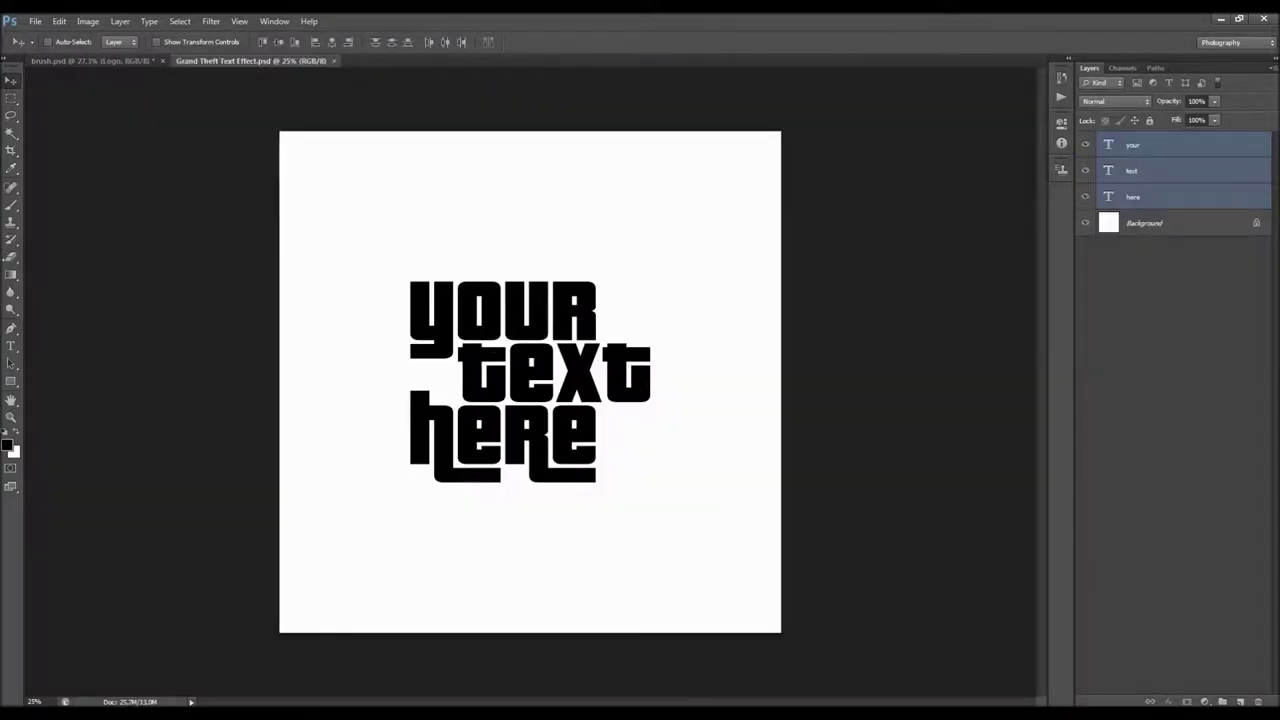
Open the "your" text layer for editing with the Type tool and select its whole text.
left_click(10, 346)
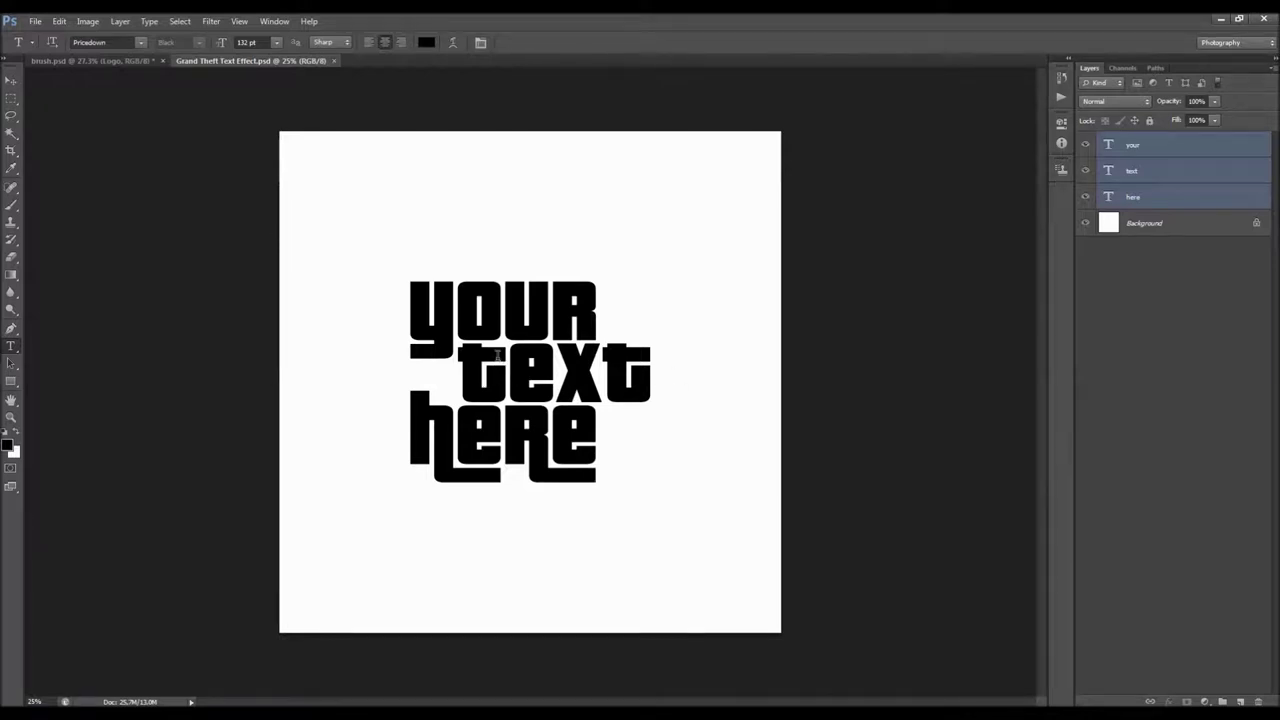
left_click(453, 330)
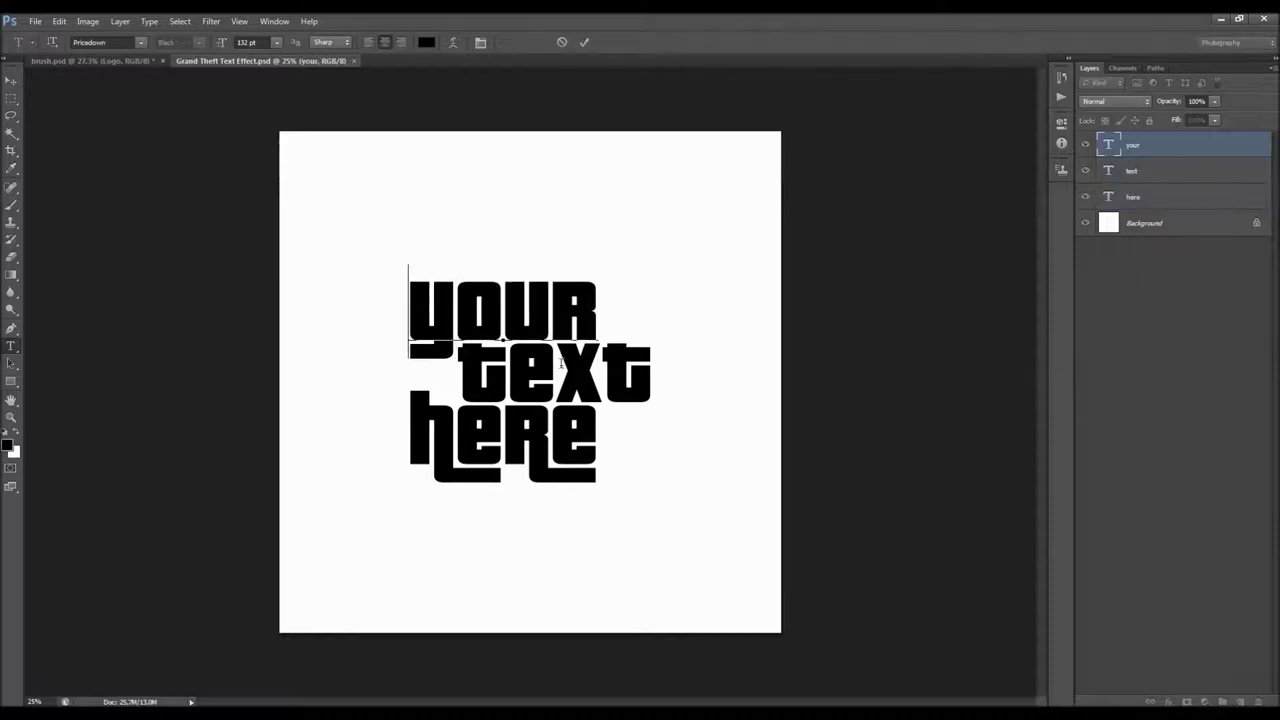
key("ctrl+a")
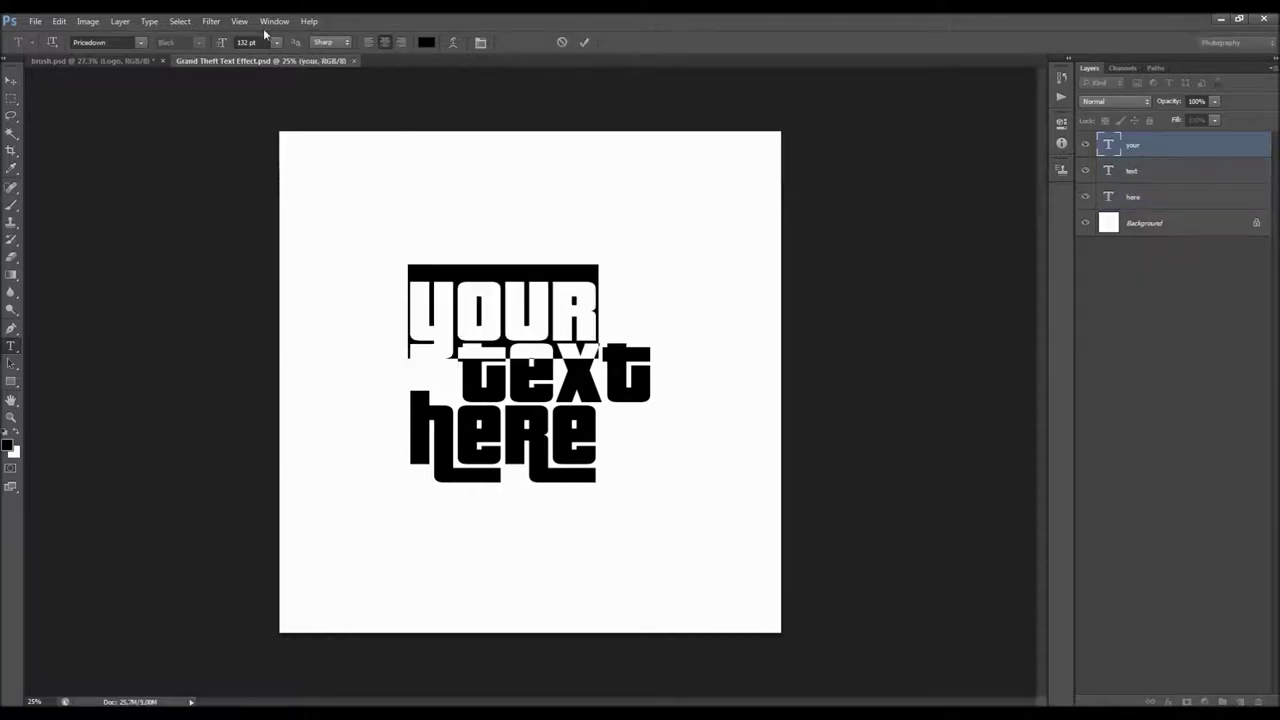
left_click(585, 43)
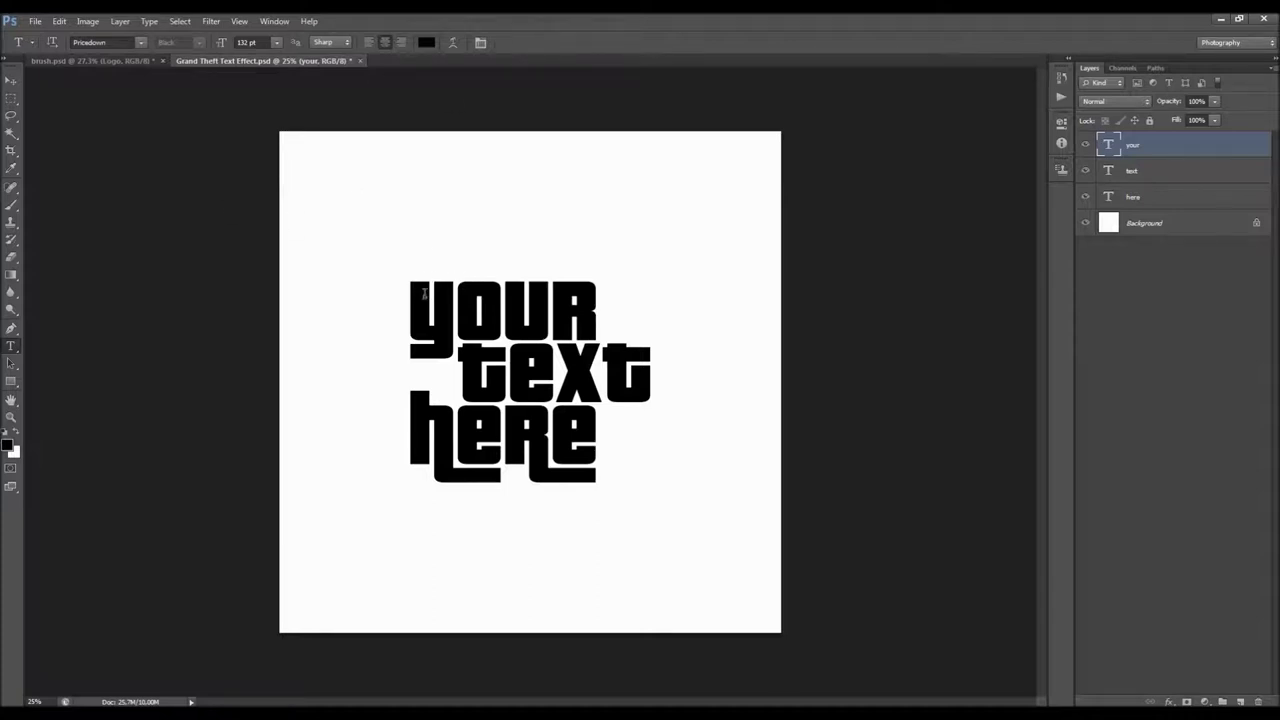
left_click_drag(428, 285, 651, 421)
left_click(585, 43)
Merge the "your", "text" and "here" type layers into a single layer.
left_click(1145, 197, "shift")
left_click(1158, 154)
left_click(1152, 196, "shift")
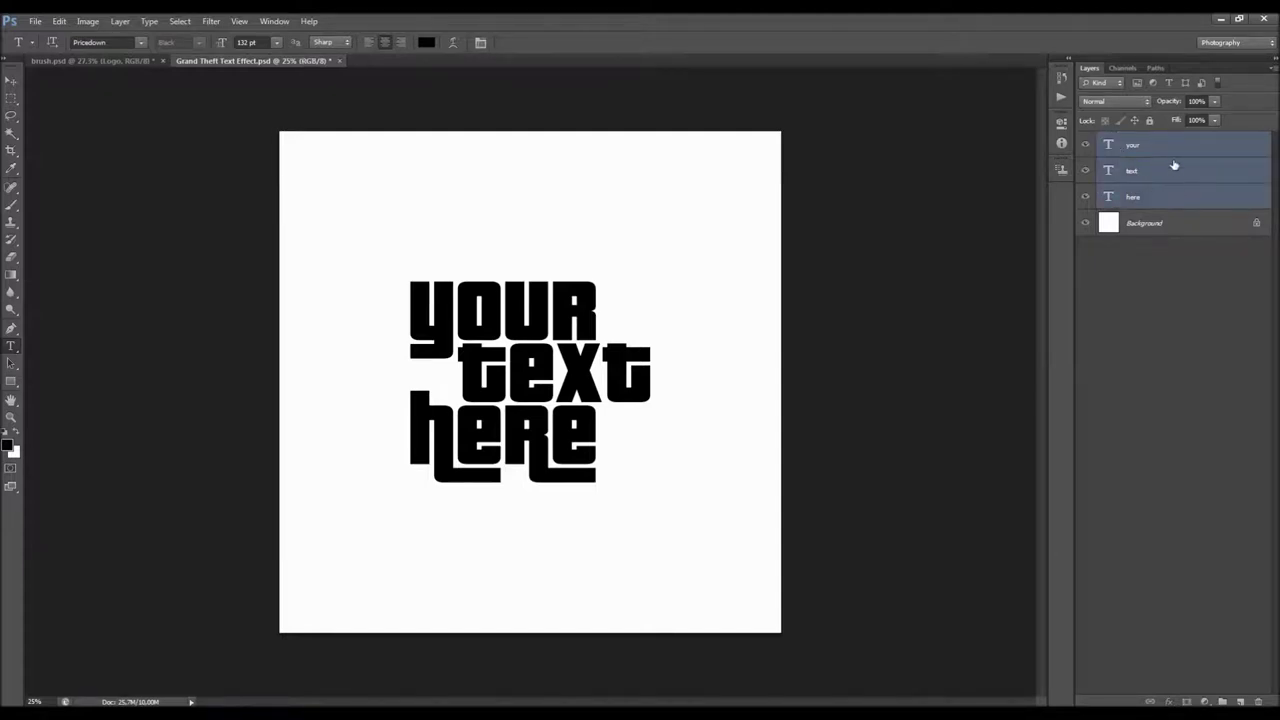
right_click(1168, 149)
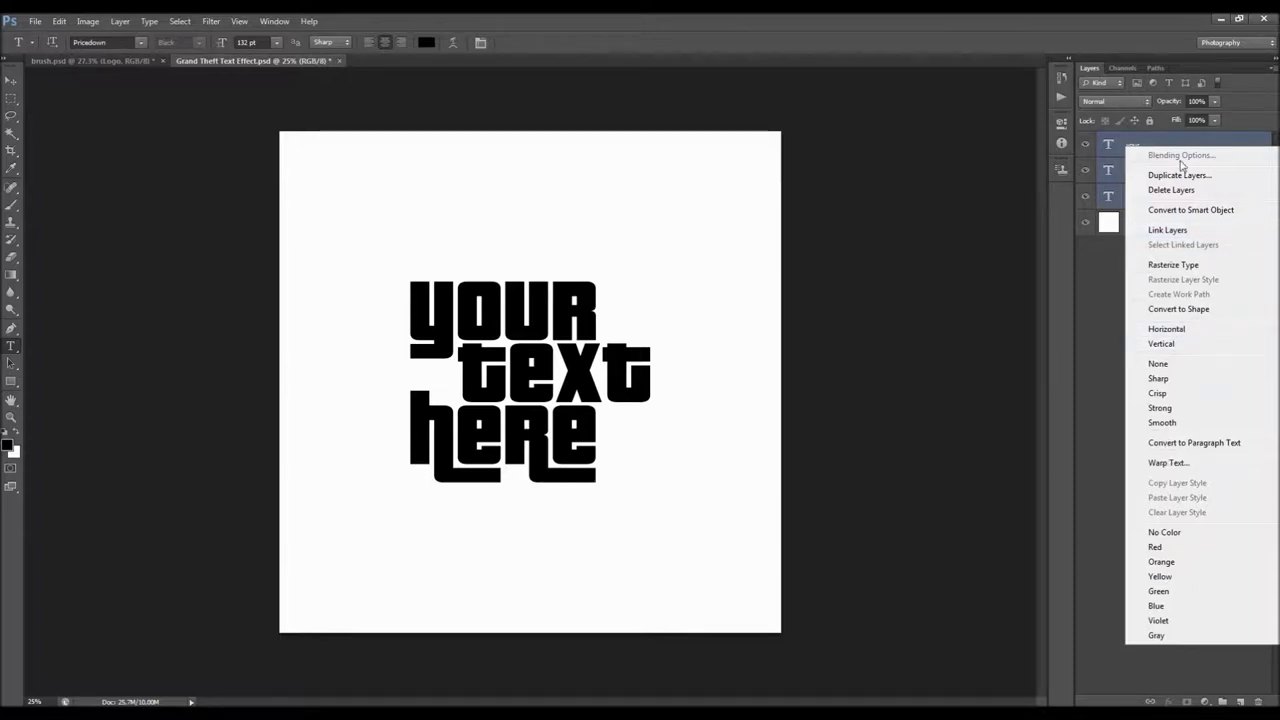
right_click(1202, 138)
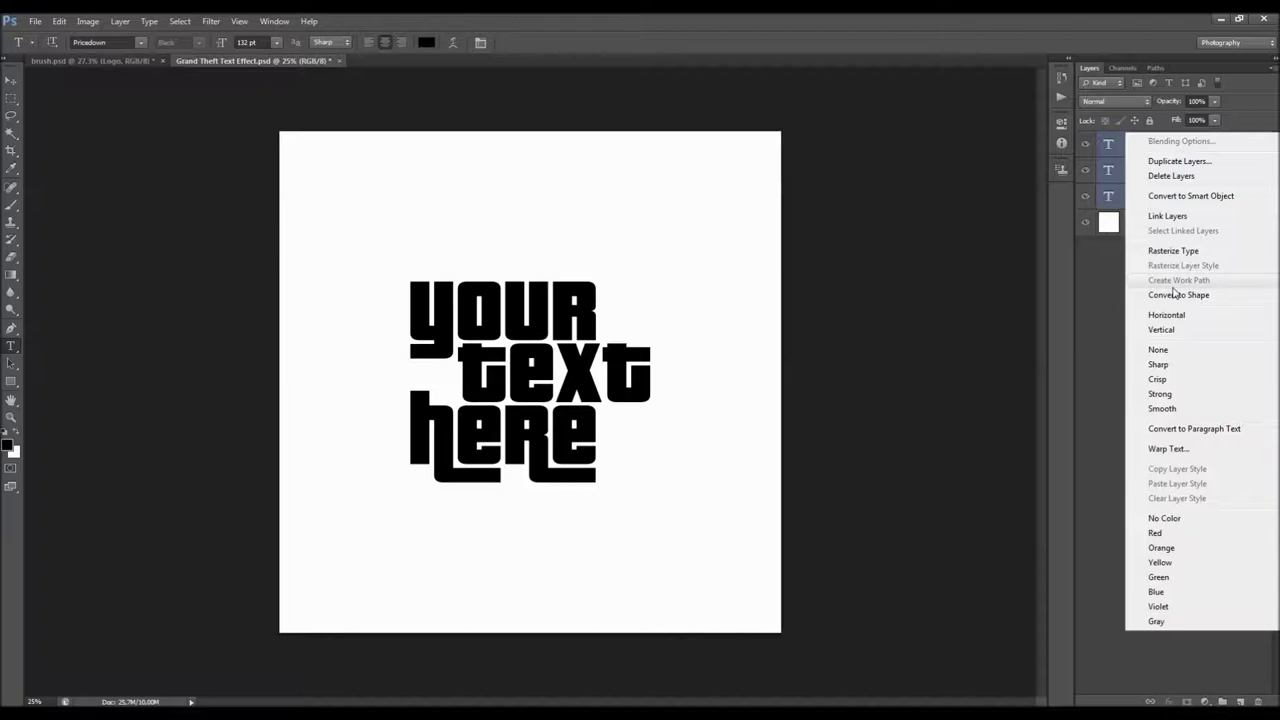
left_click(1105, 287)
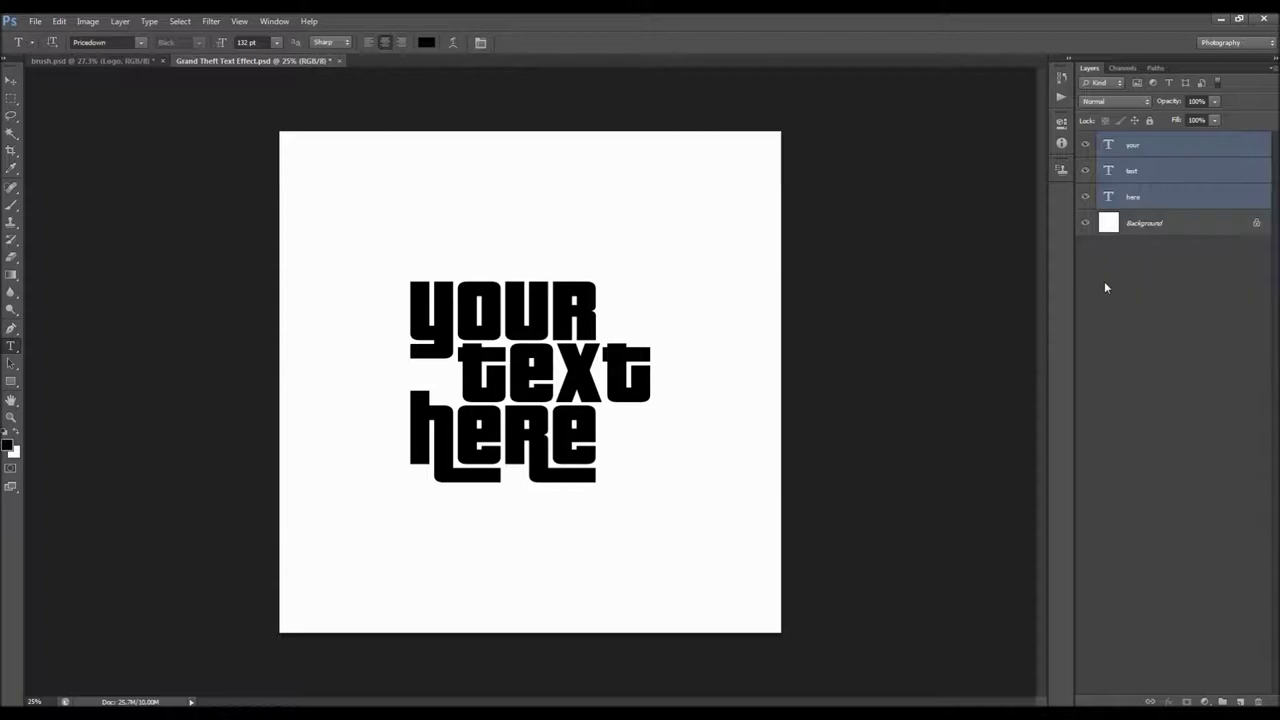
key("ctrl+e")
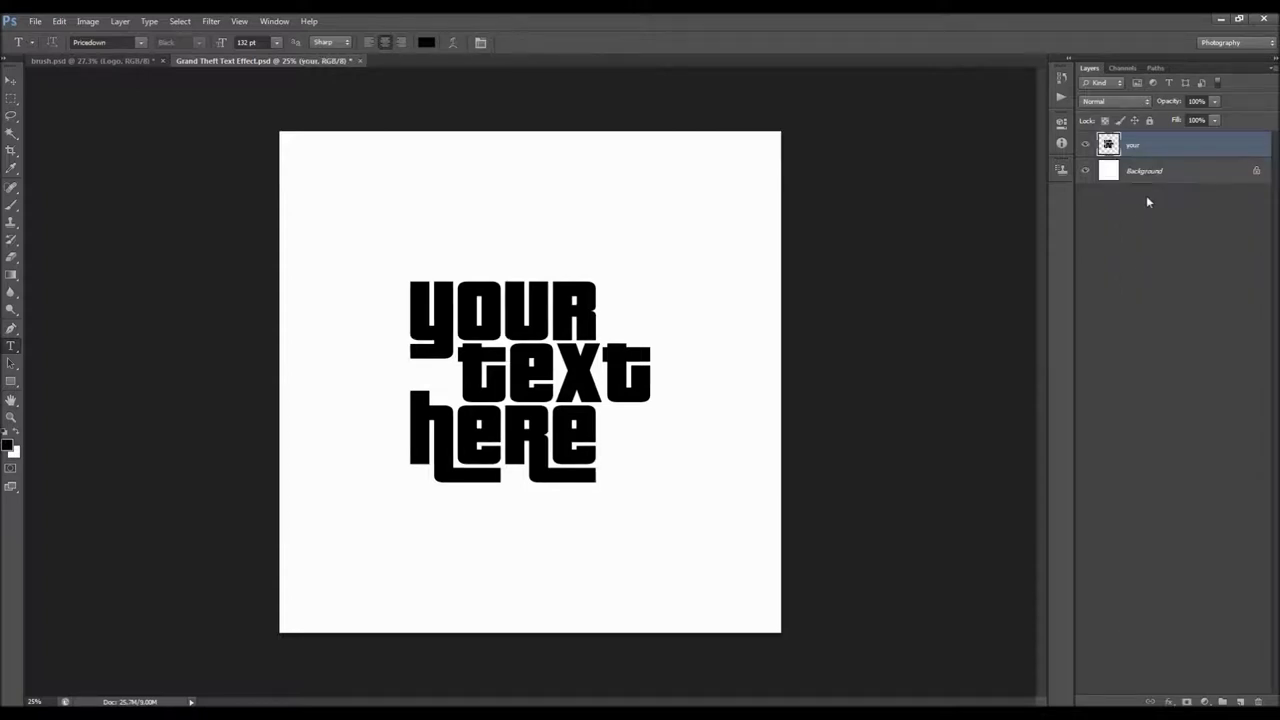
Rename the merged layer to Text and bring up the list of available actions.
double_click(1133, 145)
key("Return")
left_click(1059, 98)
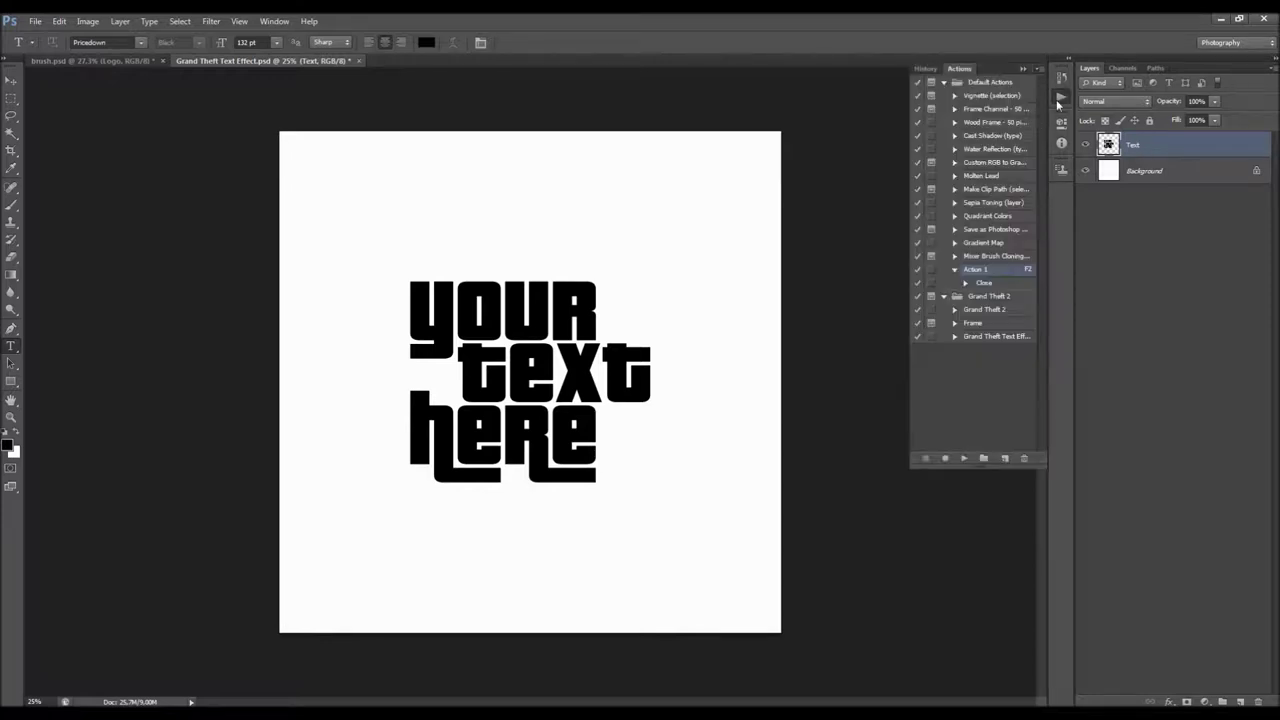
Run the Grand Theft Text Effect action on the Text layer, with the other action set collapsed and the action names fully readable.
left_click(943, 82)
left_click(966, 136)
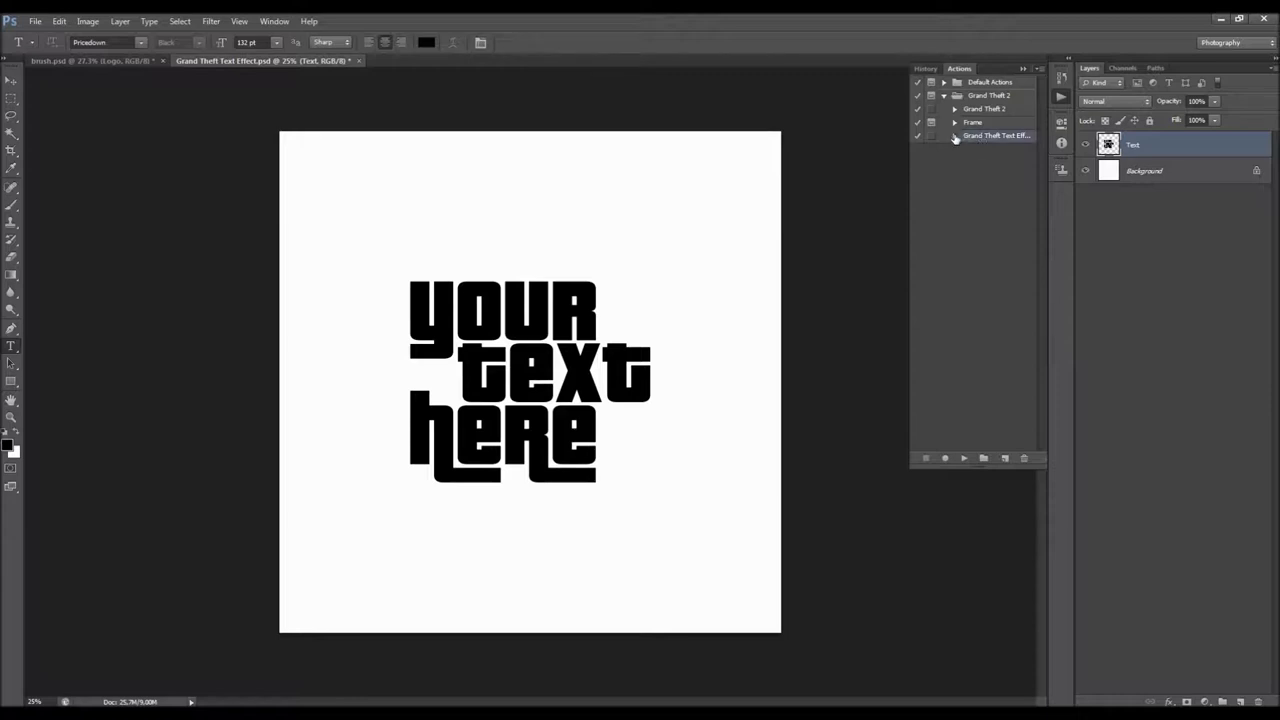
left_click(955, 136)
left_click(955, 137)
left_click_drag(909, 156, 844, 170)
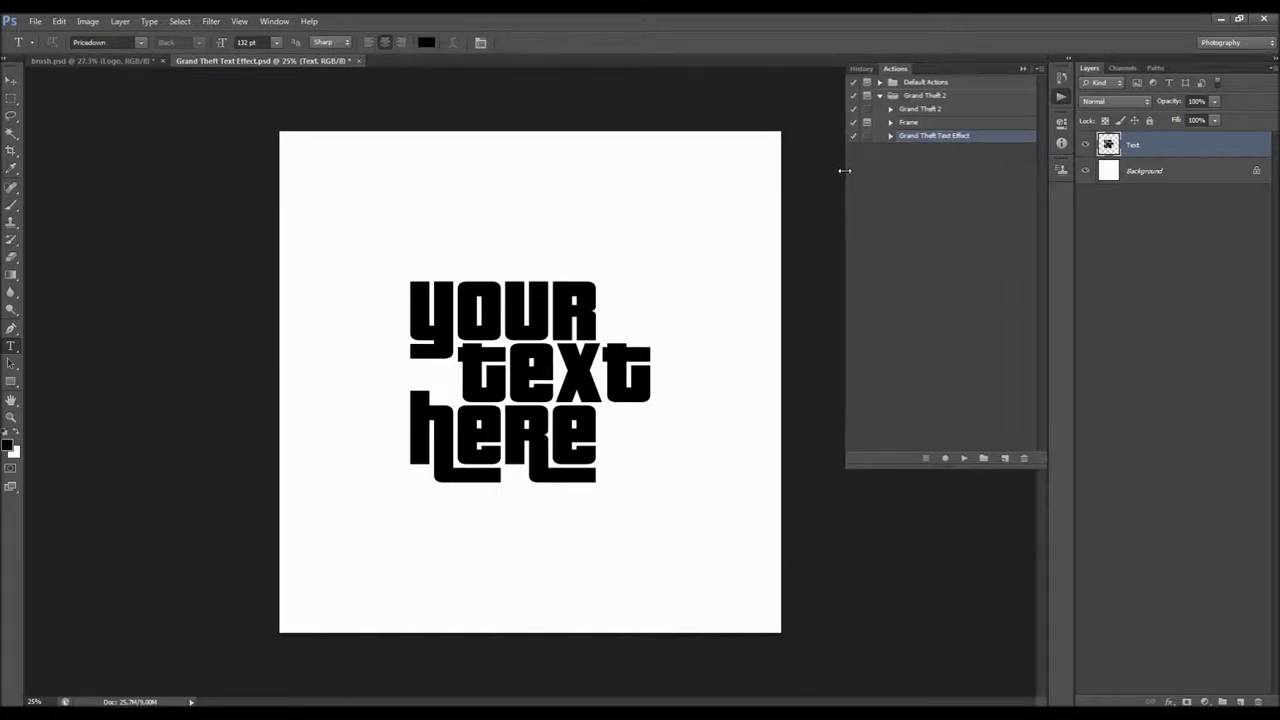
left_click(966, 458)
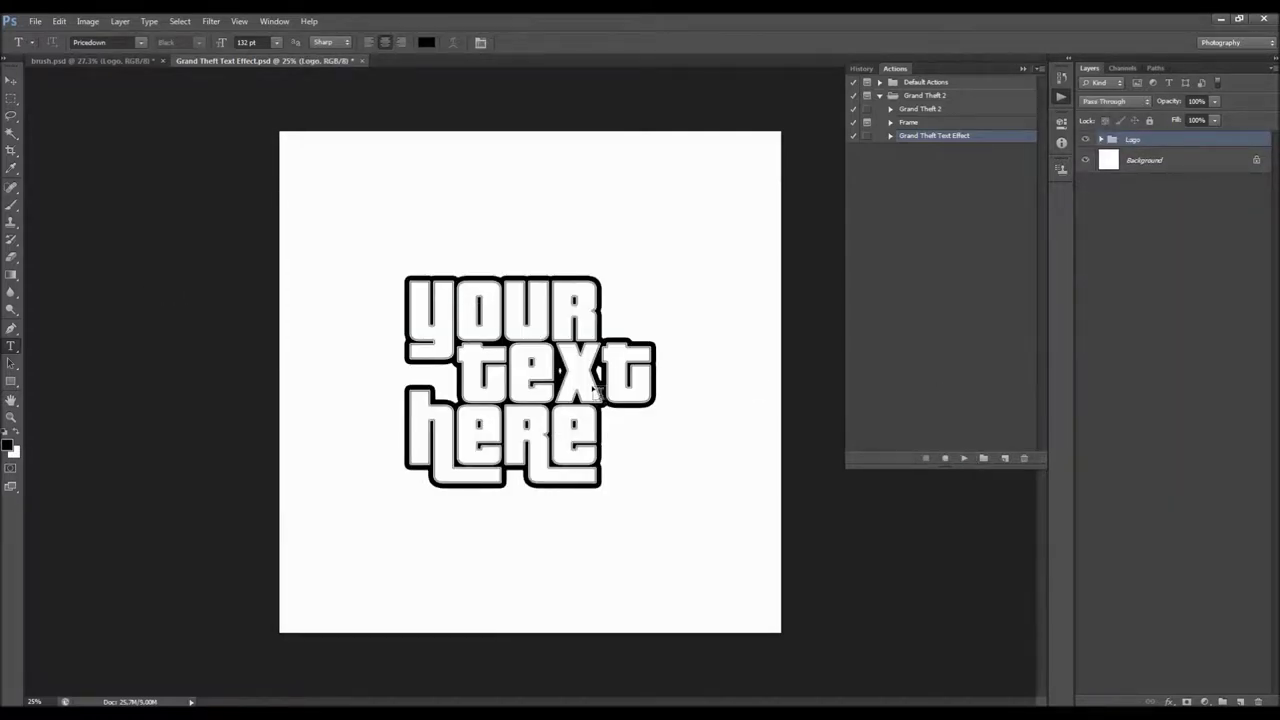
Try shifting the Logo group up and to the left with the Move tool, and undo the move.
key("z")
key("v")
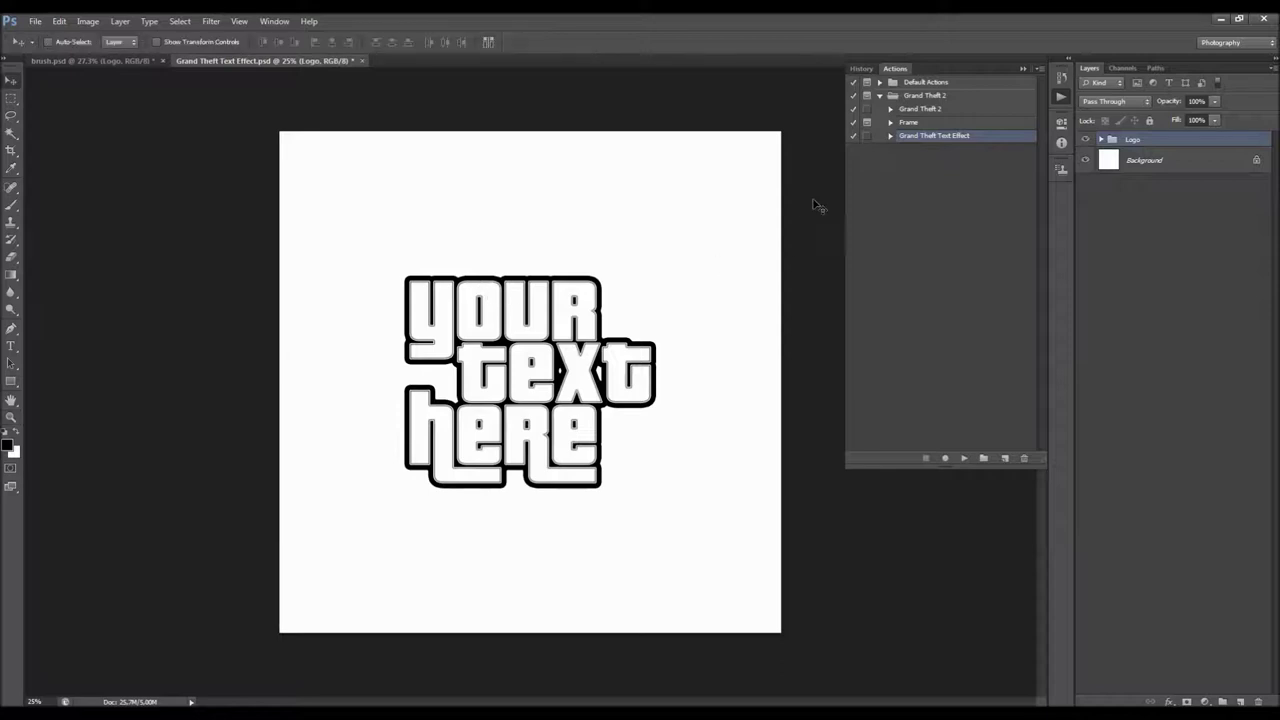
scroll(528, 306, "down", 3)
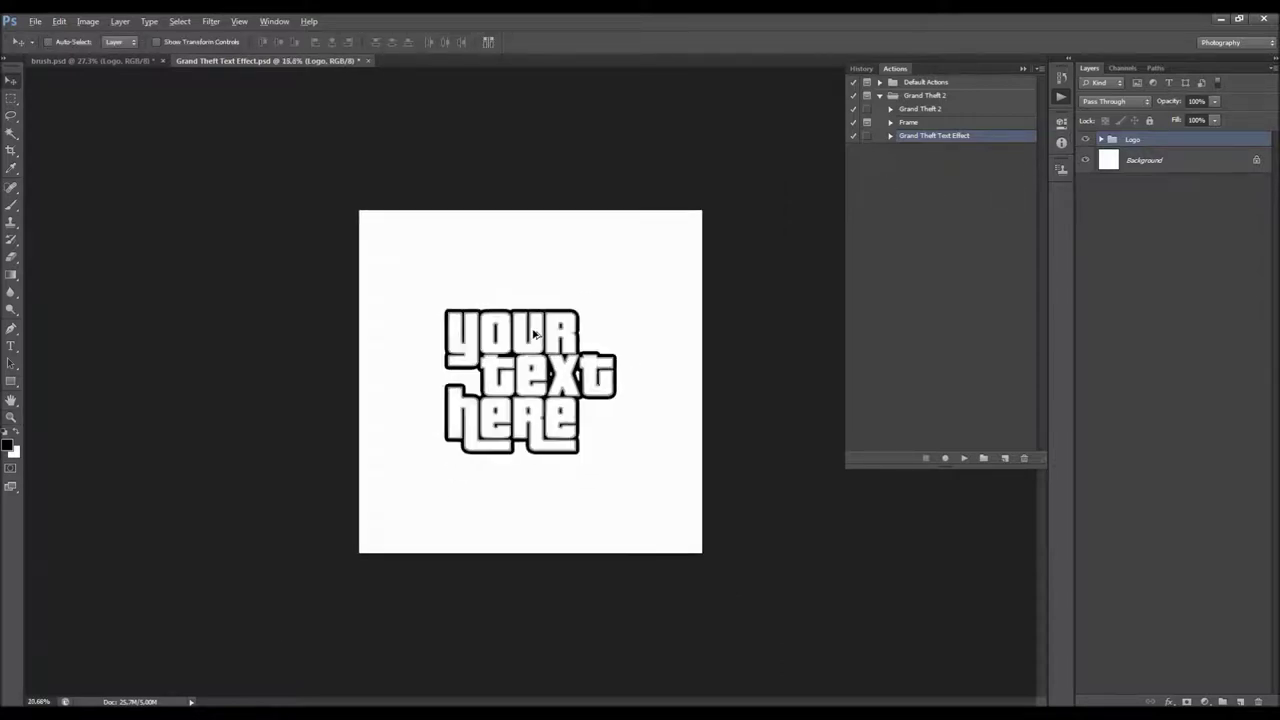
scroll(533, 358, "up", 2)
left_click_drag(537, 360, 514, 328)
key("ctrl+z")
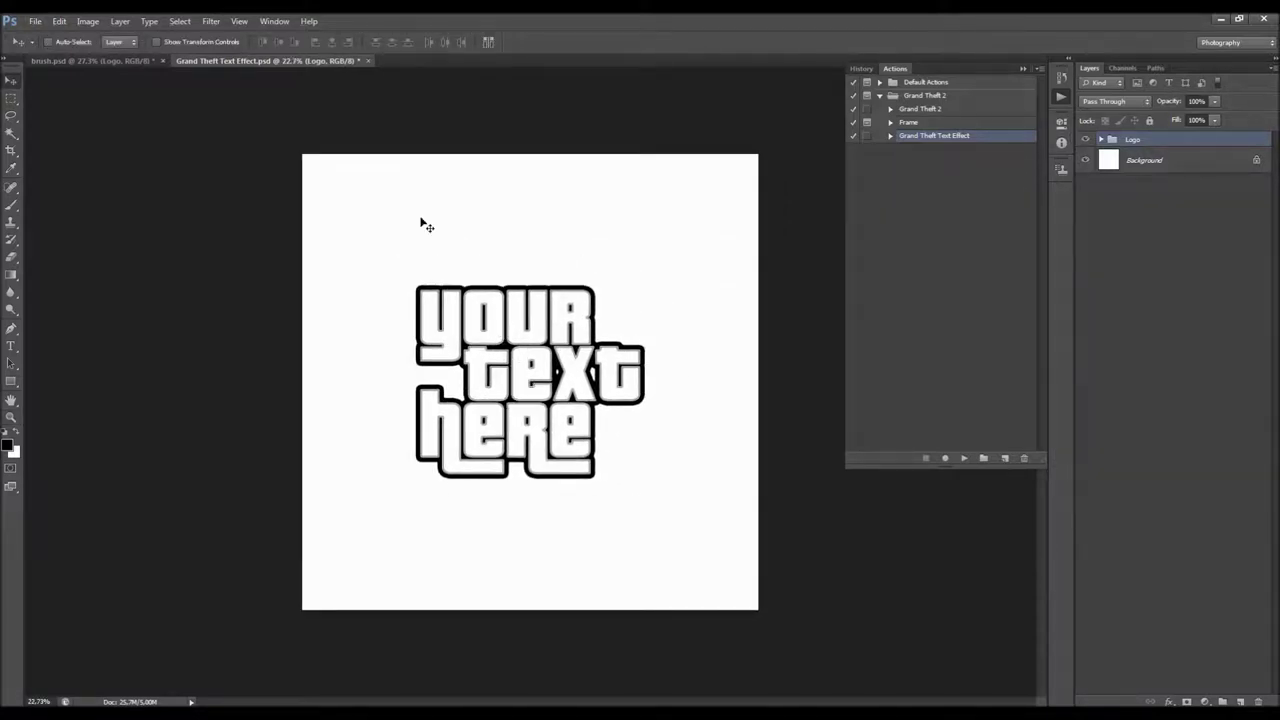
Open the Grand Theft Action Logo Photoshop file from the Desktop.
left_click(35, 21)
left_click(45, 42)
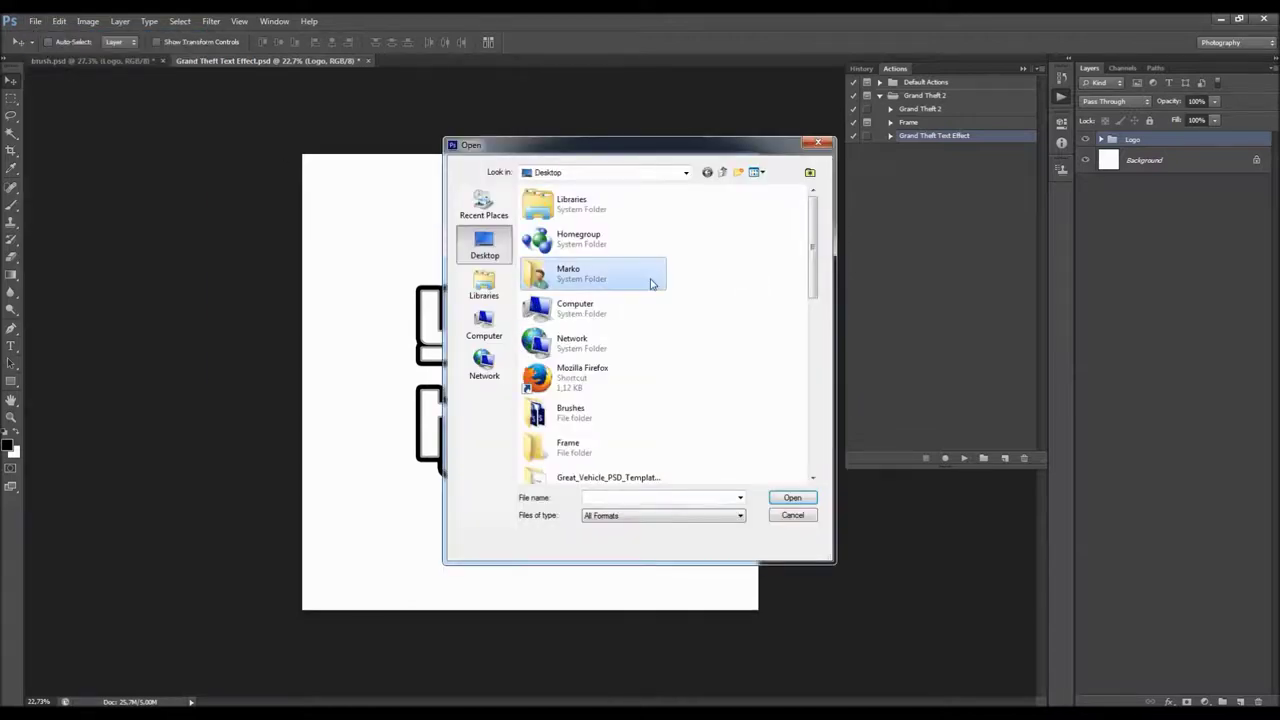
scroll(638, 316, "down", 3)
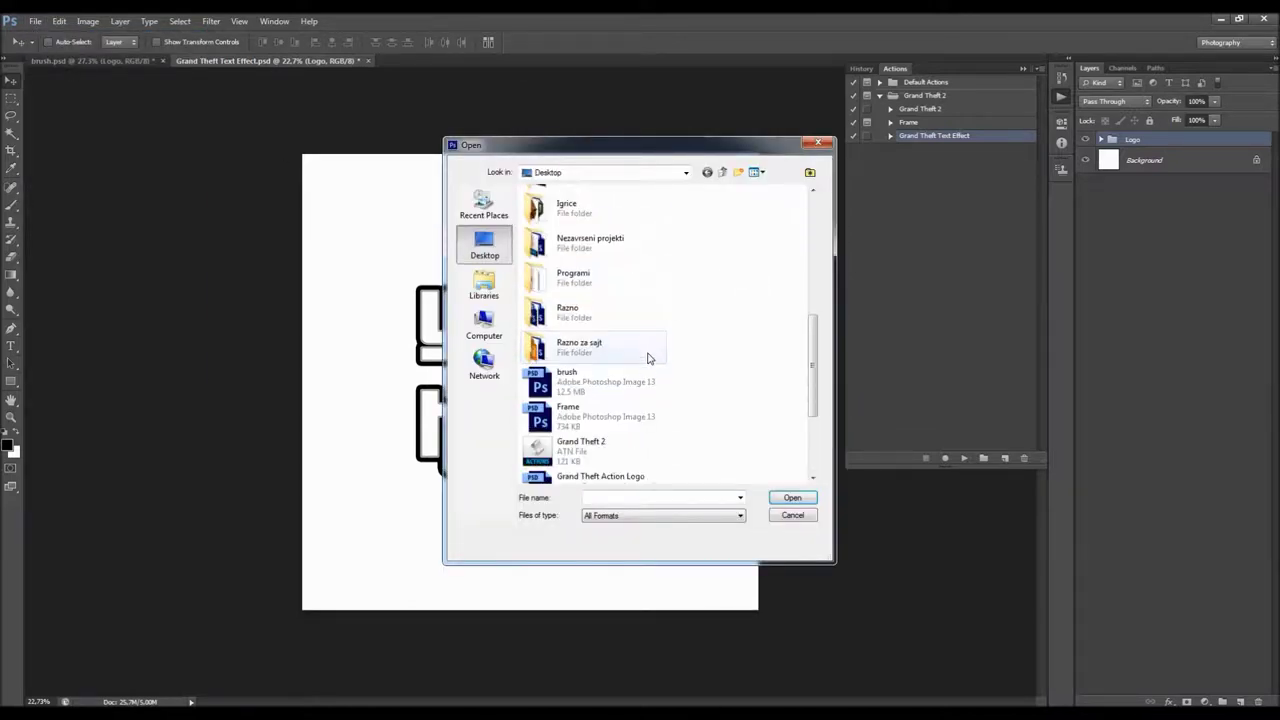
scroll(648, 358, "down", 3)
double_click(651, 337)
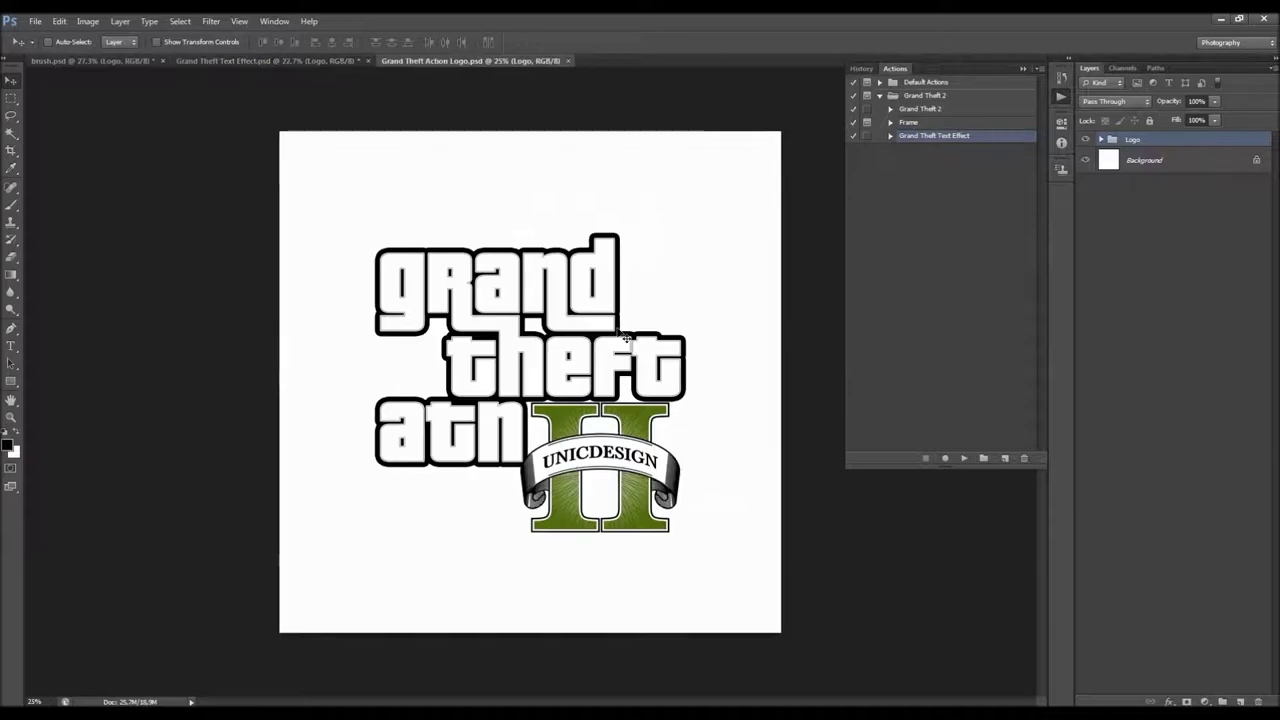
Copy the Graphic Element layer from the logo's group into the text effect document, placing it over the text's lower-right corner.
left_click(1103, 139)
left_click(1126, 158)
left_click_drag(777, 277, 671, 430)
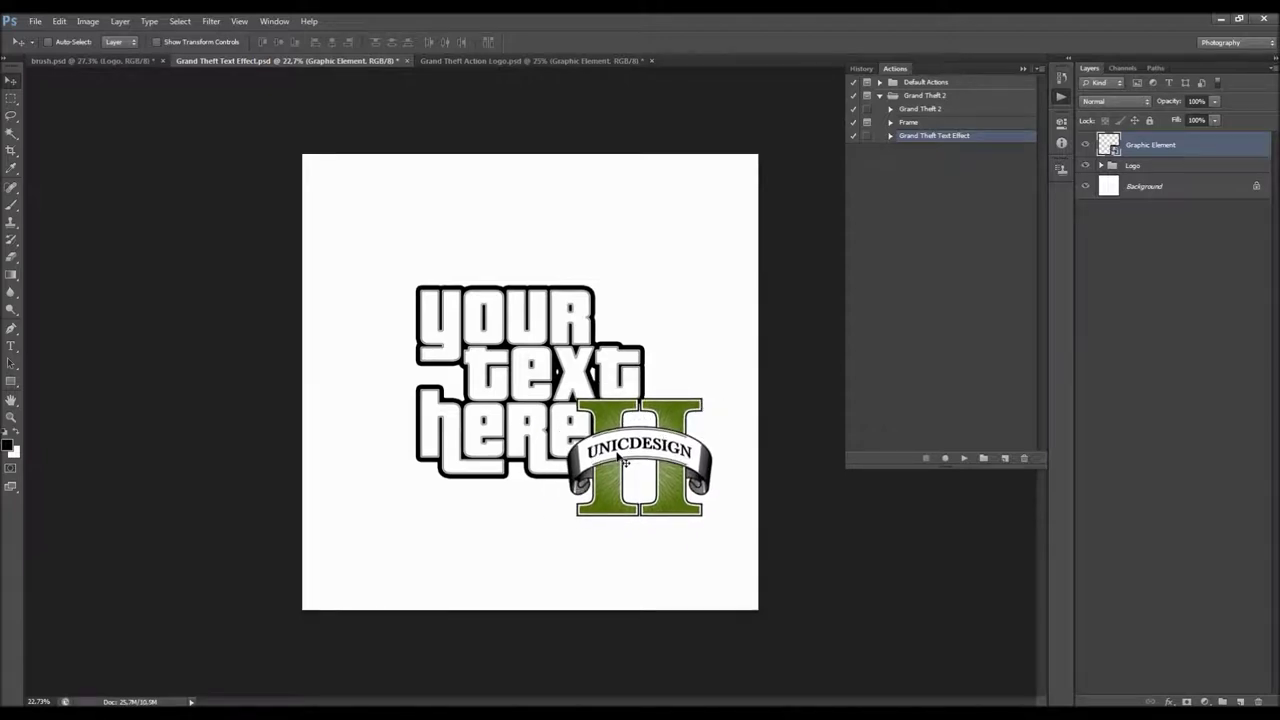
left_click(506, 63)
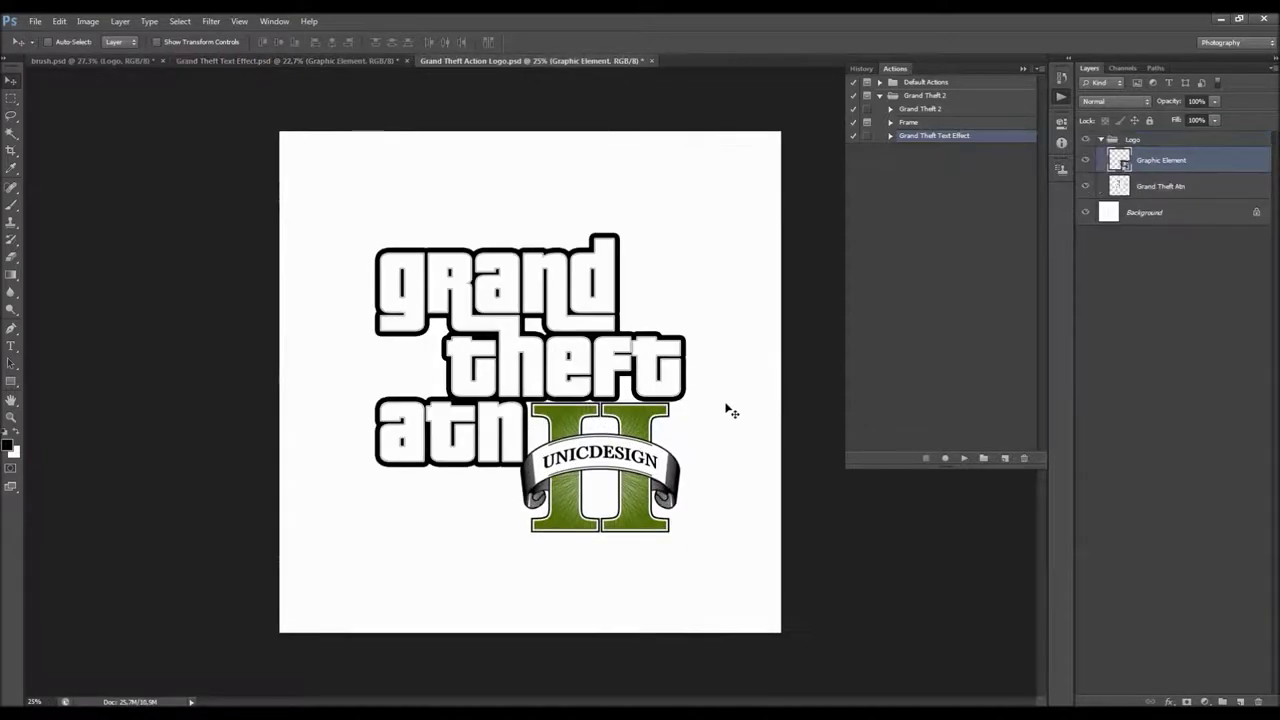
left_click(345, 62)
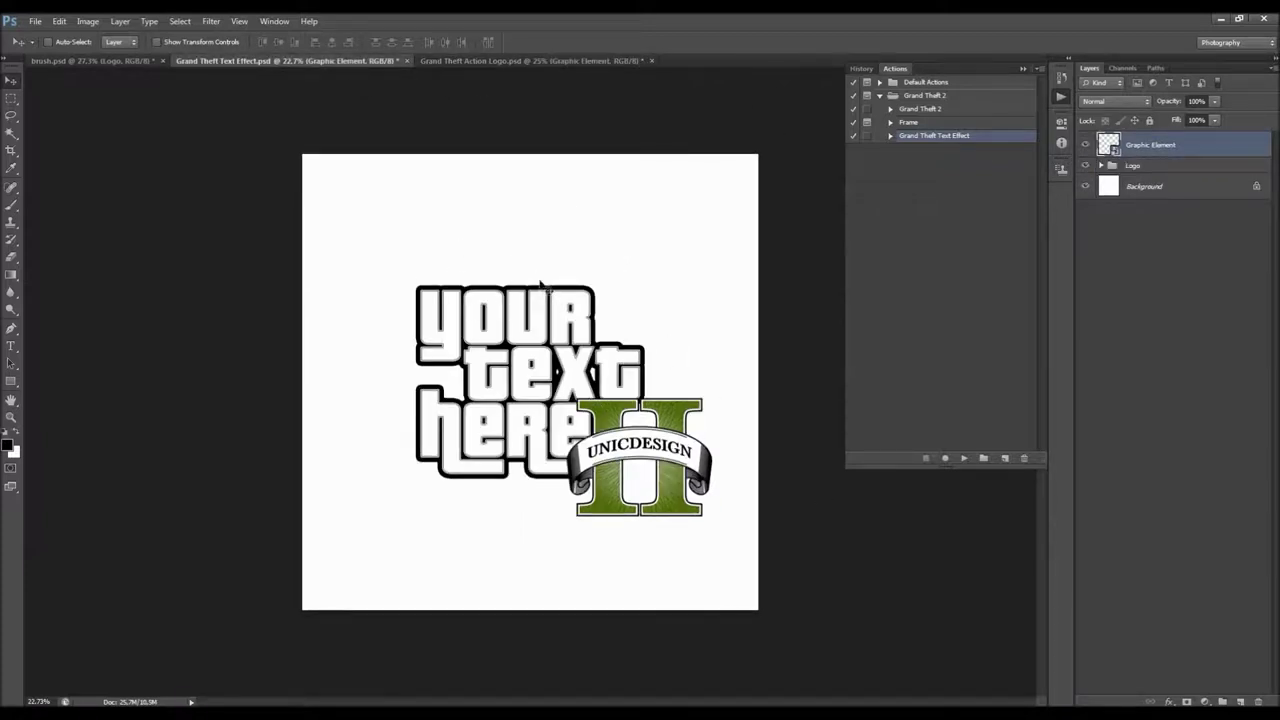
Close the Grand Theft Text Effect and Grand Theft Action Logo documents without saving.
left_click(406, 61)
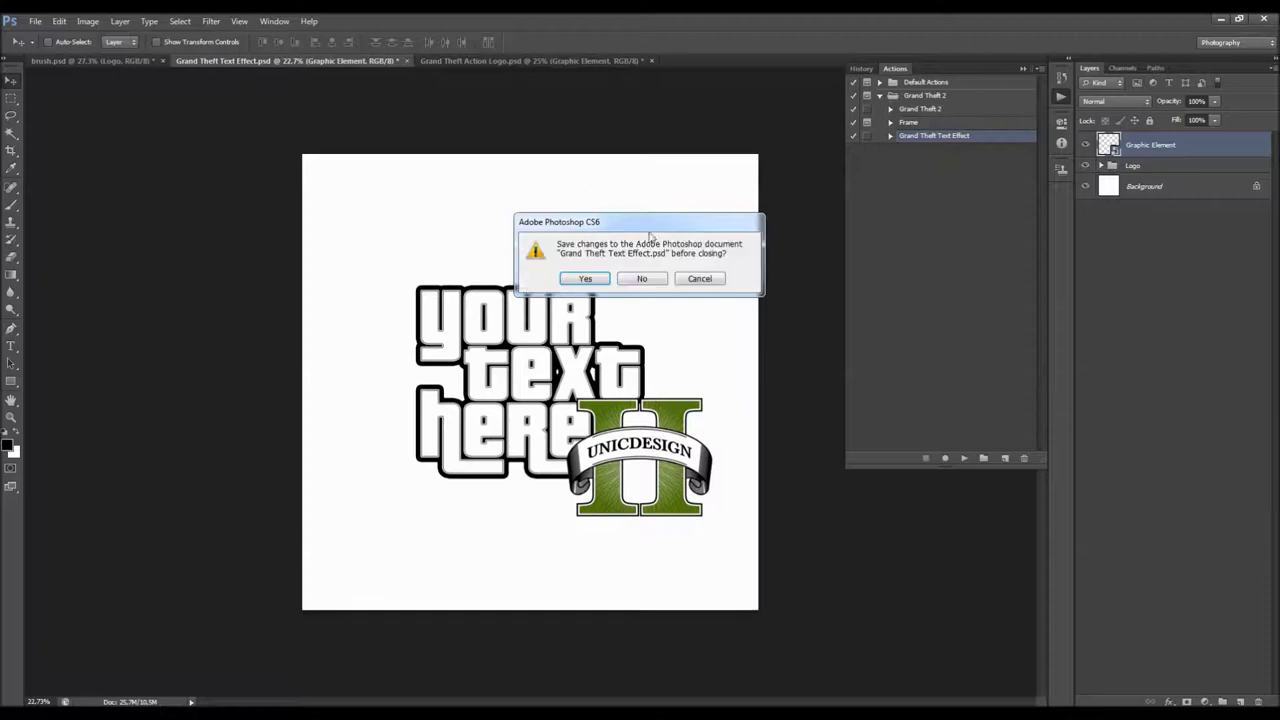
left_click(643, 278)
key("F2")
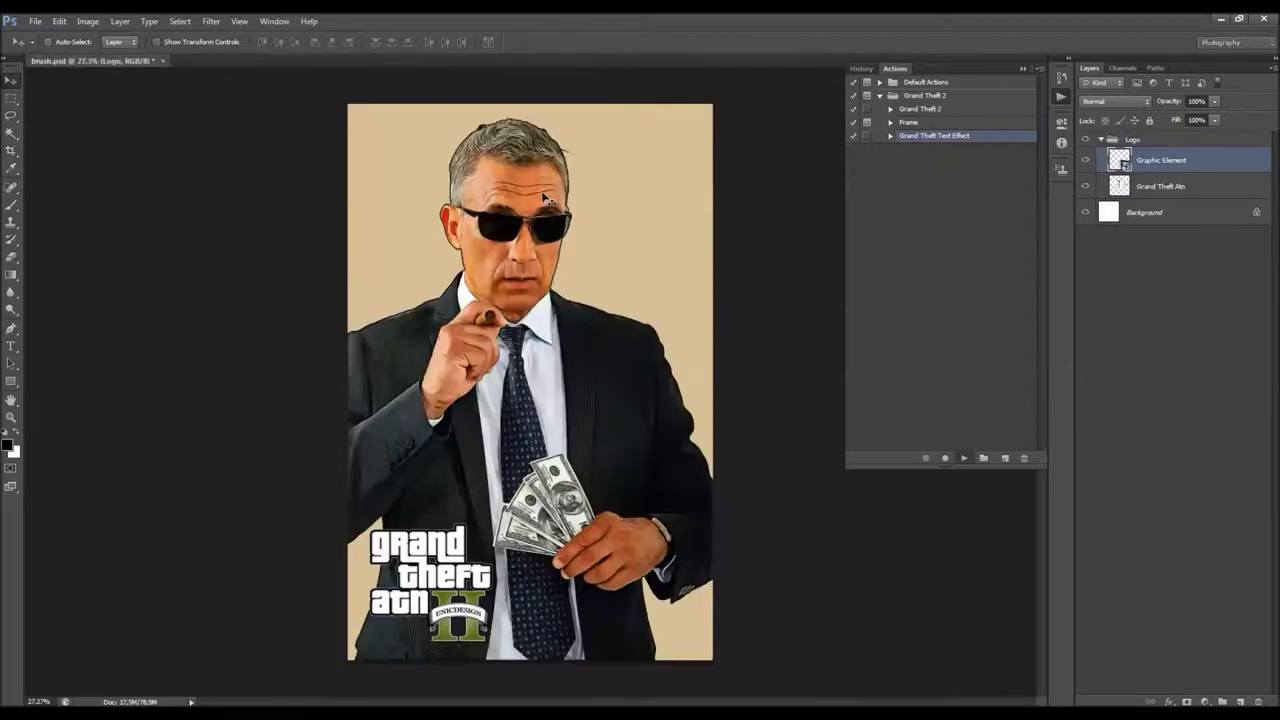
Select the Frame action in the Grand Theft 2 set and close the brush document without saving.
left_click(880, 82)
left_click(940, 100)
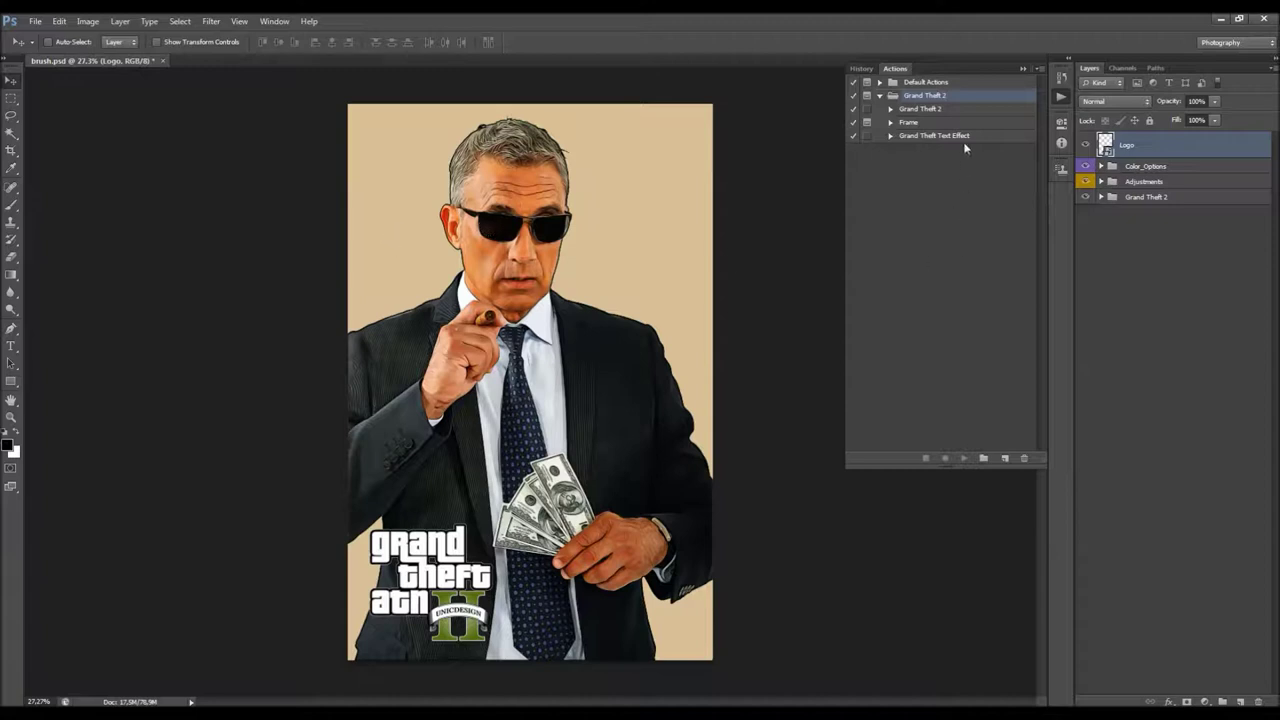
left_click(911, 122)
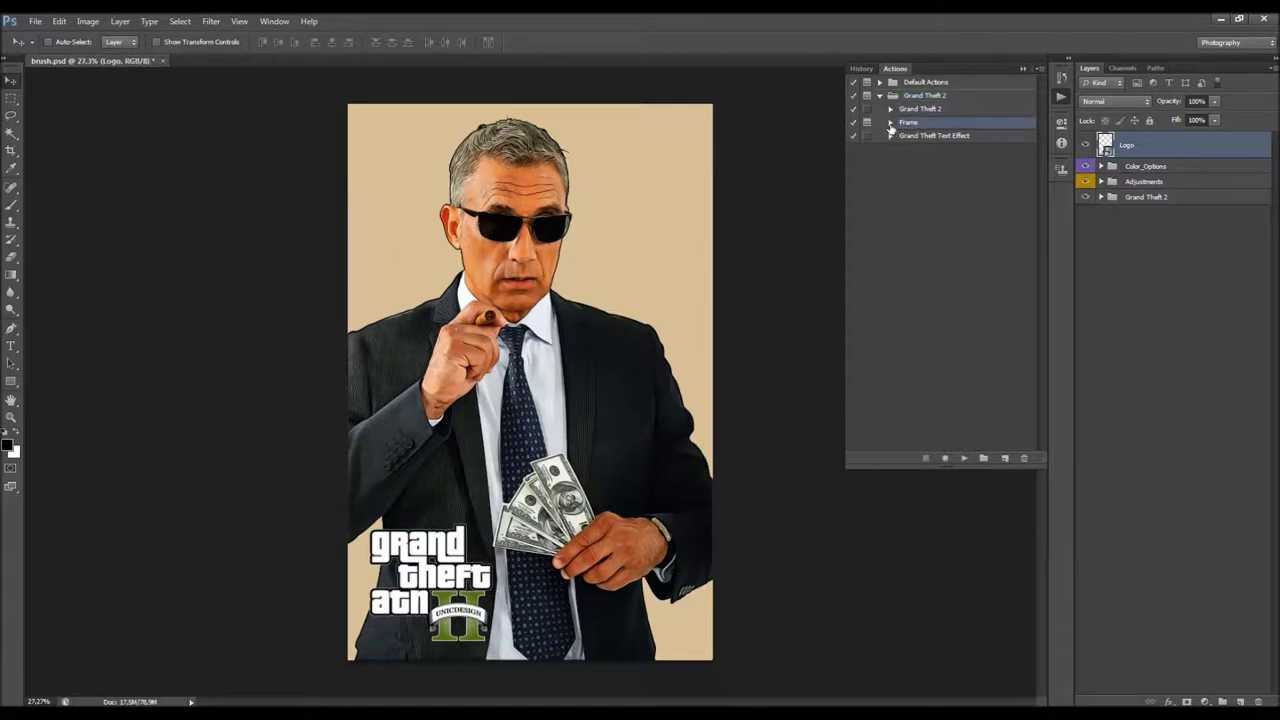
left_click(163, 62)
left_click(650, 280)
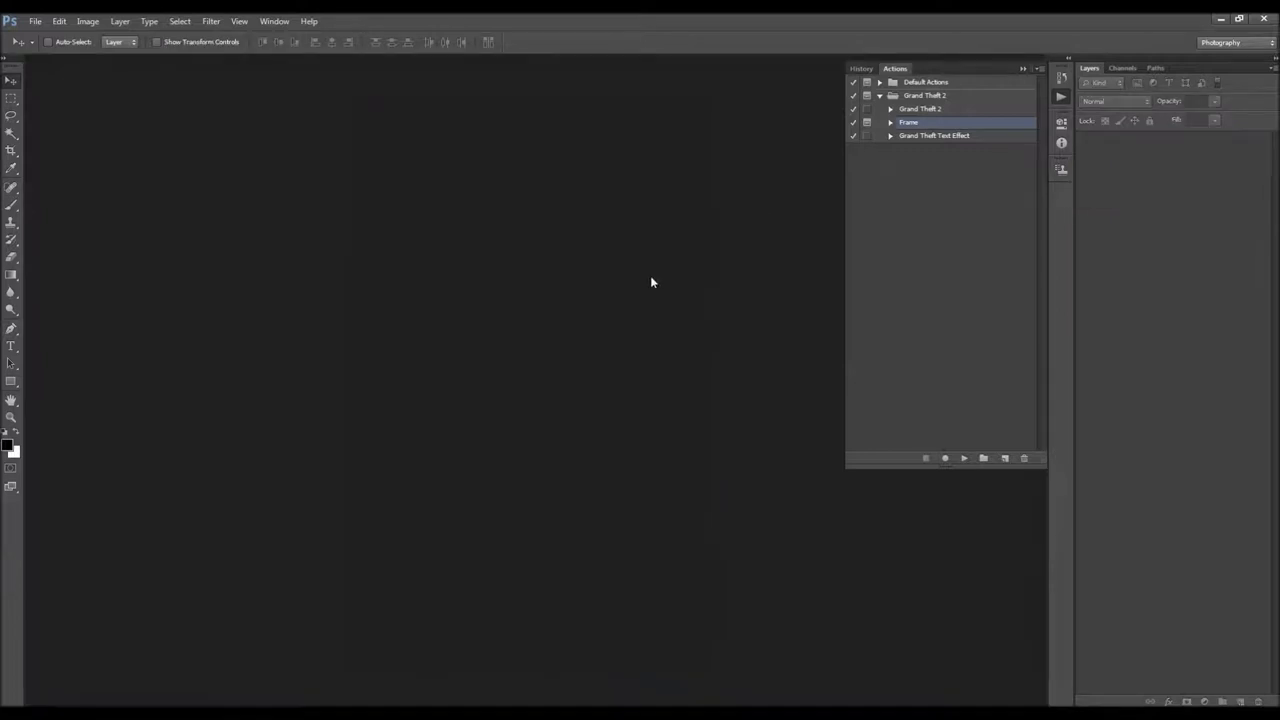
Browse the Desktop files and look at the photos stored in the Frame folder.
left_click(35, 21)
left_click(52, 49)
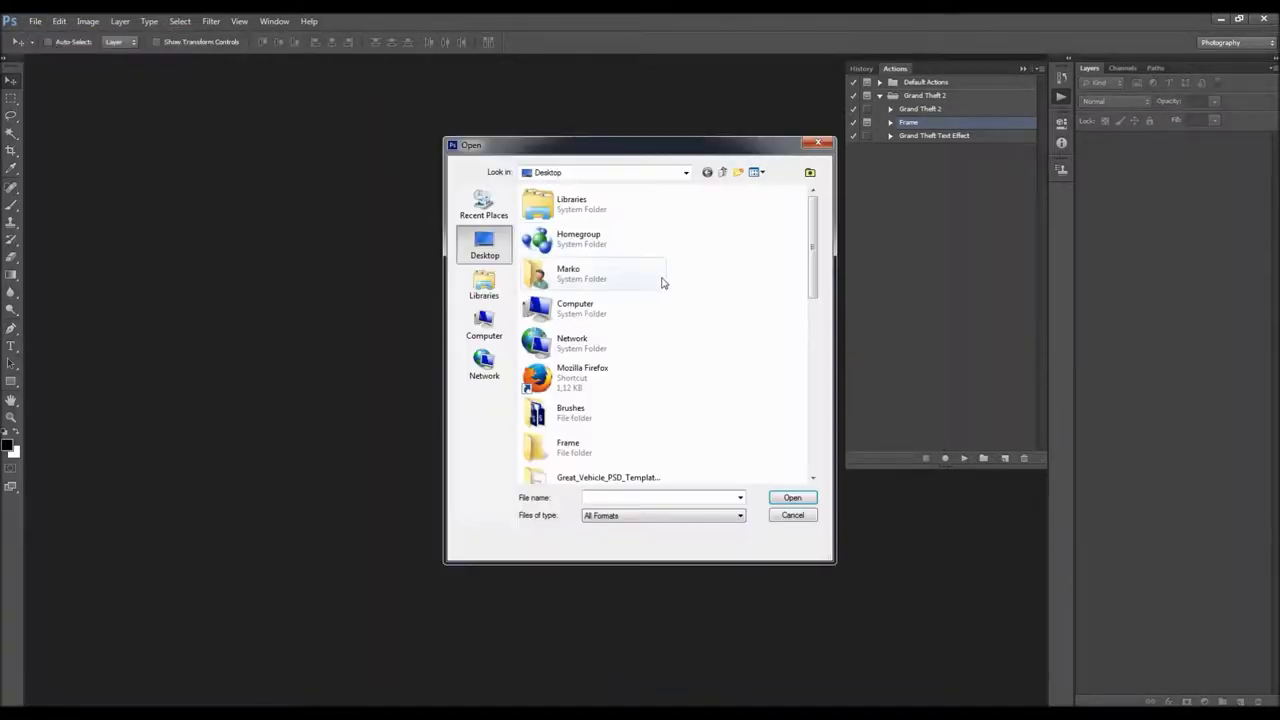
scroll(714, 333, "down", 5)
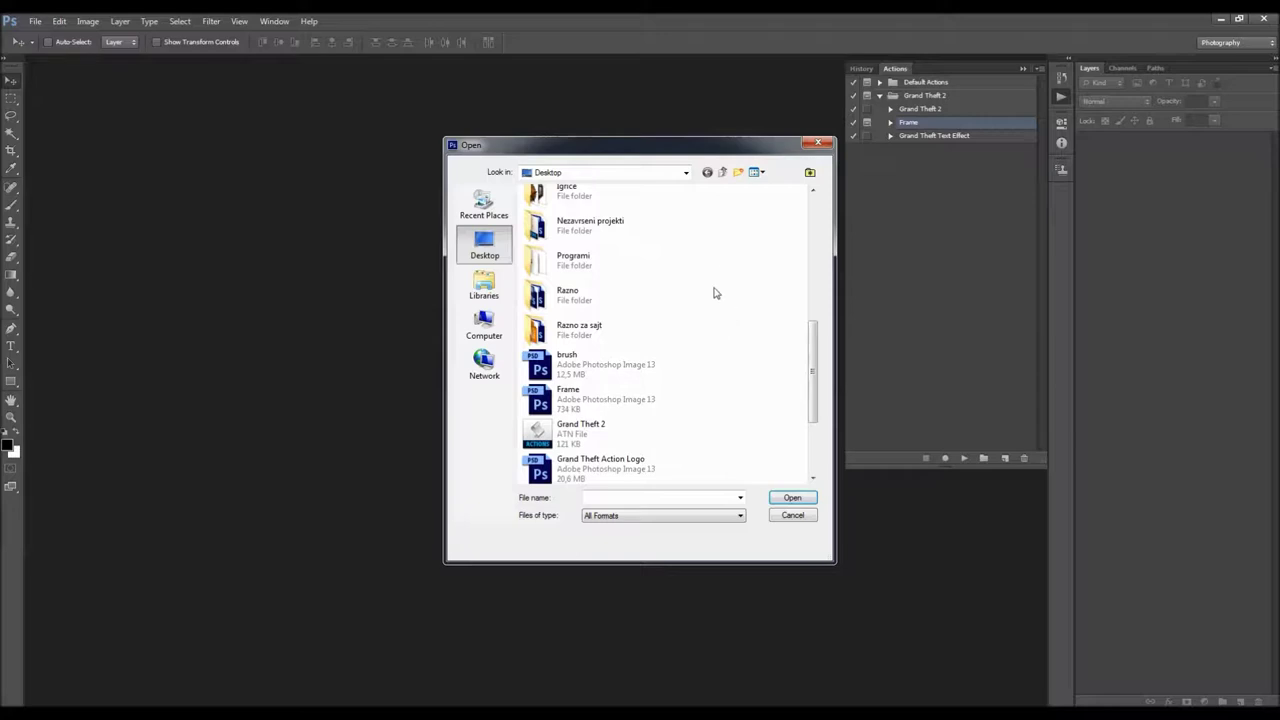
scroll(716, 288, "down", 3)
scroll(724, 350, "up", 1)
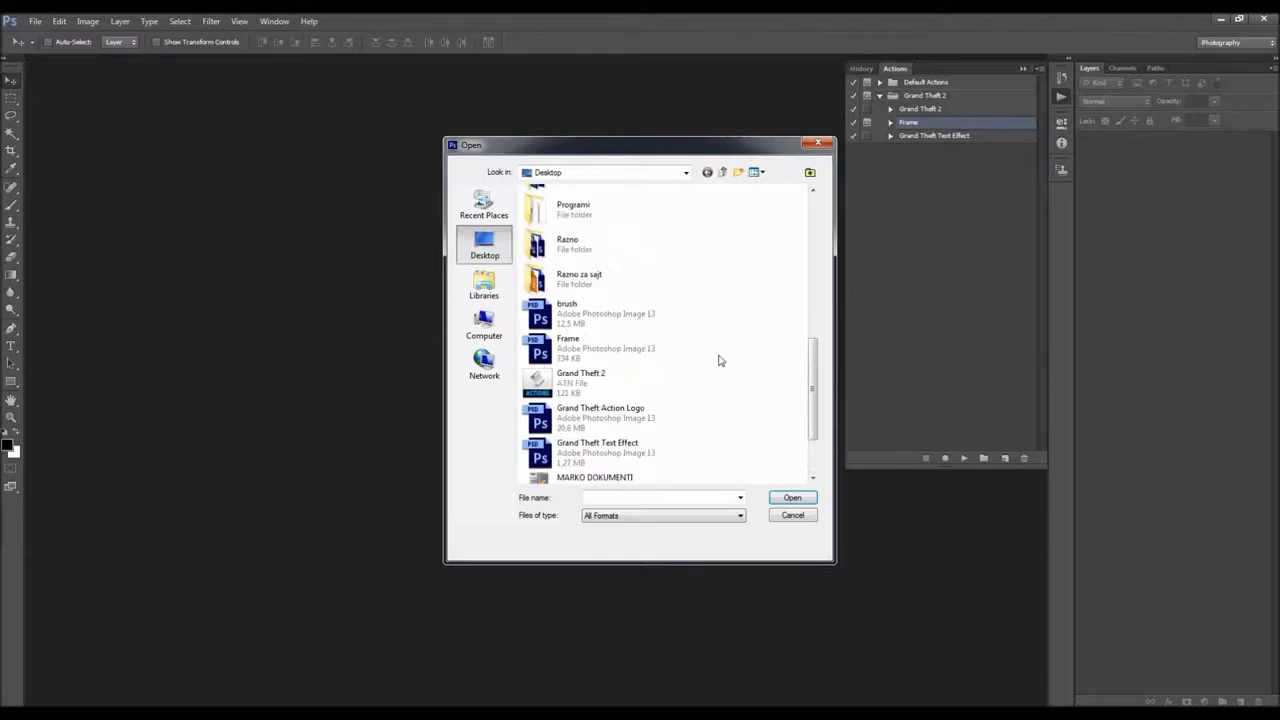
scroll(716, 362, "down", 1)
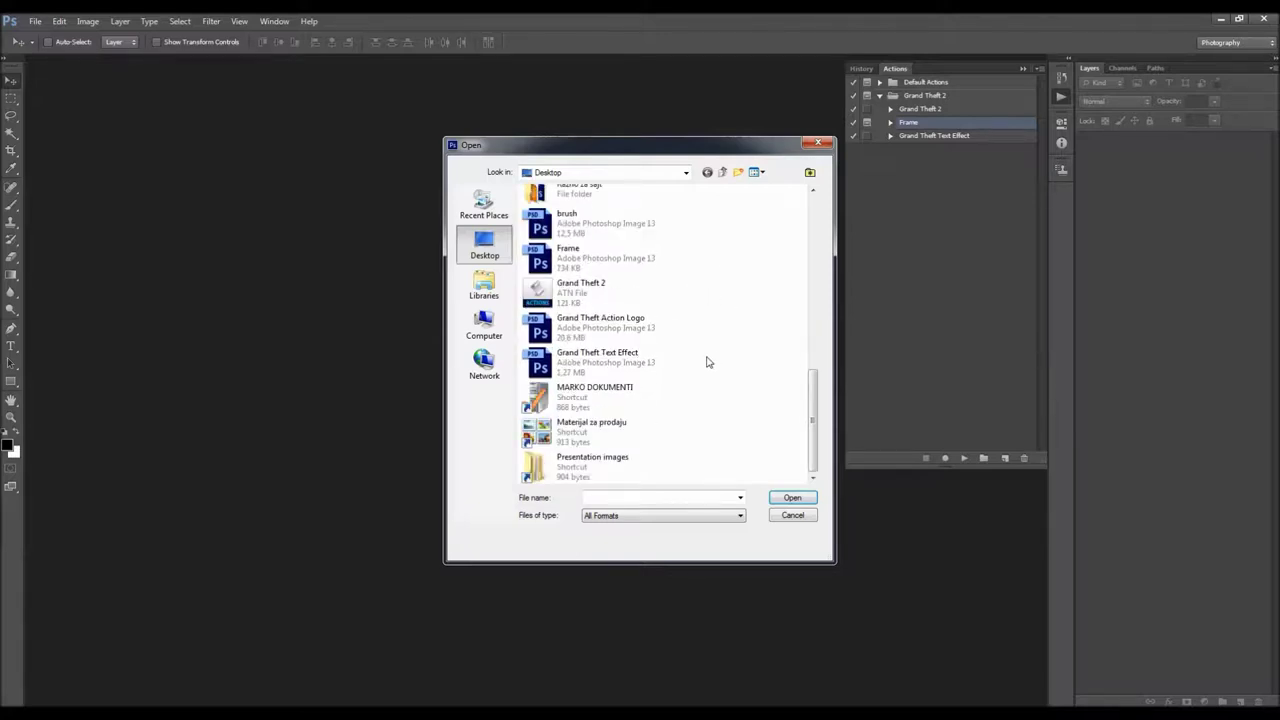
scroll(697, 368, "up", 1)
scroll(686, 361, "up", 2)
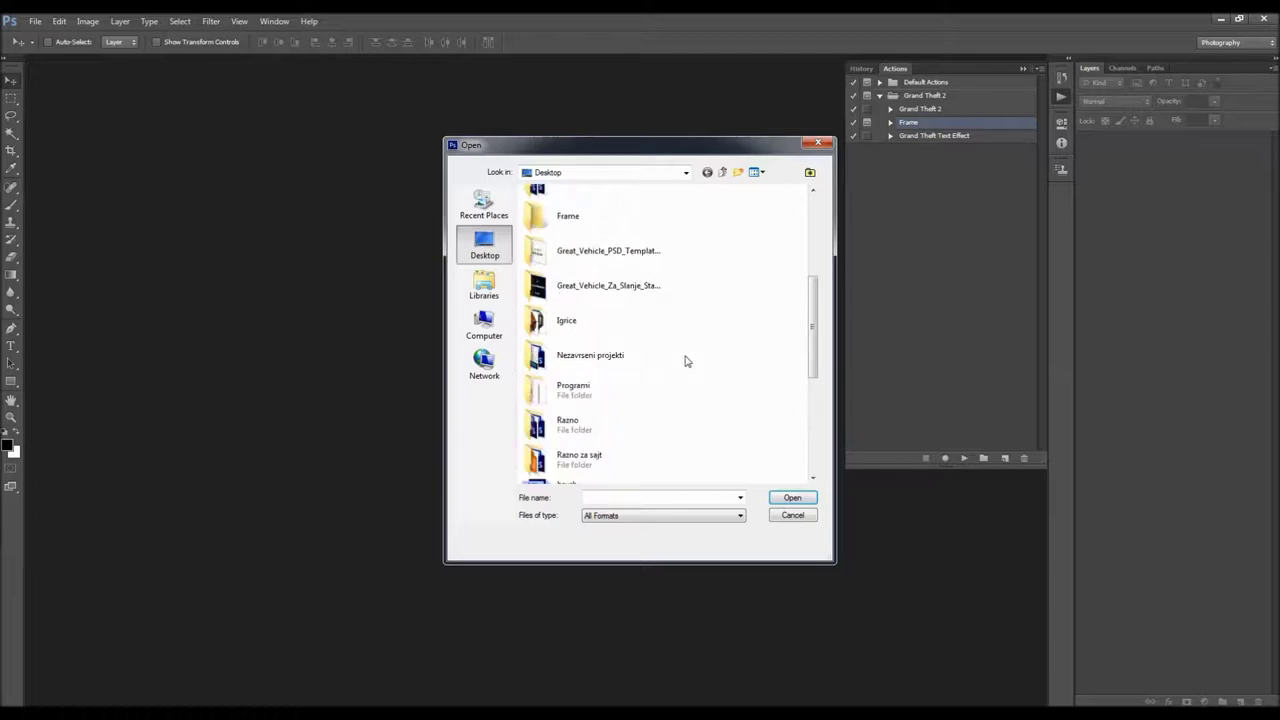
double_click(584, 227)
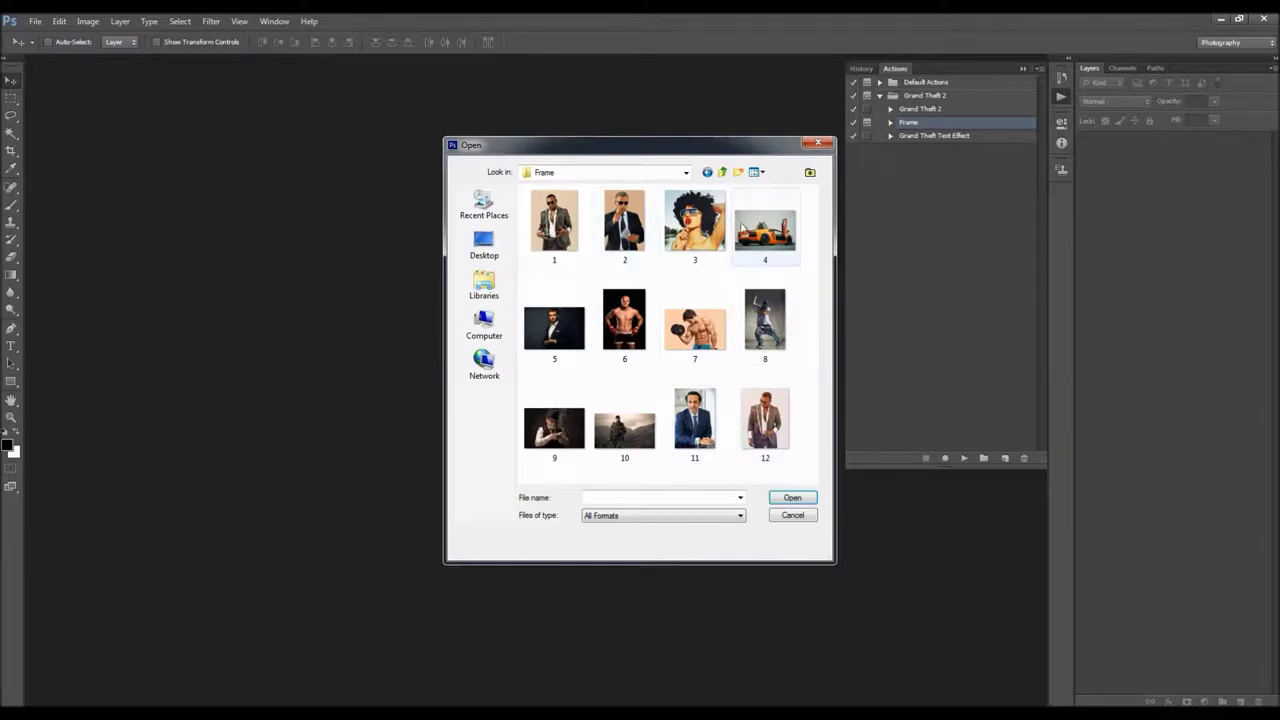
Return to the Desktop and open the Frame Photoshop file.
left_click(722, 172)
scroll(670, 345, "down", 2)
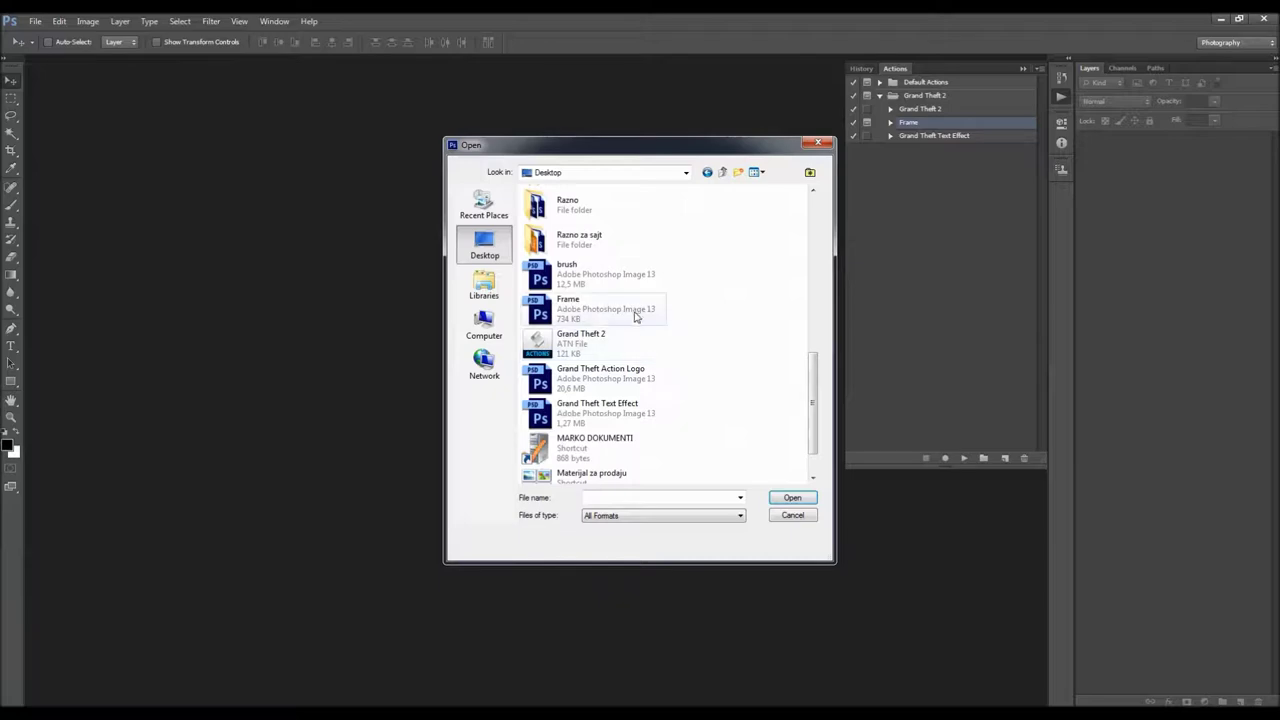
double_click(567, 302)
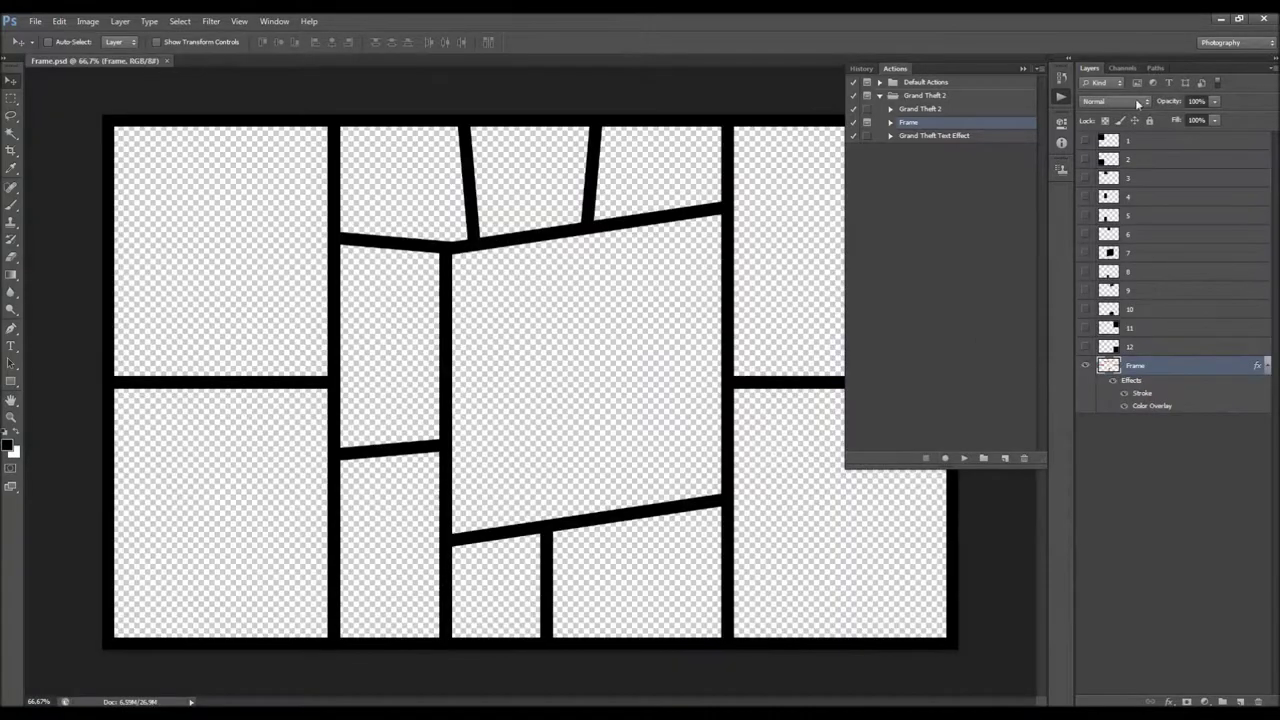
Run the Frame action, loading photos 1 to 12 from the Frame folder on the Desktop.
scroll(590, 298, "down", 2)
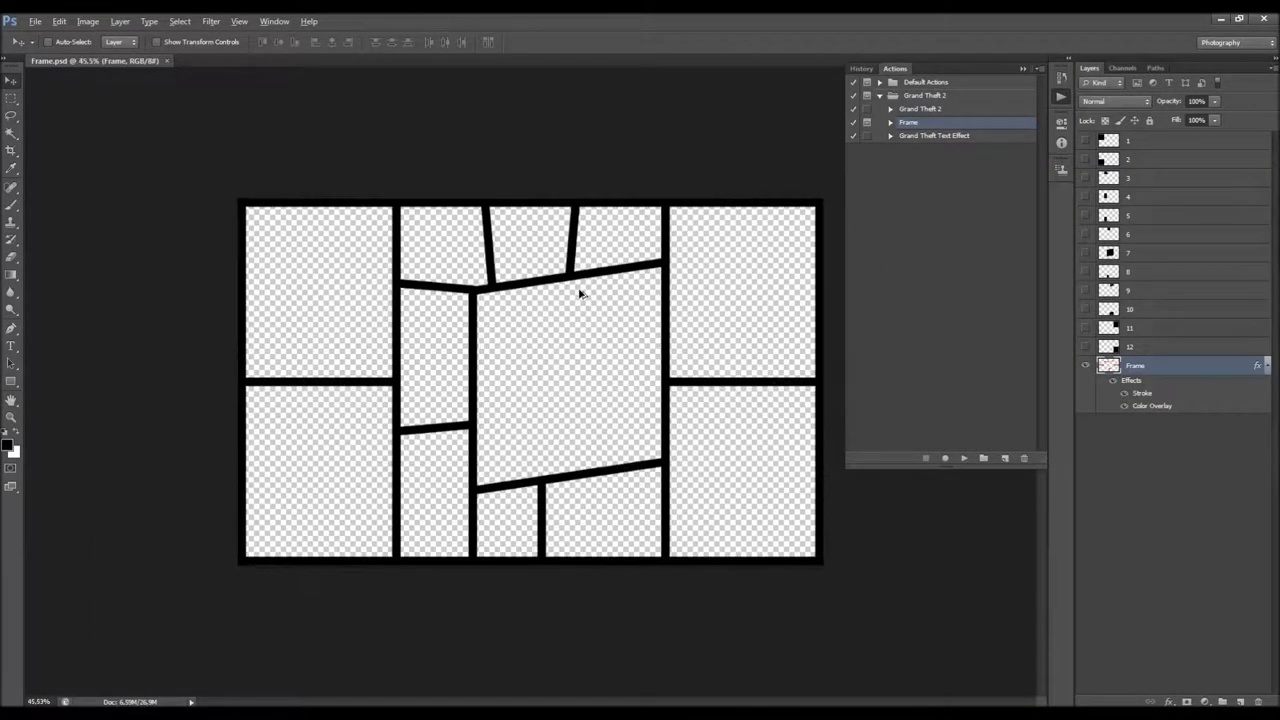
key("alt")
left_click(962, 458)
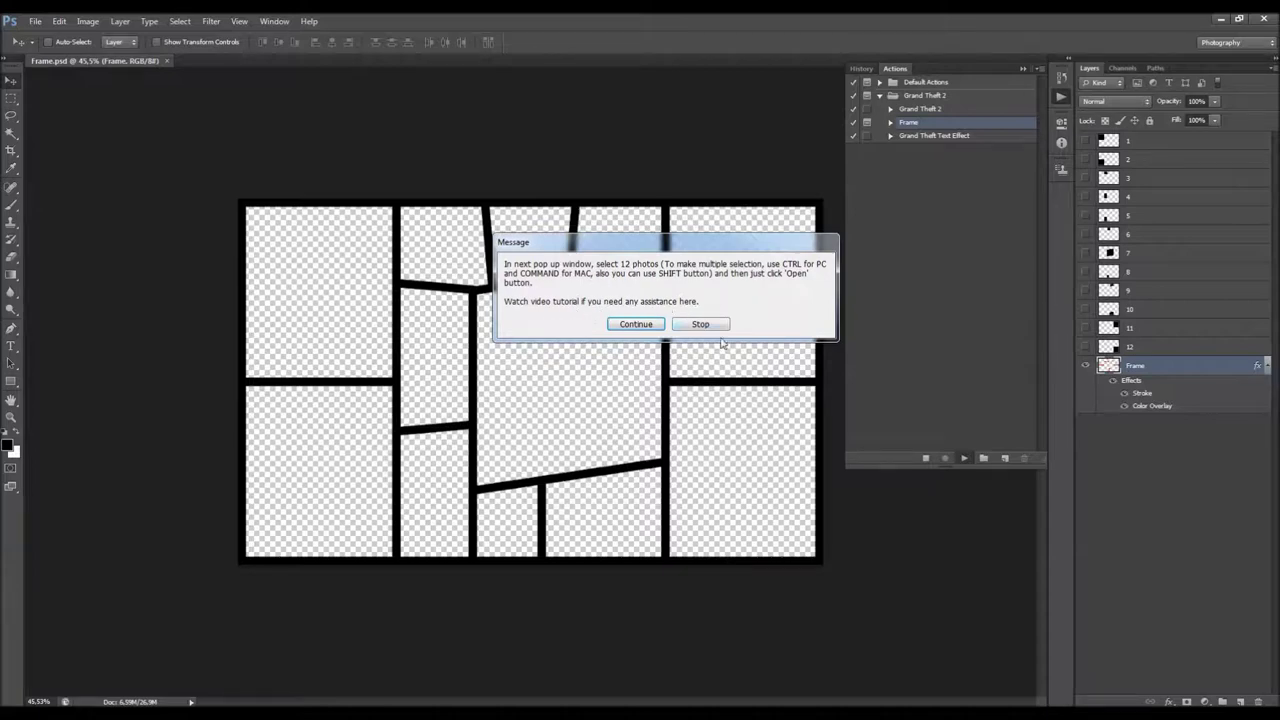
left_click(641, 329)
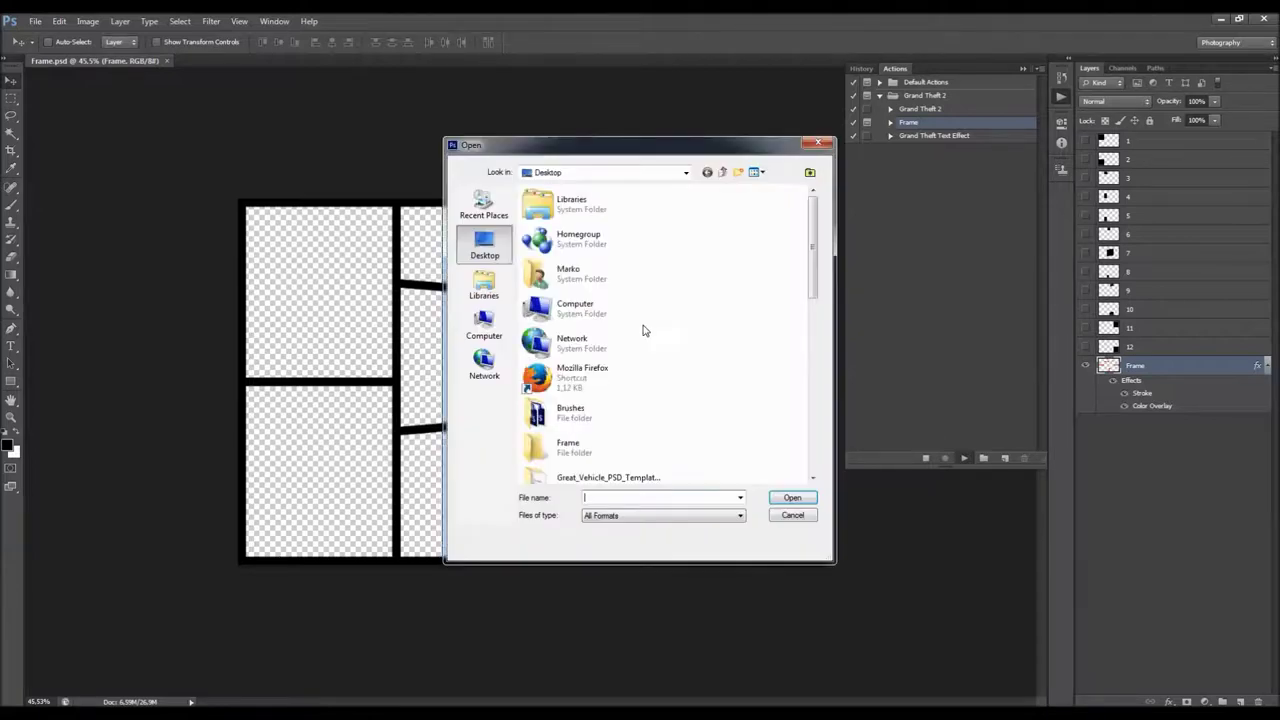
double_click(568, 447)
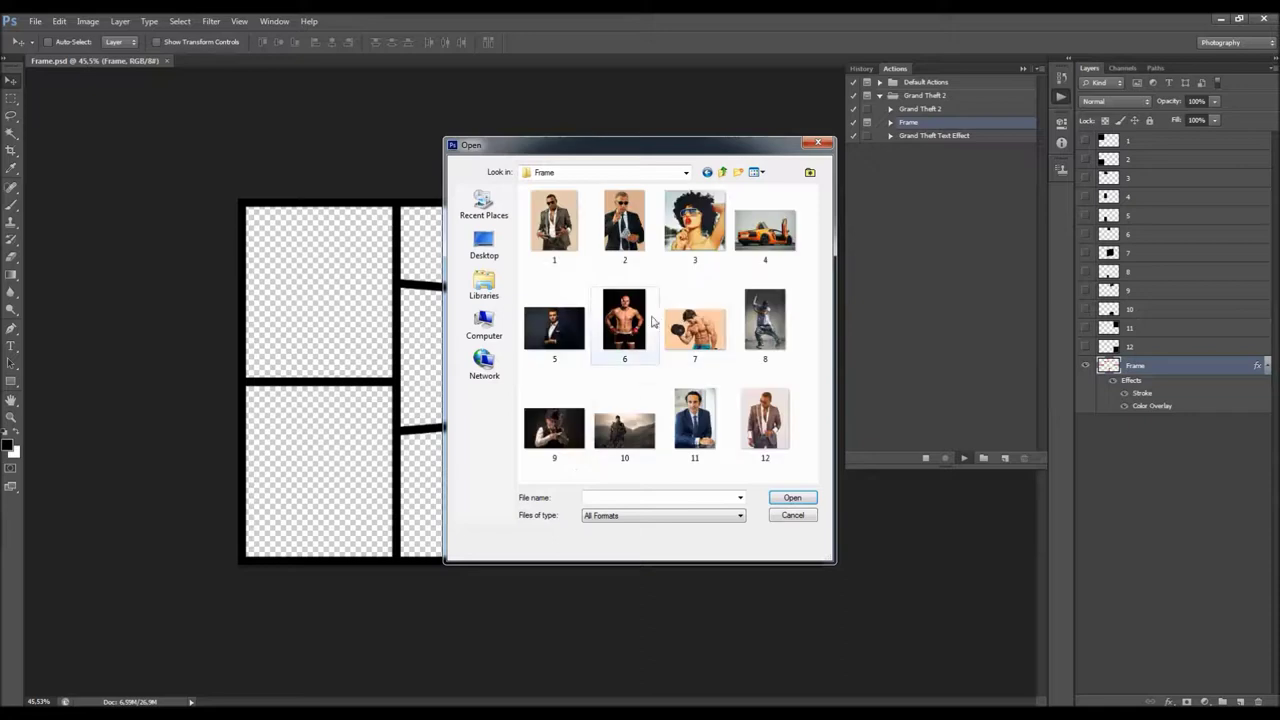
left_click(752, 402, "shift")
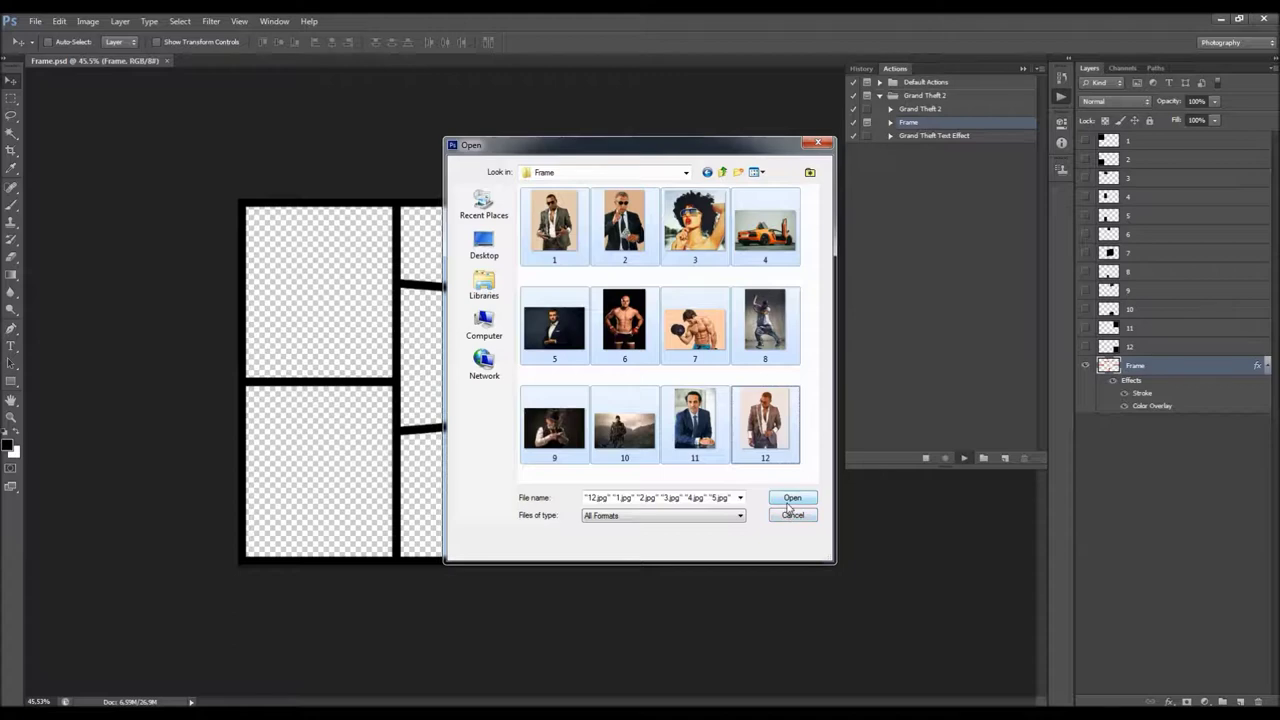
left_click(789, 505)
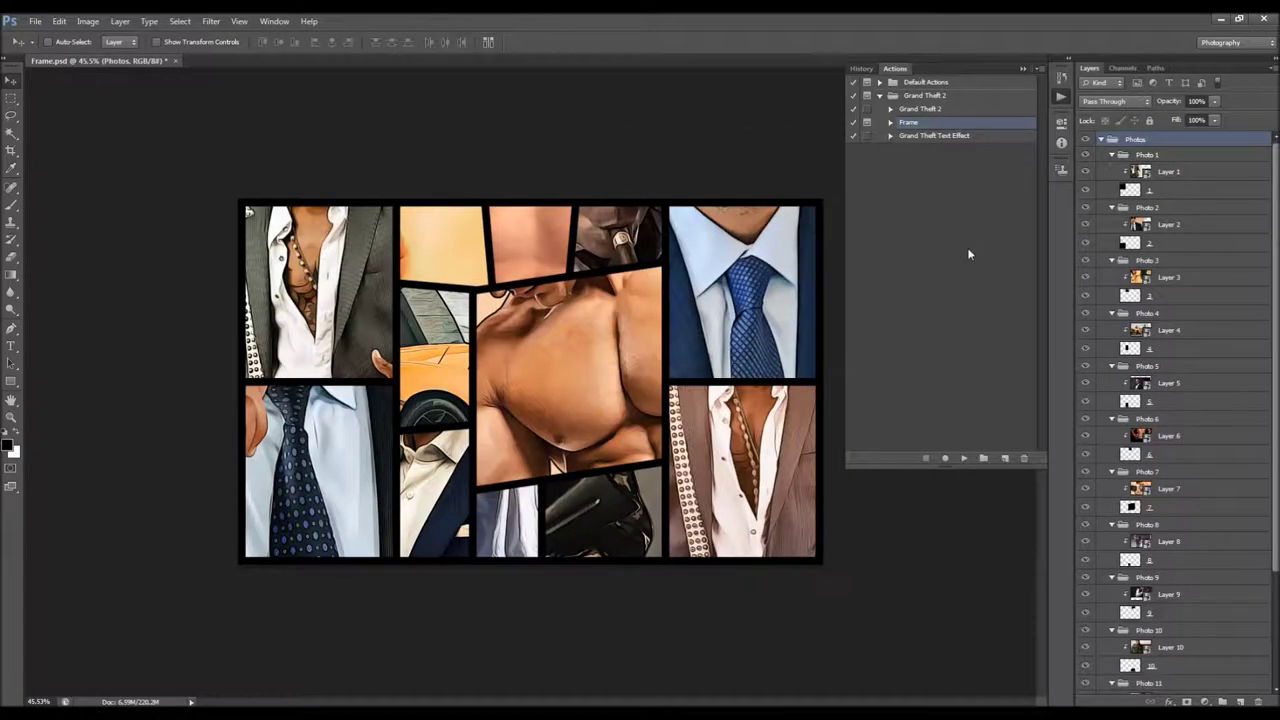
Put away the actions list and collapse the Photos layer group.
left_click(1021, 68)
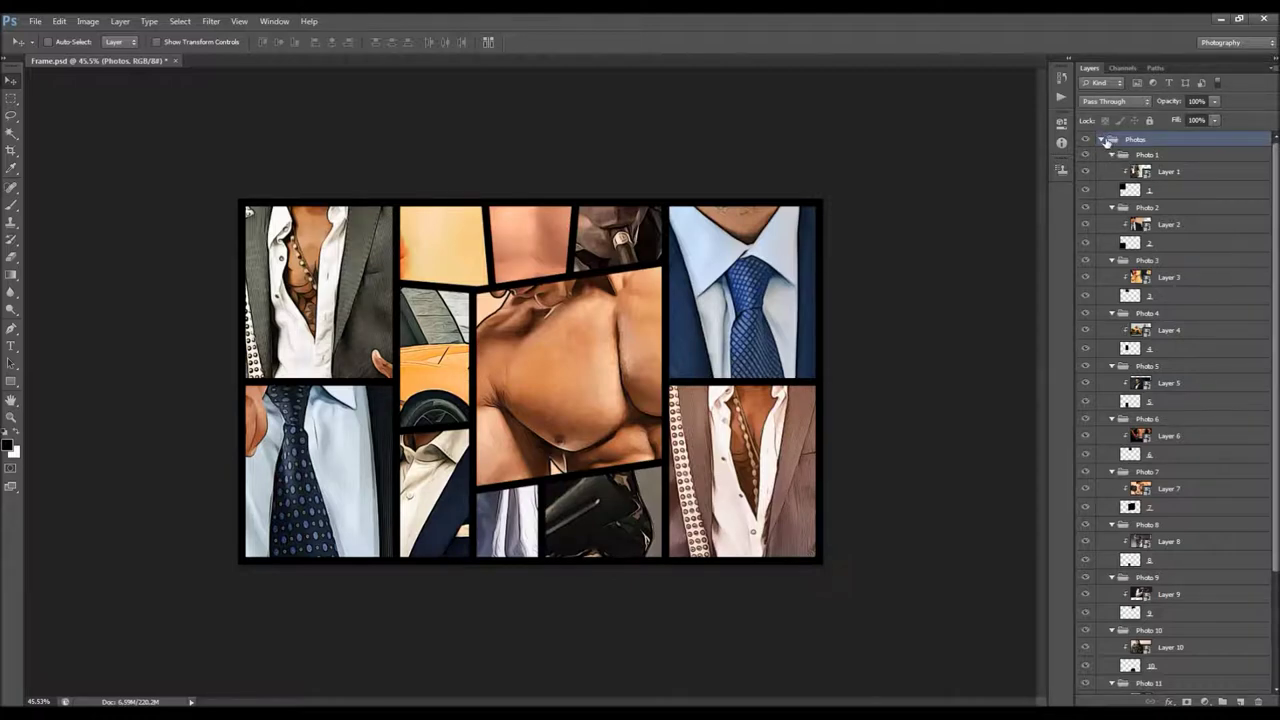
left_click(1103, 139)
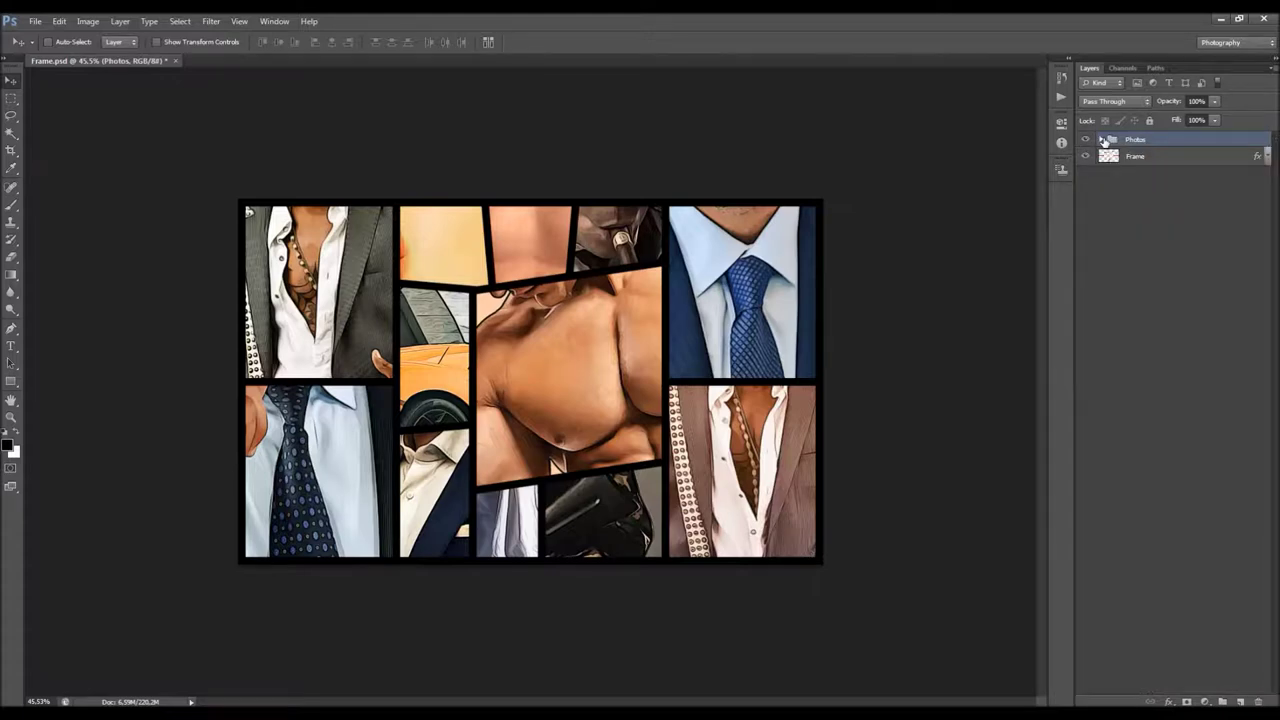
left_click(1103, 139)
left_click(1103, 139)
scroll(540, 320, "down", 1)
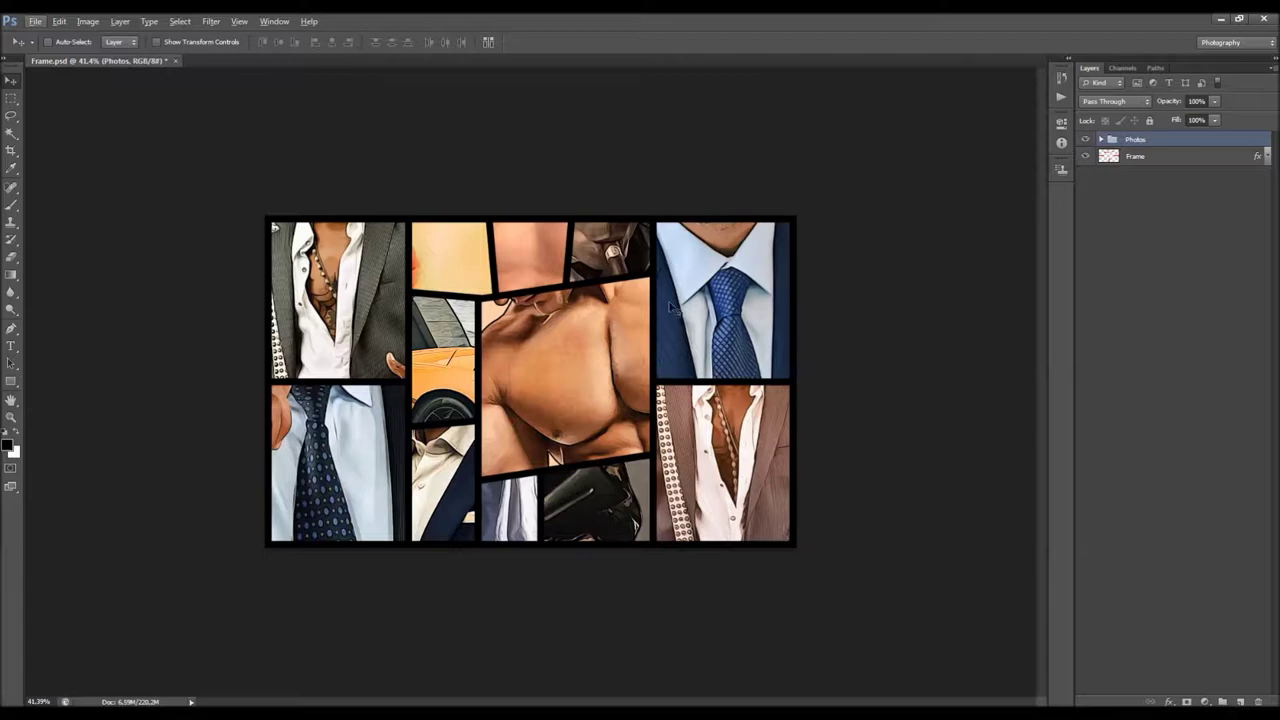
Select the Frame layer and turn off its visibility.
left_click(1106, 155)
left_click(1084, 157)
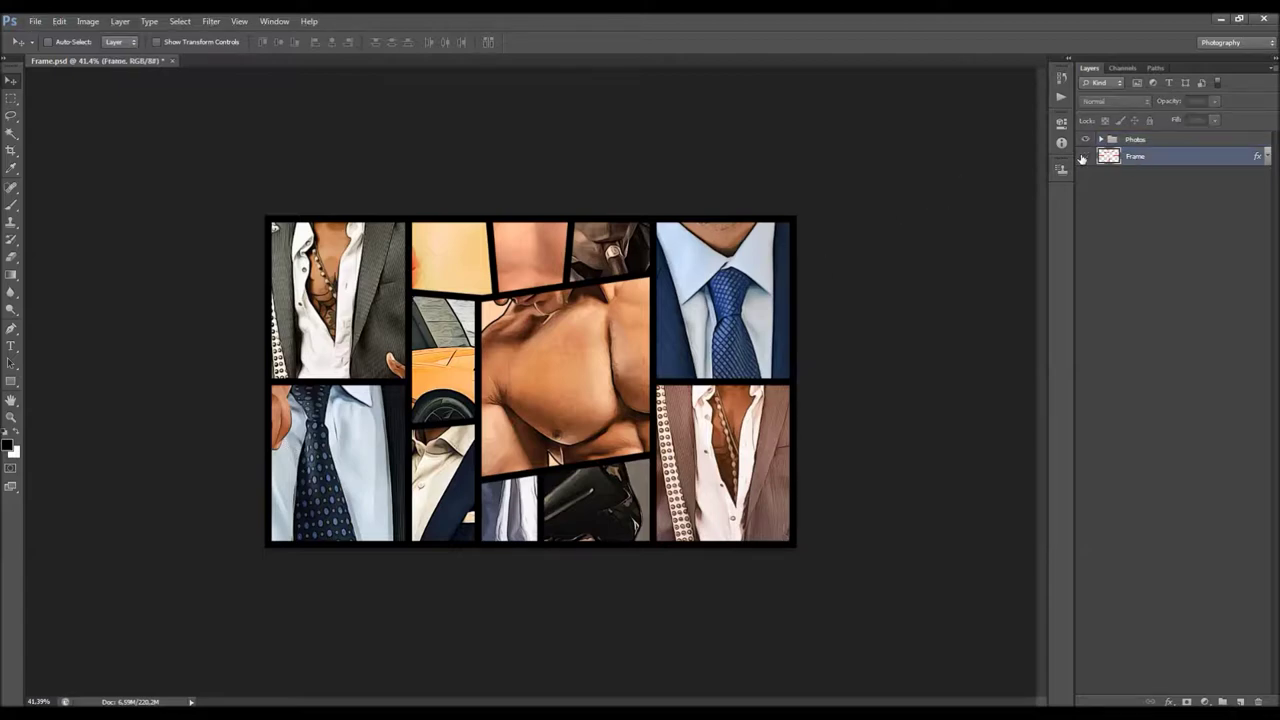
Make the Frame layer visible again, expand its effects and inspect the Color Overlay colour.
left_click(1084, 157)
left_click(1265, 157)
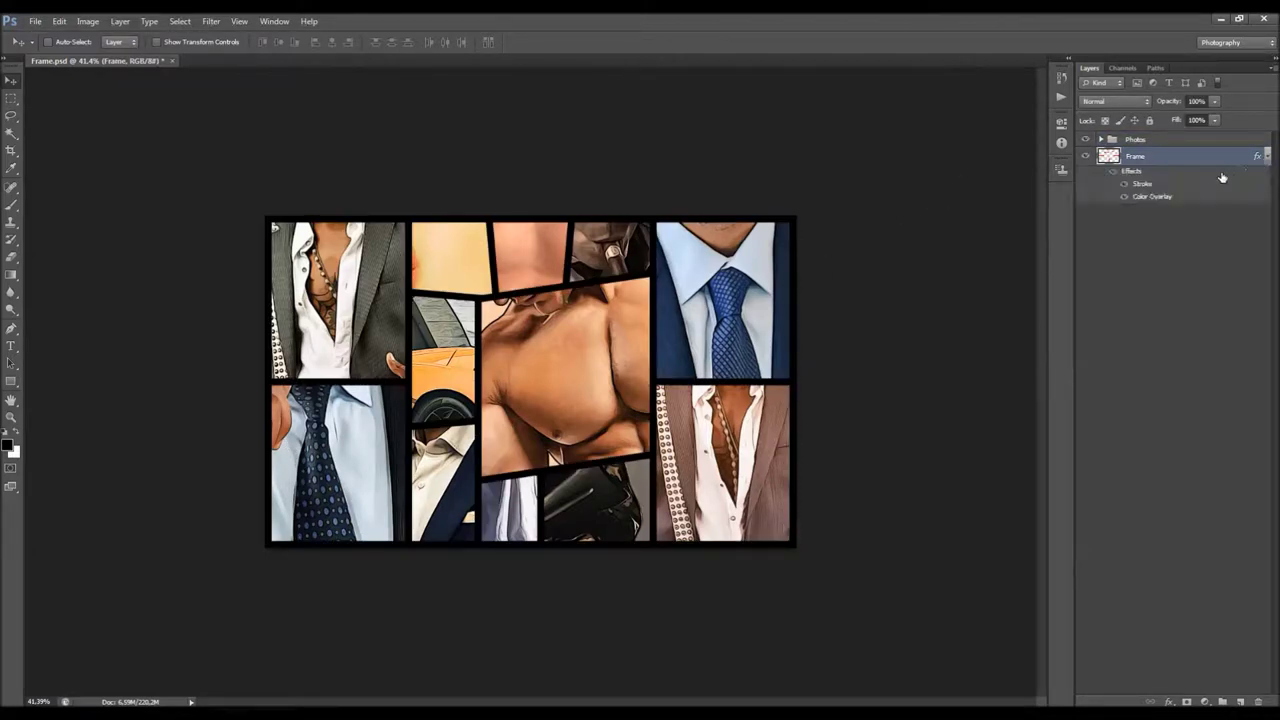
double_click(1151, 197)
left_click(1181, 322)
left_click_drag(897, 363, 695, 543)
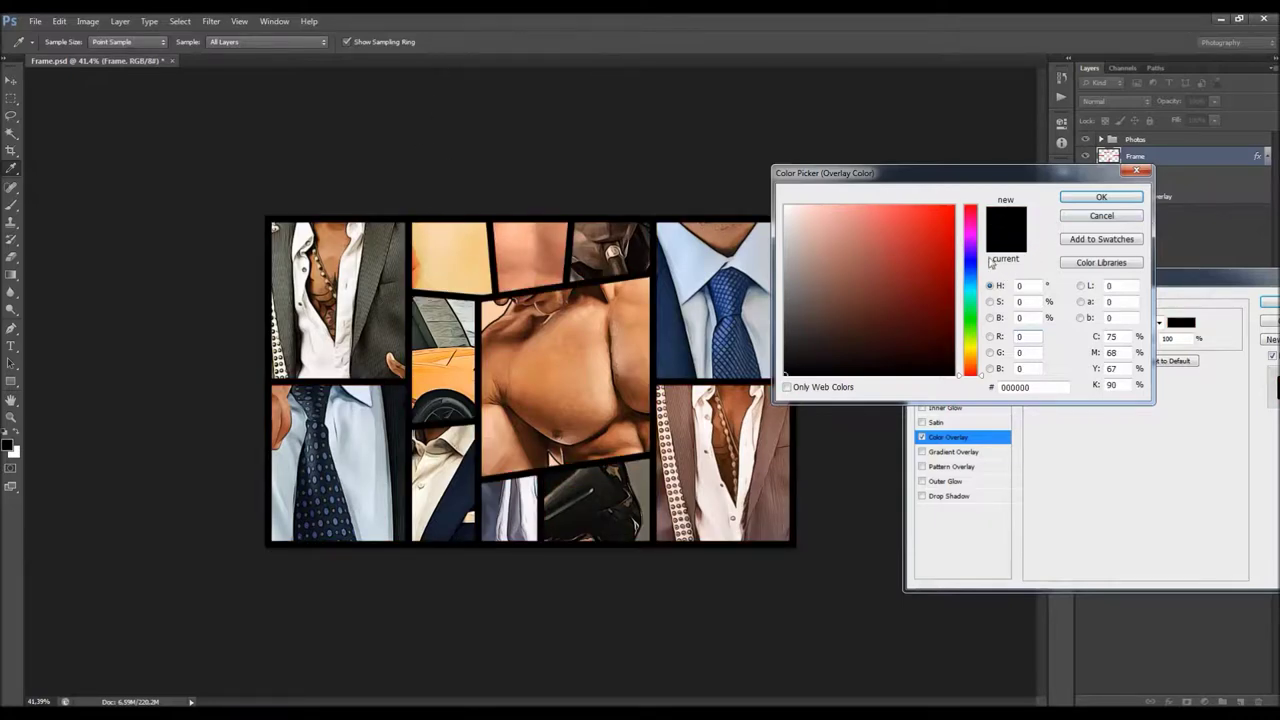
key("Return")
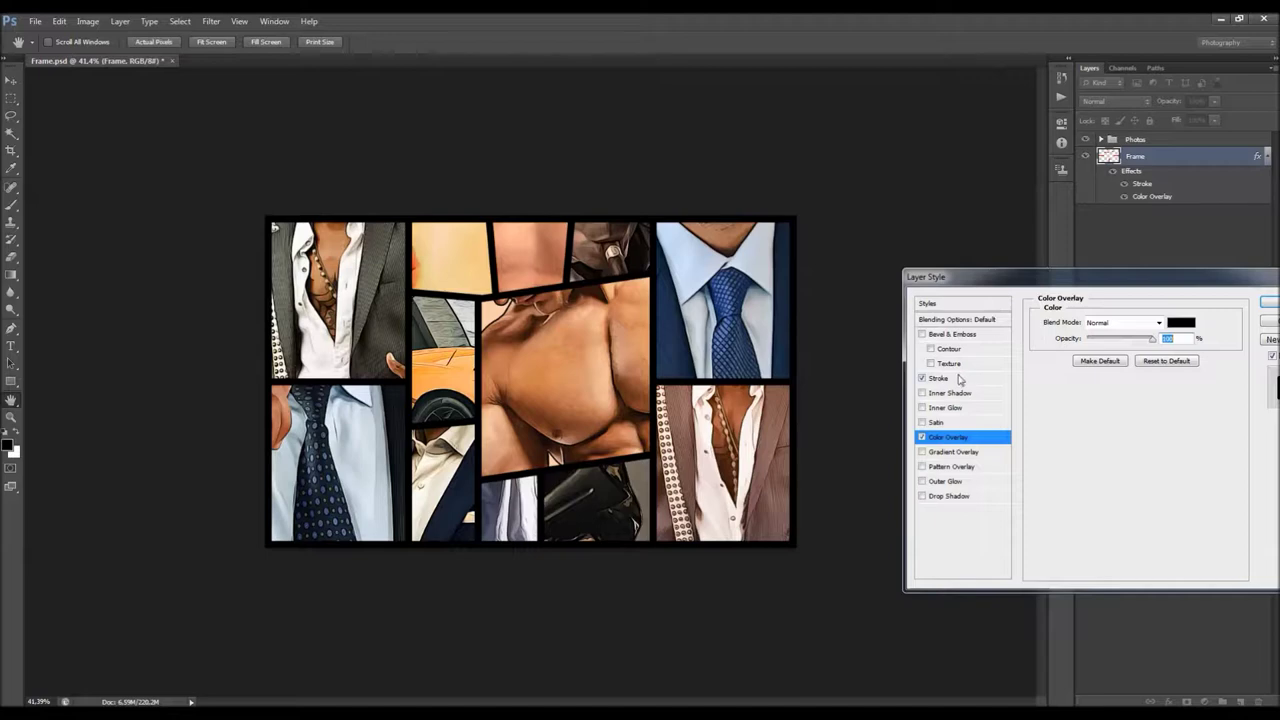
Try larger sizes and the Inside position for the frame's Stroke effect, returning it to 1 px Outside.
left_click(958, 379)
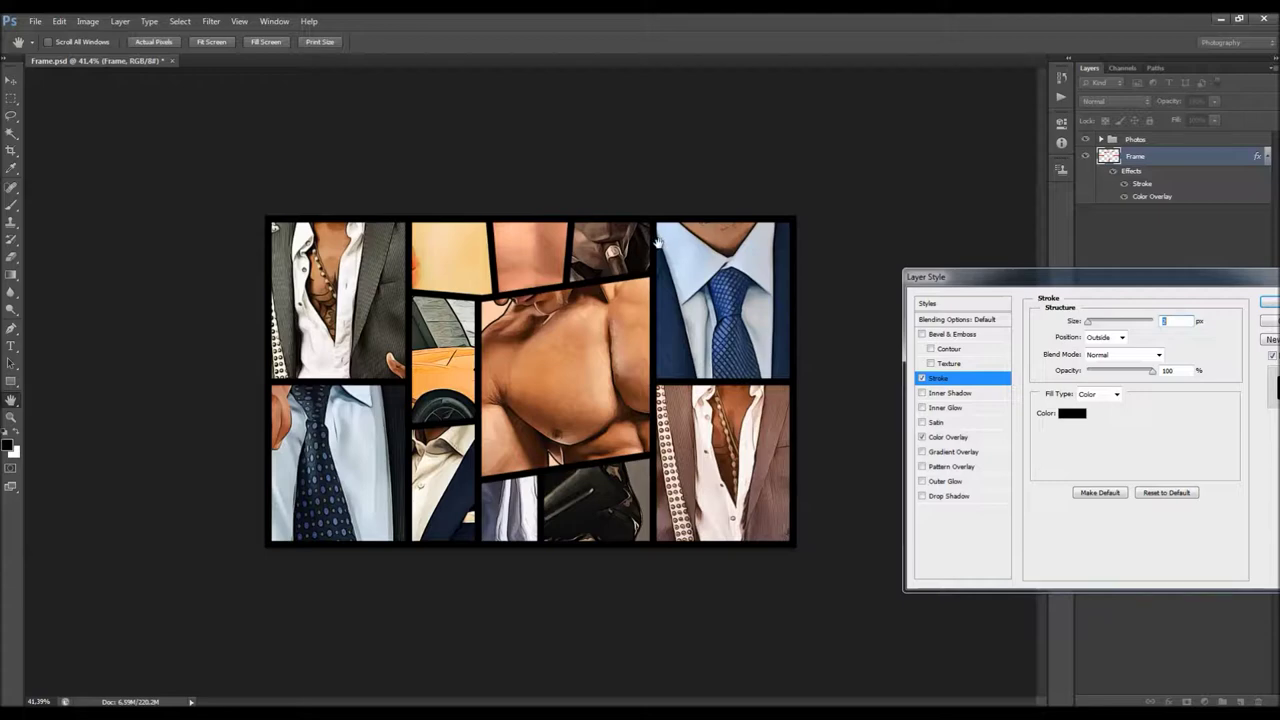
mouse_move(1088, 322)
left_mouse_down()
mouse_move(1108, 327)
mouse_move(1090, 328)
left_mouse_up()
left_click(1109, 338)
left_click(1109, 338)
left_click(1104, 338)
left_click(1096, 361)
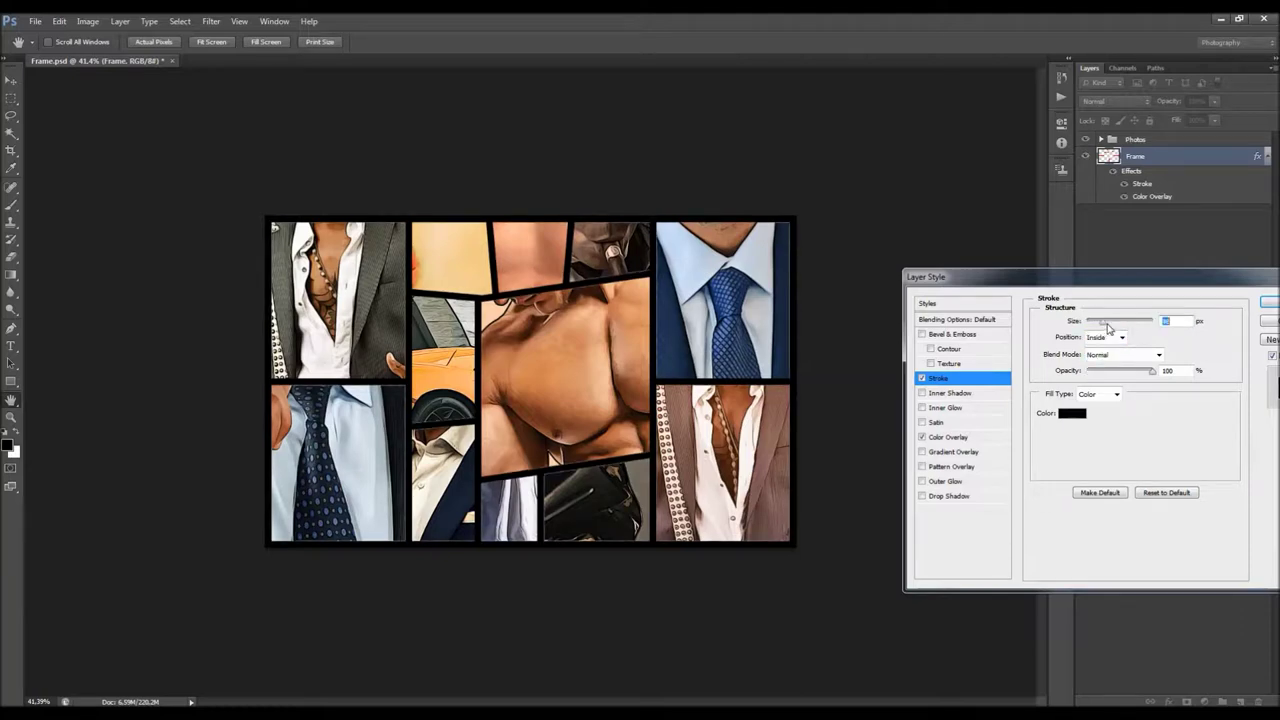
left_click(1103, 338)
left_click(1102, 353)
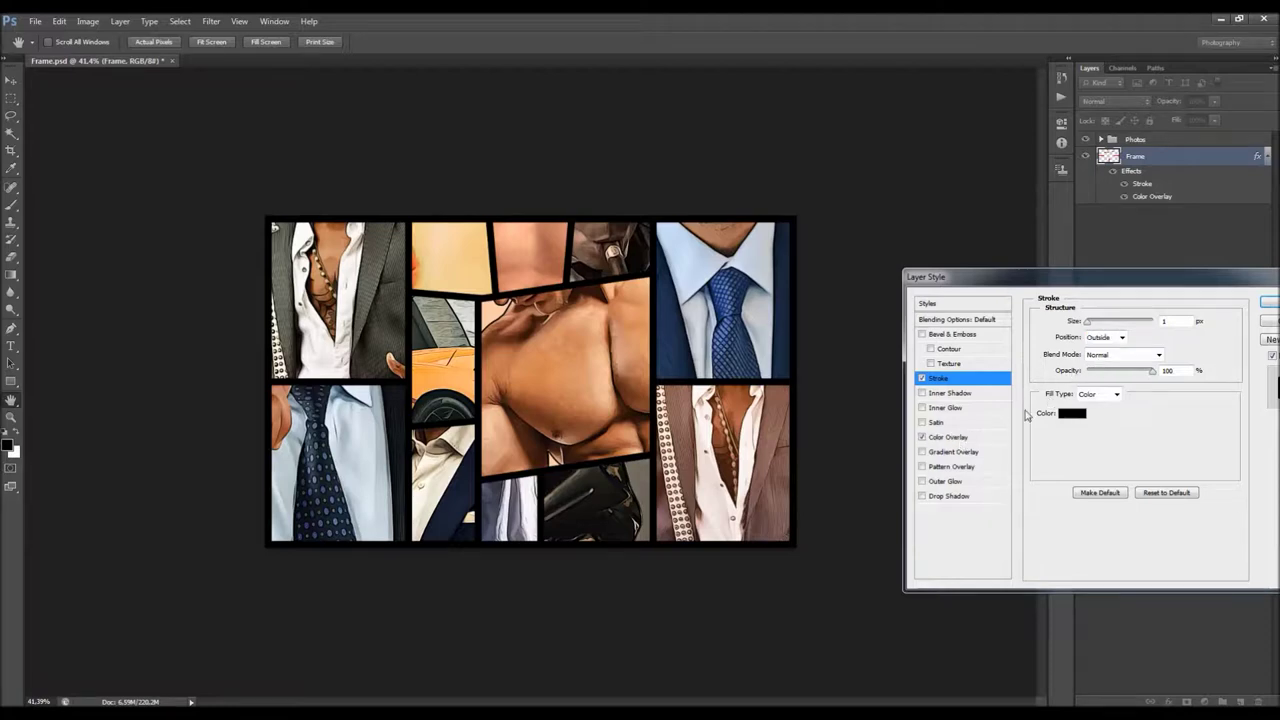
left_click(955, 437)
left_click(1176, 322)
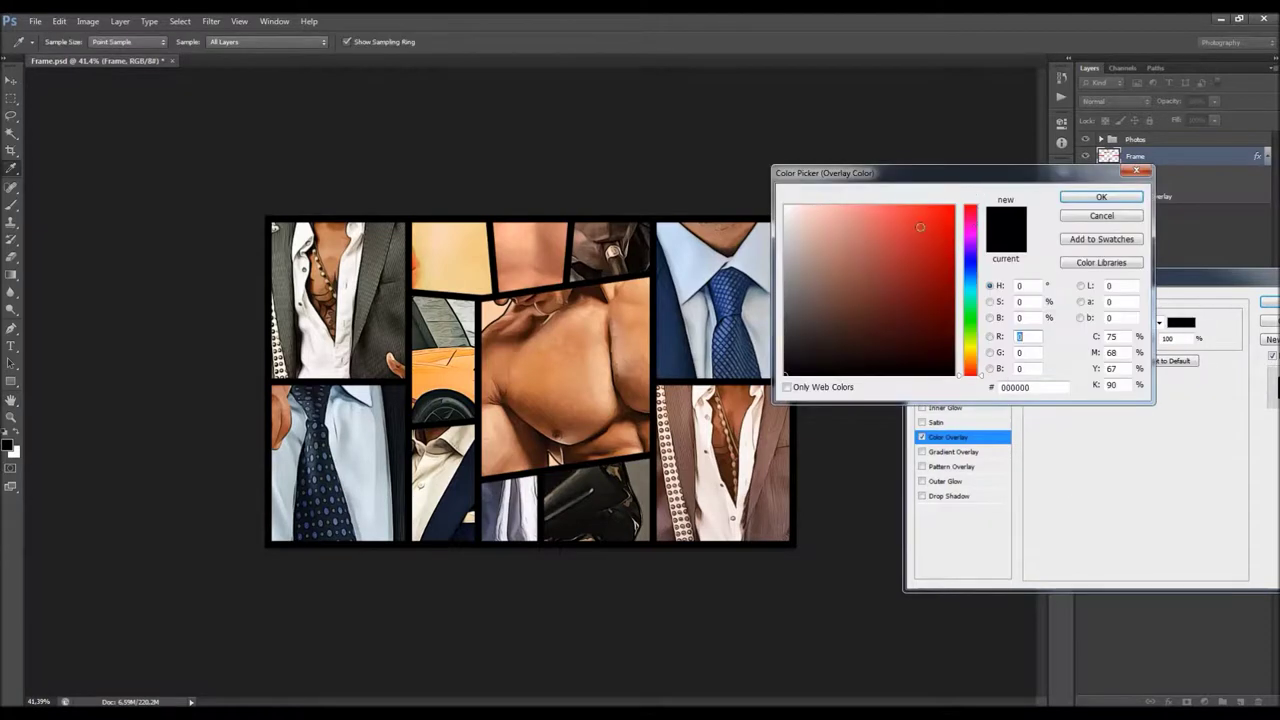
left_click(930, 205)
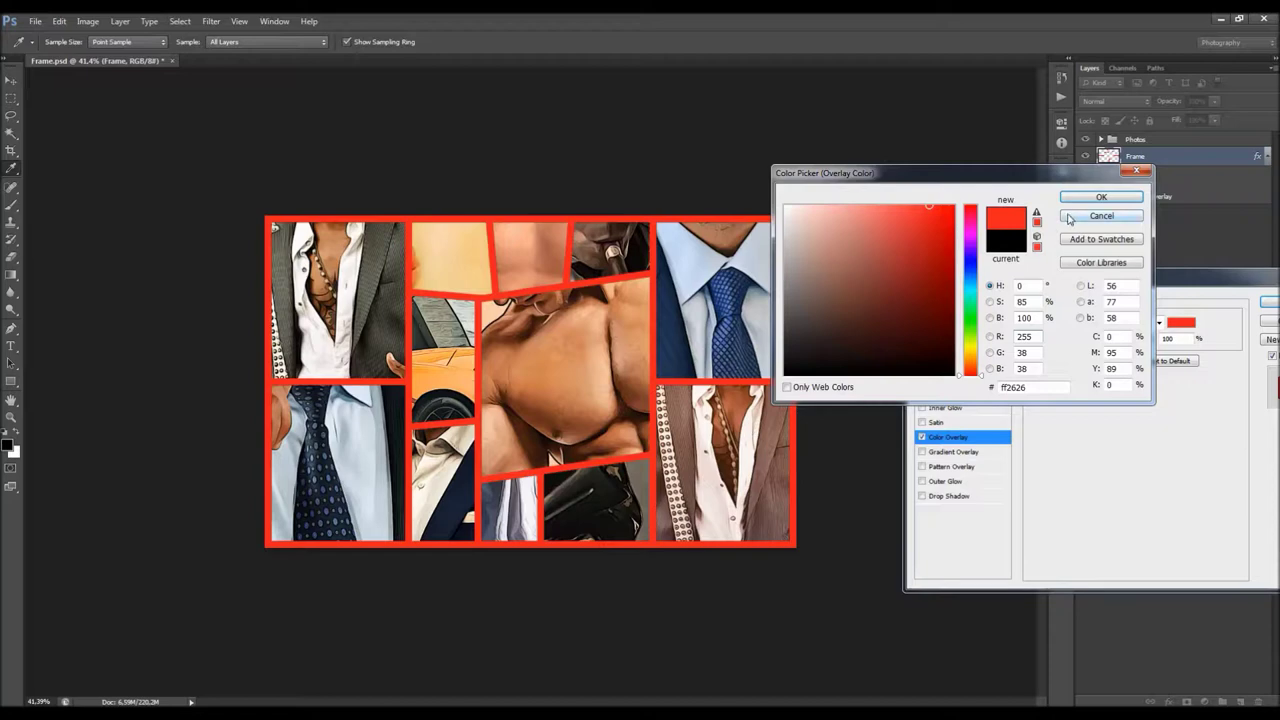
left_click(1101, 216)
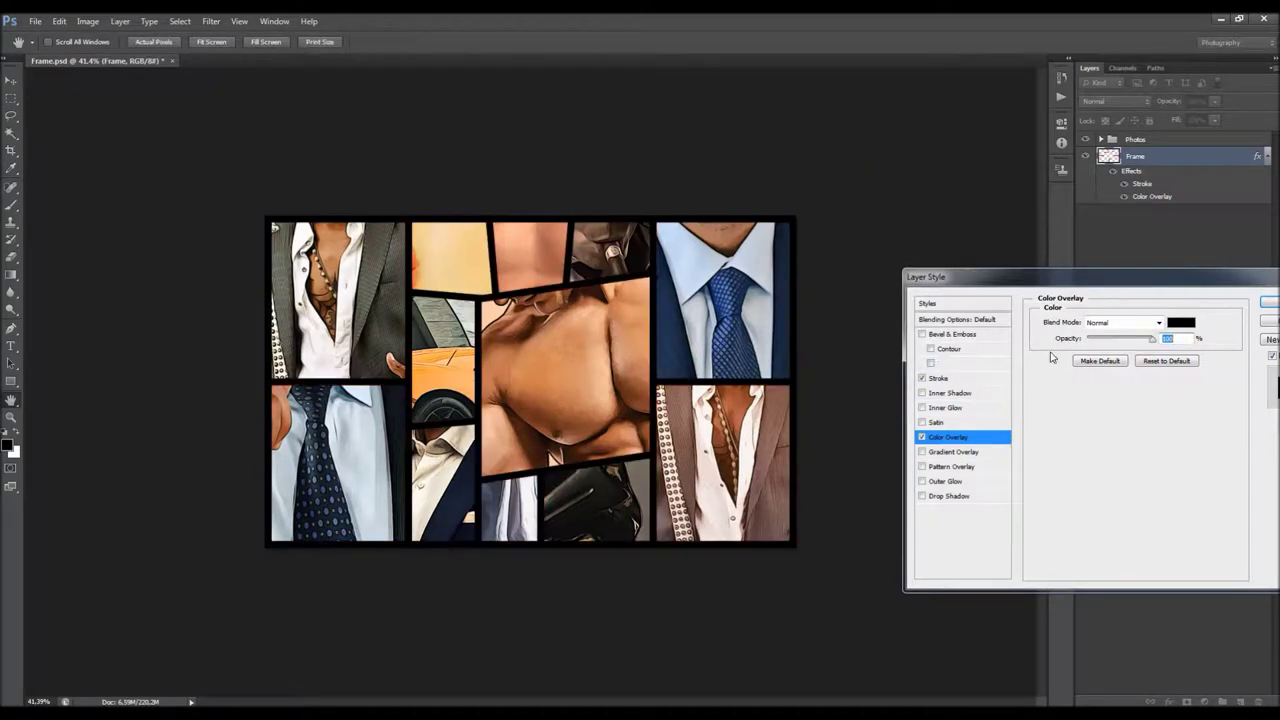
Set the frame's Color Overlay to red, apply the layer style and inspect the coloured borders up close.
left_click(1181, 322)
left_click(930, 205)
key("Return")
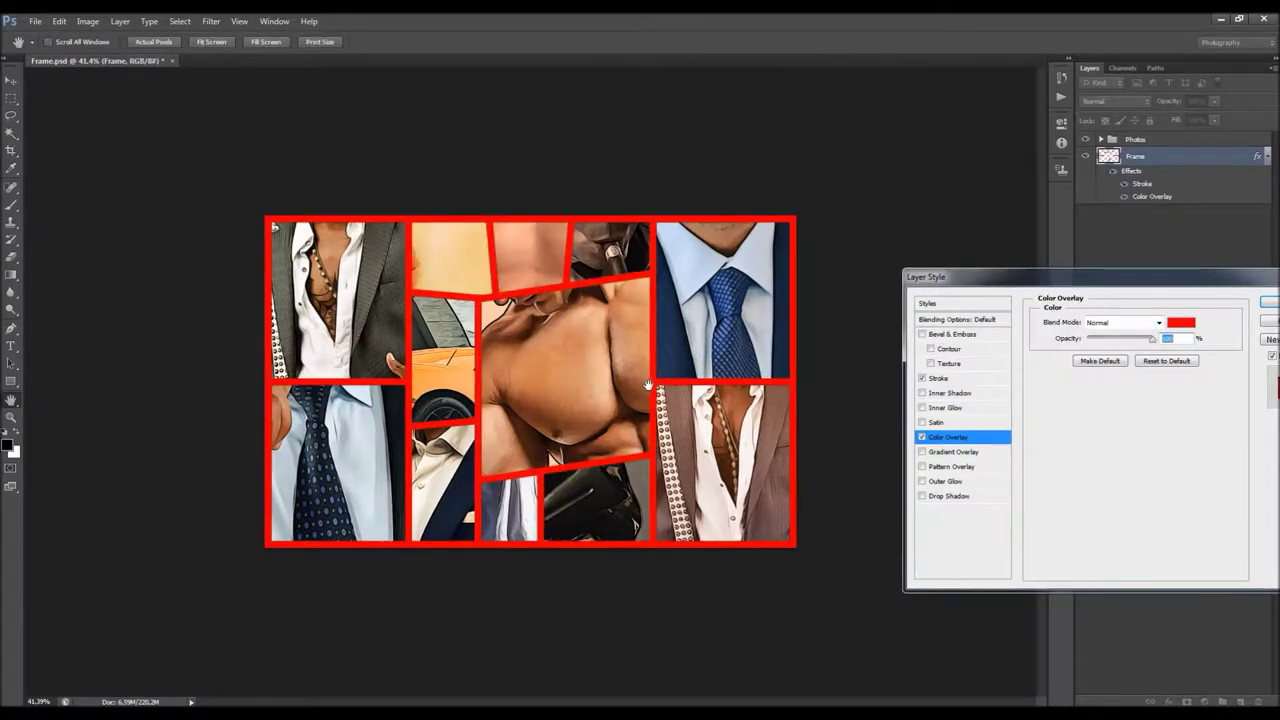
key("Return")
scroll(575, 350, "up", 5)
scroll(800, 270, "up", 4)
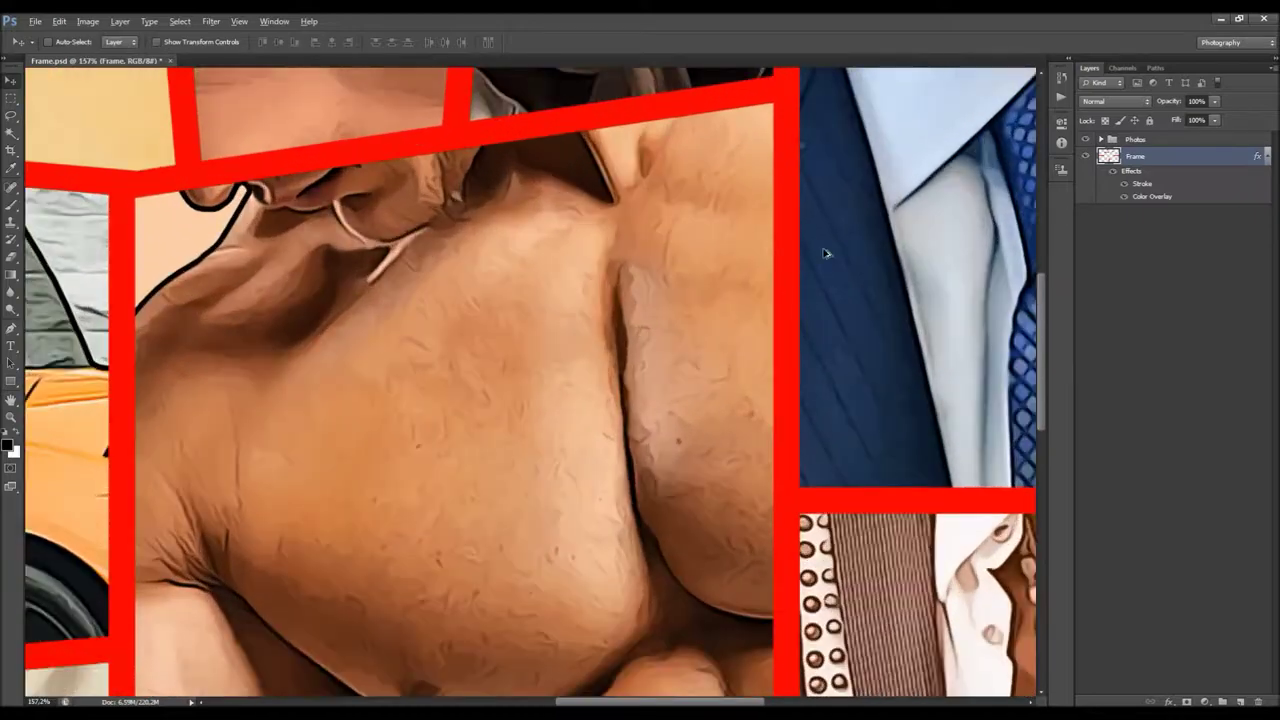
scroll(770, 240, "down", 6)
scroll(758, 259, "down", 3)
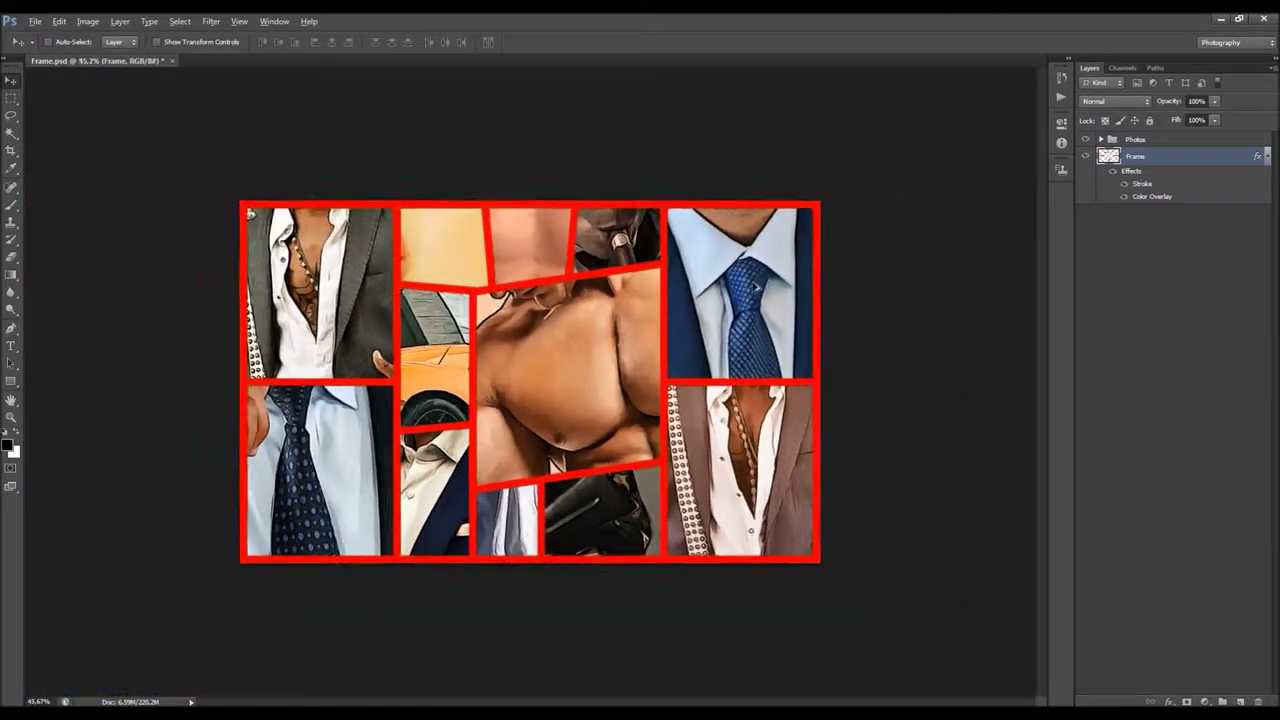
scroll(758, 259, "up", 2)
Set the Frame layer's Color Overlay to black and apply the layer style.
double_click(1177, 161)
left_click(940, 438)
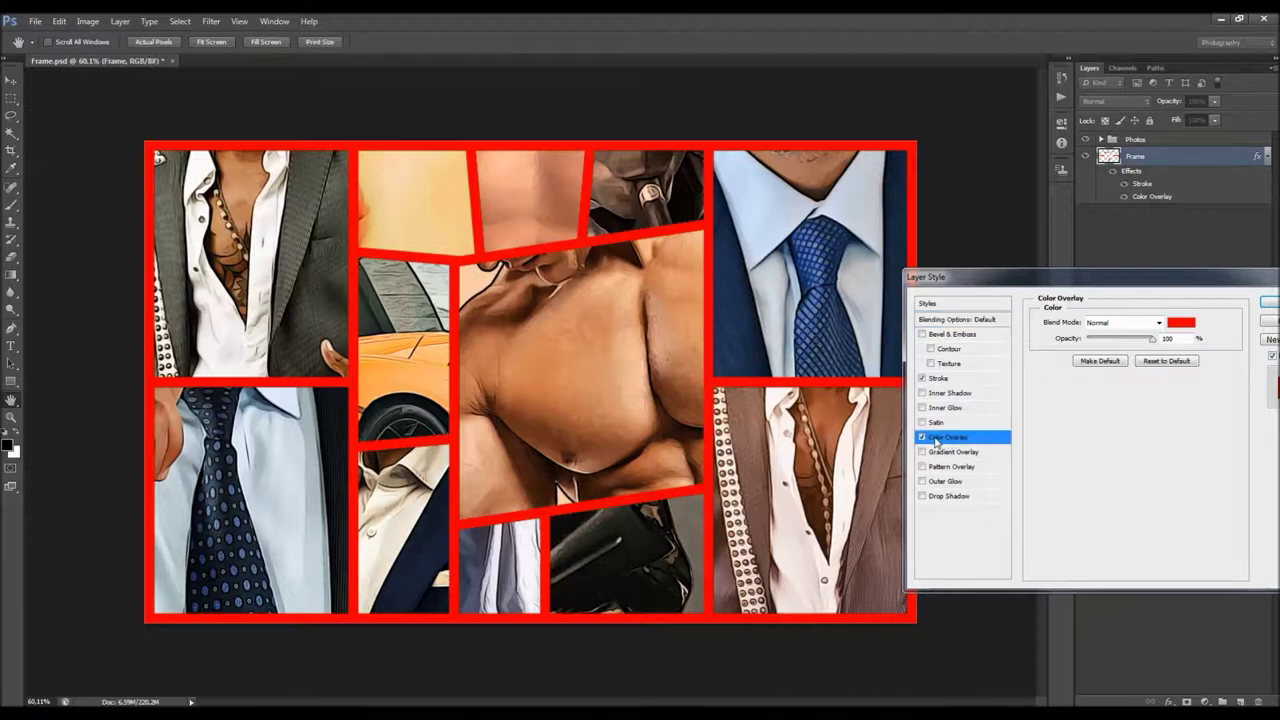
left_click(1181, 322)
left_click(830, 370)
left_click(1100, 184)
left_click(1268, 302)
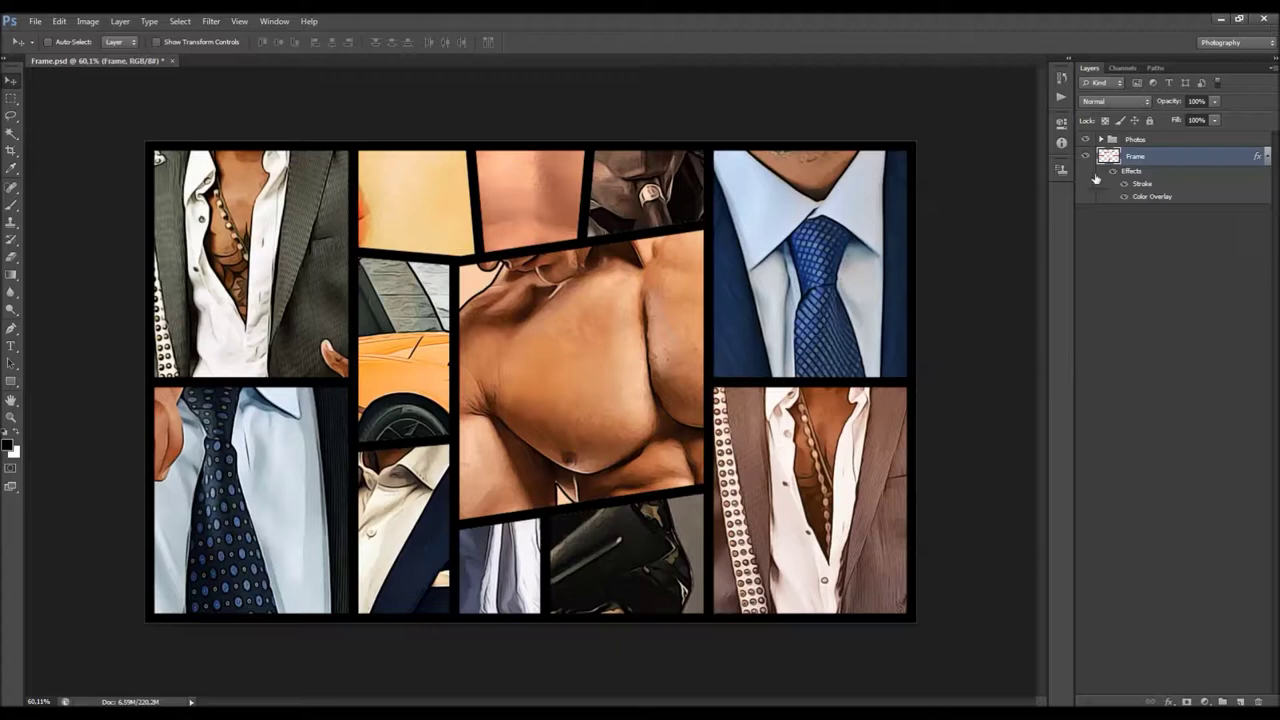
Toggle the Photos group off and on, and expand it to go through its Photo 1 to Photo 12 subgroups.
left_click(1130, 142)
left_click(1086, 140)
left_click(1086, 140)
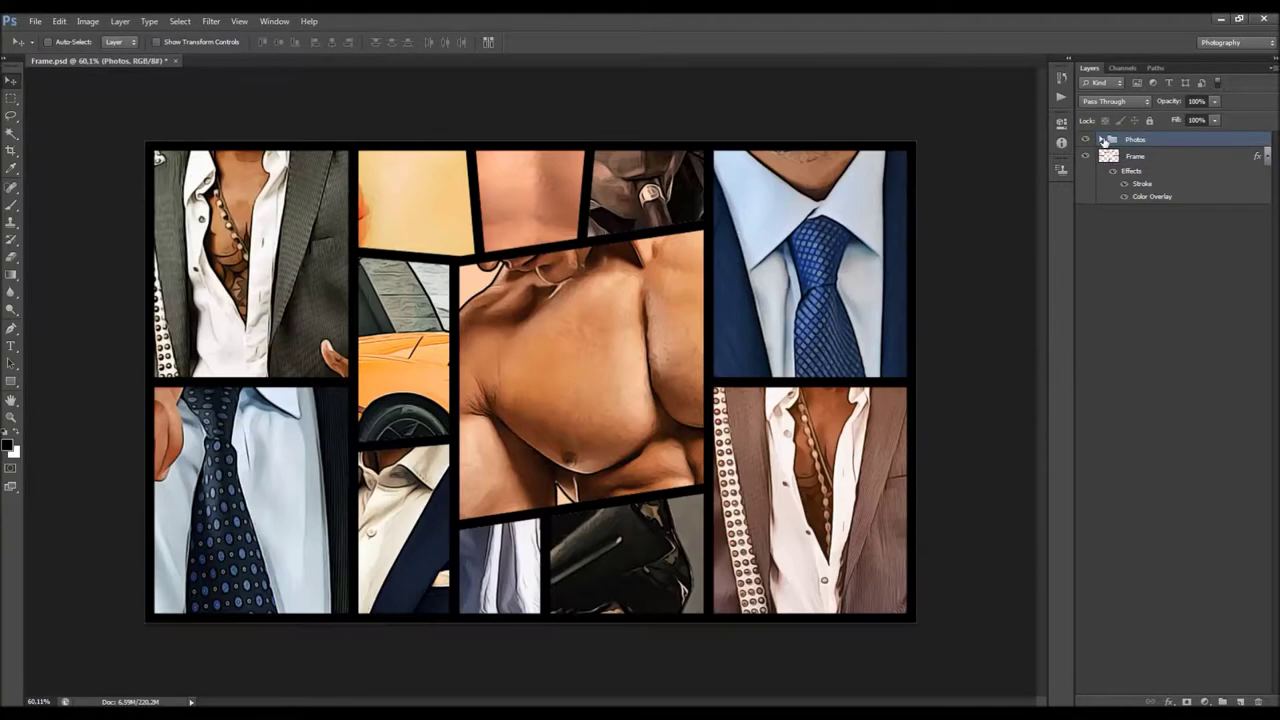
left_click(1102, 140)
left_click(1148, 155)
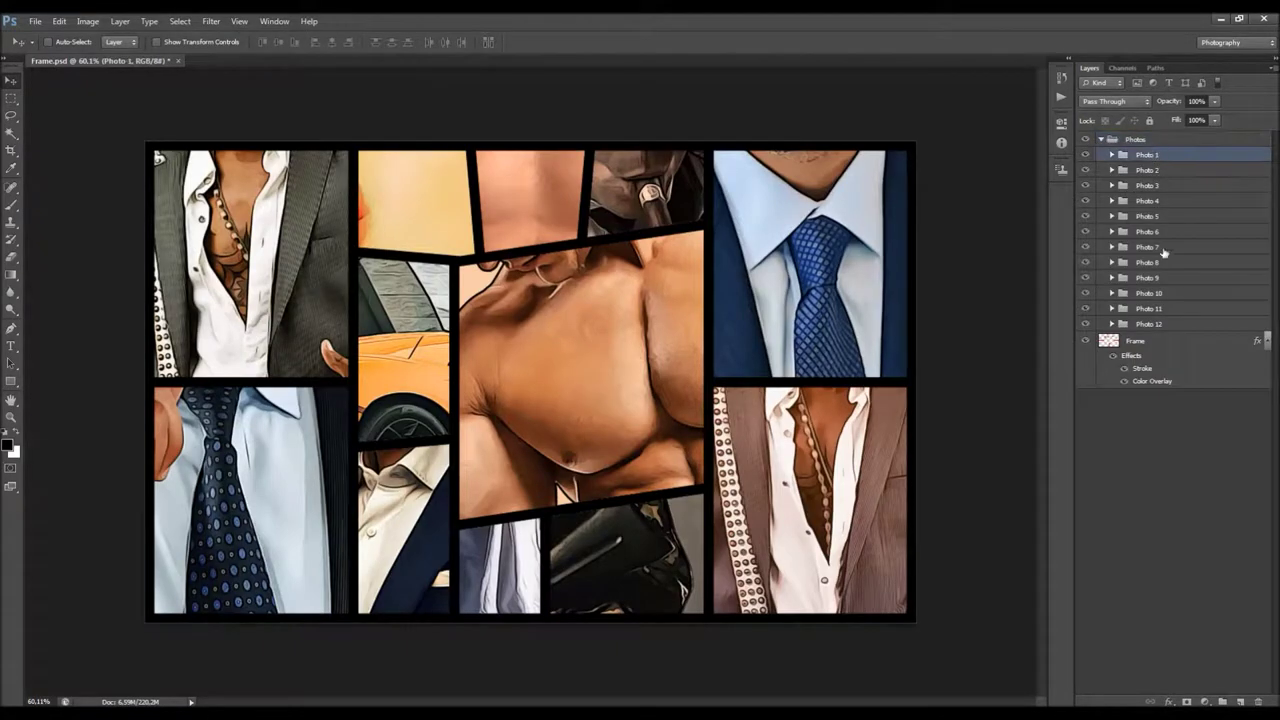
left_click(1150, 323)
scroll(486, 348, "down", 1)
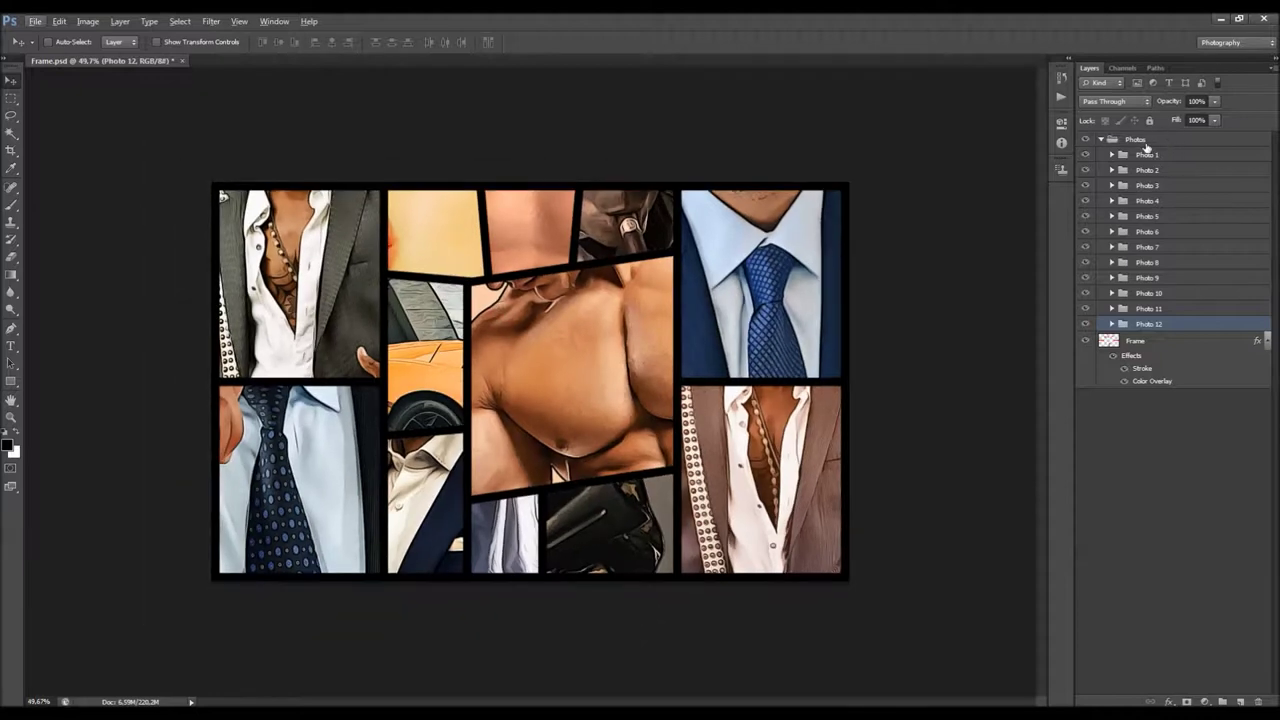
Expand the Photo 1 group and identify its base shape layer by toggling that layer's visibility.
left_click(1112, 155)
left_click(1171, 190)
left_click(1085, 189)
left_click(1085, 189)
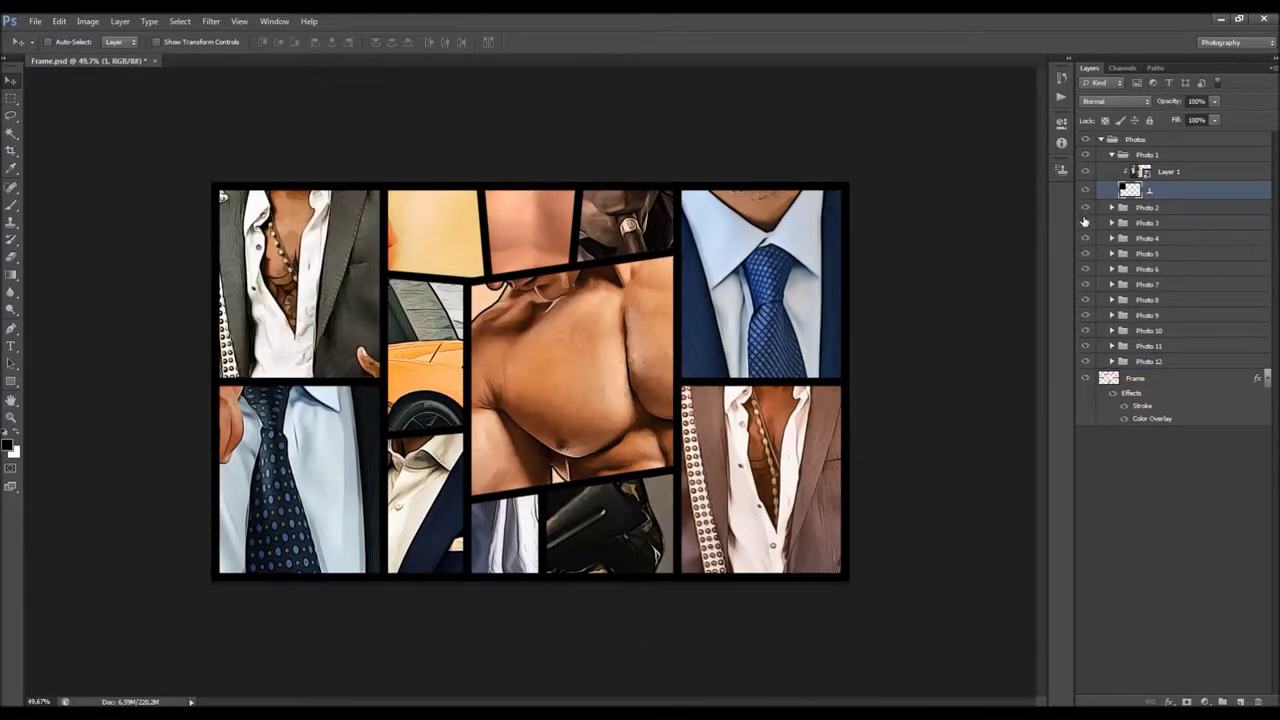
left_click(1128, 190, "ctrl")
key("ctrl+plus")
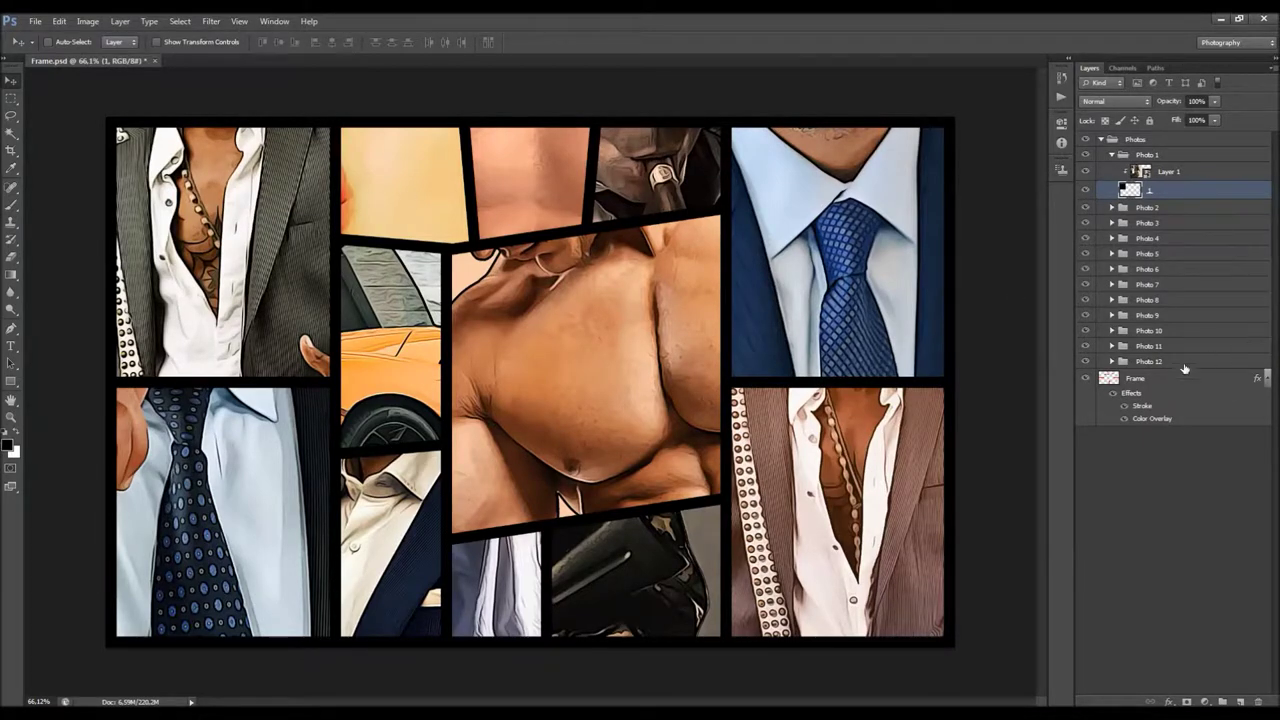
Try adjusting the size of the Frame layer's Stroke effect.
double_click(1146, 407)
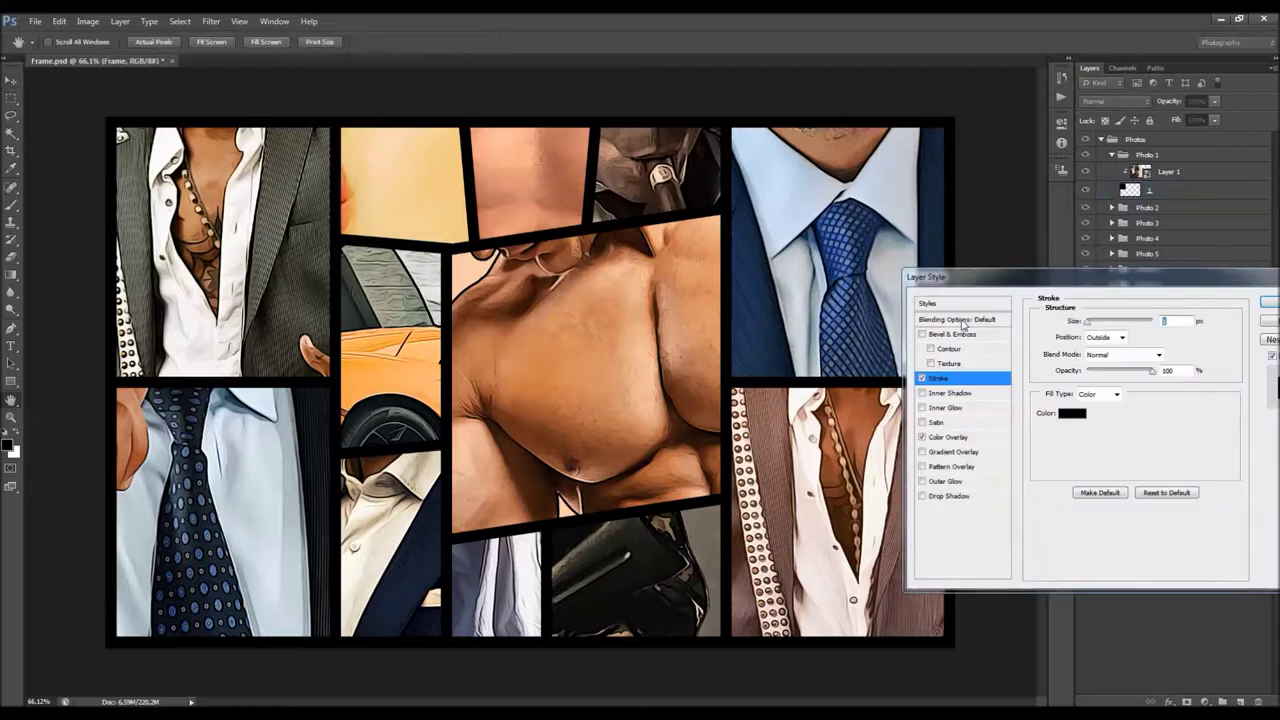
left_click_drag(1080, 322, 1095, 323)
key("Return")
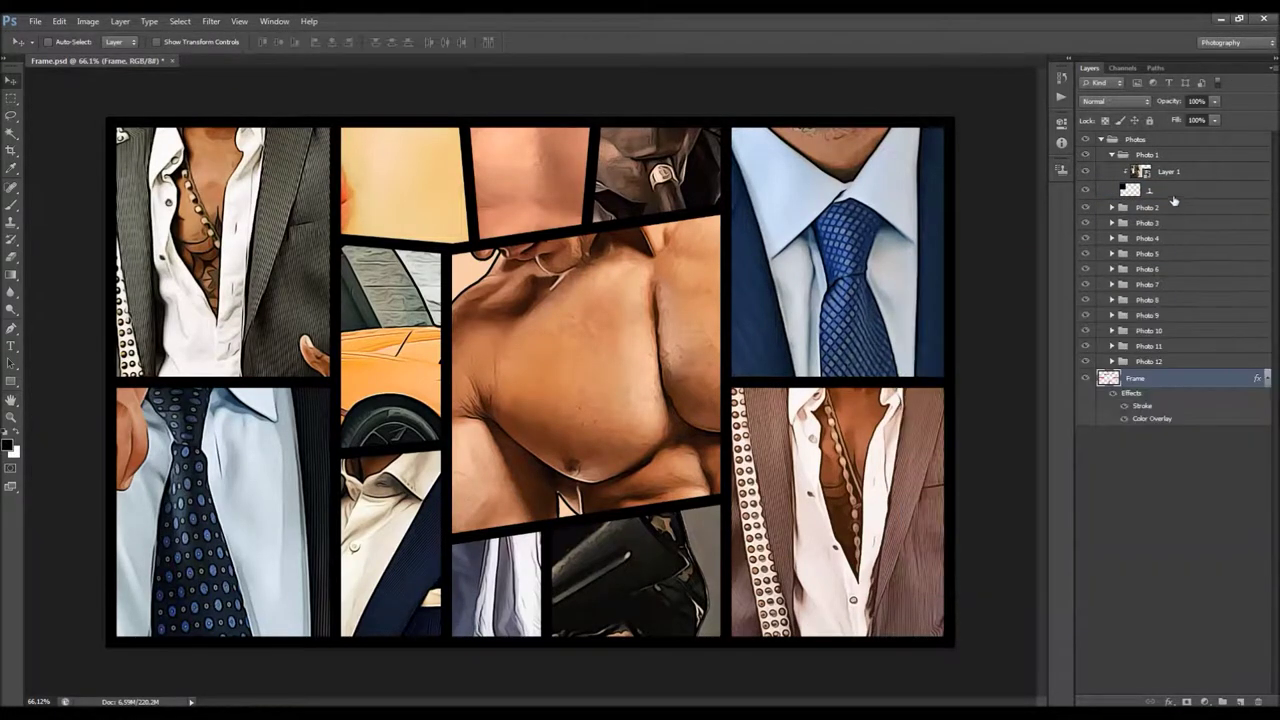
Try narrowing Photo 1's base shape layer with Free Transform, first to 83.40% and to 97.10% width.
left_click(1170, 192)
key("l")
right_click(268, 215)
left_click(346, 342)
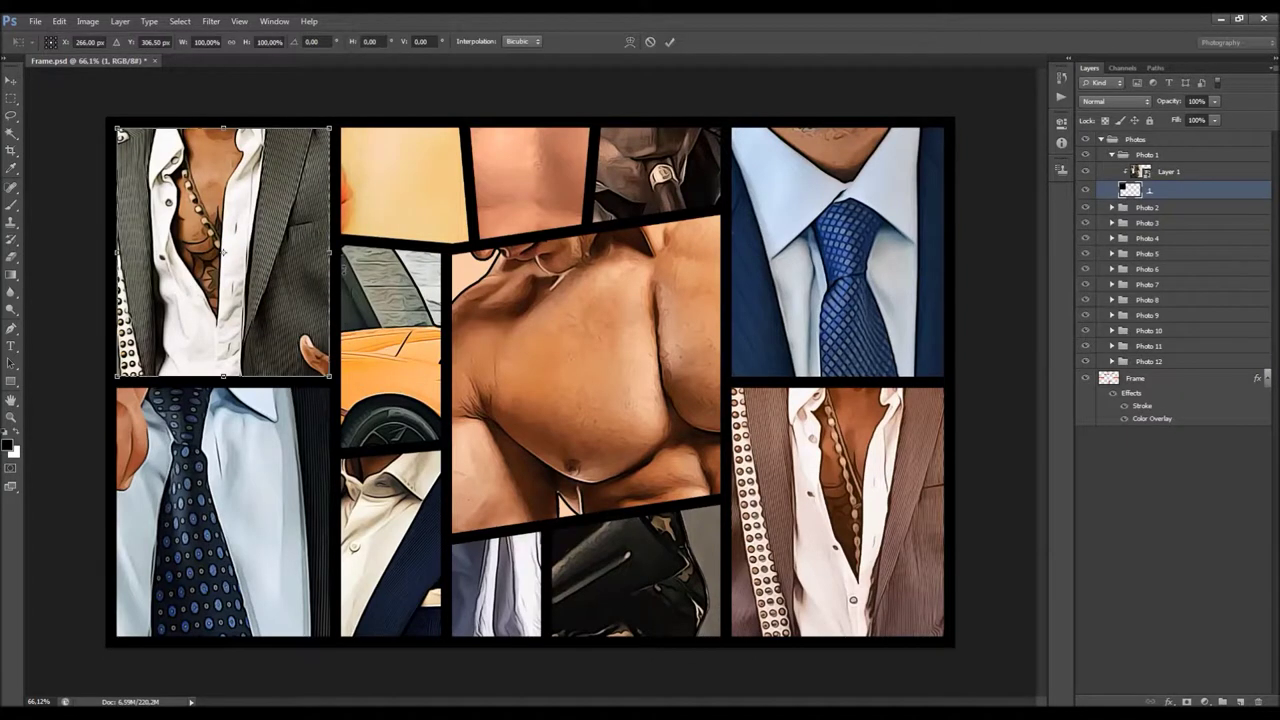
left_click_drag(326, 256, 294, 256)
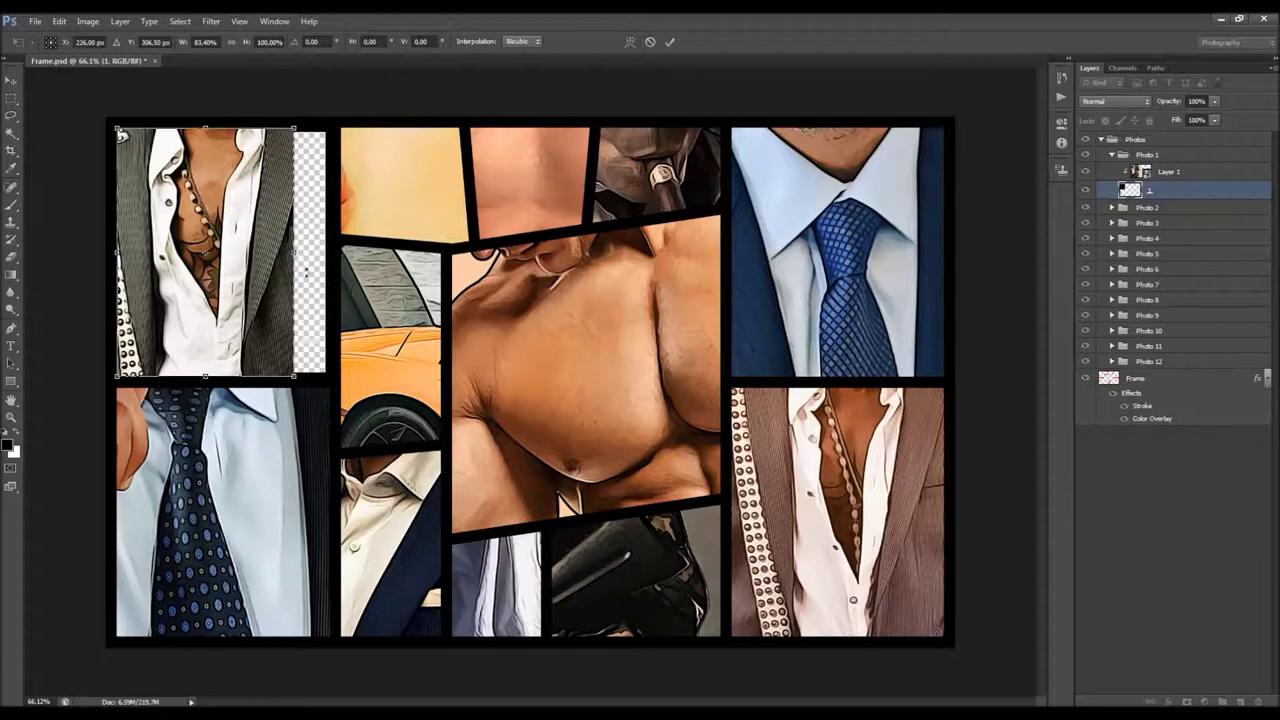
left_click_drag(294, 256, 324, 252)
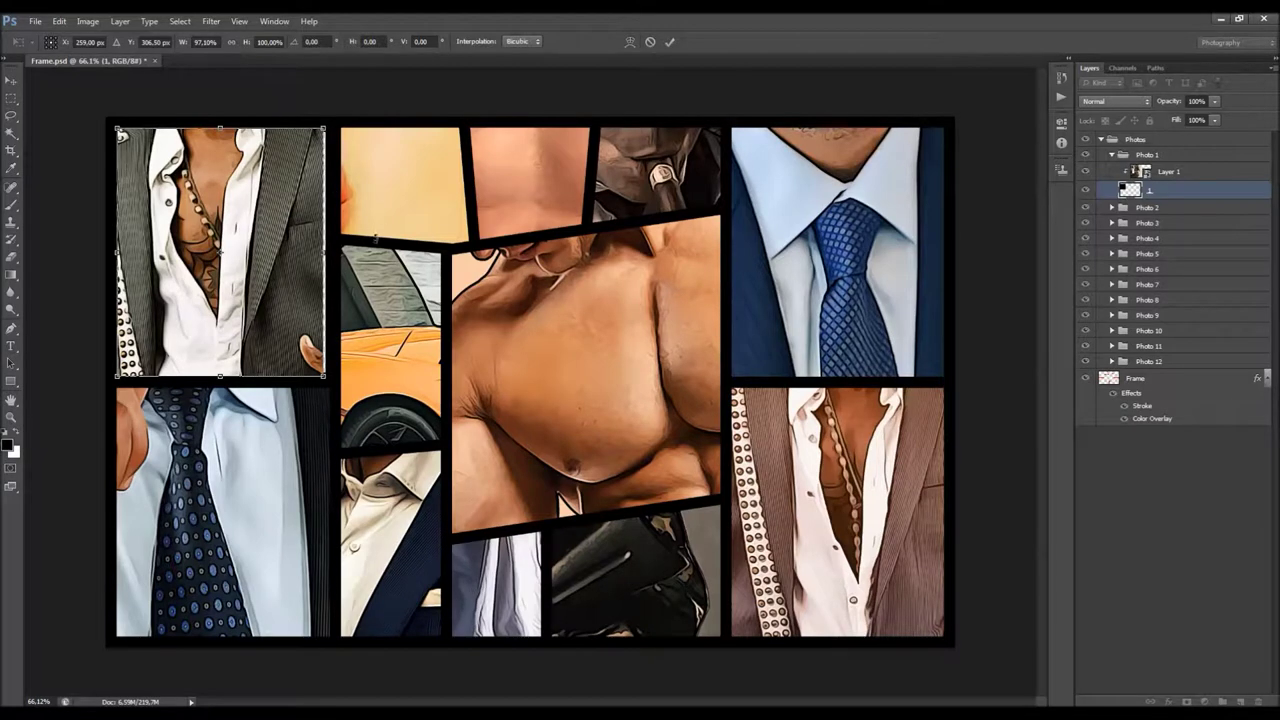
left_click(669, 42)
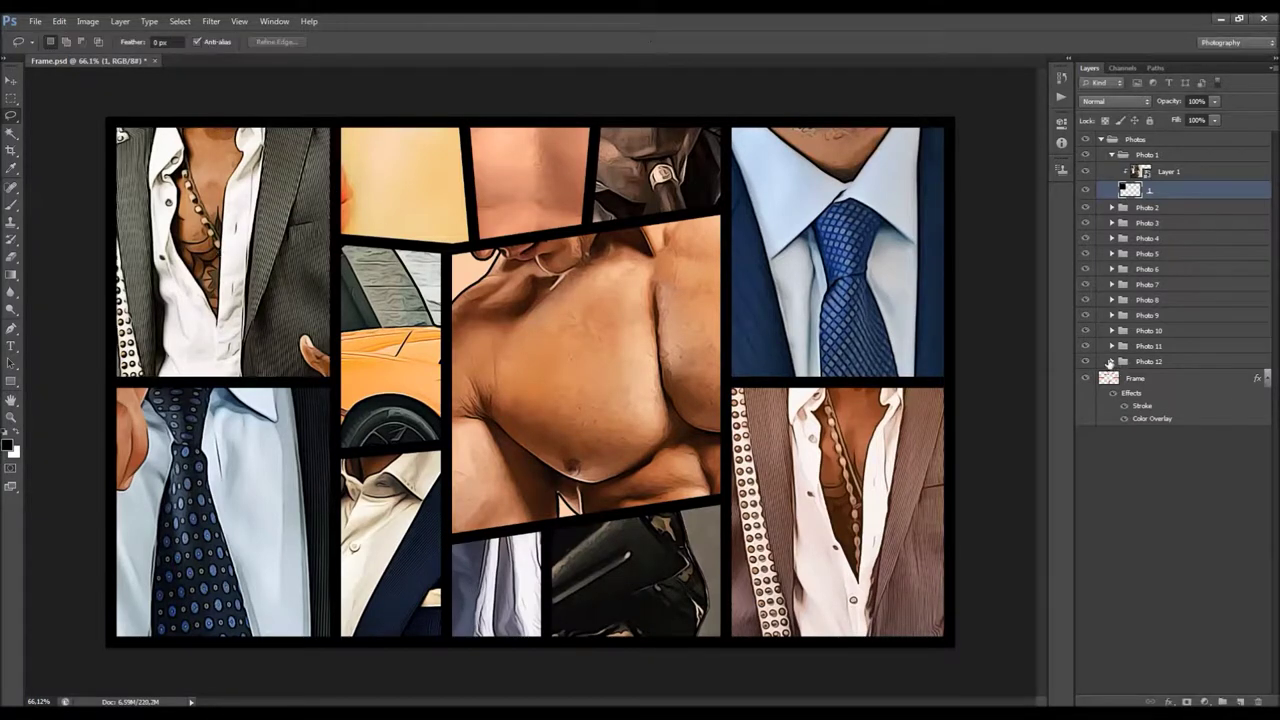
Review the frame's Stroke settings and check Photo 1's base shape by toggling its visibility.
double_click(1140, 405)
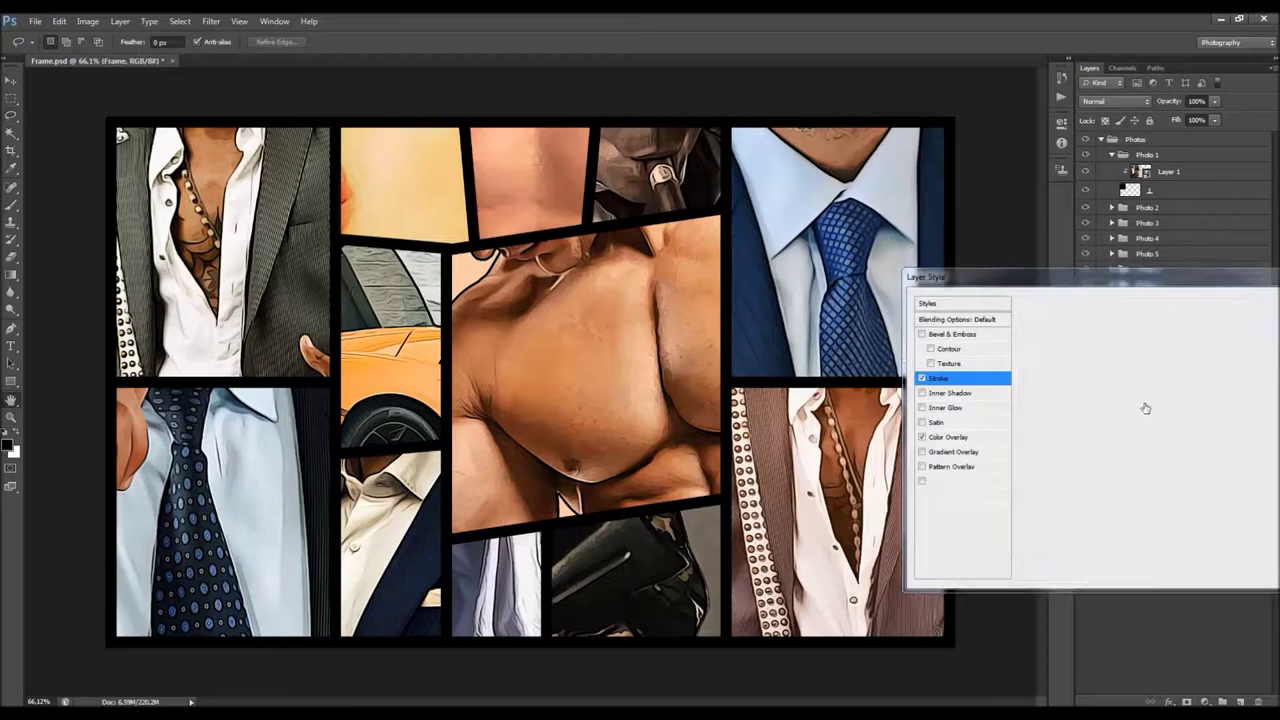
key("Return")
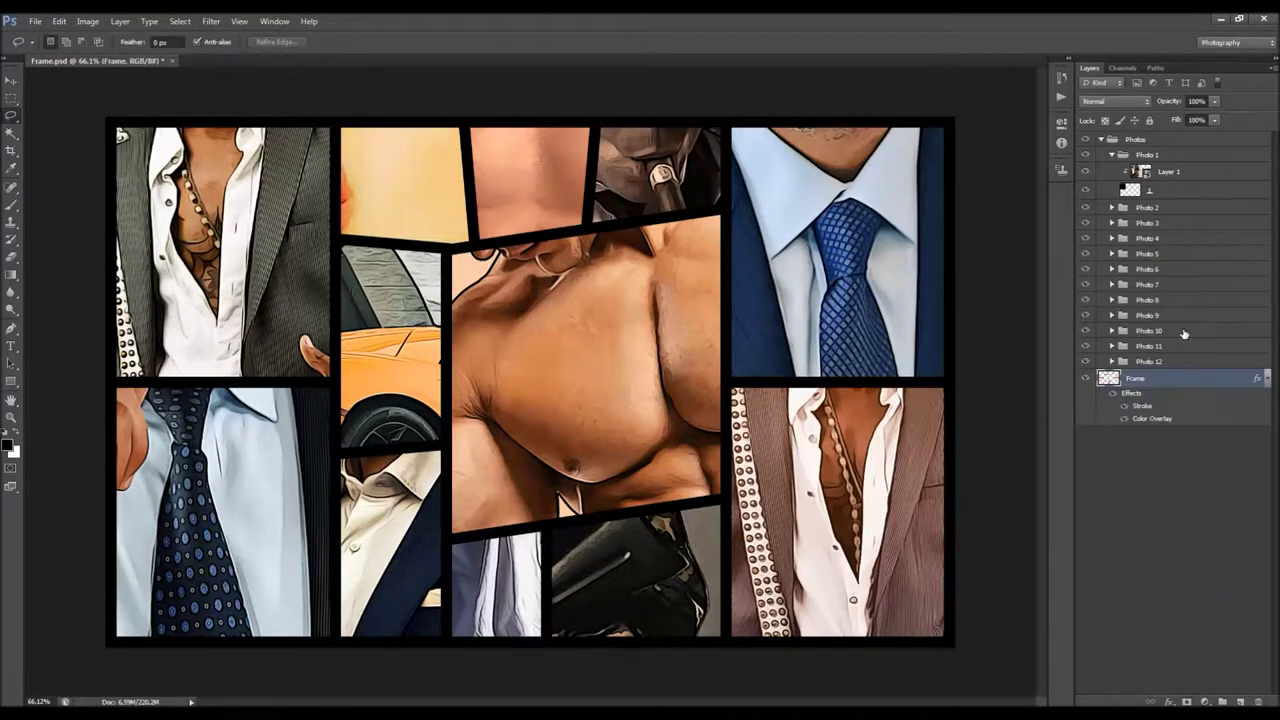
left_click(1180, 189)
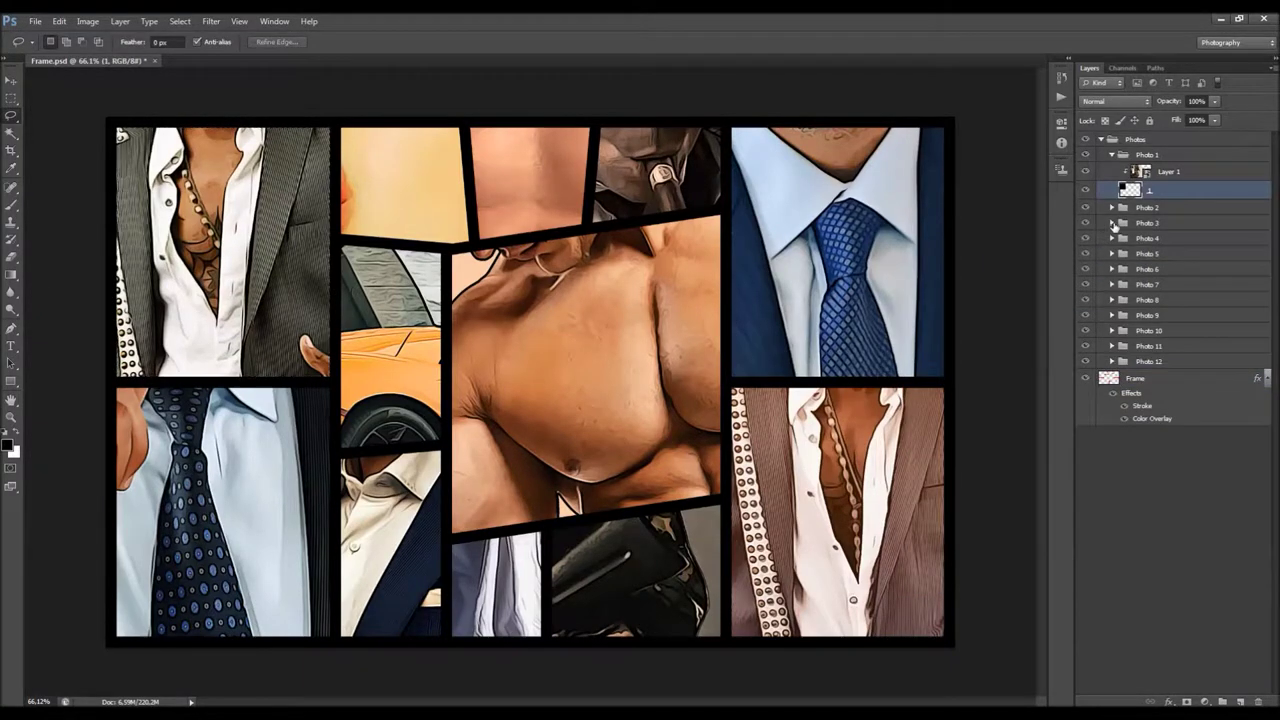
left_click(1087, 189)
left_click(1087, 189)
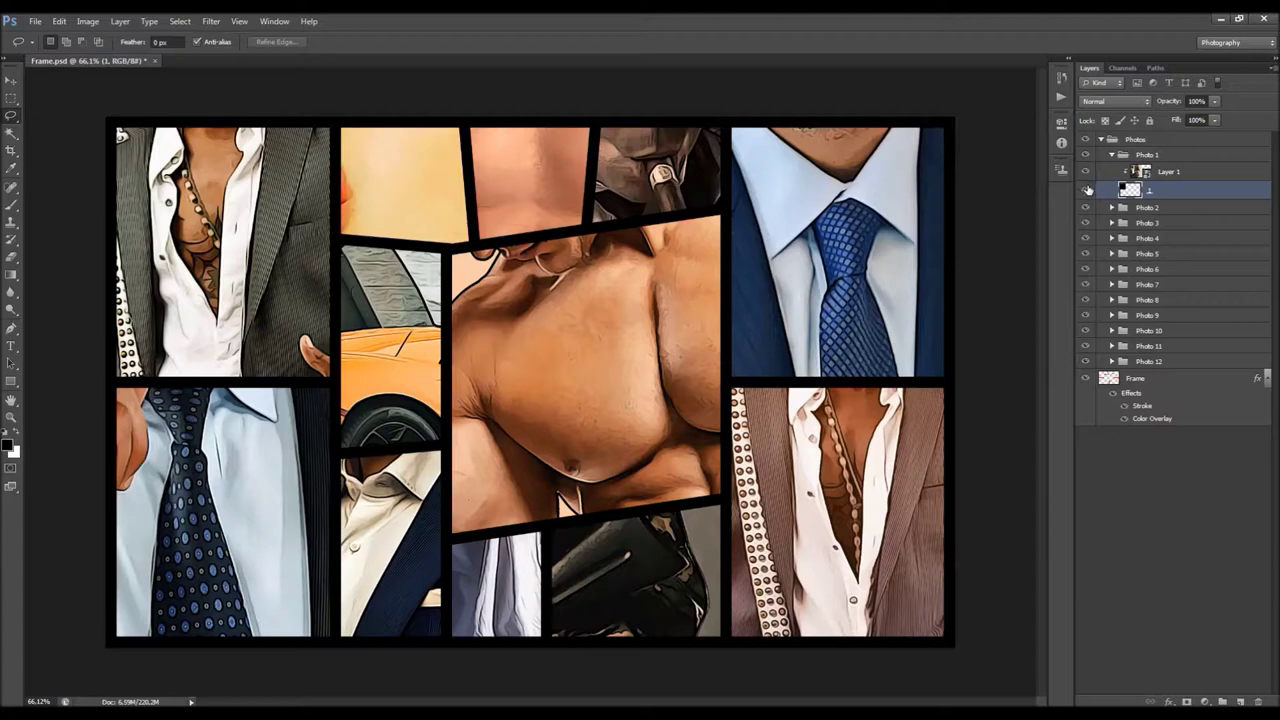
Scale Layer 1 in the Photo 1 group to 42.56% with Free Transform and fit the man inside his frame.
left_click(1176, 173)
scroll(567, 317, "down", 2, "alt")
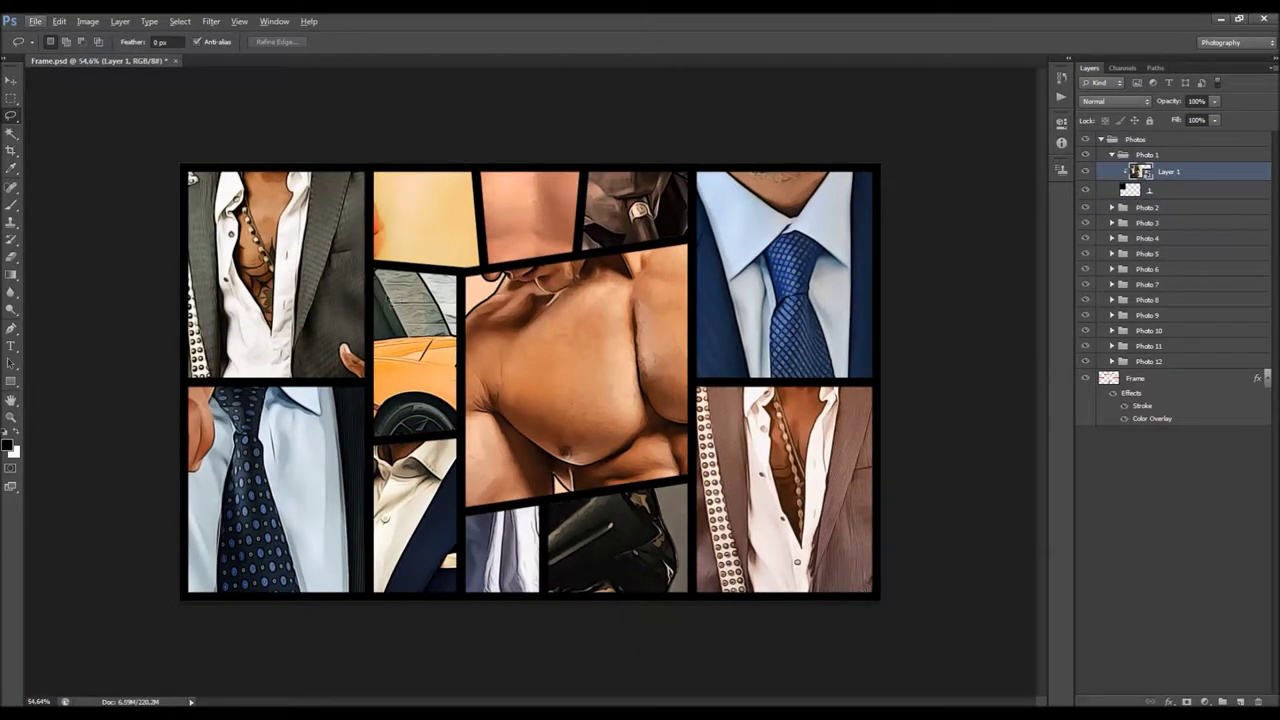
right_click(308, 238)
left_click(388, 391)
scroll(317, 197, "down", 2)
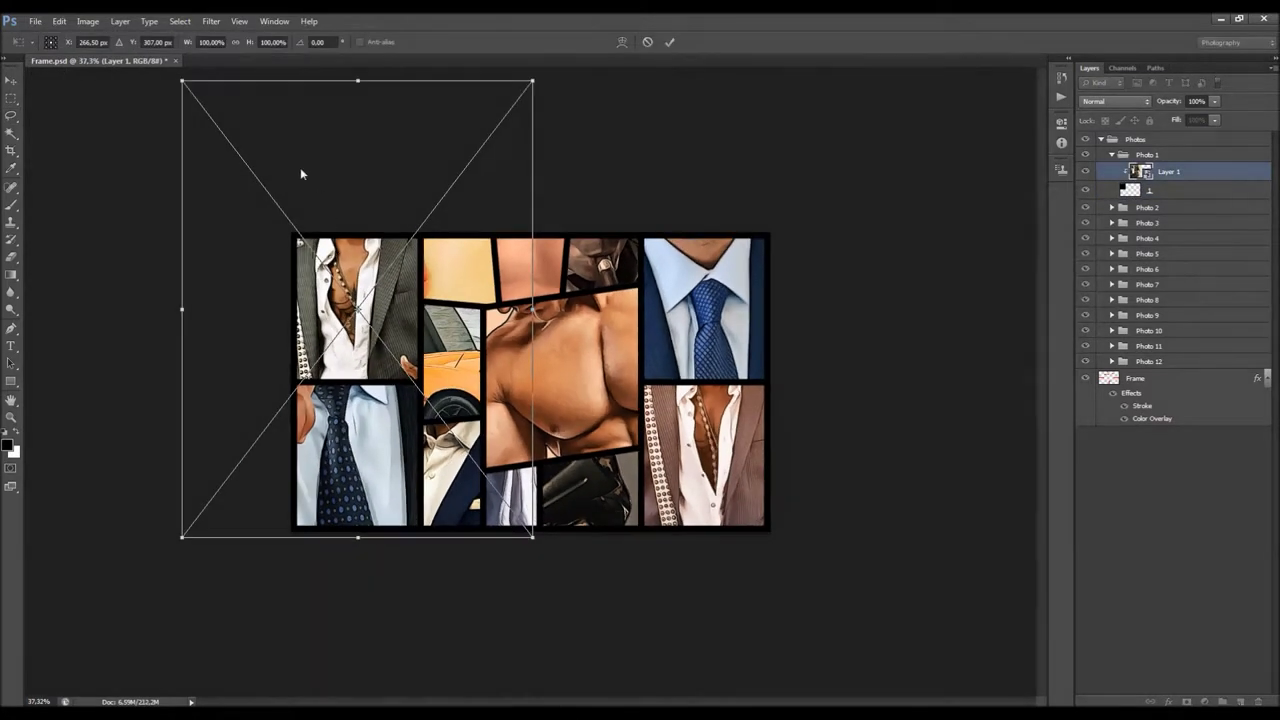
left_click_drag(181, 83, 384, 343)
left_click_drag(457, 408, 356, 276)
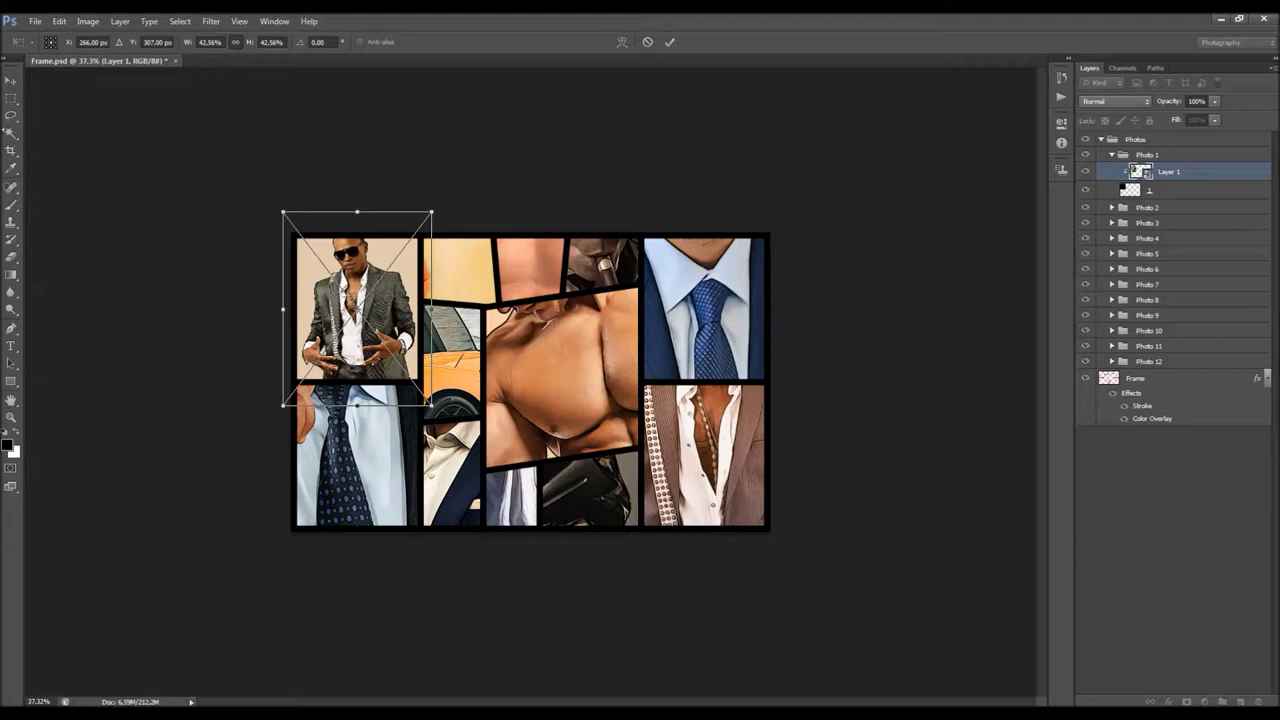
left_click(5, 86)
key("Return")
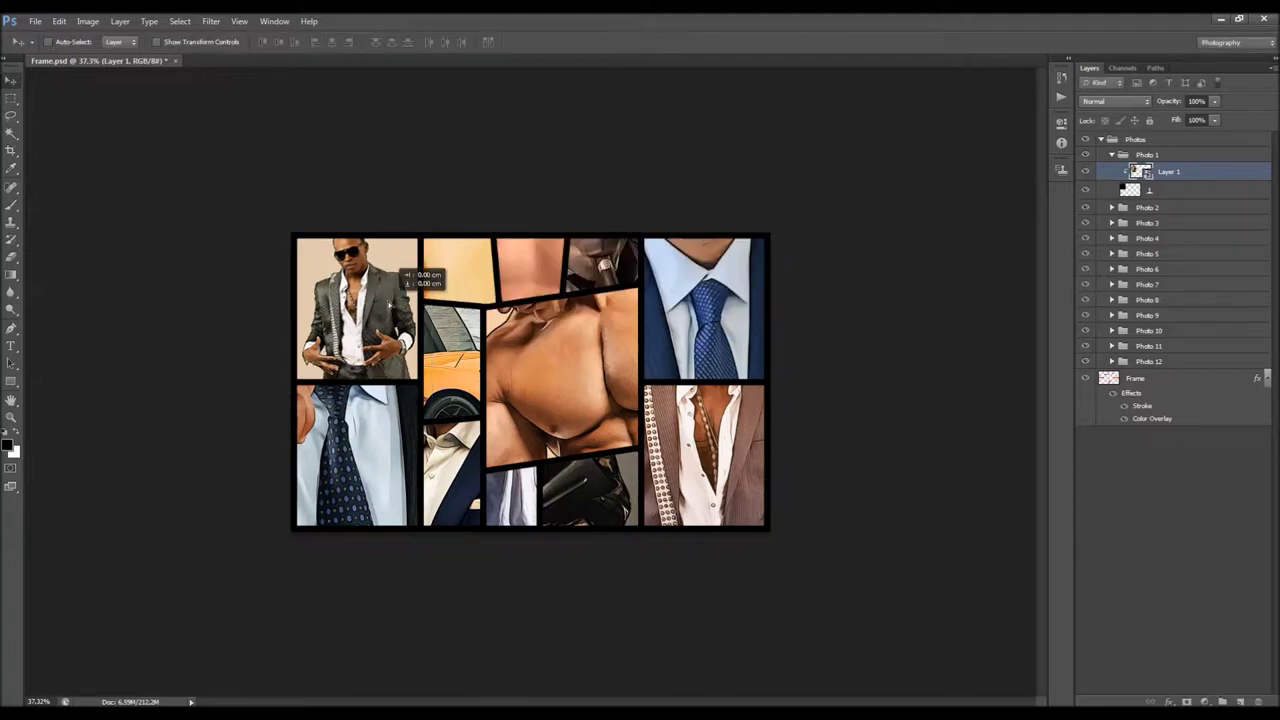
Scale Layer 2 in the Photo 2 group to 26.45% with Free Transform and fit the man holding cash inside his frame.
left_click(1110, 207)
left_click(1142, 224)
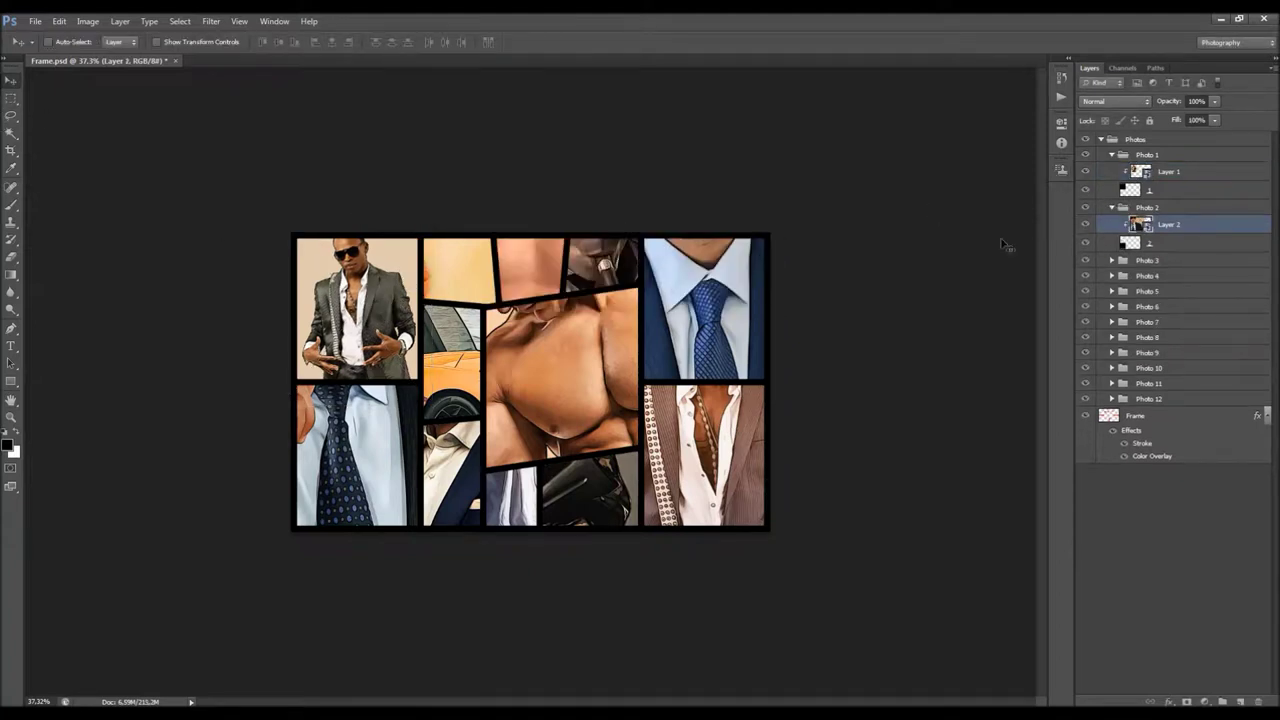
key("l")
right_click(682, 268)
left_click(758, 430)
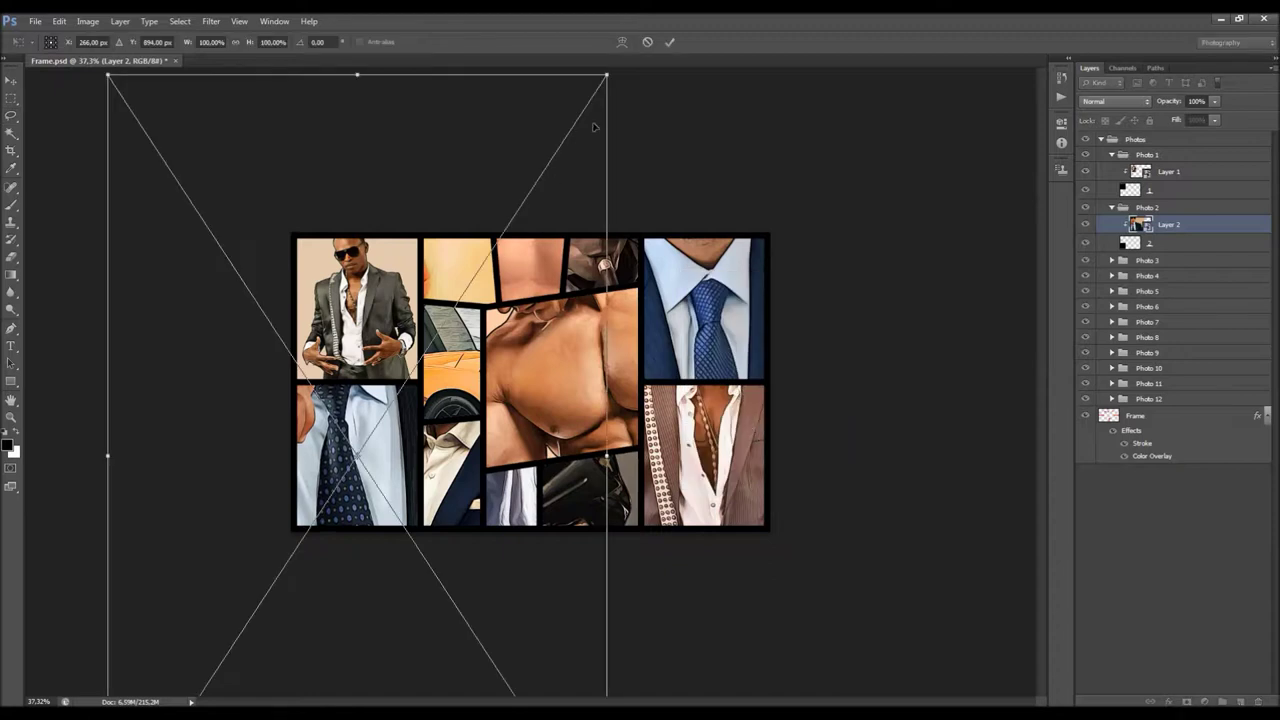
left_click_drag(608, 73, 268, 596)
left_click_drag(214, 643, 388, 388)
left_click_drag(276, 588, 300, 549)
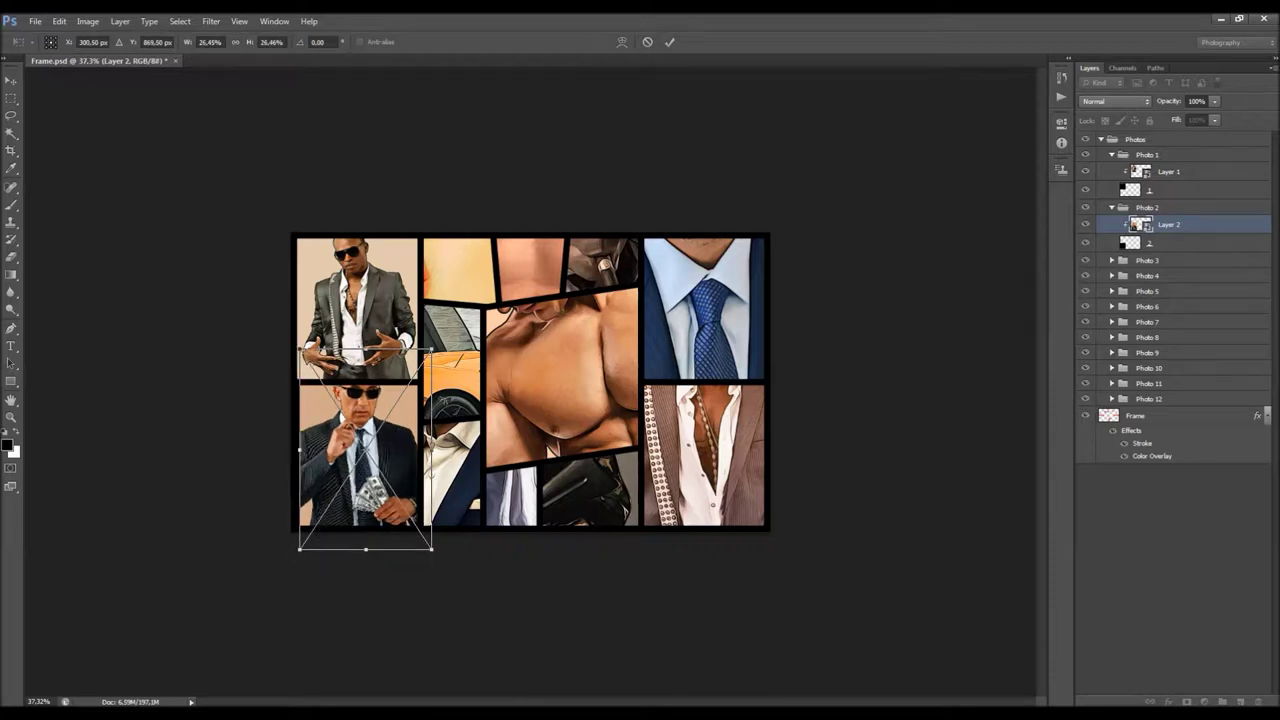
left_click_drag(393, 412, 385, 419)
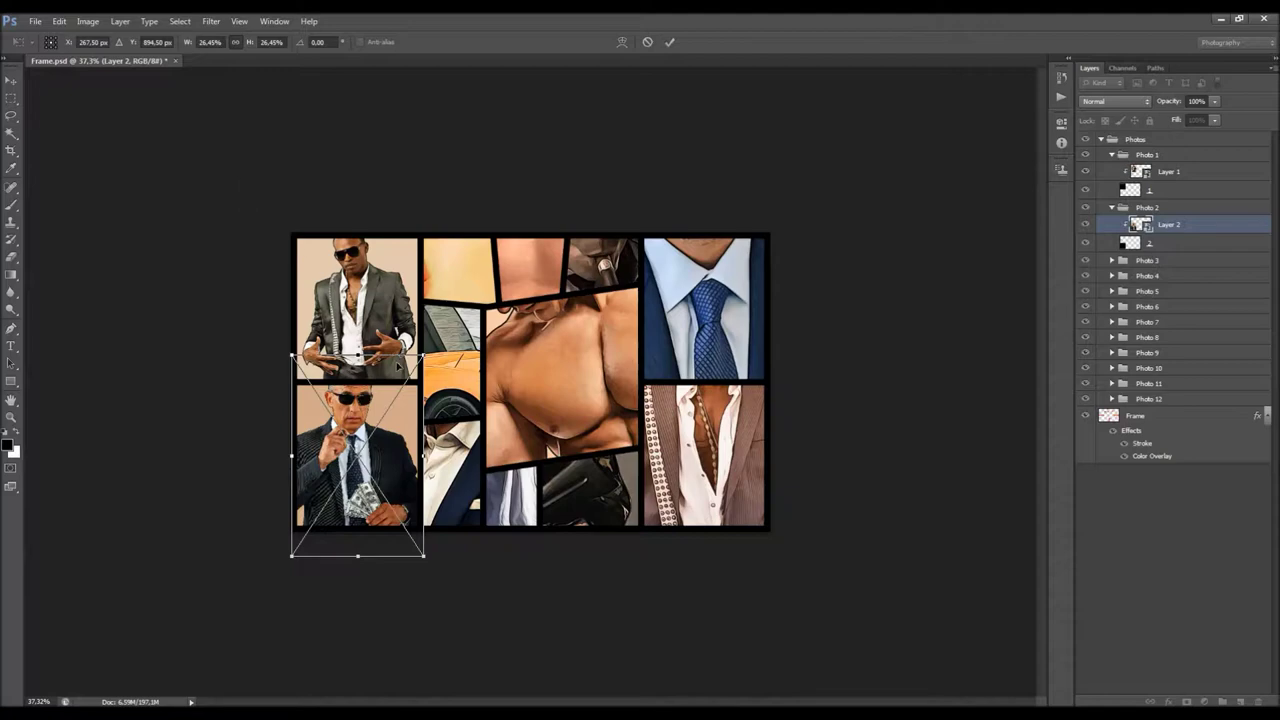
double_click(399, 366)
Scale Layer 3 in the Photo 3 group to 16.86% with Free Transform and fit the woman in sunglasses inside her frame.
left_click(1112, 260)
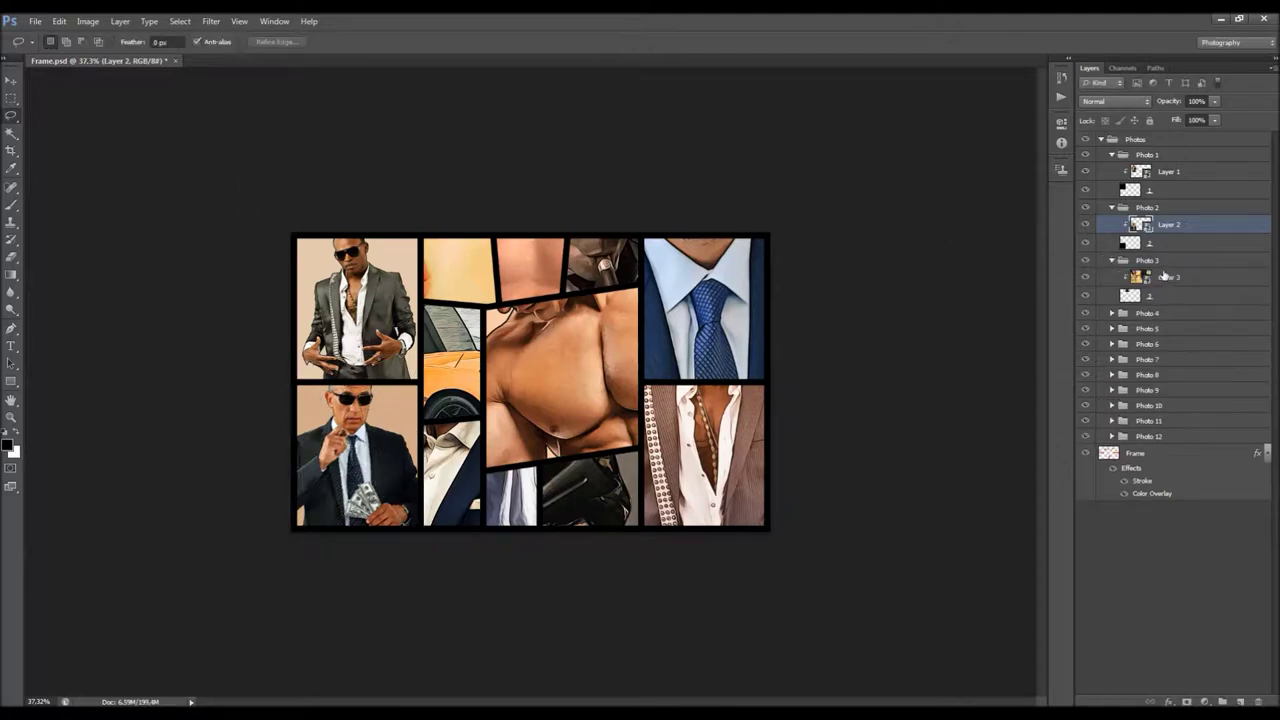
left_click(1168, 277)
right_click(584, 290)
left_click(656, 448)
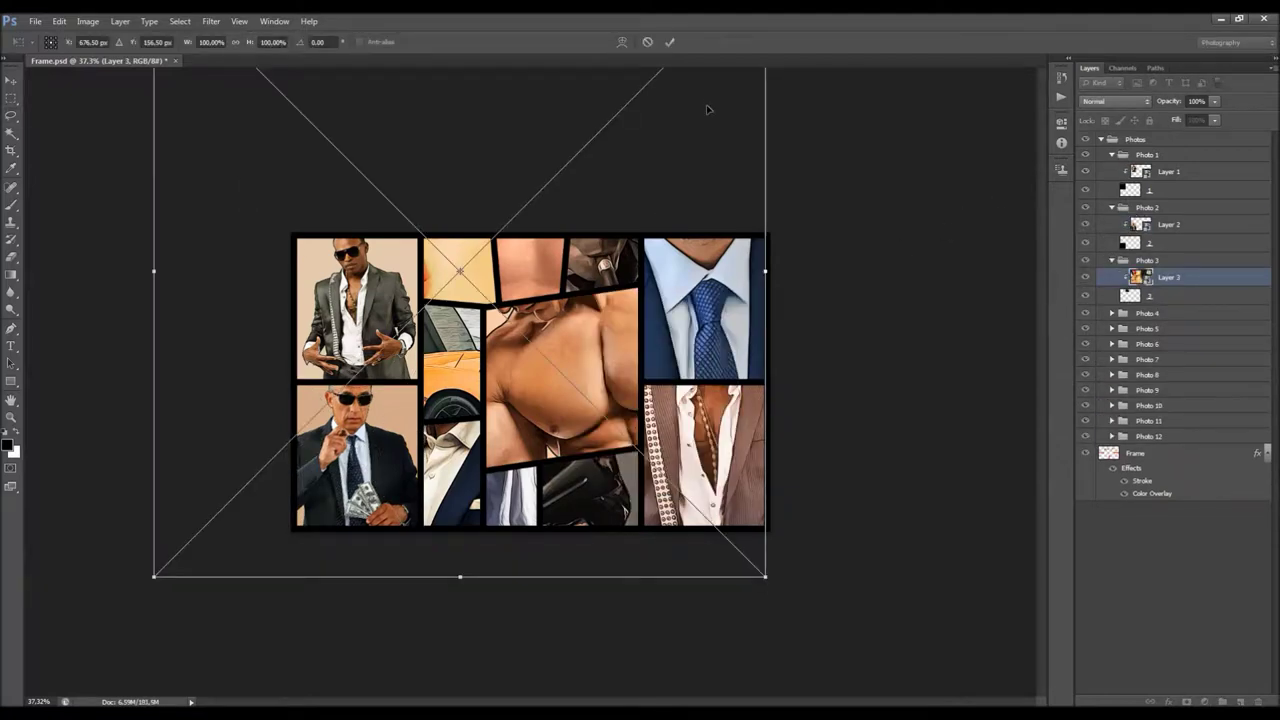
scroll(654, 258, "down", 3)
left_click_drag(696, 570, 447, 320)
scroll(425, 254, "up", 3)
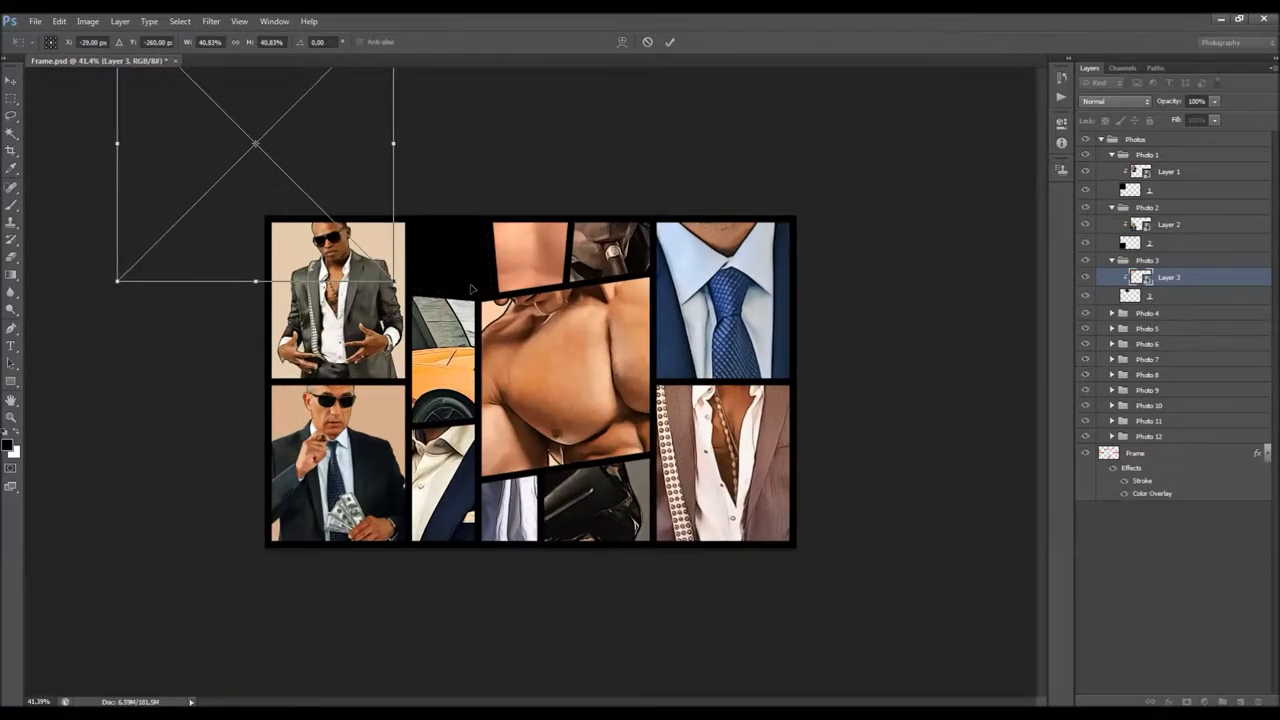
left_click_drag(333, 227, 535, 342)
left_click_drag(601, 393, 506, 293)
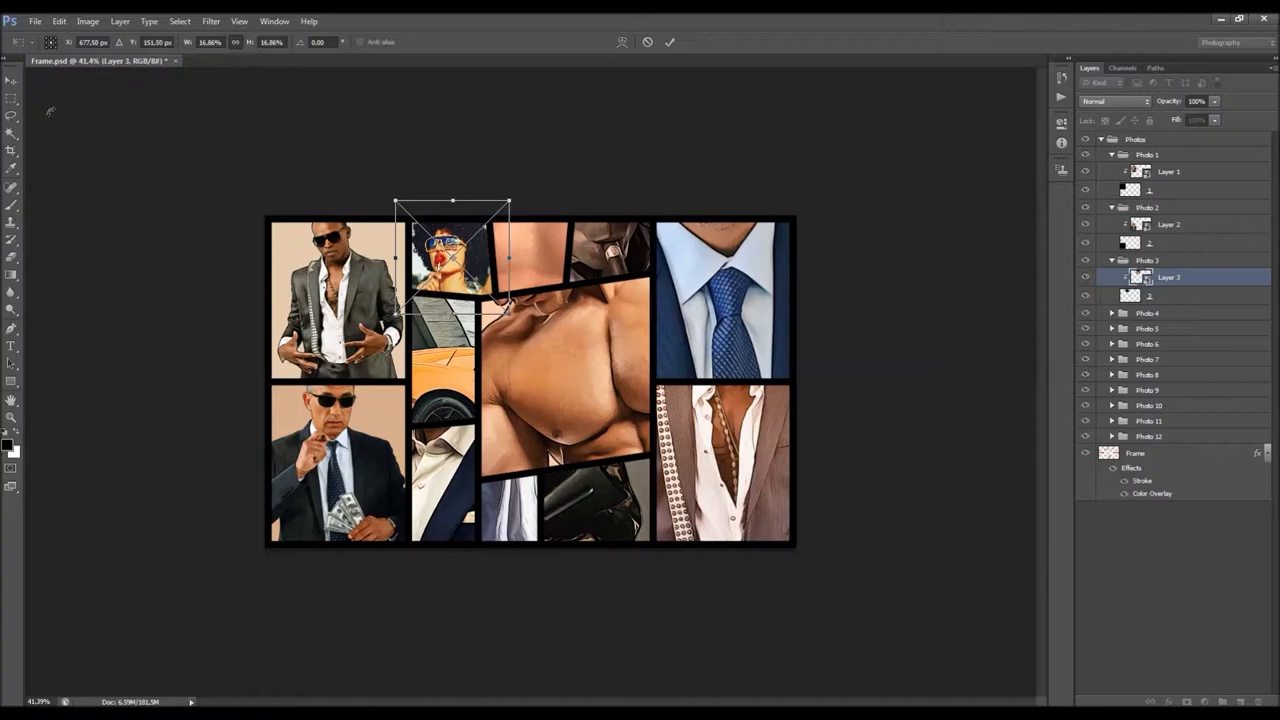
left_click(10, 80)
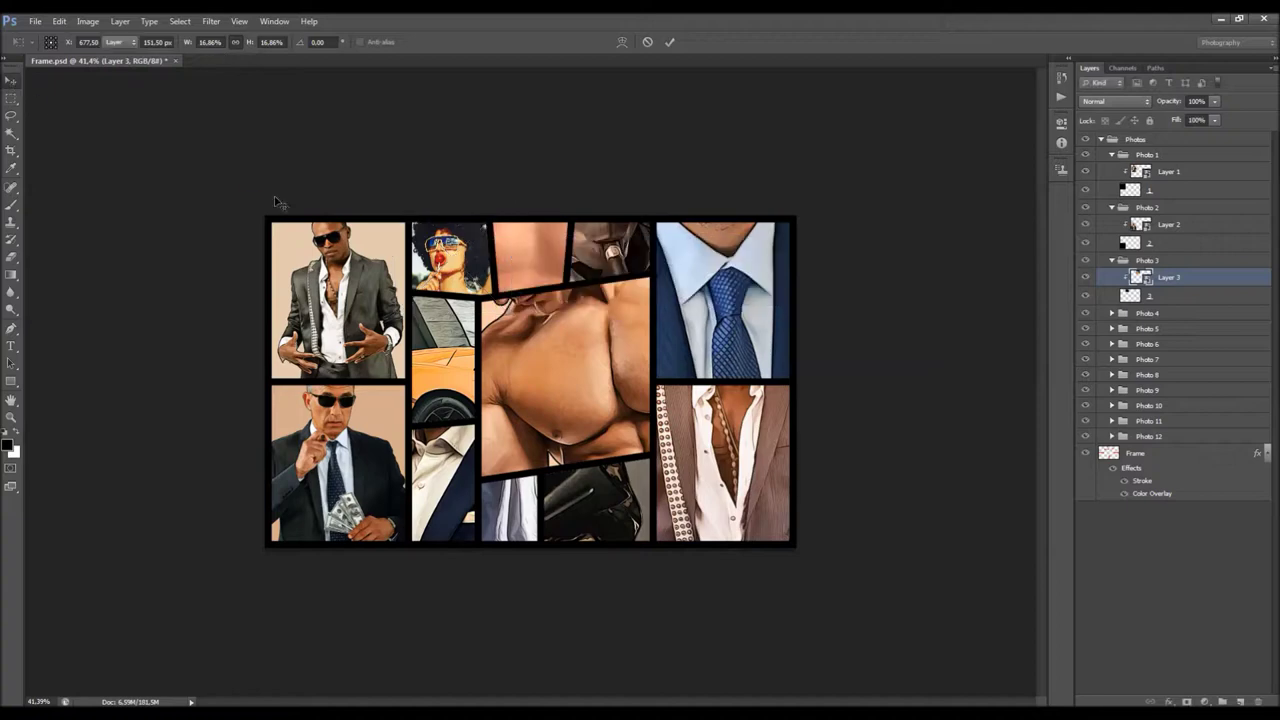
Scale Layer 4 in the Photo 4 group to about 35% with linked proportions and place the orange car inside its frame.
left_click(1112, 313)
left_click(1150, 330)
key("l")
right_click(585, 410)
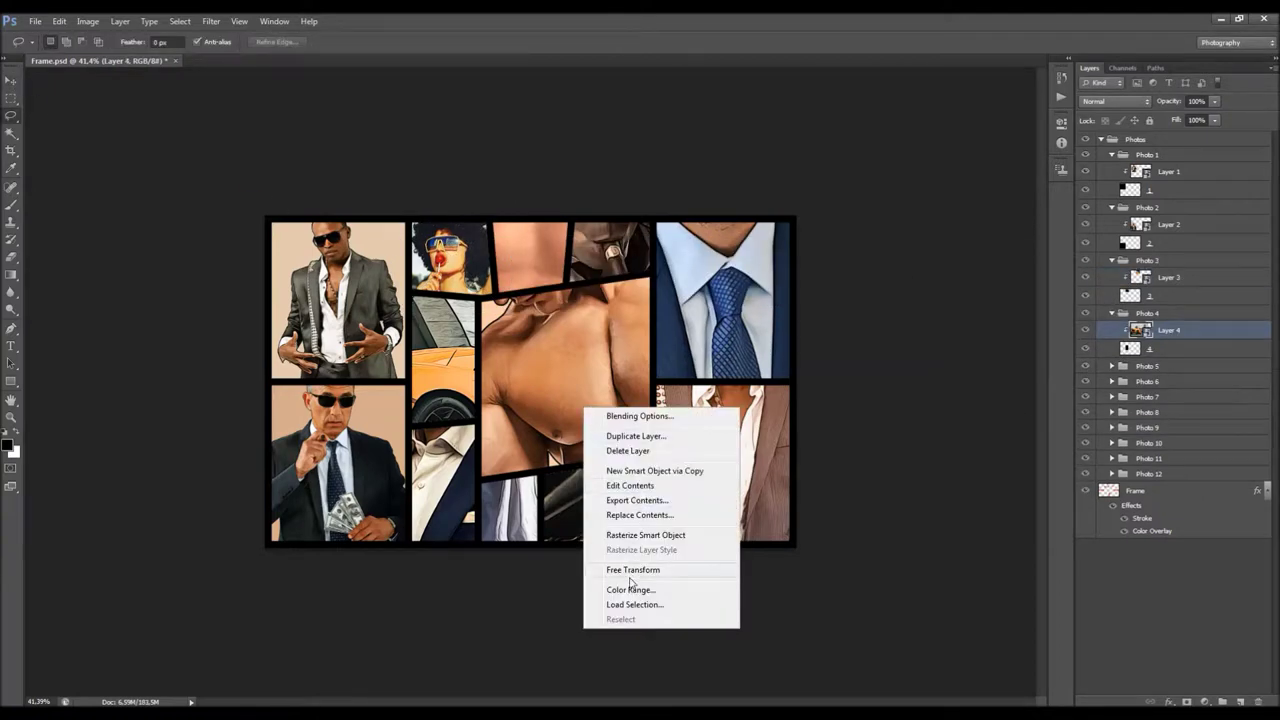
left_click(678, 572)
left_click_drag(729, 549, 358, 304)
left_click_drag(324, 232, 466, 353)
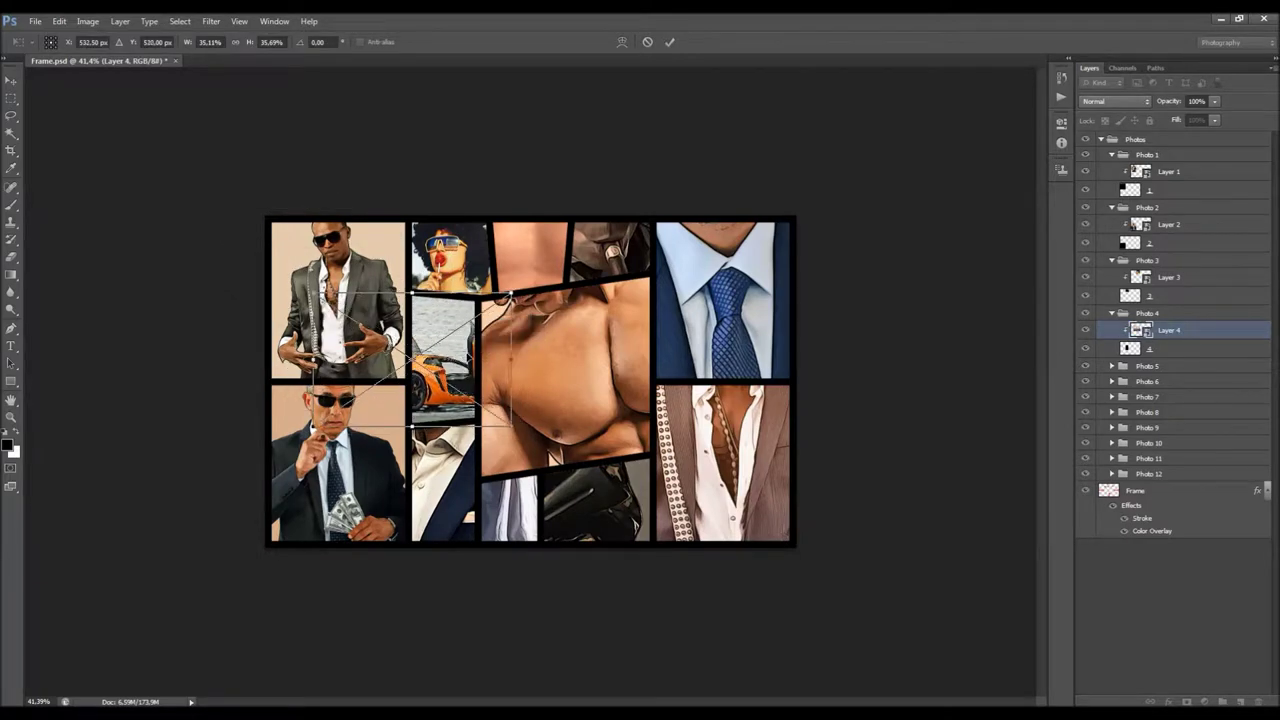
left_click(236, 42)
key("Return")
key("l")
Scale Layer 5 in the Photo 5 group to 27.25% with Free Transform and centre the suited man in his frame.
left_click(1112, 366)
left_click(1140, 386)
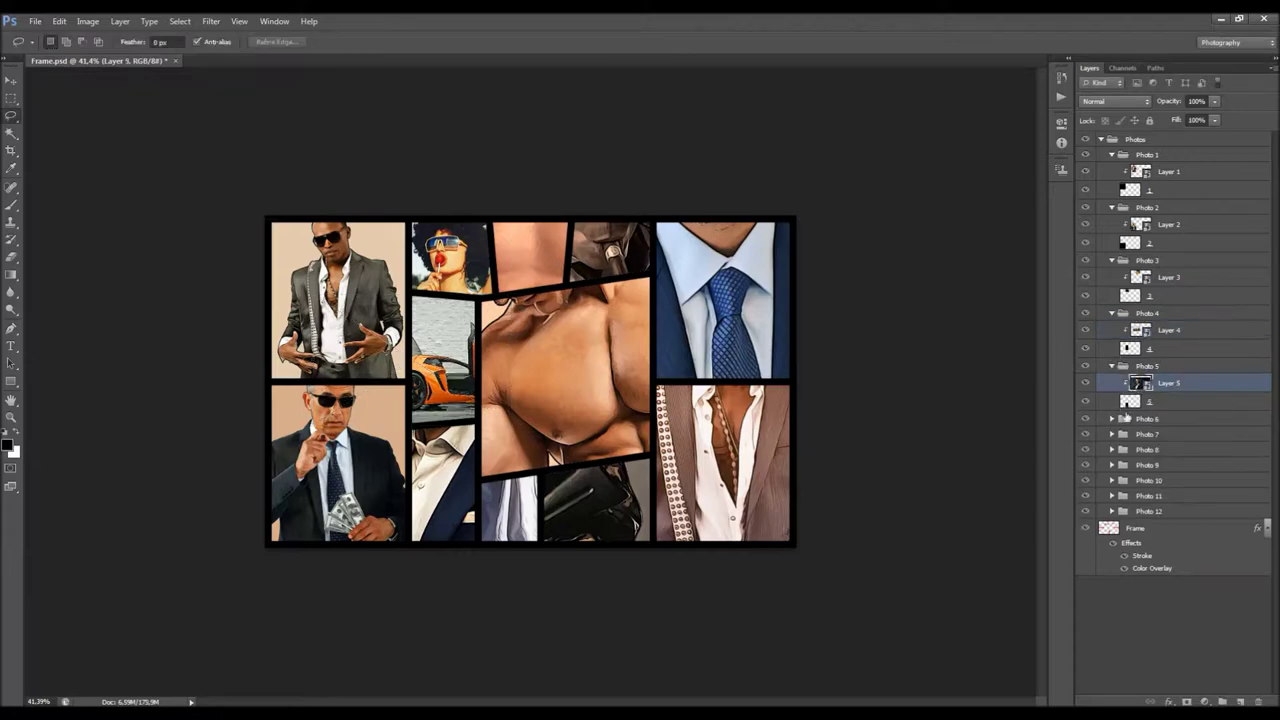
right_click(521, 352)
left_click(596, 520)
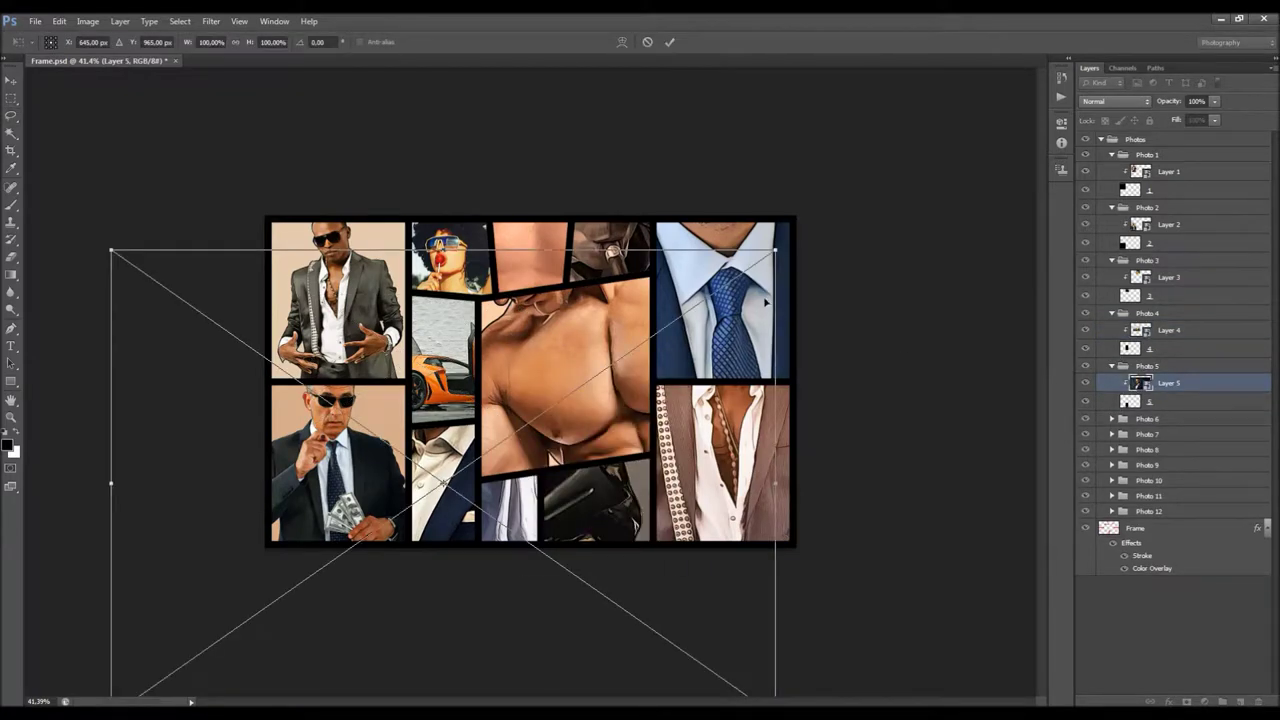
left_click_drag(777, 250, 550, 376)
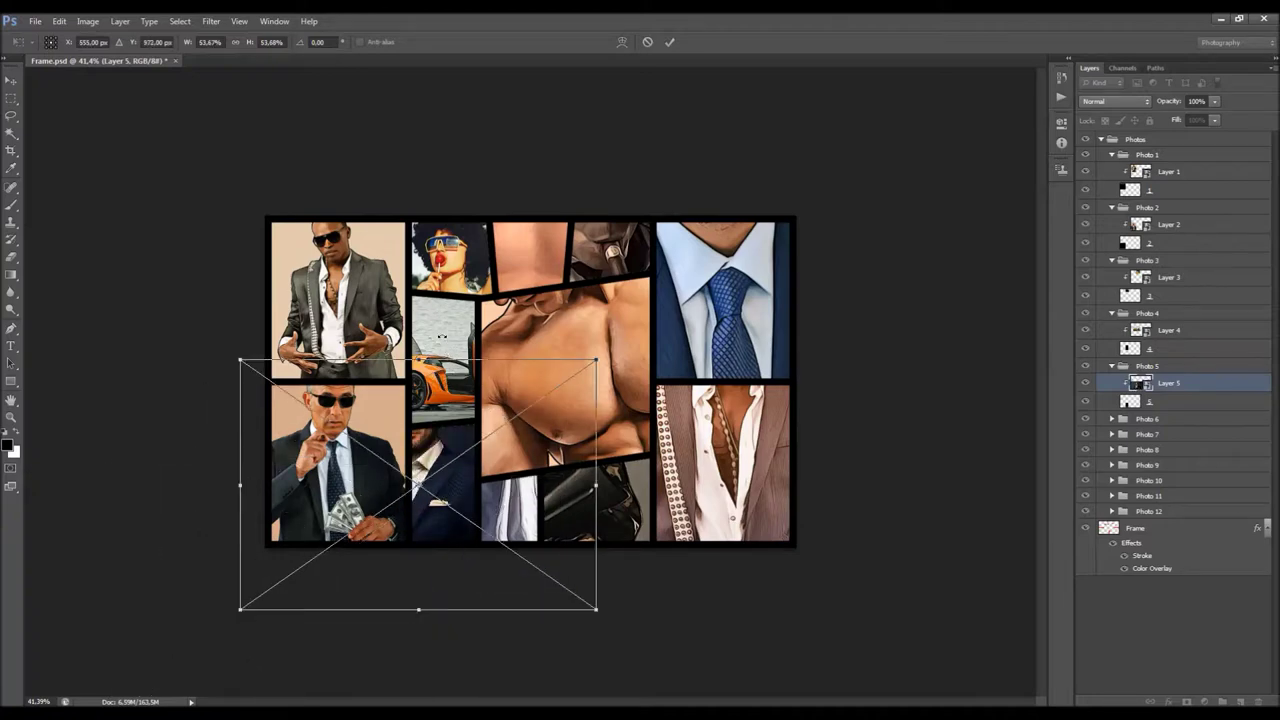
left_click_drag(479, 413, 570, 421)
left_click_drag(688, 370, 530, 478)
left_click_drag(453, 500, 475, 436)
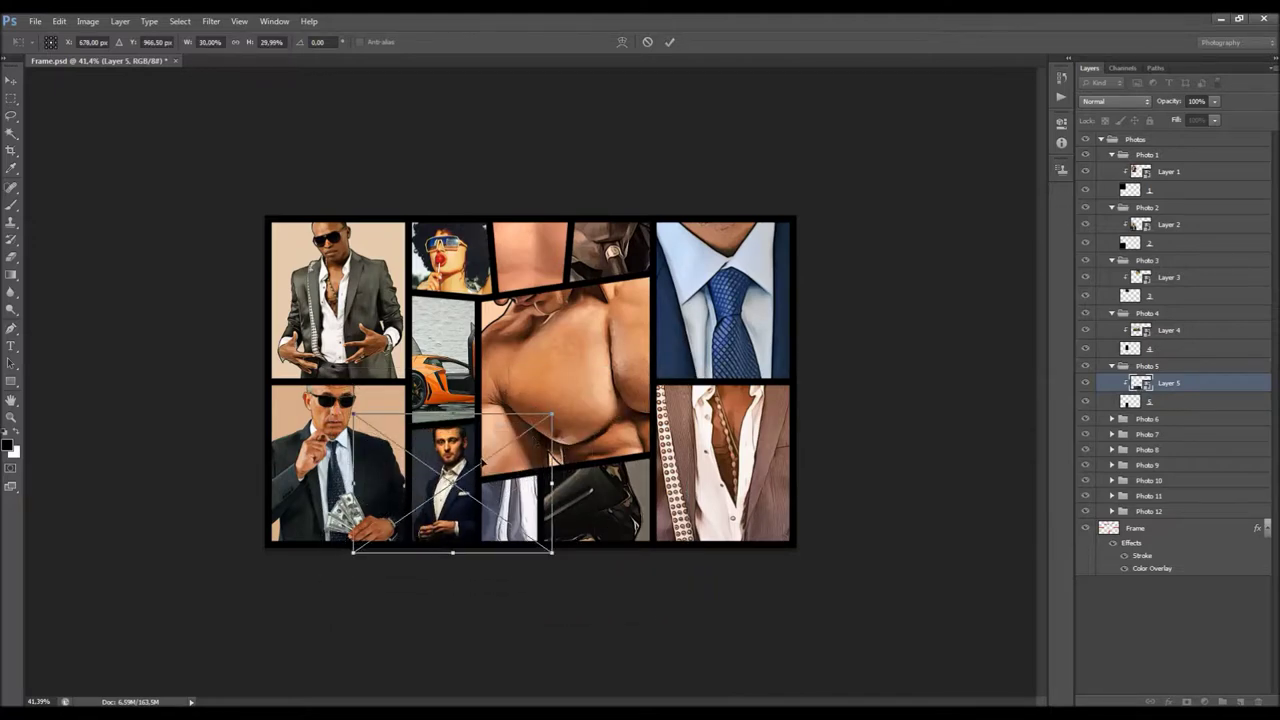
left_click_drag(553, 413, 505, 443)
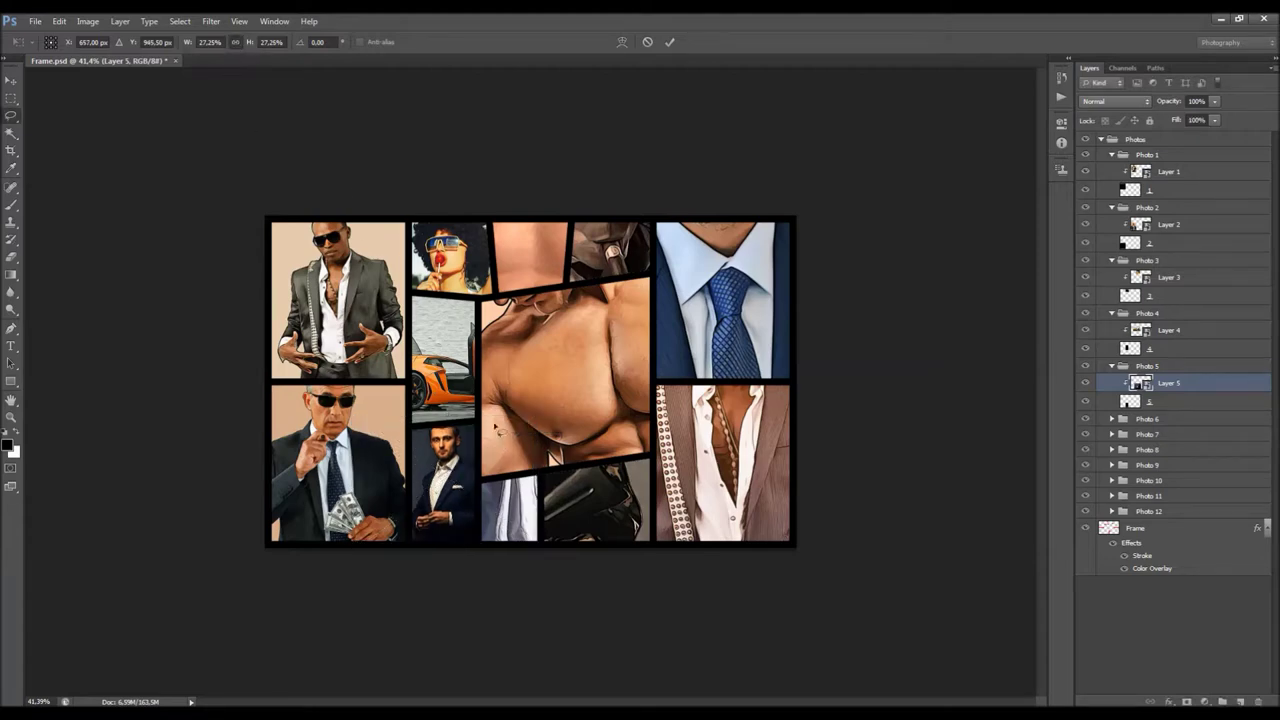
double_click(500, 430)
Scale Layer 6 in the Photo 6 group to about 21.7% with Free Transform and fit the shirtless man inside his frame.
left_click(1112, 419)
left_click(1148, 436)
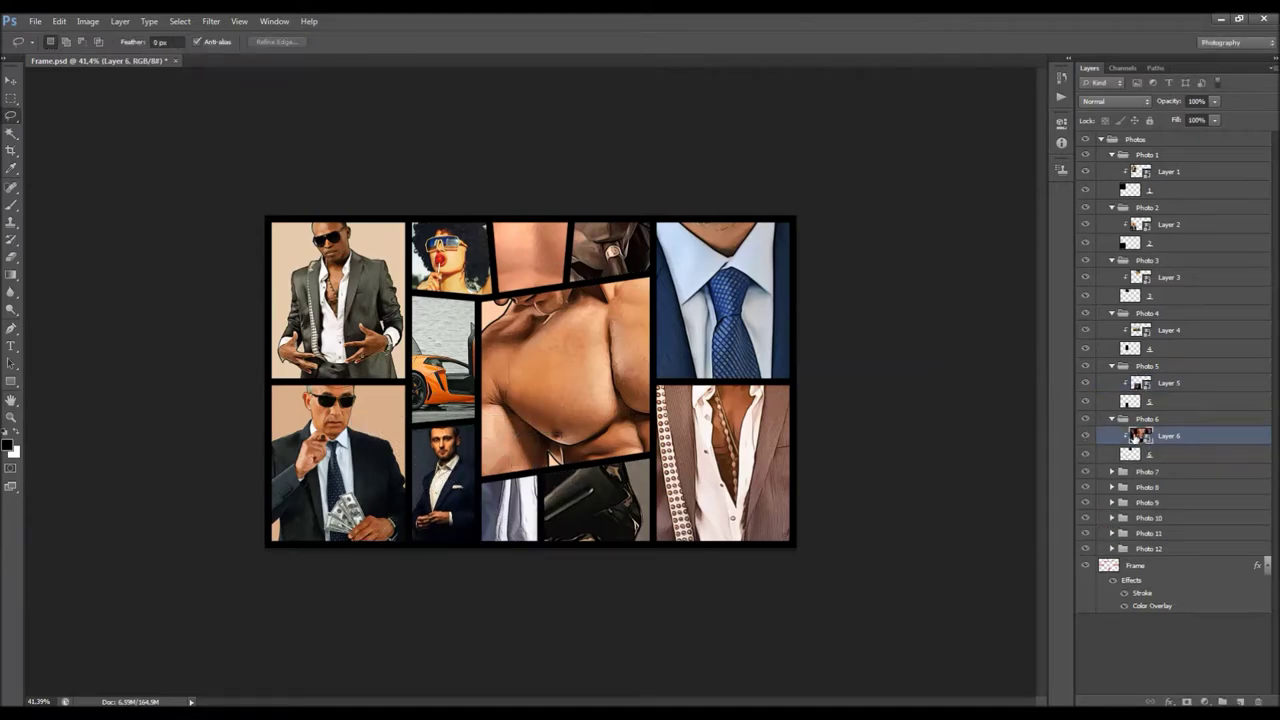
right_click(438, 318)
left_click(510, 440)
scroll(687, 232, "down", 5)
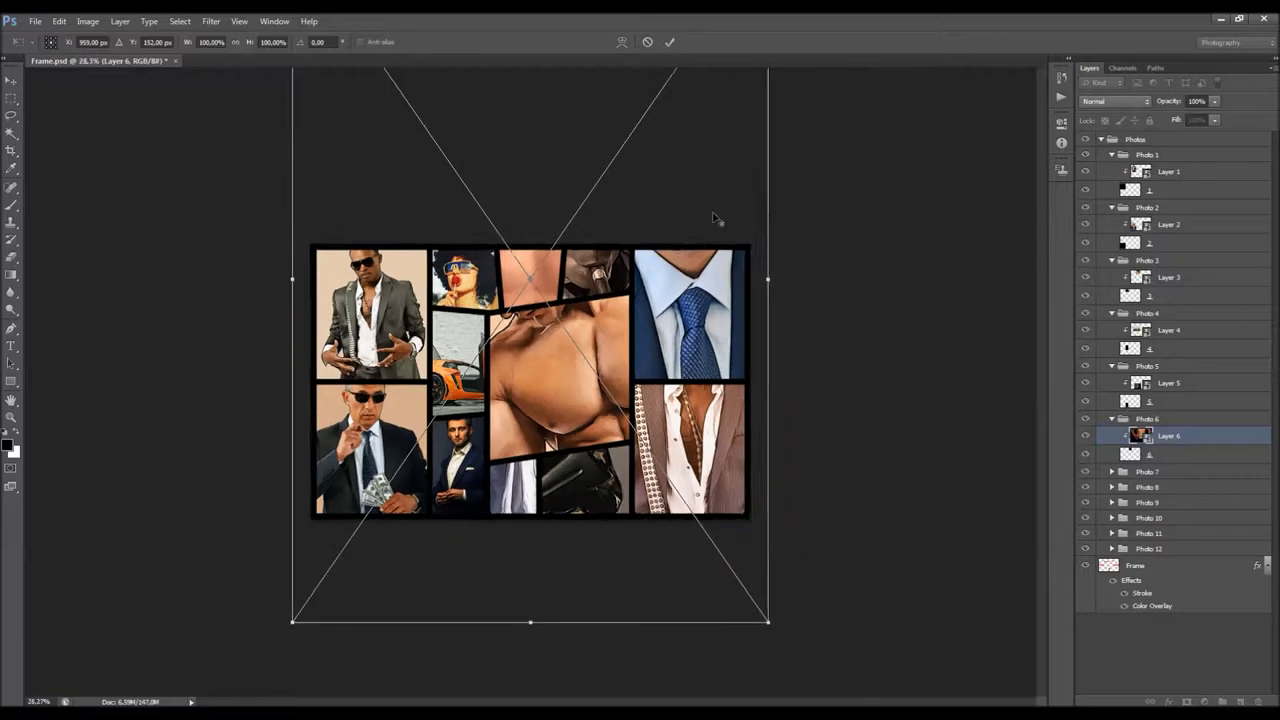
left_click_drag(668, 131, 530, 305)
scroll(681, 148, "down", 4)
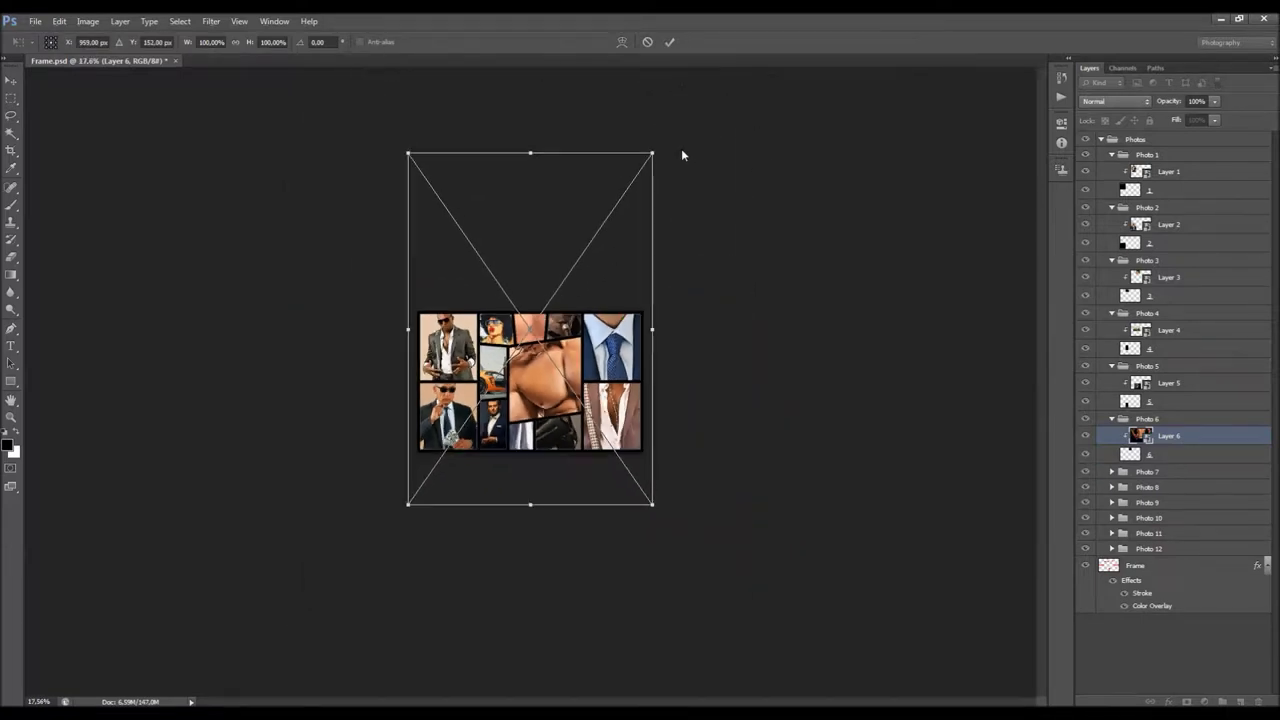
left_click_drag(652, 151, 508, 361)
scroll(530, 381, "up", 7)
left_click_drag(395, 403, 573, 251)
left_click_drag(666, 478, 564, 327)
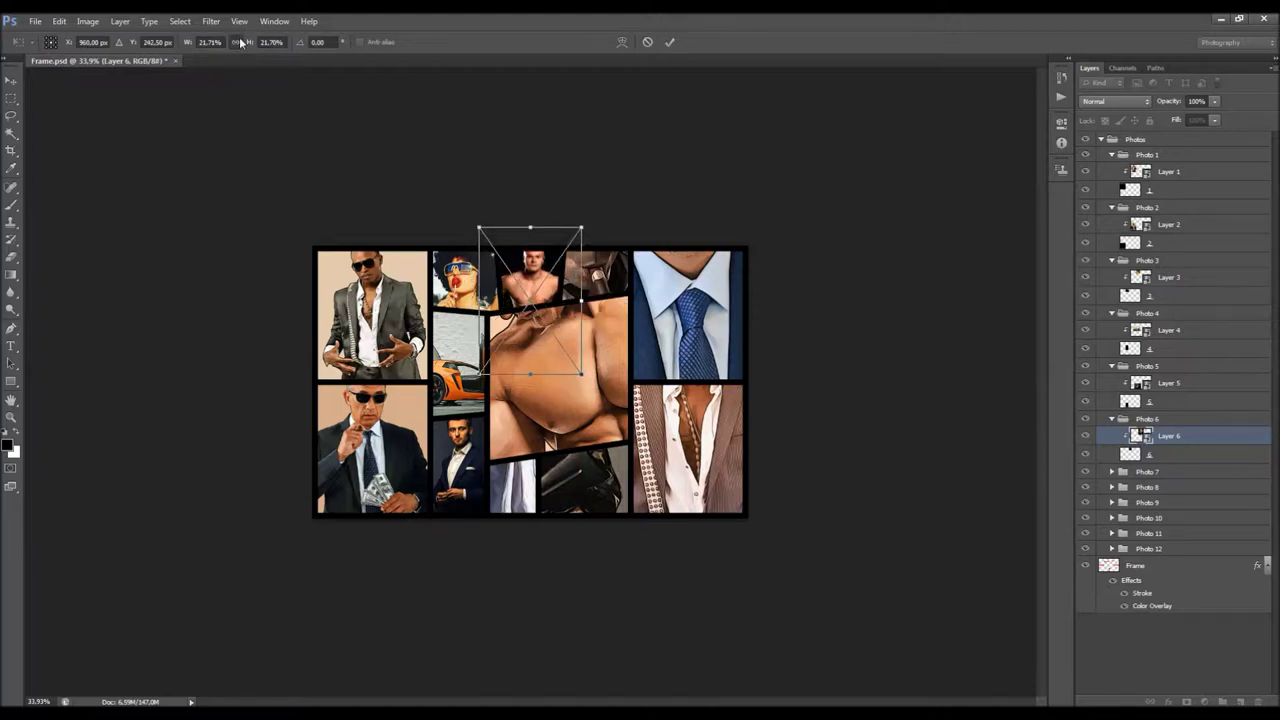
key("Return")
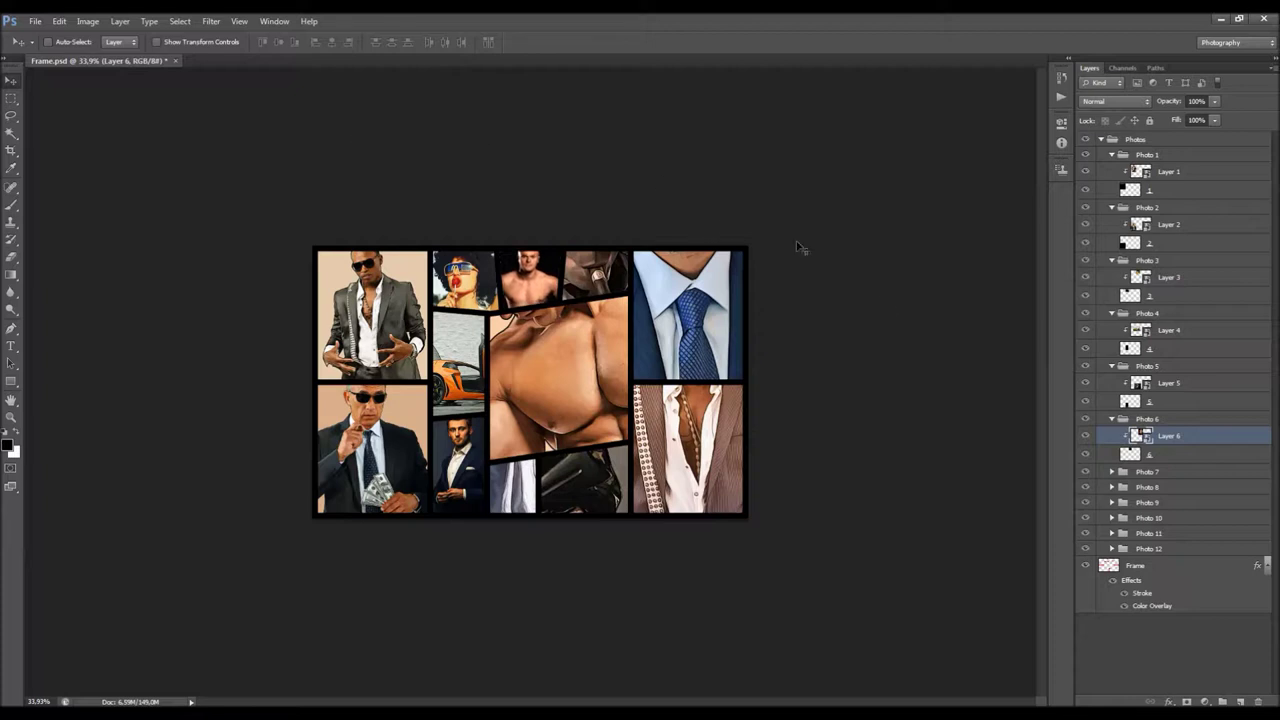
Scale Layer 7 in the Photo 7 group to about 39.8% and position the bodybuilder so his torso fills the central frame.
left_click(1112, 472)
left_click(1168, 488)
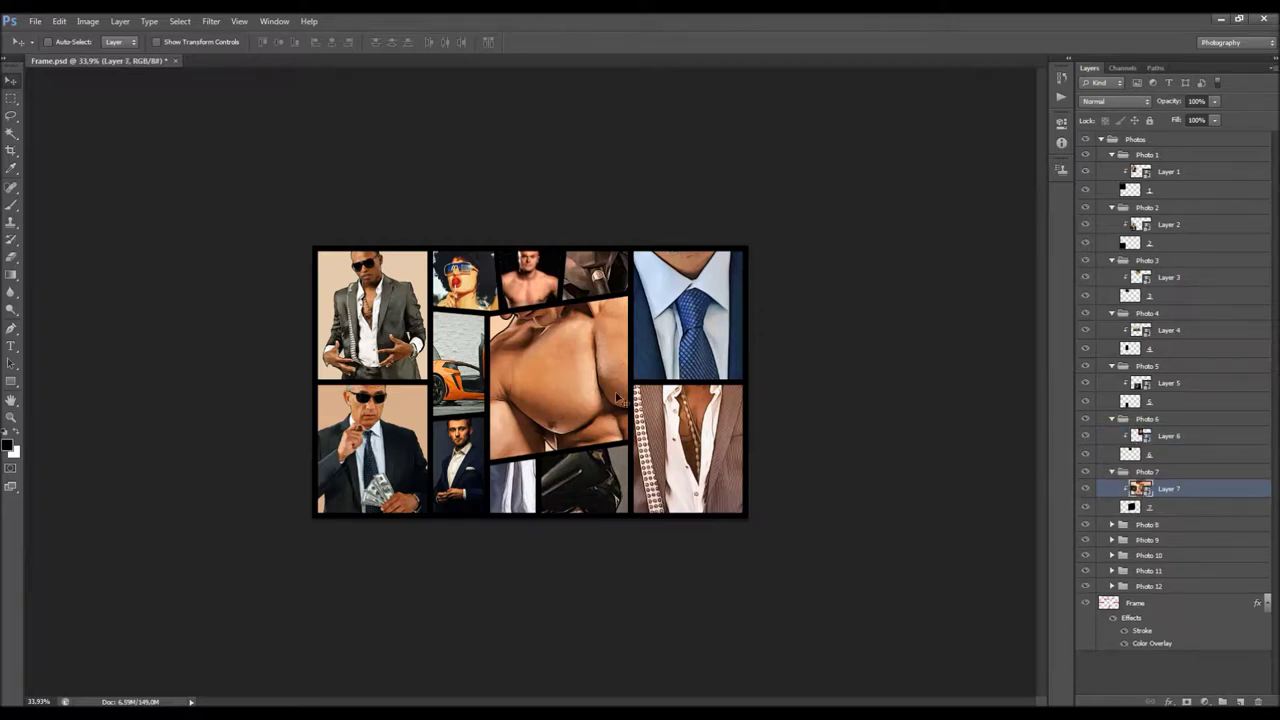
key("l")
right_click(440, 331)
left_click(479, 494)
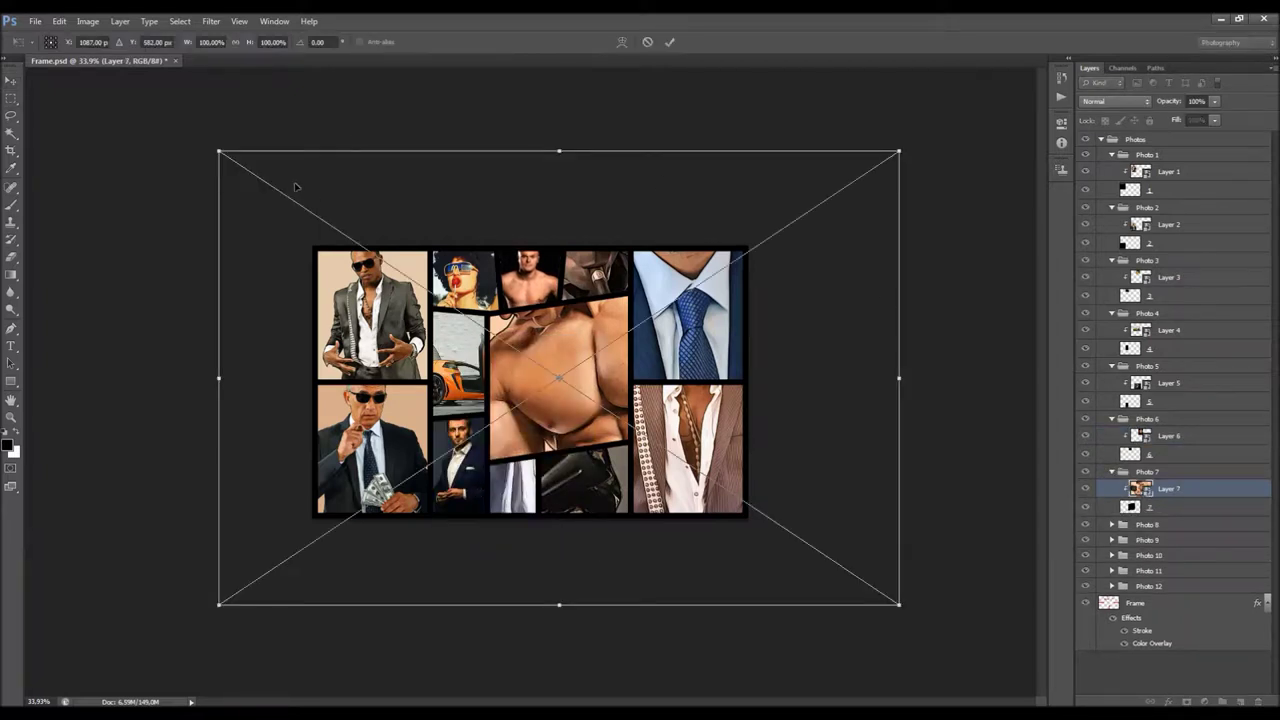
left_click_drag(213, 149, 683, 461)
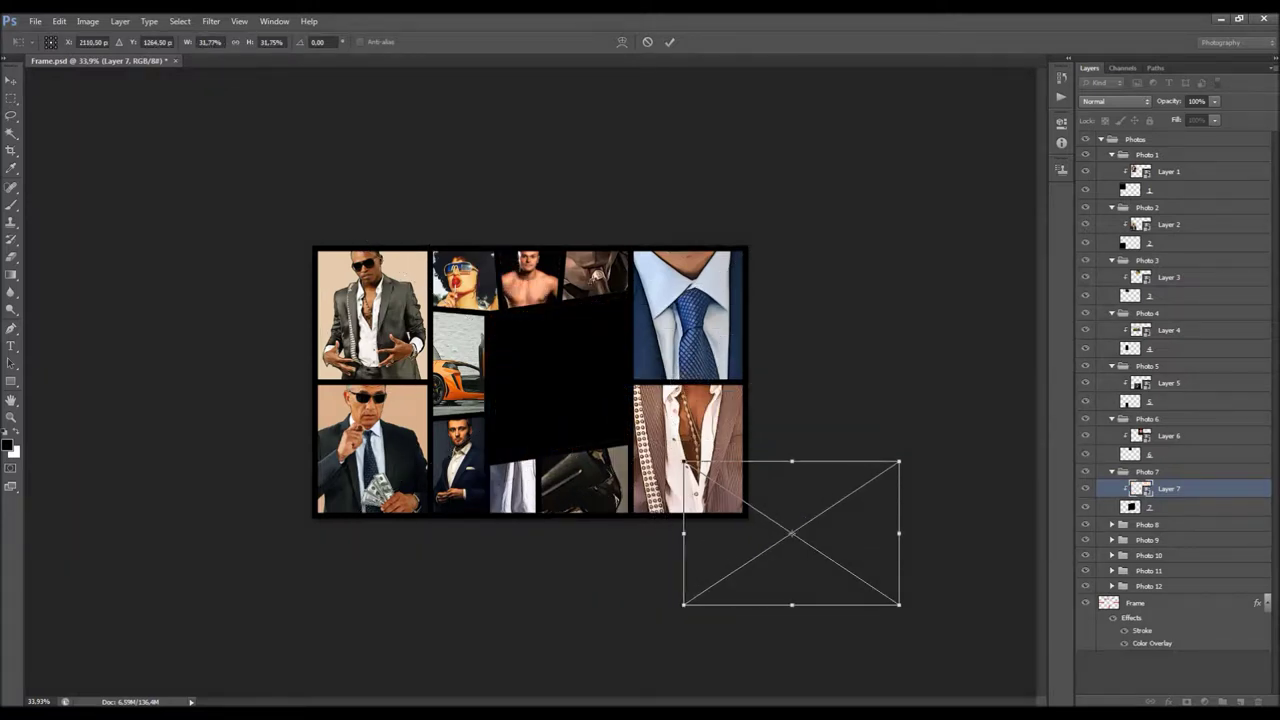
left_click_drag(871, 502, 711, 291)
key("Return")
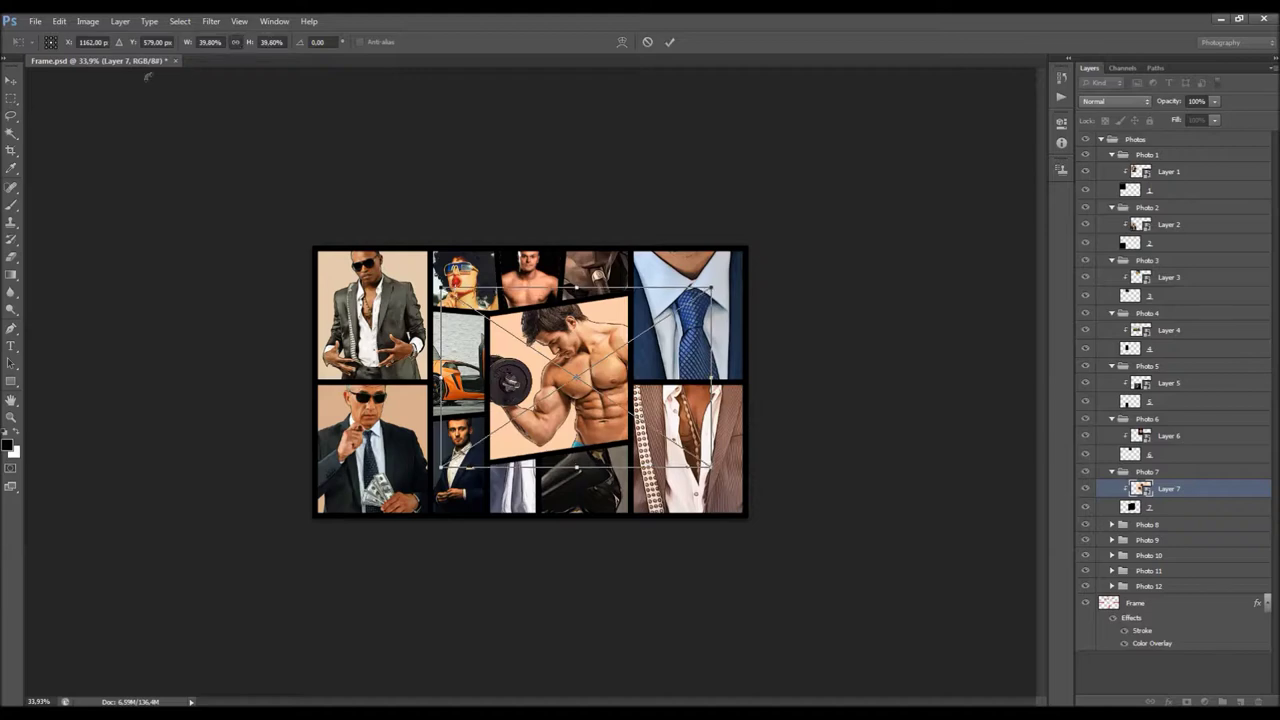
left_click(11, 80)
left_click_drag(597, 381, 582, 371)
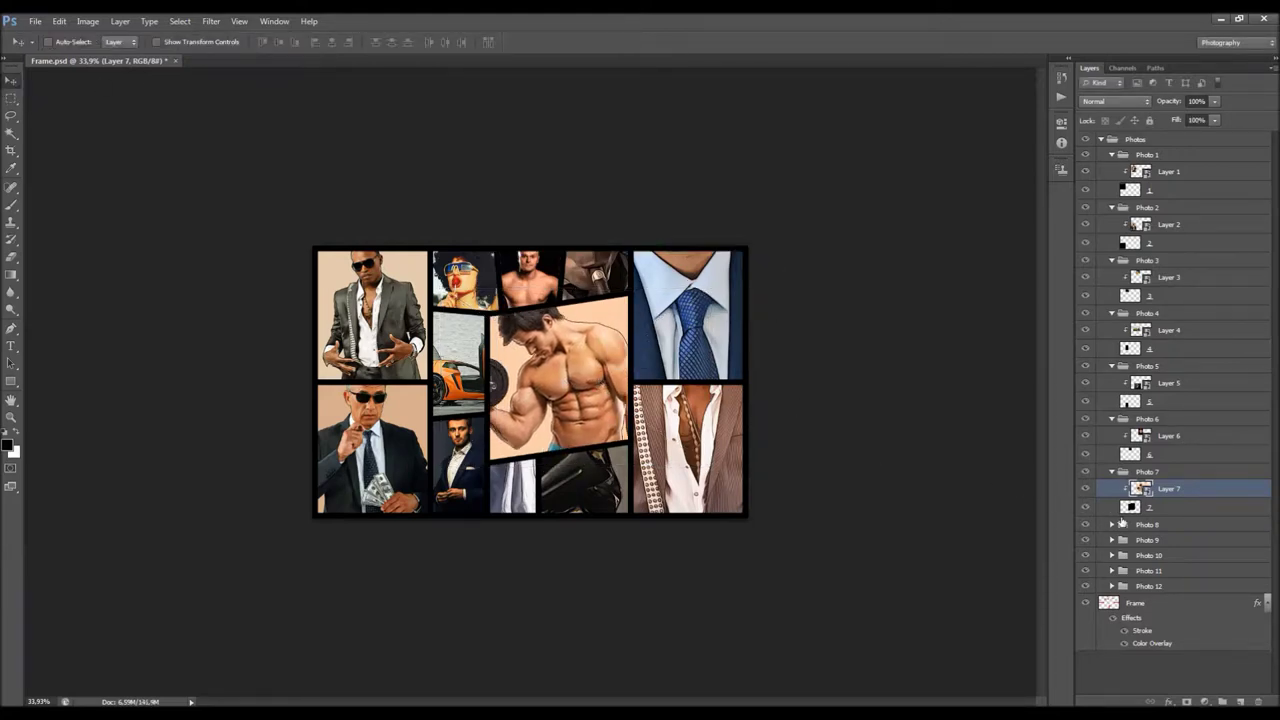
Scale Layer 8 in the Photo 8 group to about 17% width with linked proportions and fit the figure inside its small frame.
left_click(1112, 524)
left_click(1142, 541)
key("l")
right_click(501, 343)
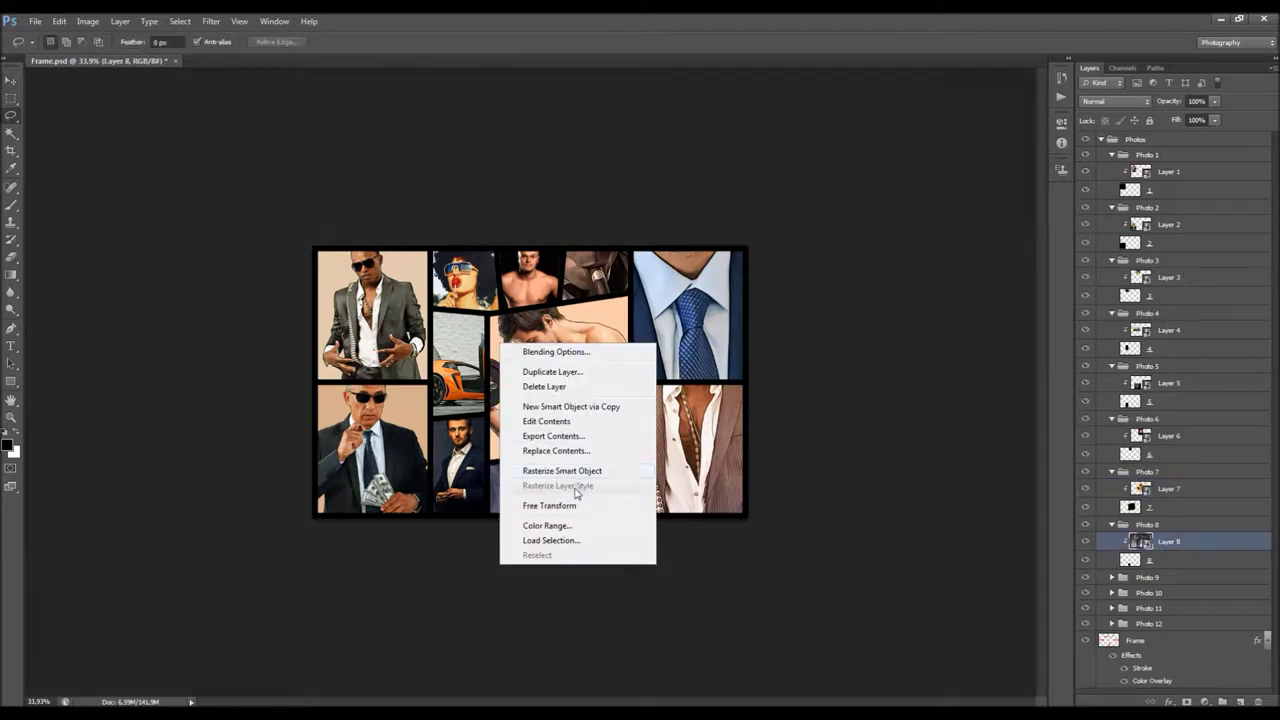
left_click(572, 505)
left_click_drag(733, 152, 582, 402)
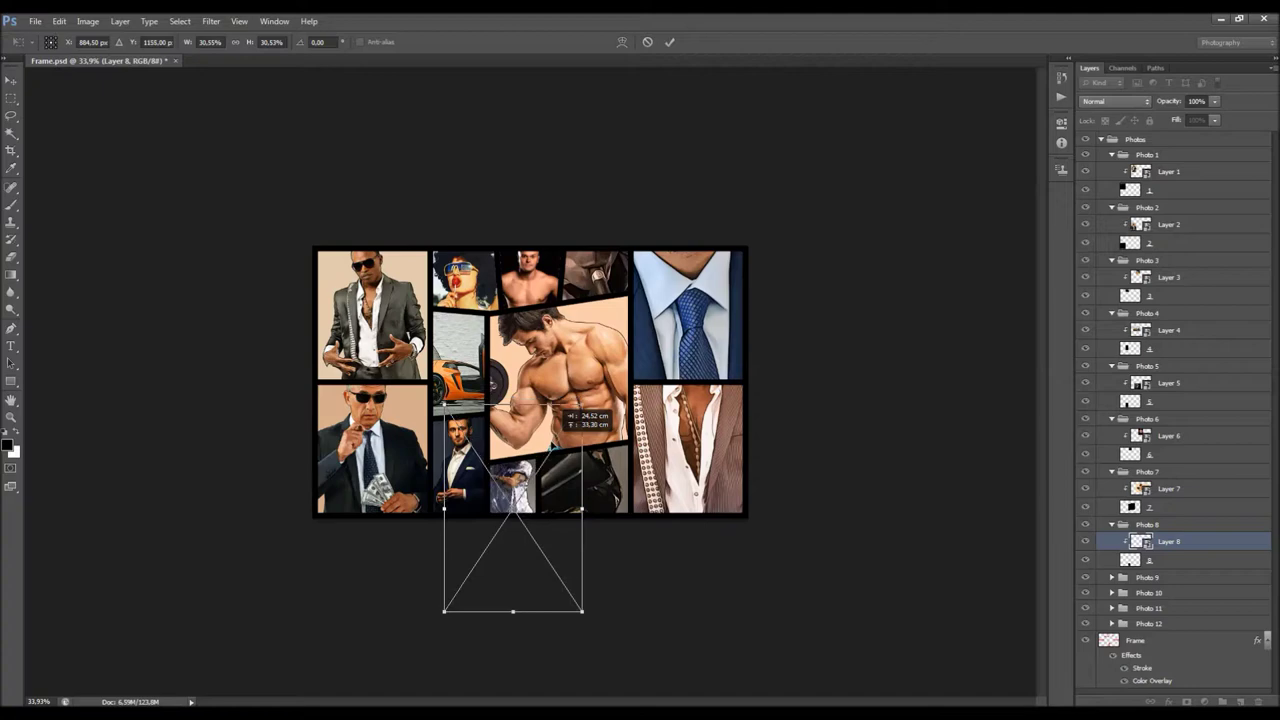
left_click_drag(585, 612, 534, 506)
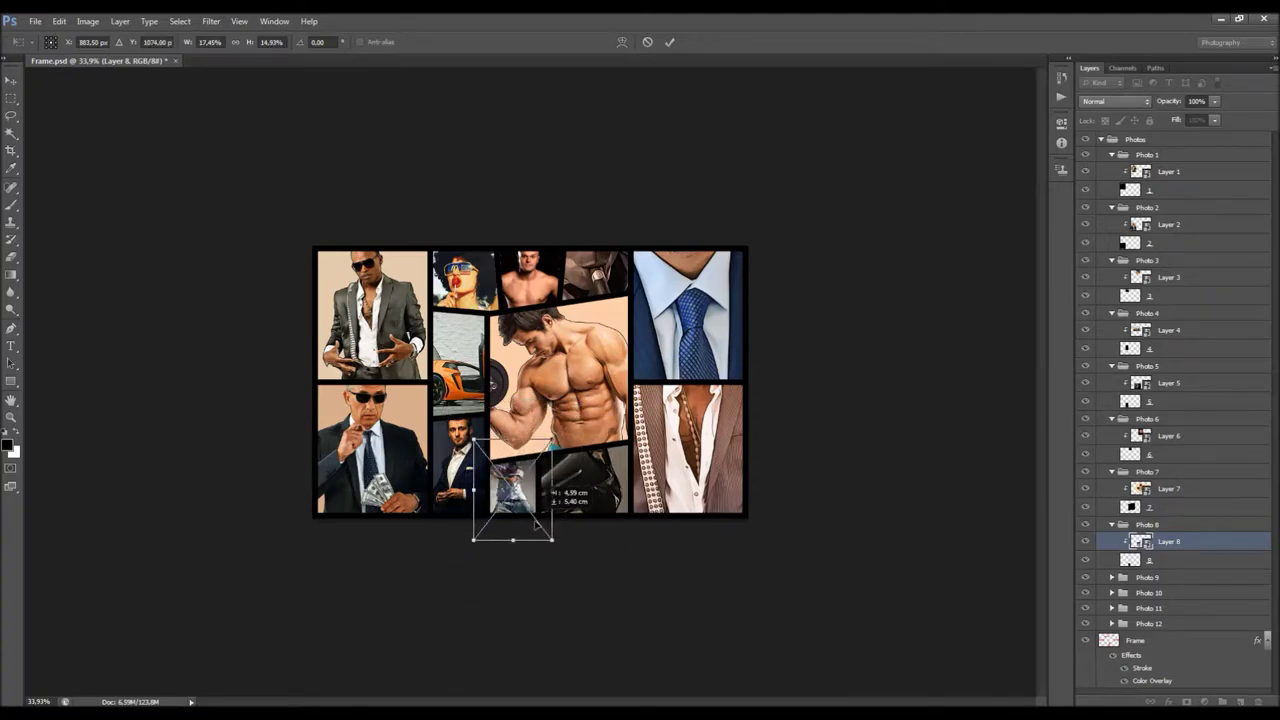
left_click(236, 42)
key("Return")
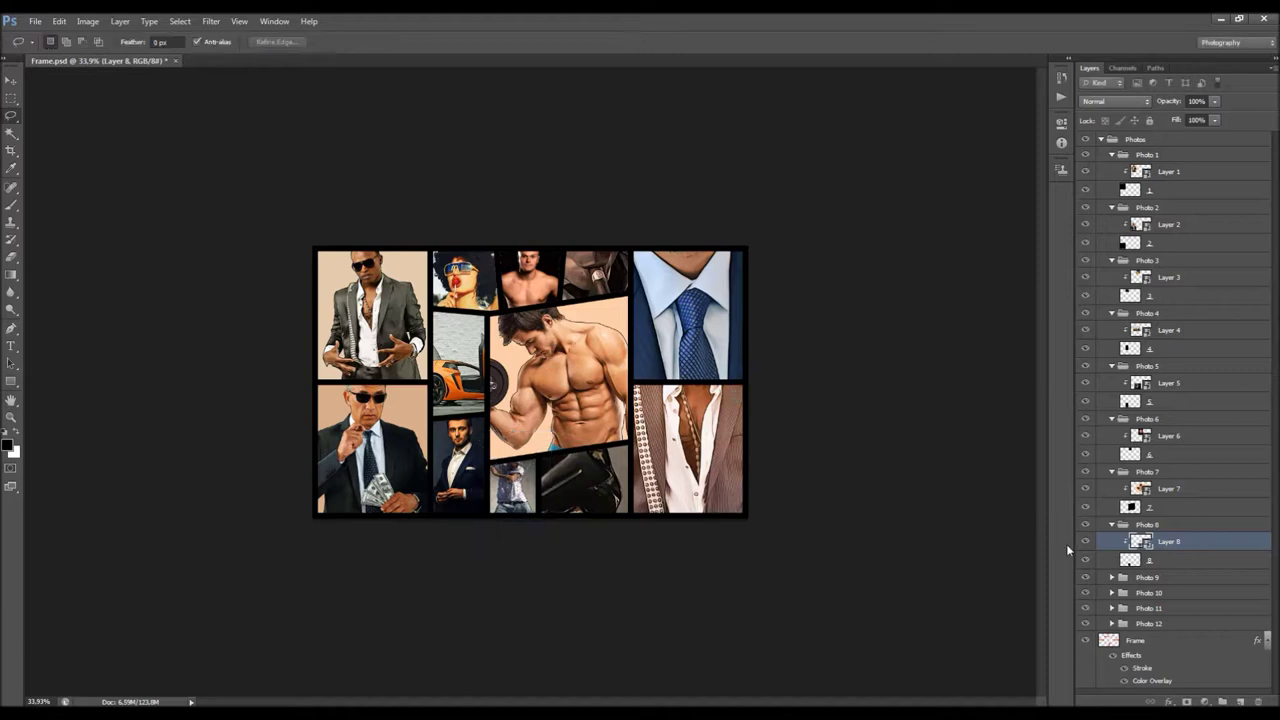
Scale Layer 9 in the Photo 9 group to 23.84% with Free Transform and fit the person in the hat inside the frame.
left_click(1112, 578)
left_click(1168, 594)
right_click(483, 339)
left_click(548, 490)
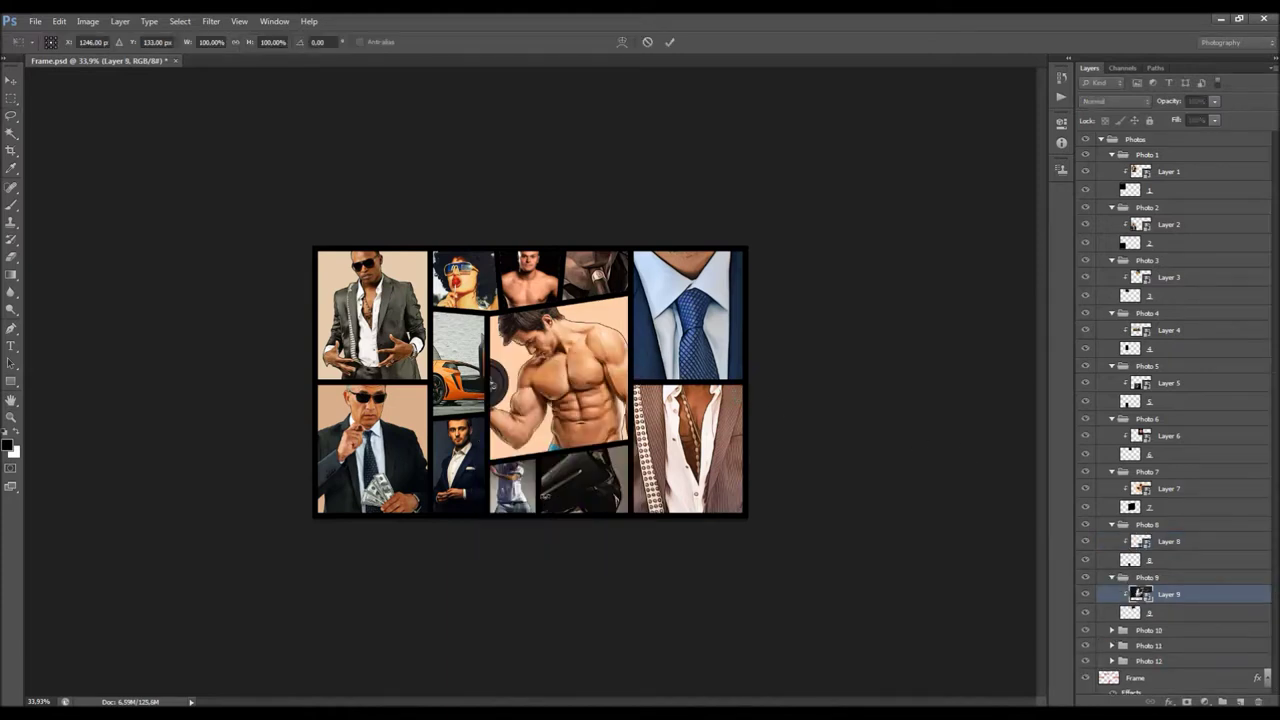
left_click_drag(883, 84, 447, 377)
left_click_drag(405, 414, 619, 272)
key("l")
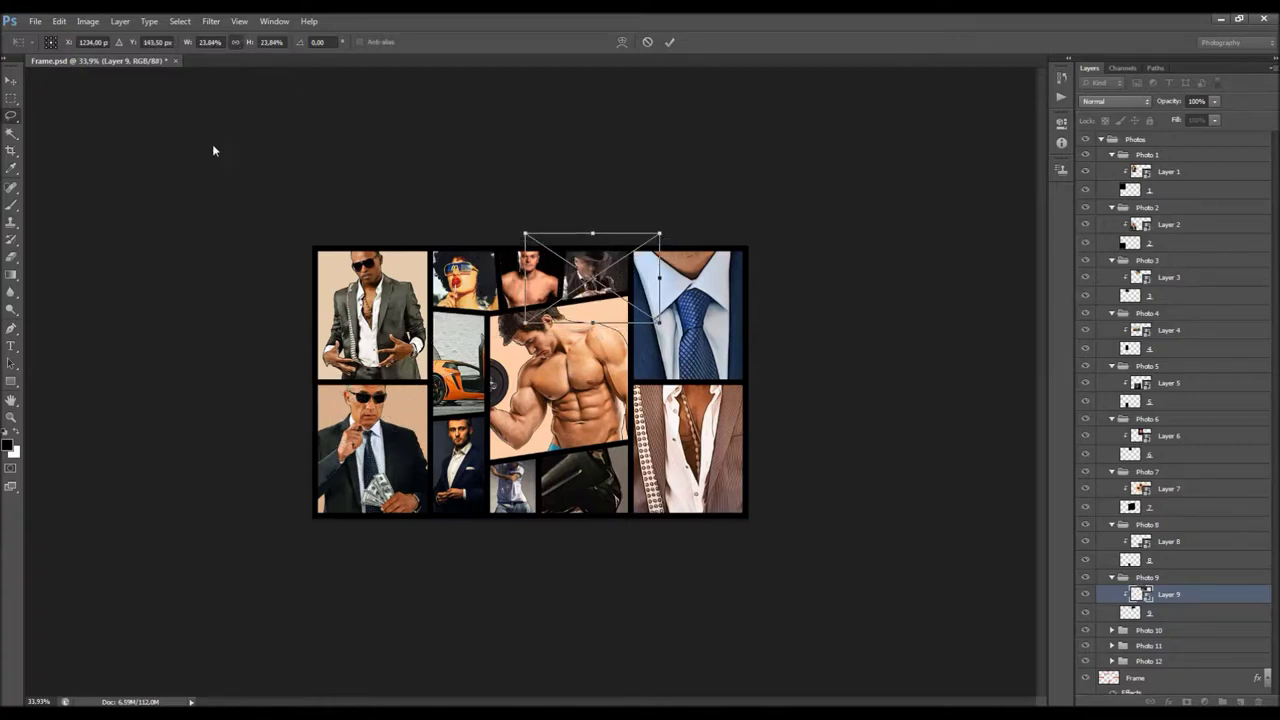
key("v")
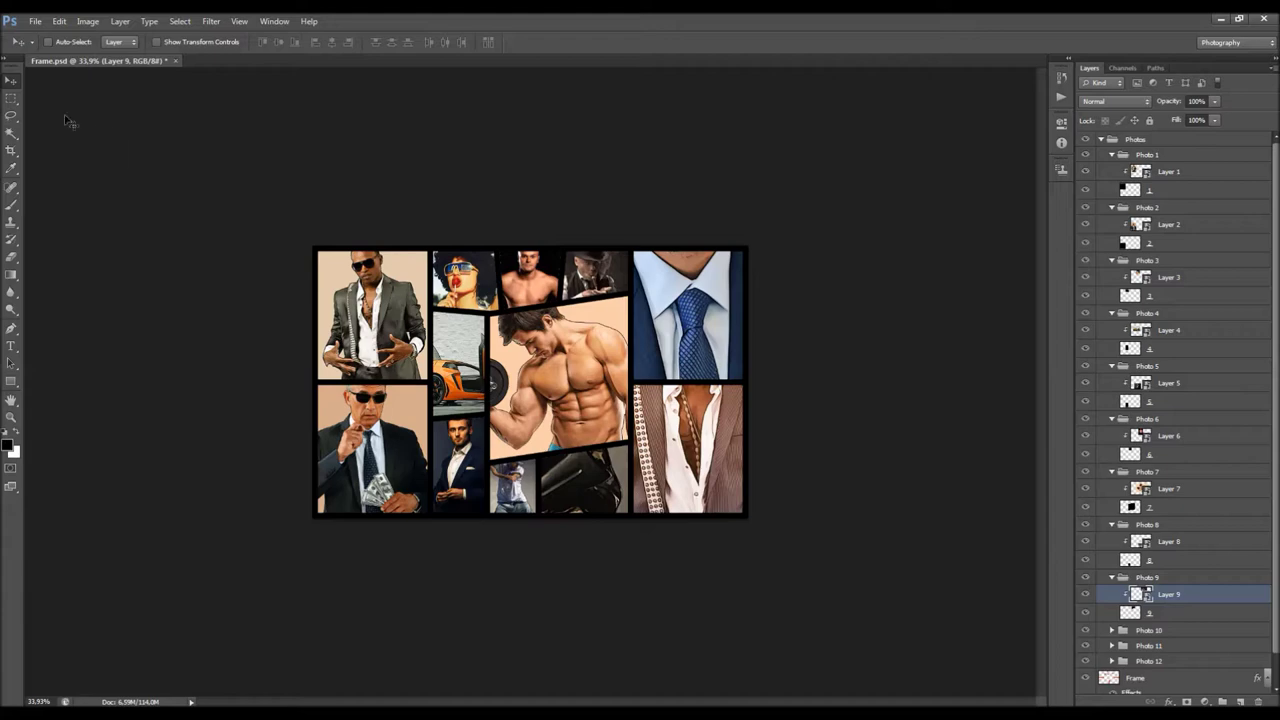
Scale Layer 10 in the Photo 10 group to about 15.9% with Free Transform and fit the soldier inside his frame.
left_click(1112, 631)
left_click(1170, 601)
key("l")
right_click(646, 392)
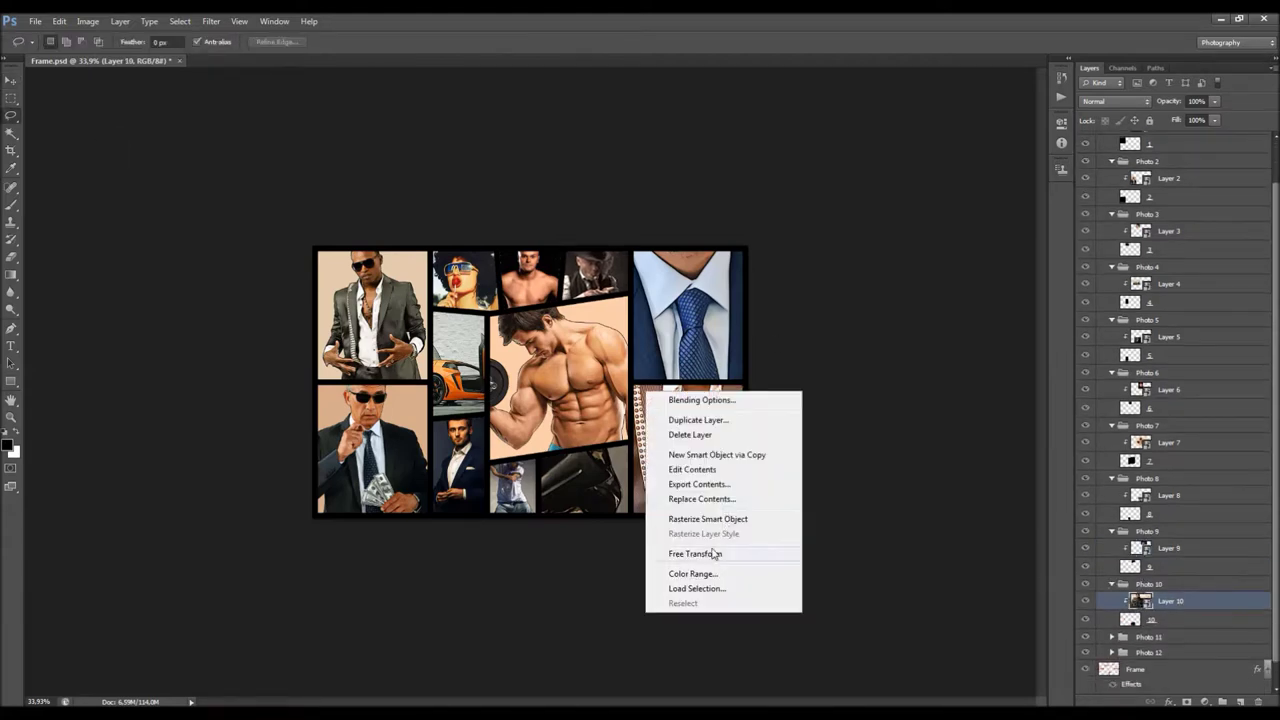
left_click(714, 554)
key("ctrl+0")
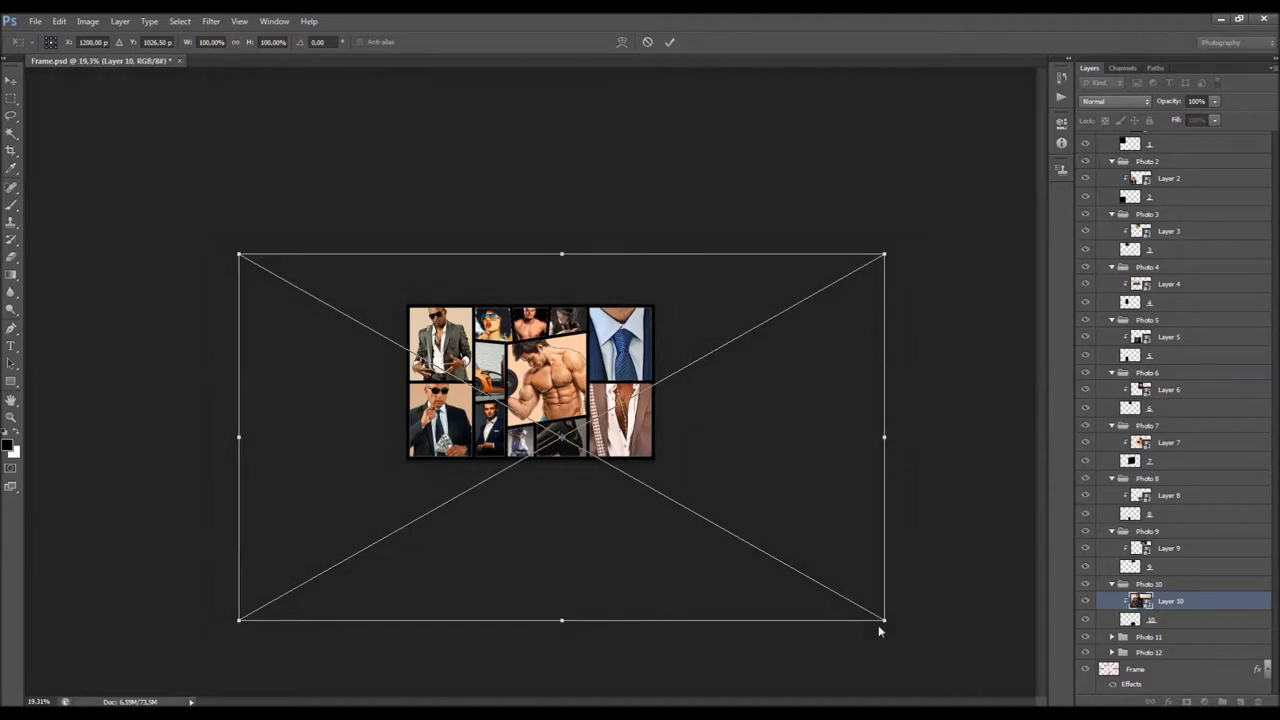
left_click_drag(888, 619, 381, 344)
left_click_drag(329, 291, 608, 451)
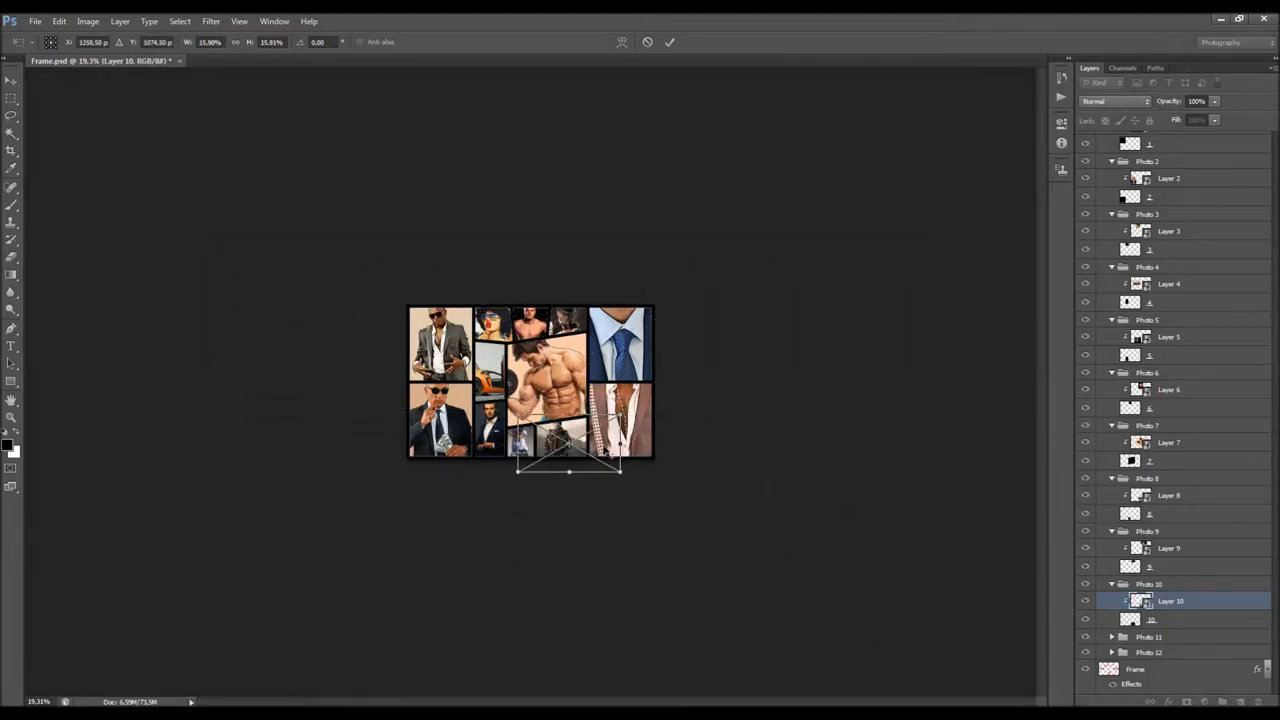
key("ctrl+0")
key("Return")
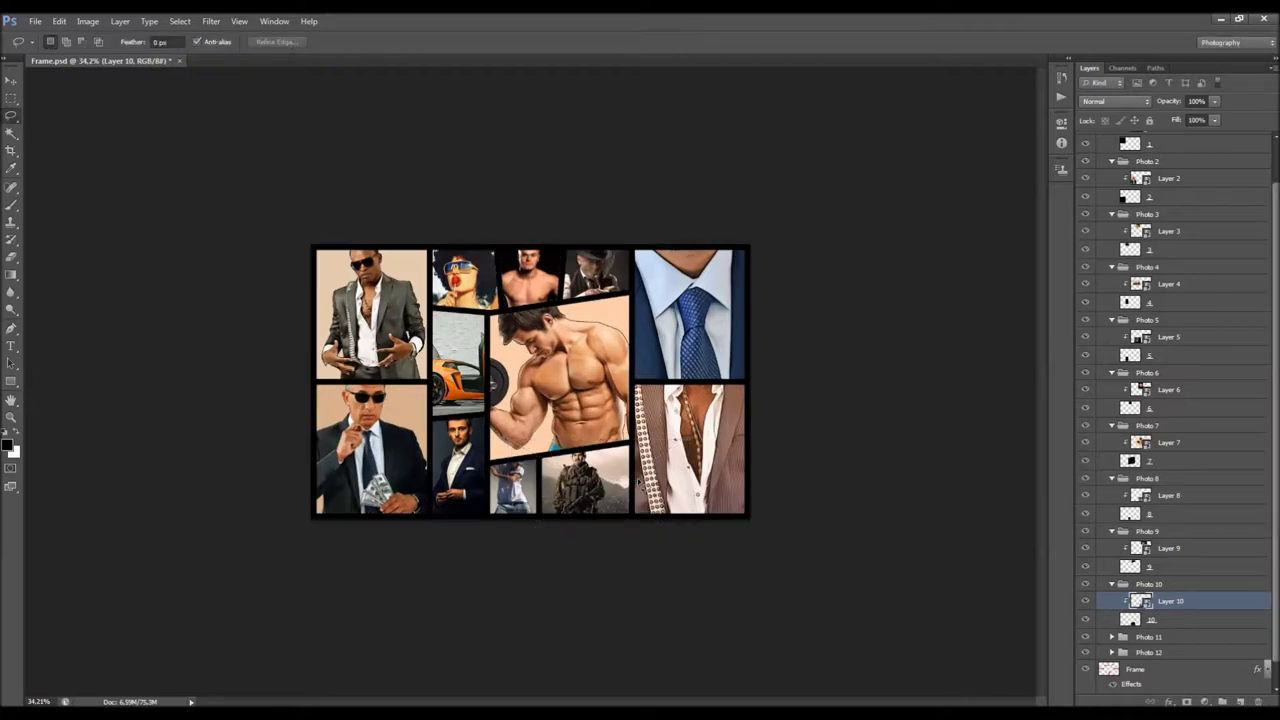
Scale Layer 11 in the Photo 11 group to about 25% with Free Transform and fit the man in the blue suit inside his frame.
scroll(1190, 583, "down", 1)
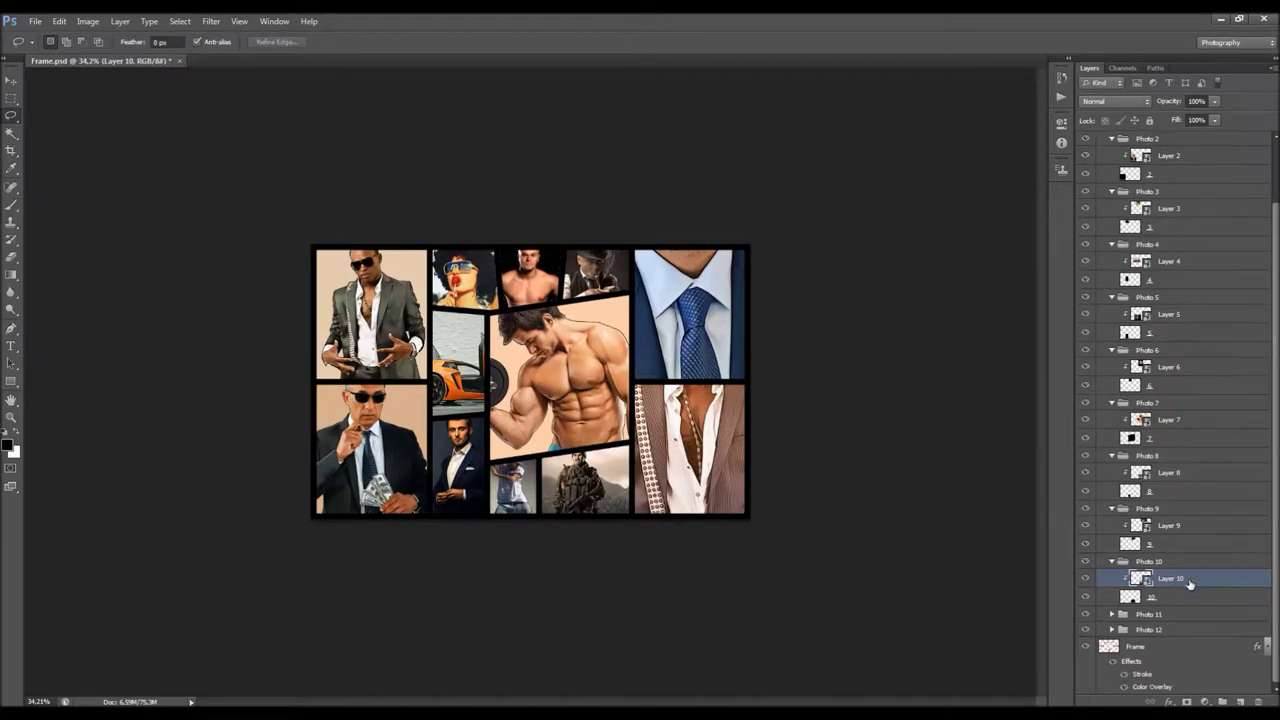
left_click(1107, 611)
key("alt+bracketleft")
key("alt+bracketleft")
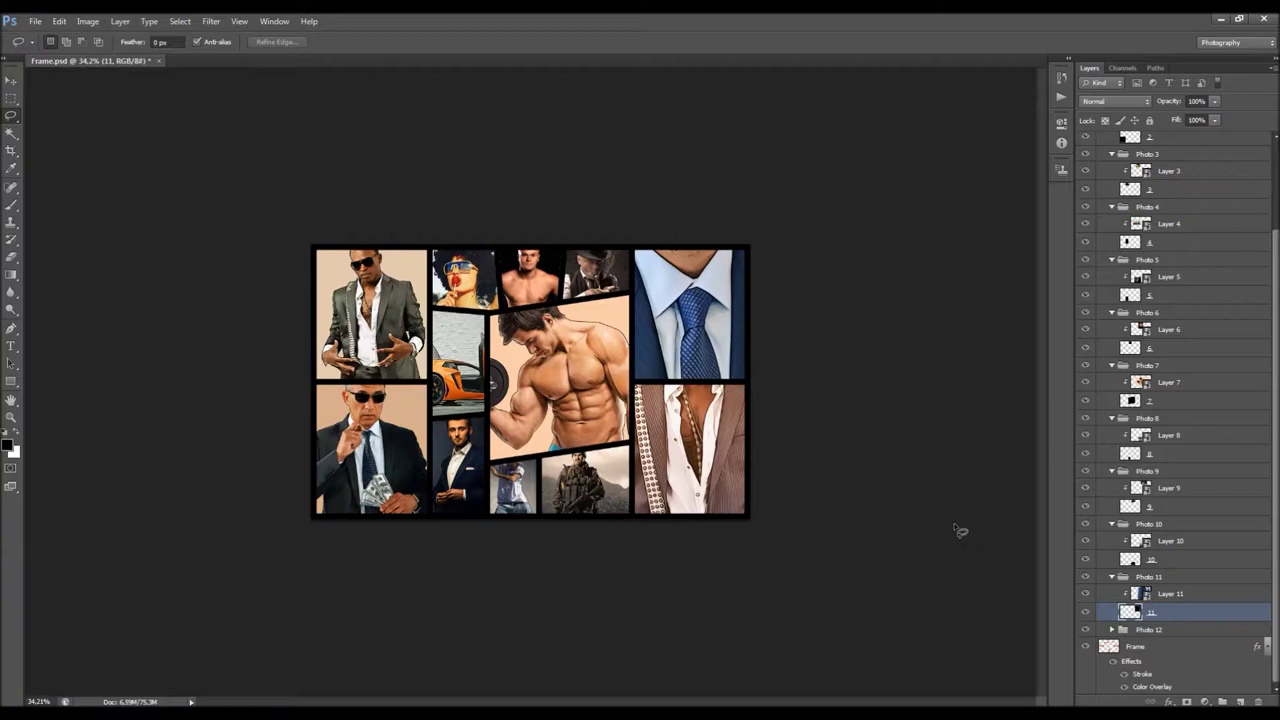
left_click(1186, 595)
right_click(701, 432)
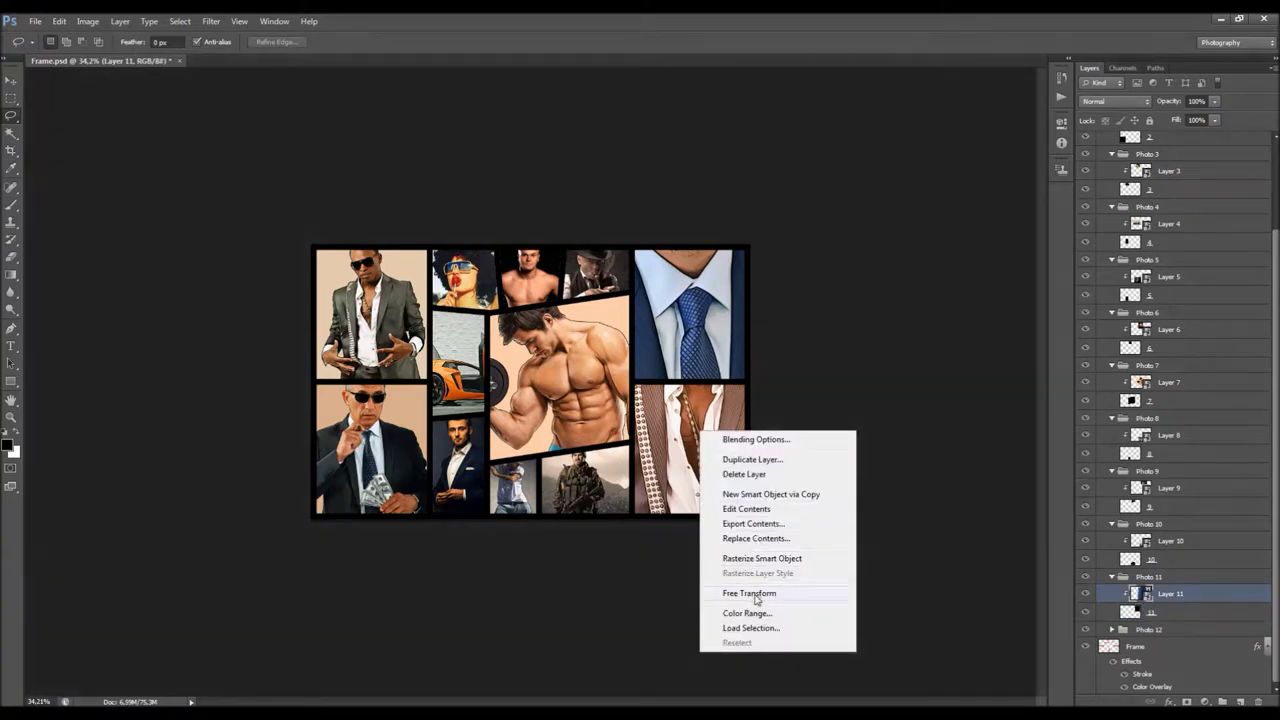
left_click(757, 595)
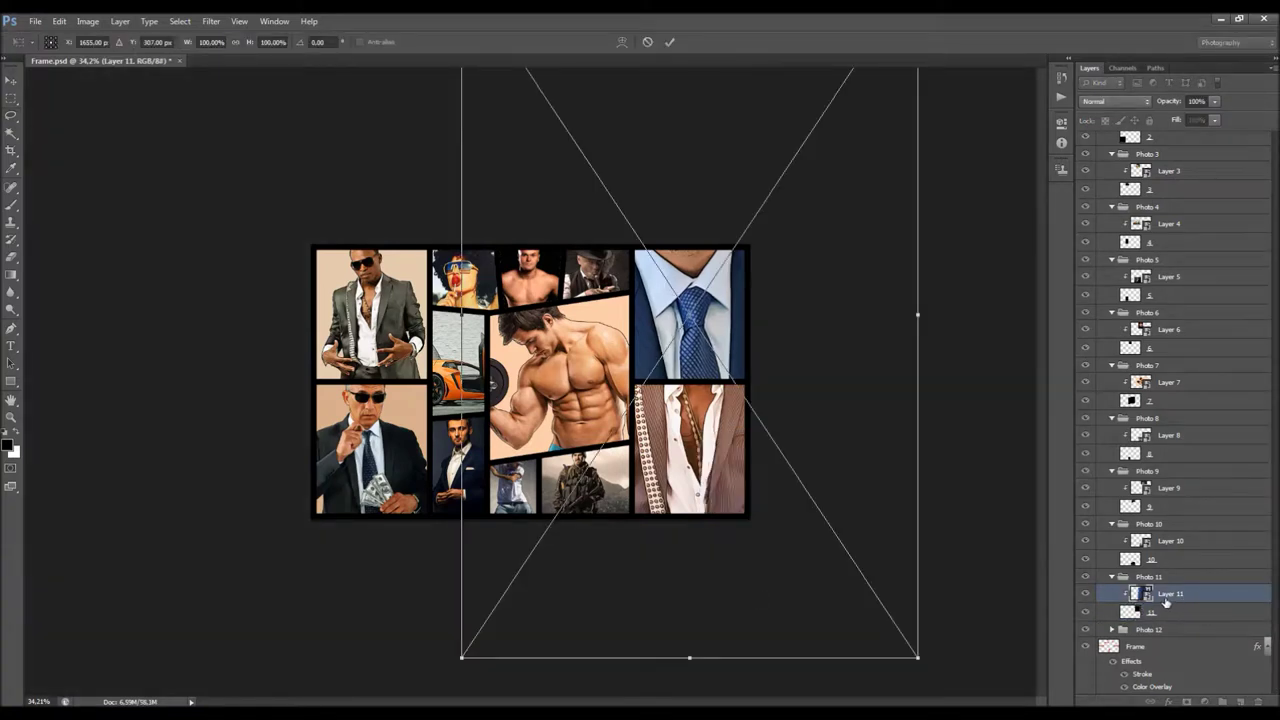
key("ctrl+minus")
left_click_drag(821, 593, 604, 262)
left_click_drag(564, 215, 680, 383)
left_click_drag(720, 428, 682, 370)
left_click_drag(650, 326, 663, 356)
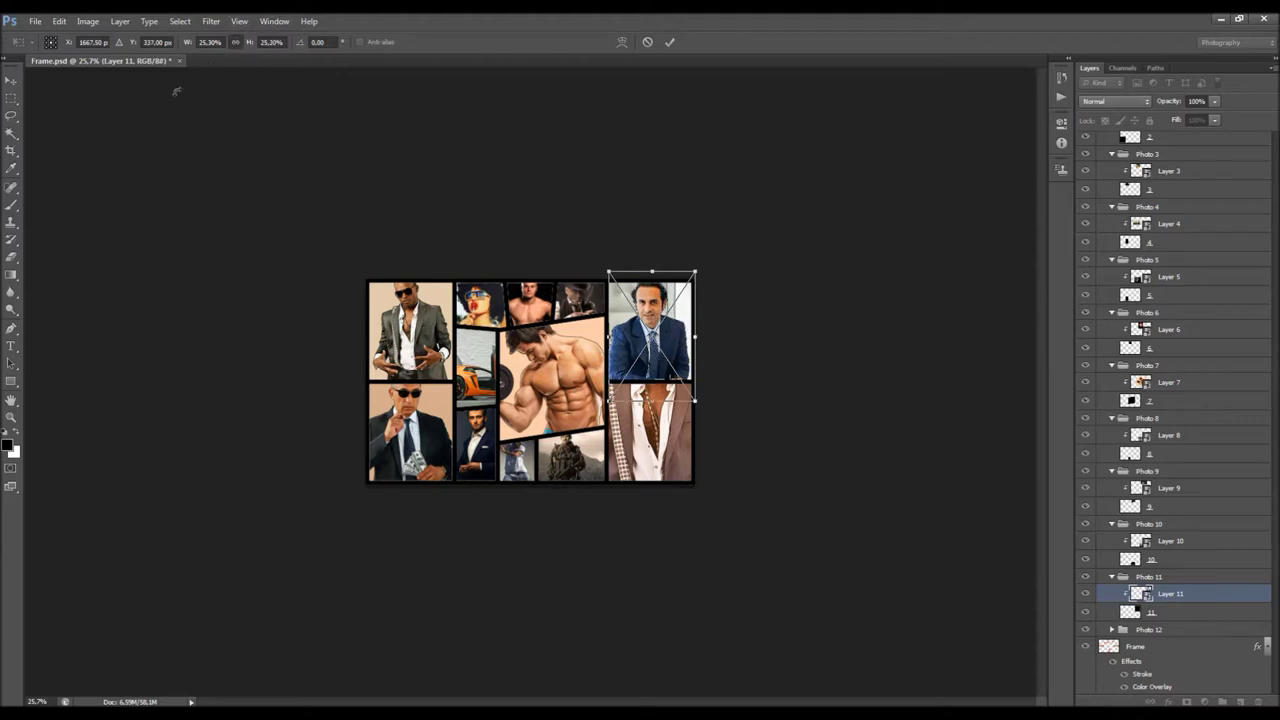
key("v")
key("Return")
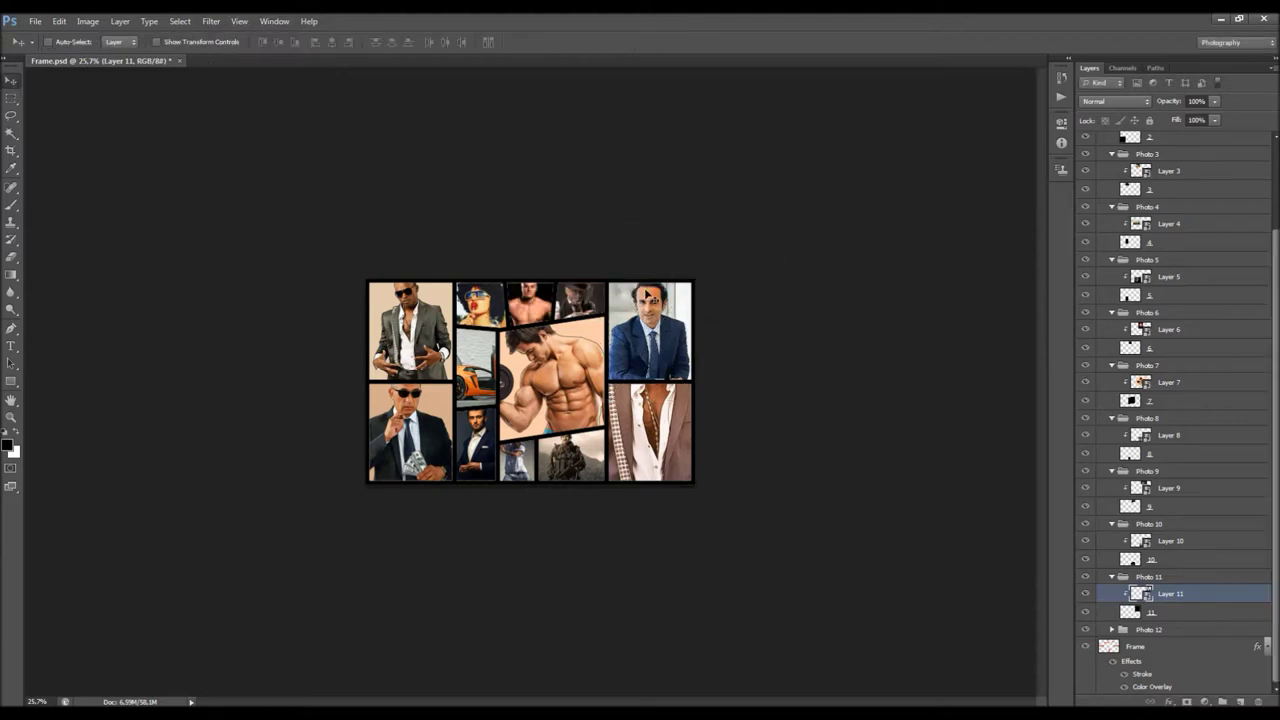
Centre Layer 11 vertically and horizontally on the selection of its frame shape, and clear the selection.
scroll(760, 390, "up", 2)
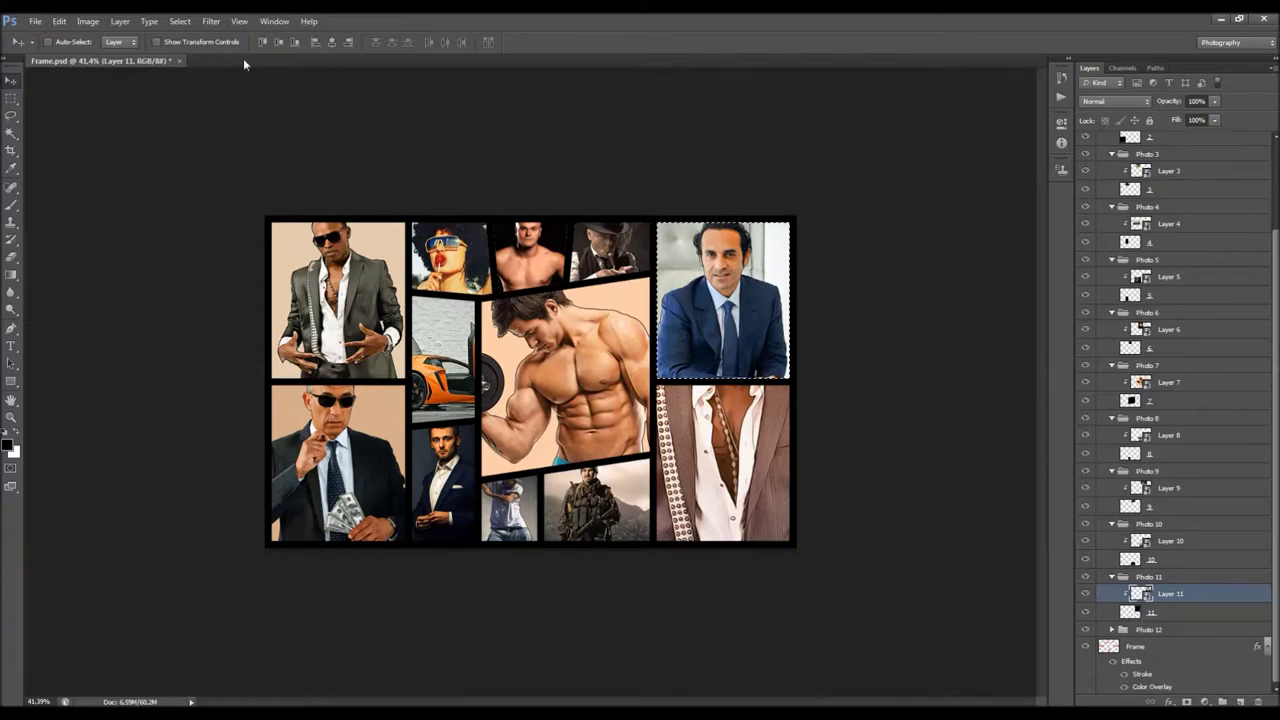
left_click(279, 42)
left_click(332, 42)
key("ctrl+d")
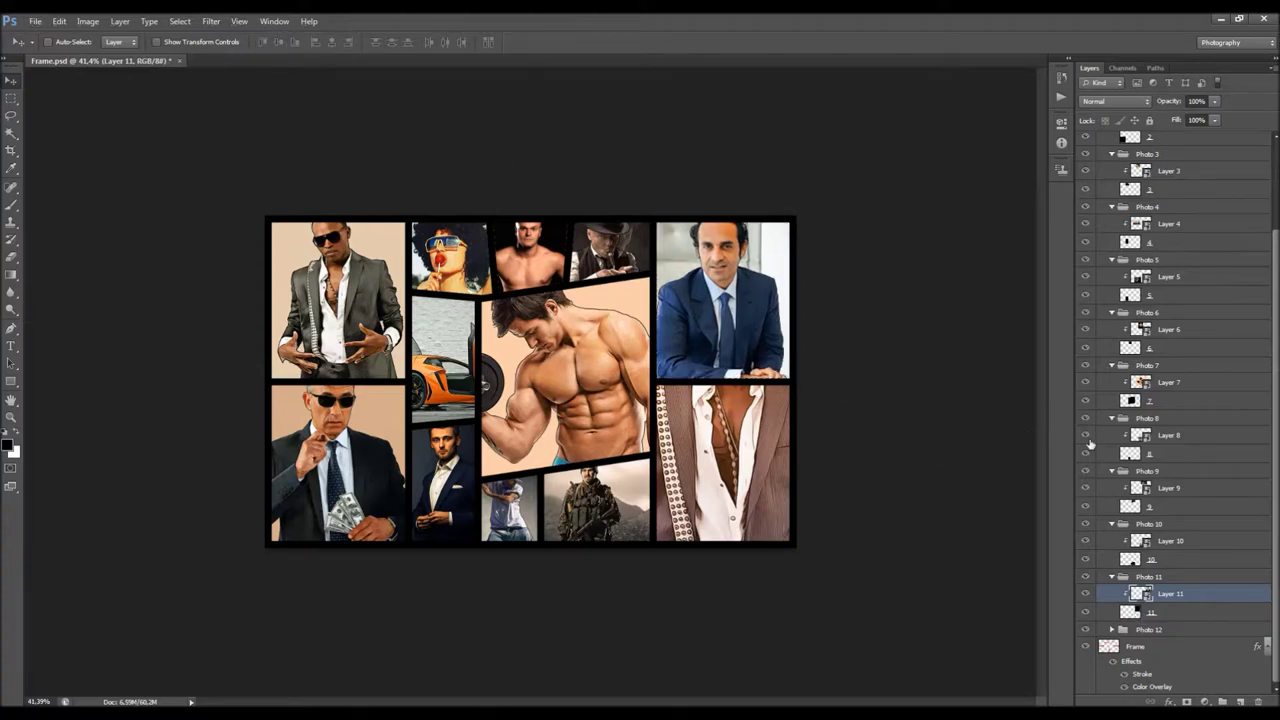
Scale down Layer 12 in the Photo 12 group with Free Transform and centre the man in the brown suit within his frame.
left_click(1112, 630)
left_click(1147, 610)
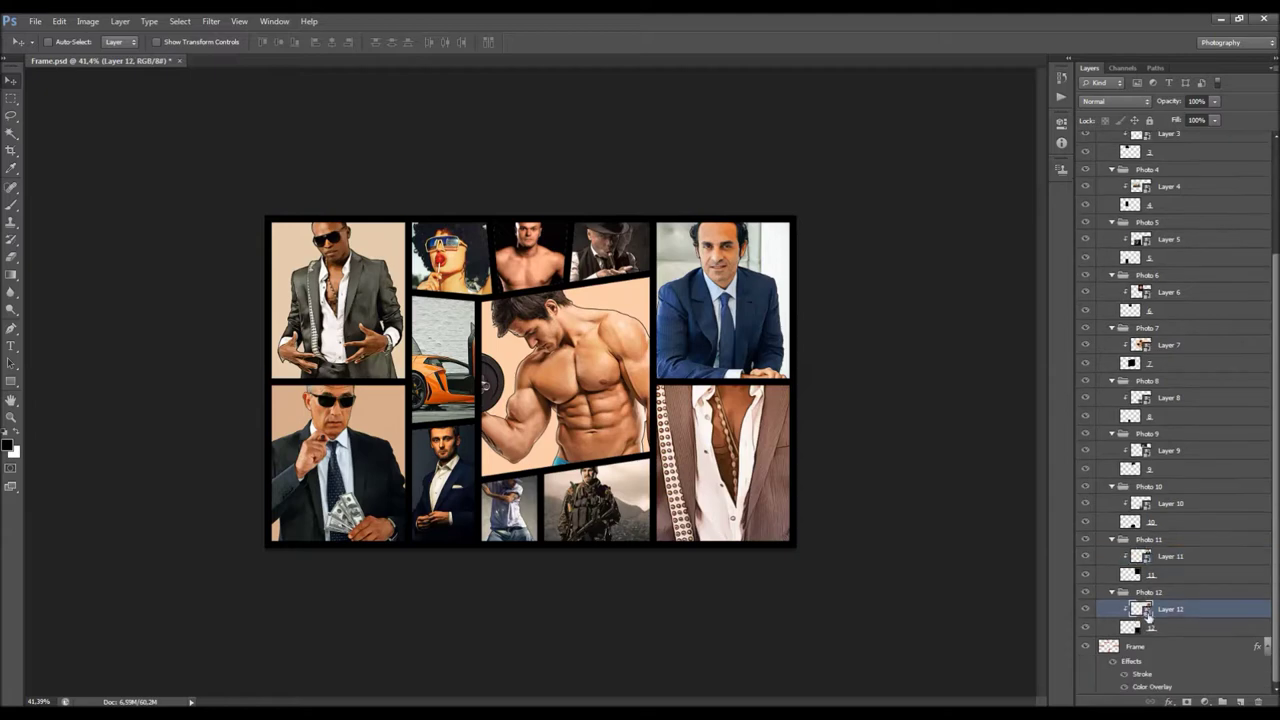
right_click(530, 336)
left_click(622, 472)
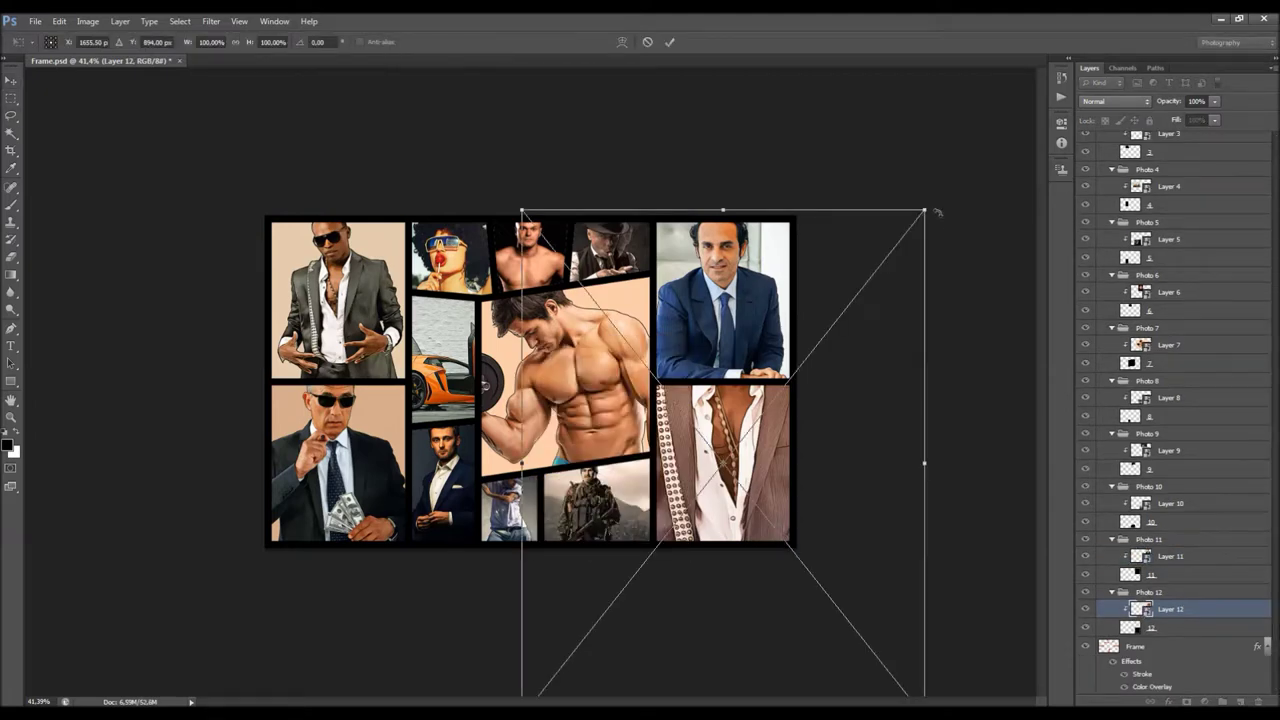
left_click_drag(924, 210, 657, 543)
left_click_drag(621, 584, 753, 418)
left_click_drag(783, 541, 808, 574)
left_click_drag(800, 470, 798, 458)
key("Return")
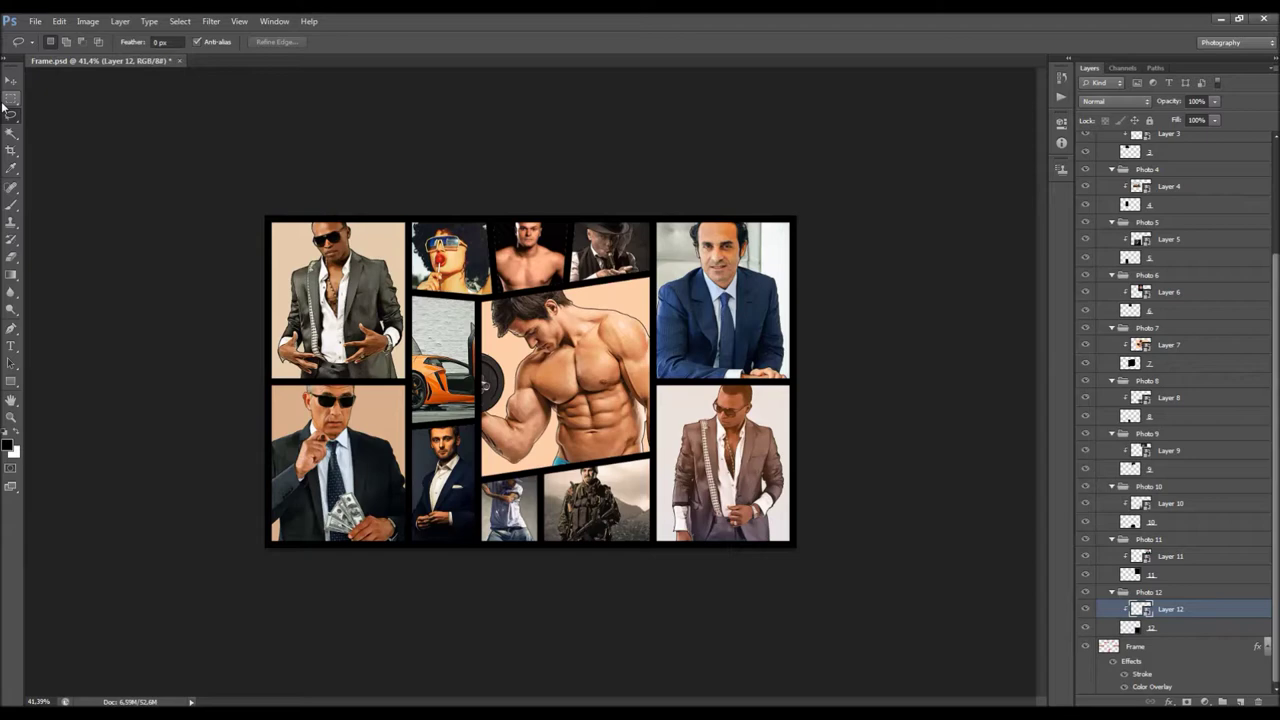
left_click(1134, 632, "ctrl")
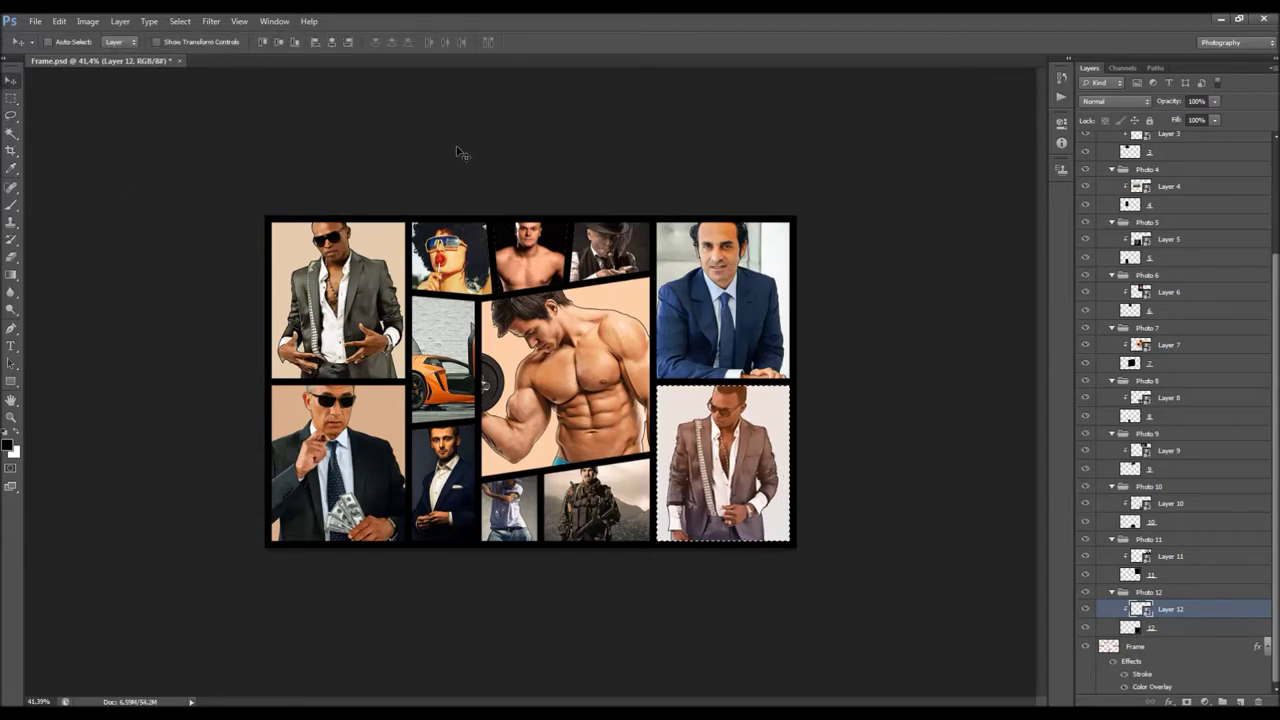
key("ctrl+d")
Set Auto-Select to Layer, pick the car and soldier photos on the canvas, and colour-label Layer 4 and Layer 10 red.
left_click(120, 42)
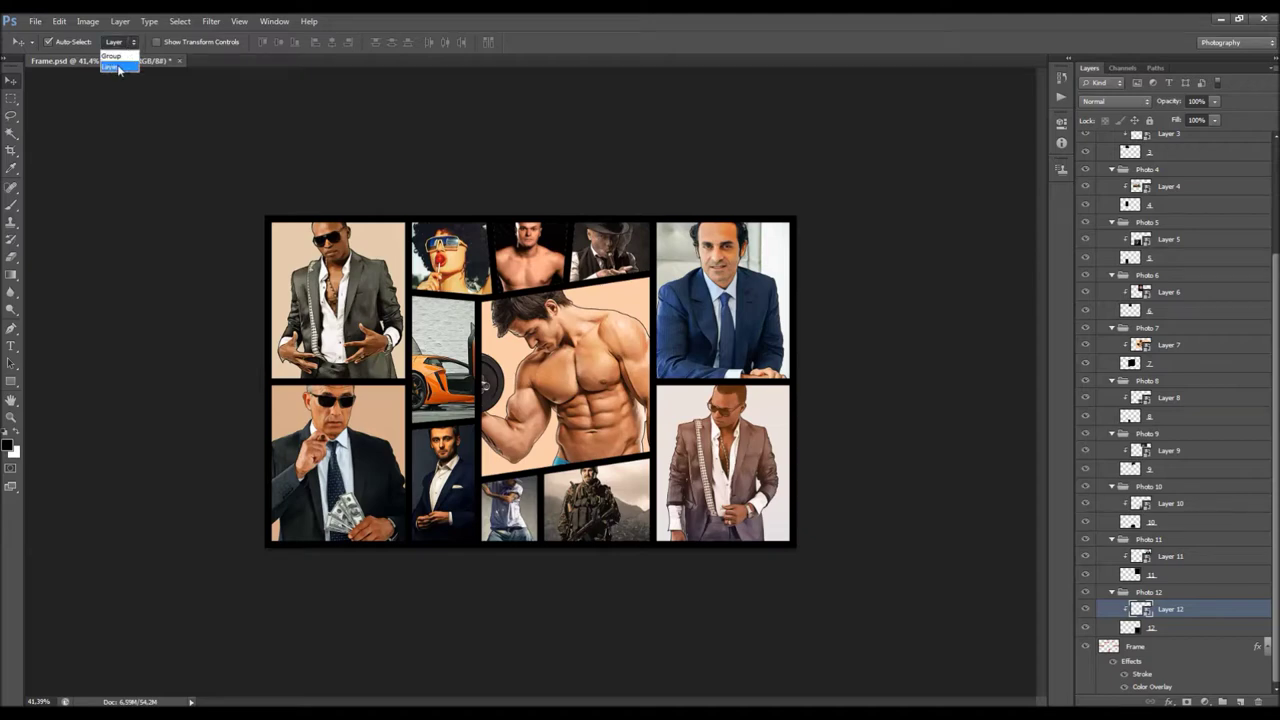
left_click(119, 67)
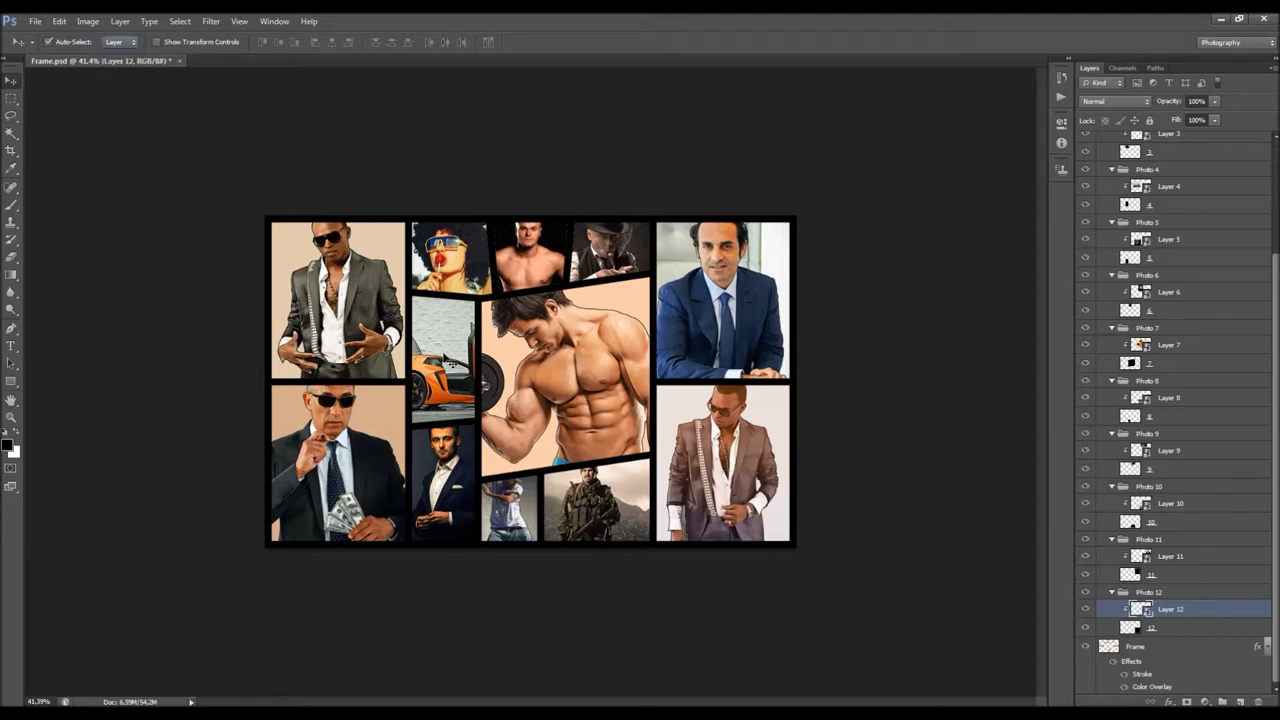
left_click(447, 361)
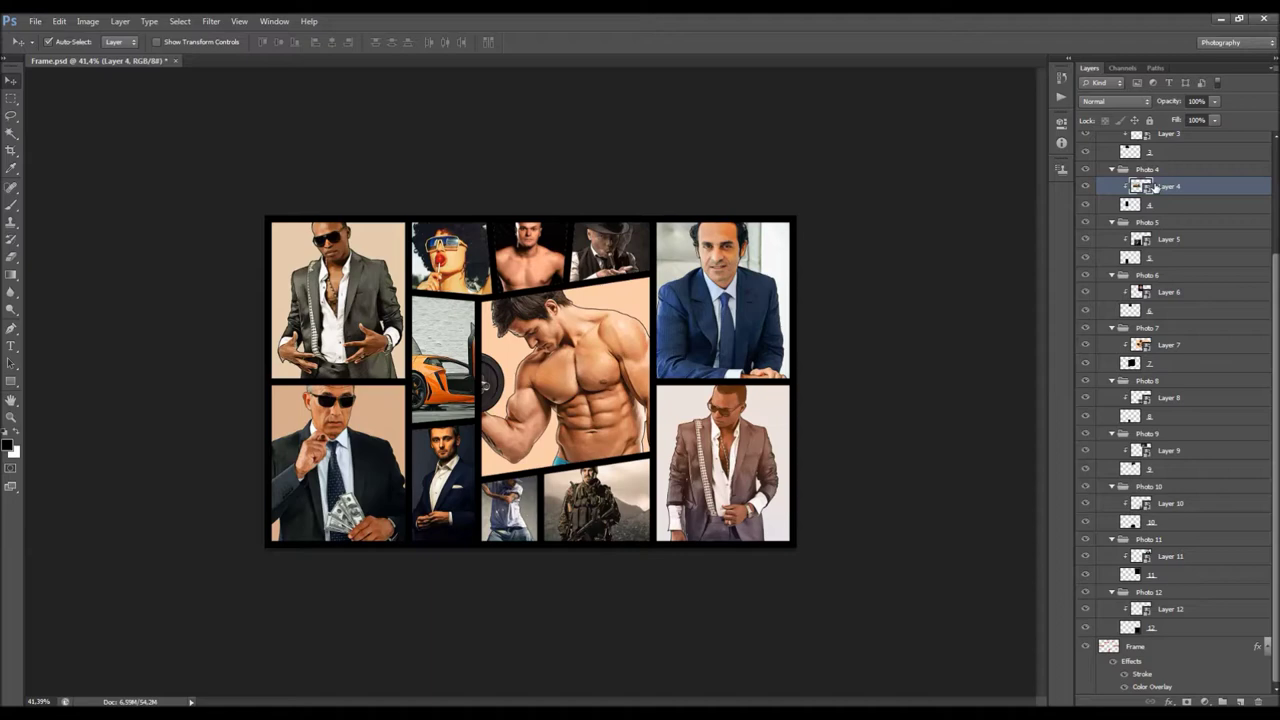
right_click(1085, 188)
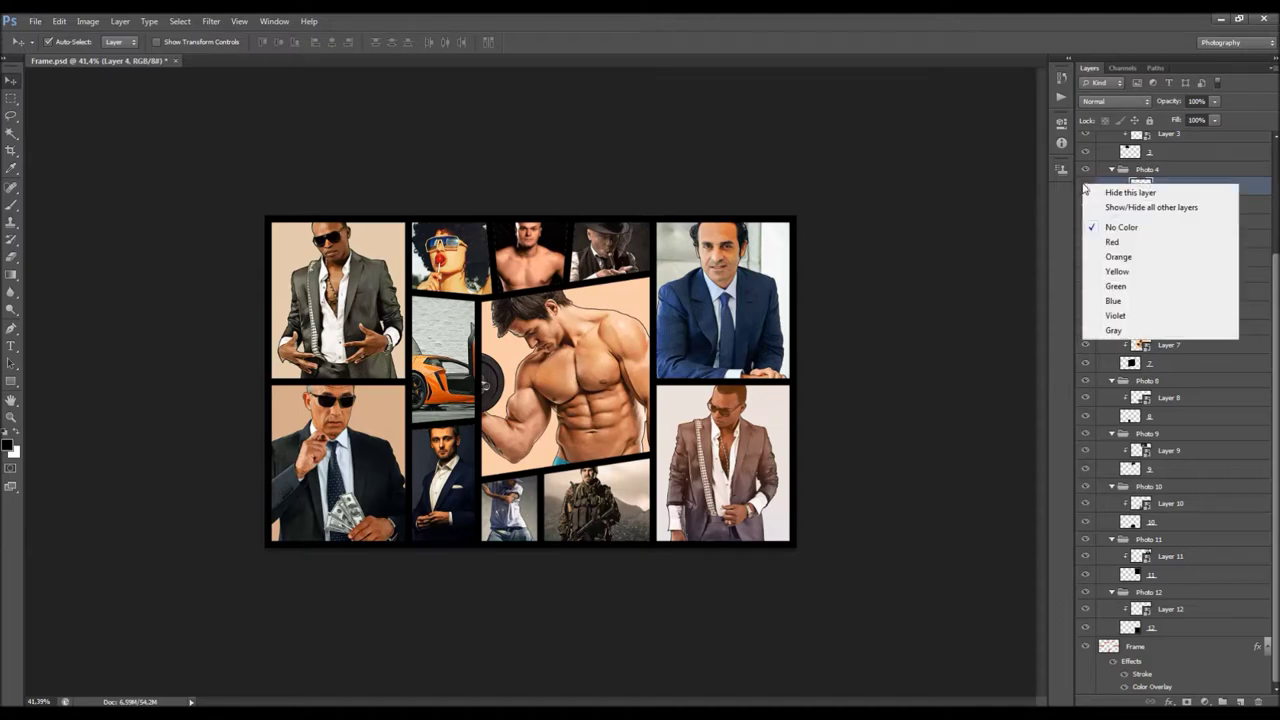
left_click(1118, 243)
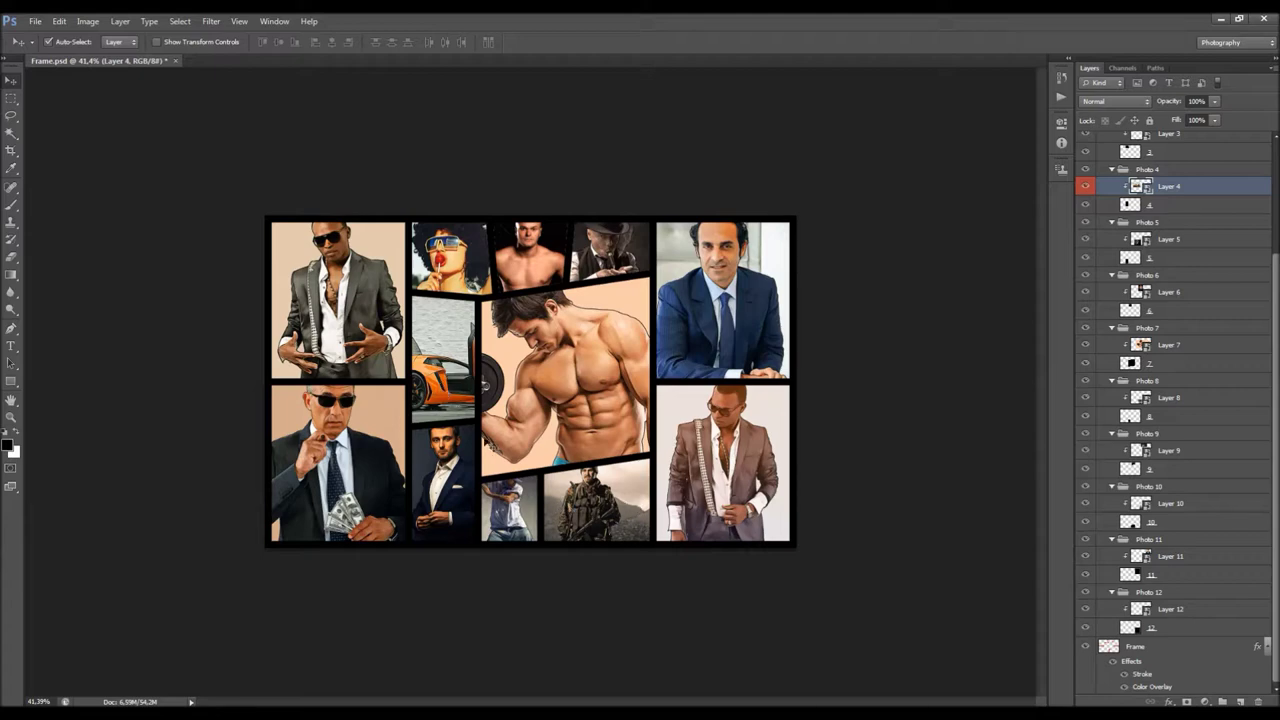
left_click(634, 504)
right_click(1088, 503)
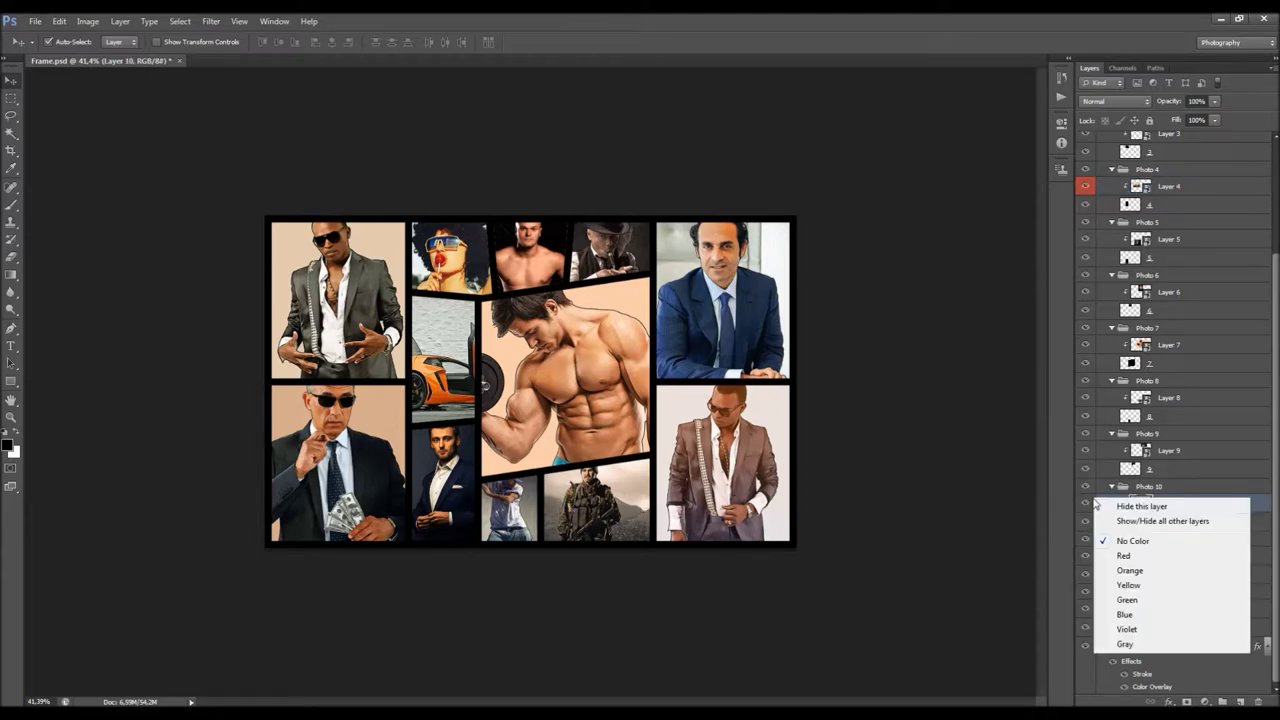
left_click(1130, 555)
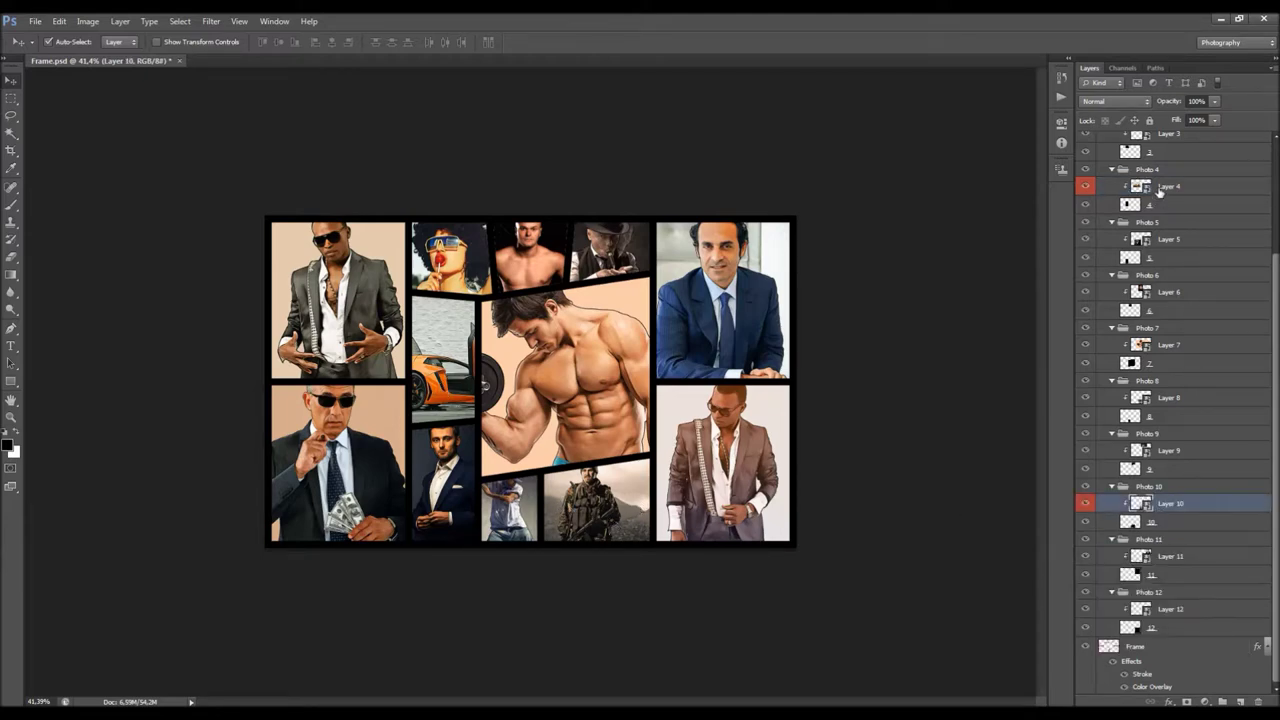
Swap Layer 10 and Layer 4 between the Photo 10 and Photo 4 groups, and colour-label both groups red.
left_click_drag(1177, 505, 1170, 203)
left_click_drag(1201, 293, 1175, 523)
left_click(1106, 486)
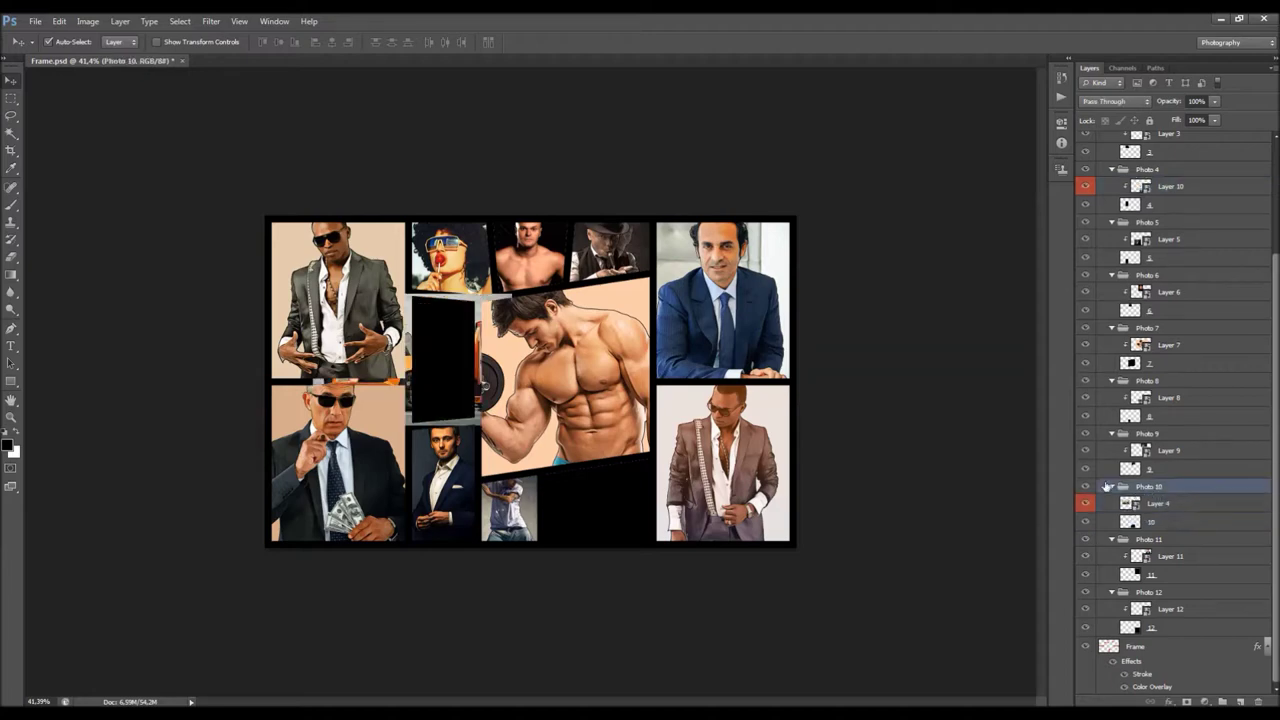
right_click(1089, 487)
right_click(1098, 170)
left_click(1108, 226)
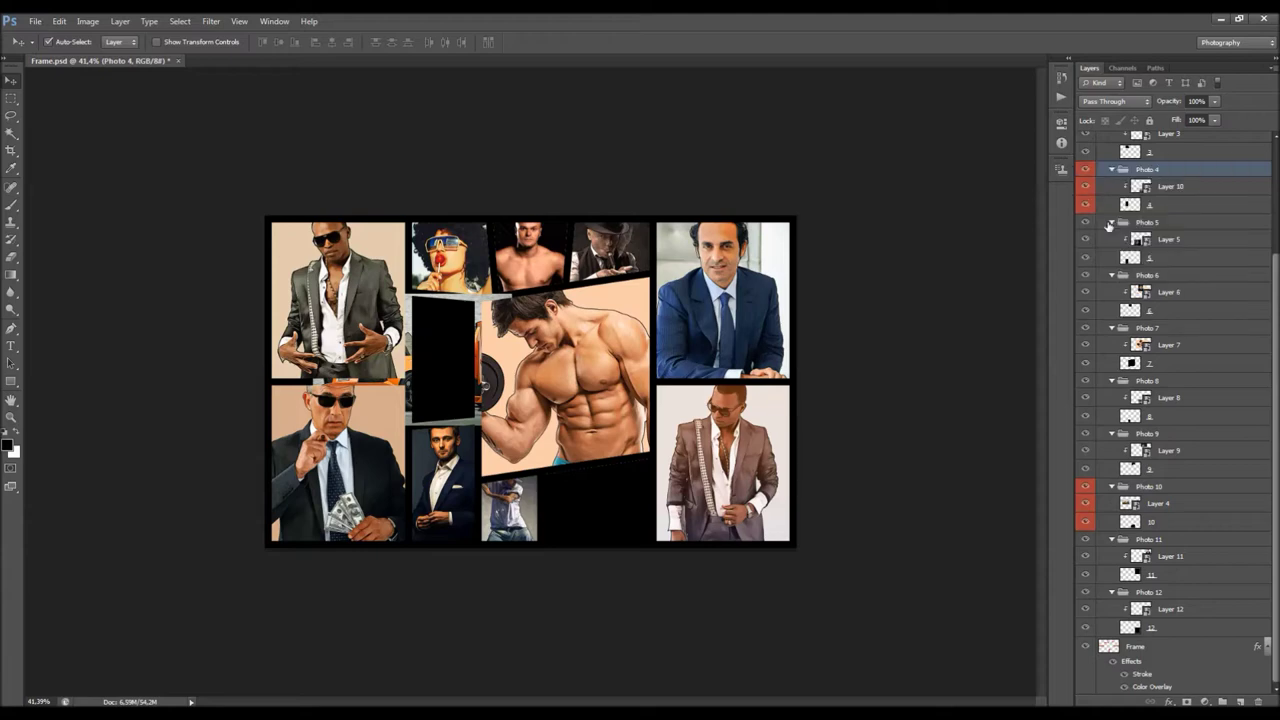
Create a clipping mask for Layer 4 so the car photo is clipped to frame shape 10 in the Photo 10 group.
left_click(1180, 188)
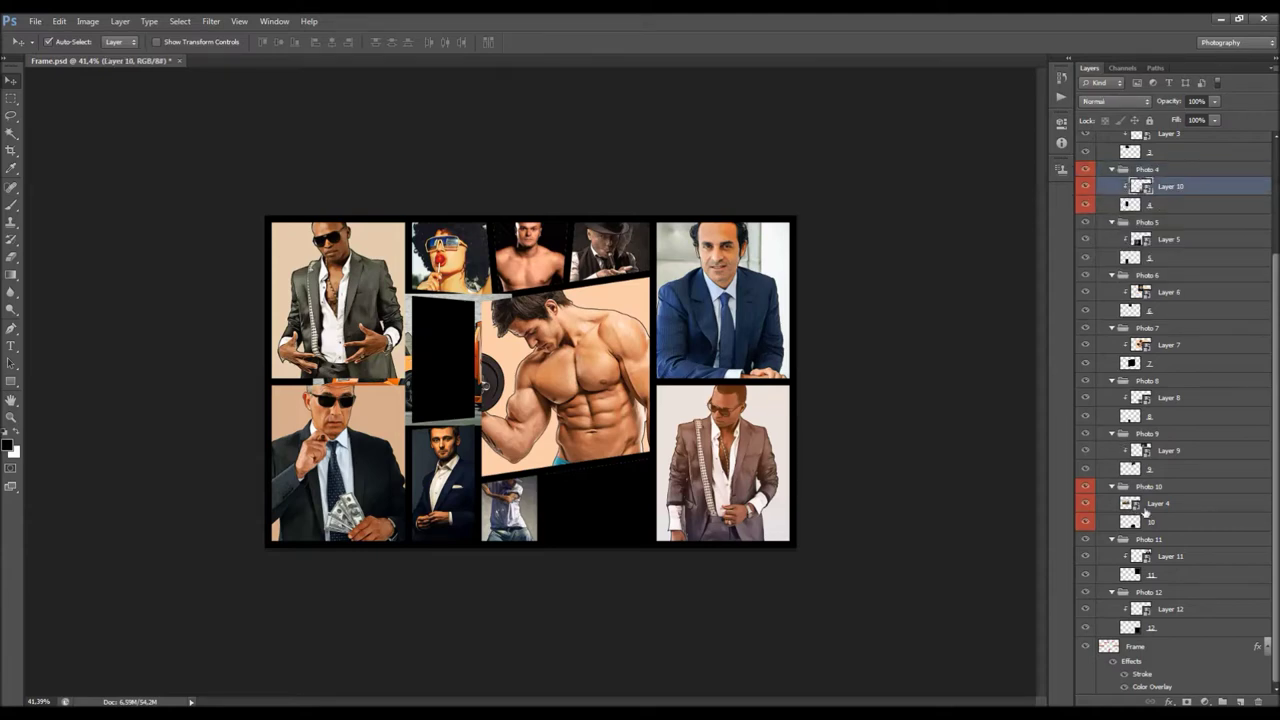
left_click(1183, 505)
right_click(1187, 505)
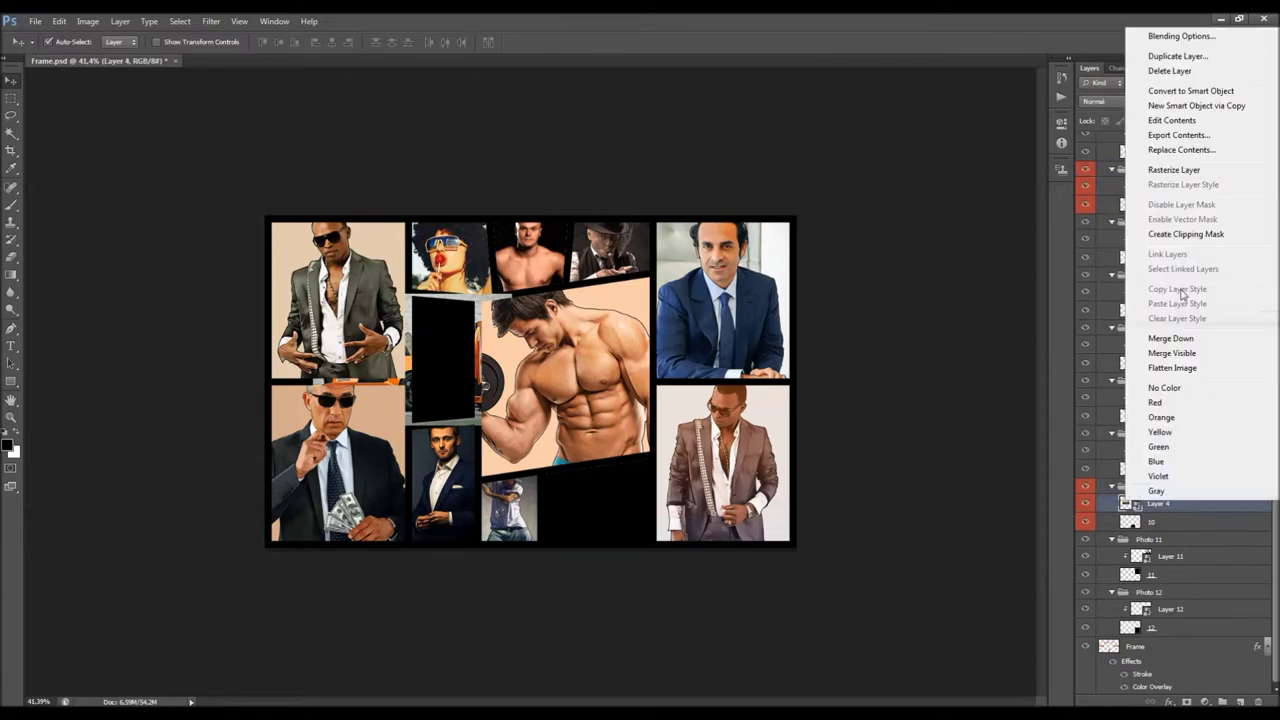
left_click(1181, 239)
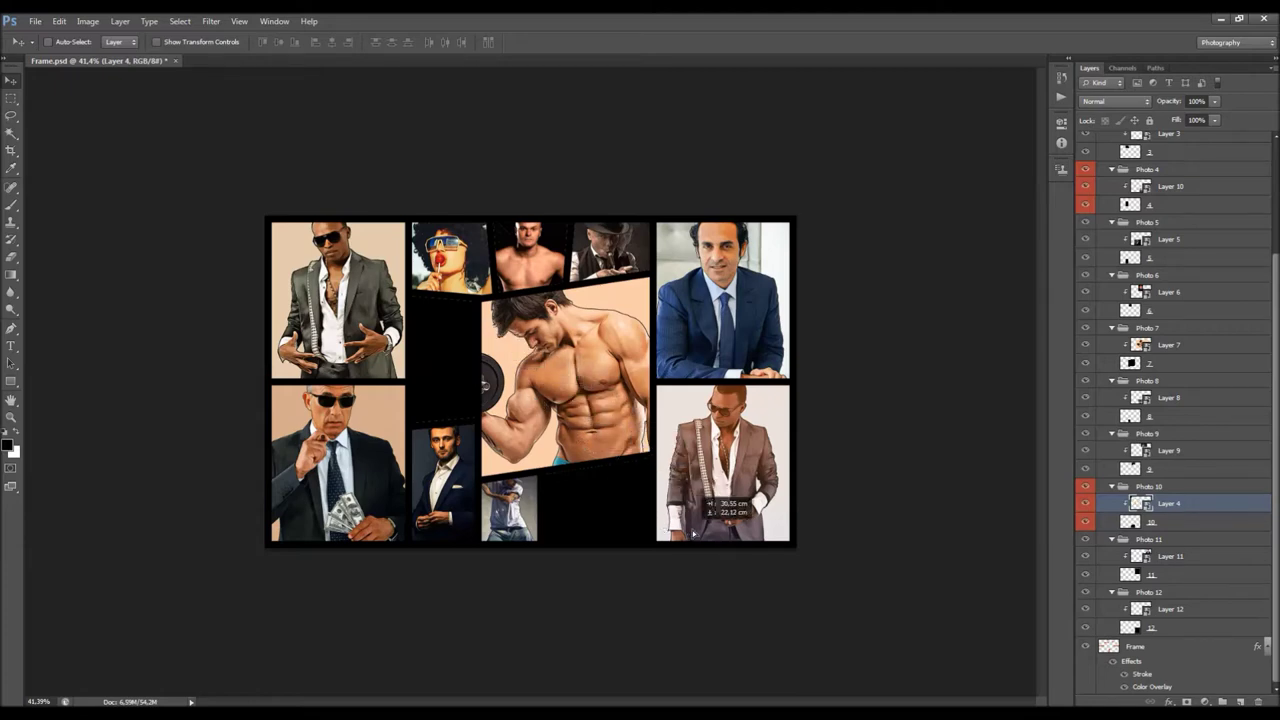
Align Layer 4 to the selection of frame shape 10, deselect, and reposition the orange car so it fills that frame.
left_click(1131, 523, "ctrl")
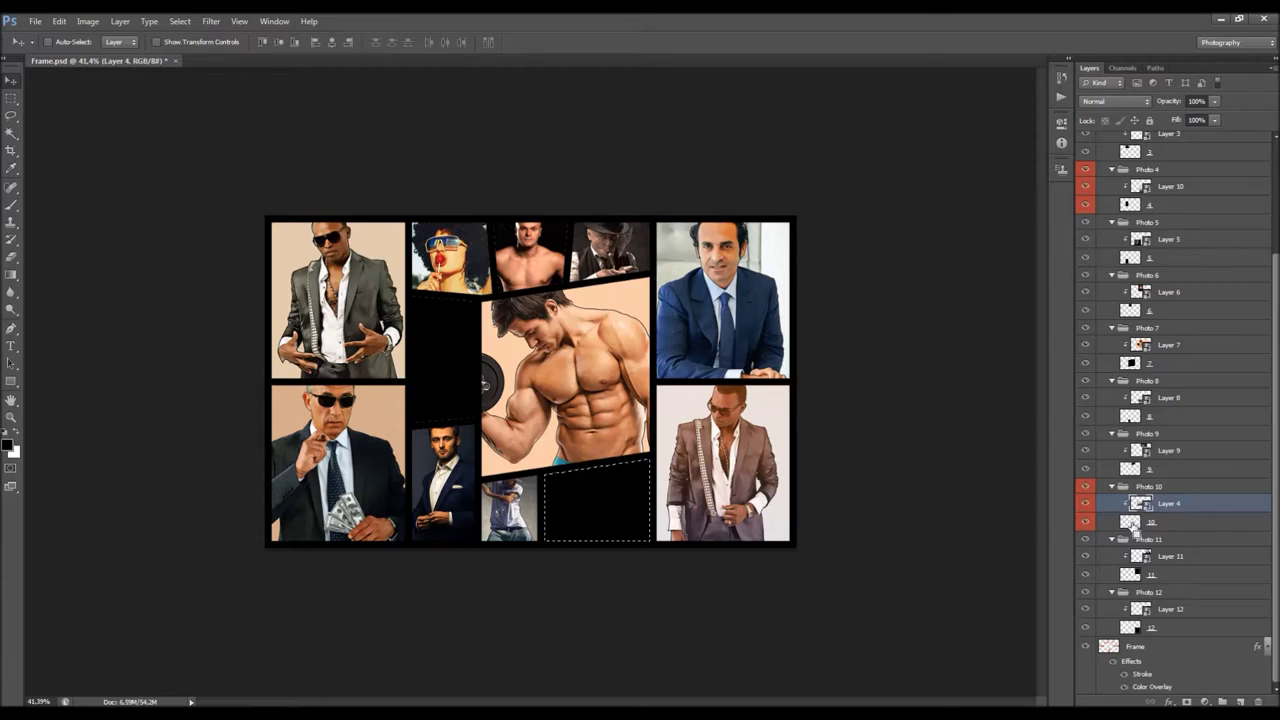
left_click(331, 42)
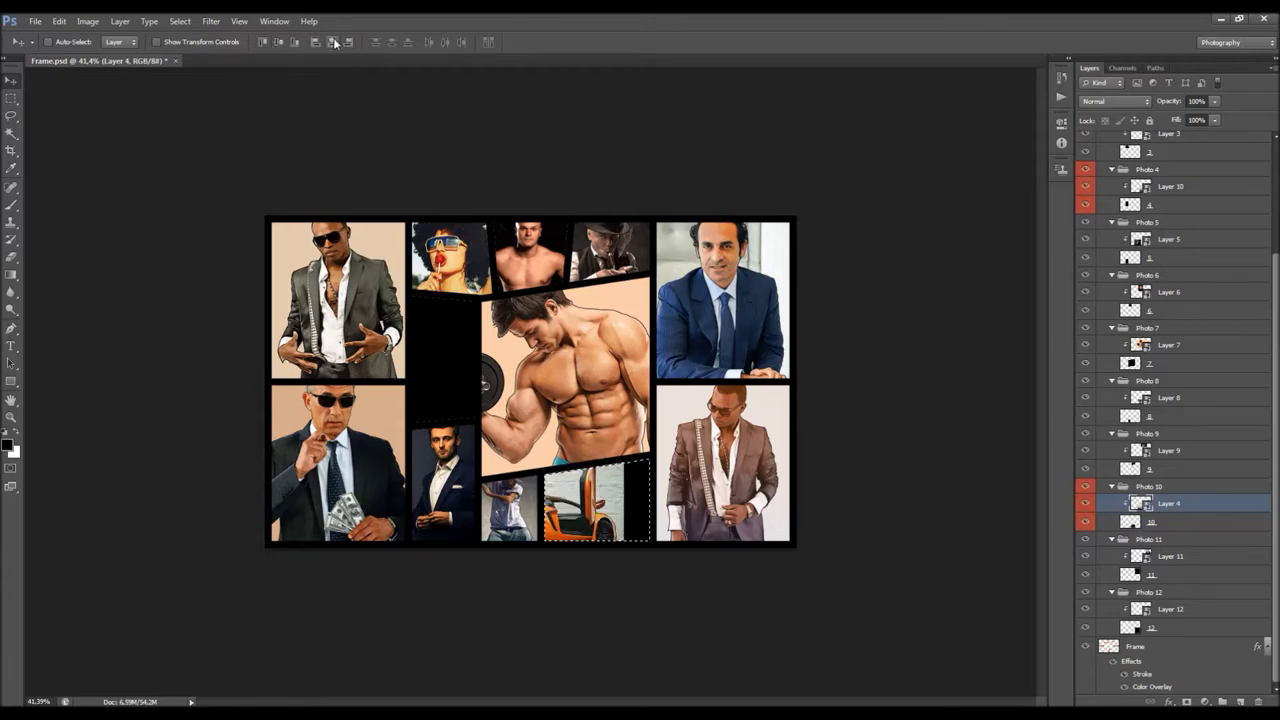
key("ctrl+d")
left_click_drag(625, 560, 600, 480)
left_click_drag(749, 525, 745, 511)
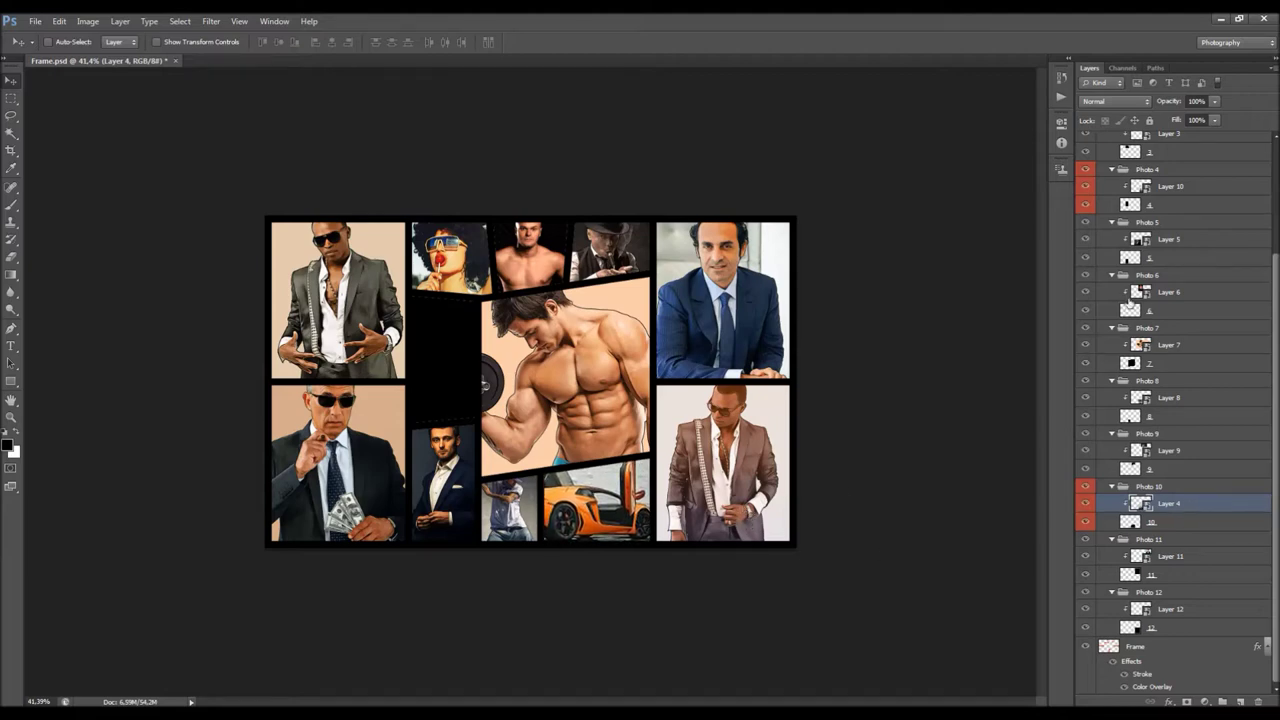
Align Layer 10 to frame shape 4 in the Photo 4 group and nudge the soldier upward into place.
left_click(1150, 190)
left_click(1131, 205, "ctrl")
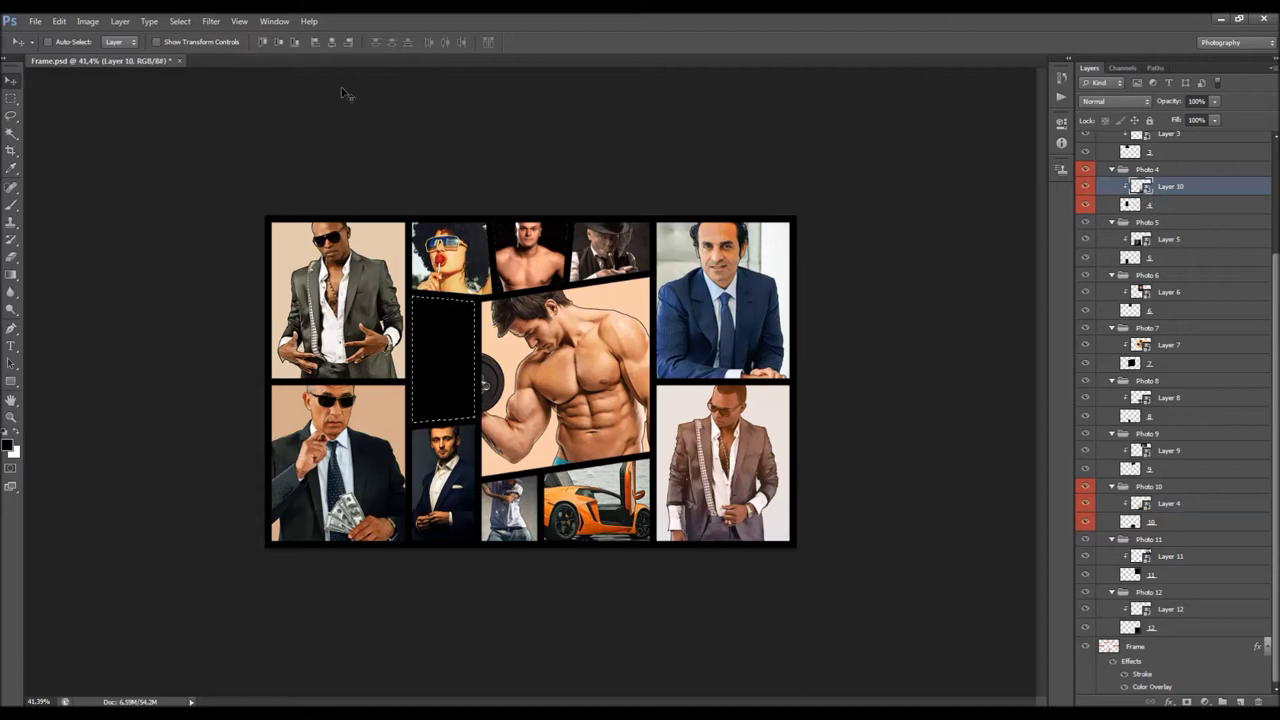
key("ctrl+shift+alt+v")
left_click_drag(454, 392, 468, 378)
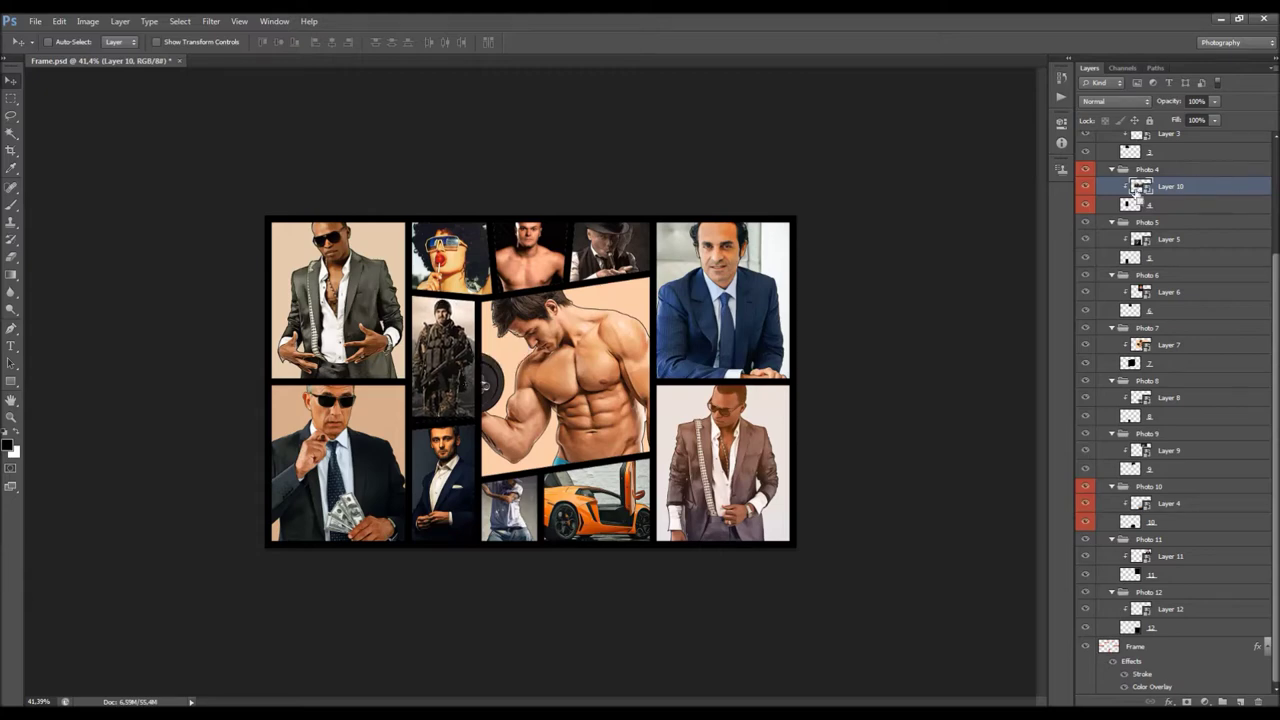
key("Up")
key("Up")
key("Up")
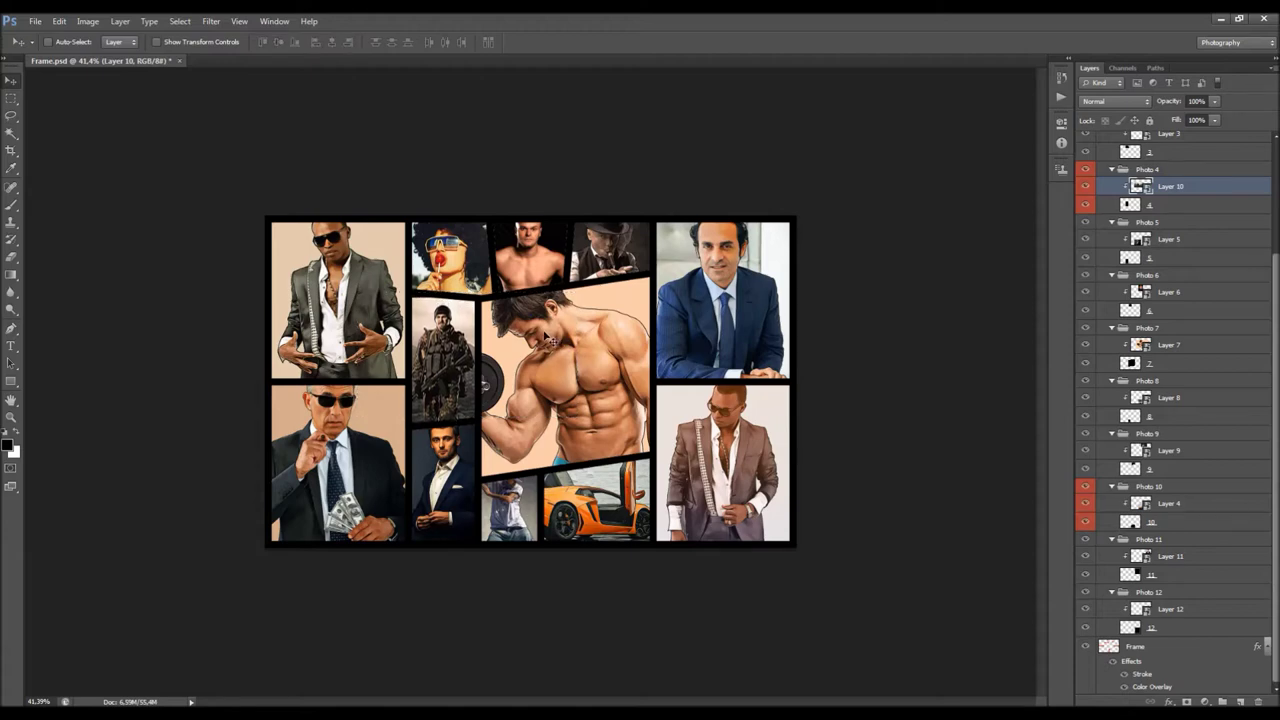
Enlarge the soldier photo on Layer 10 proportionally to about 17.5% and reposition it within the Photo 4 frame.
key("l")
right_click(400, 320)
left_click(514, 484)
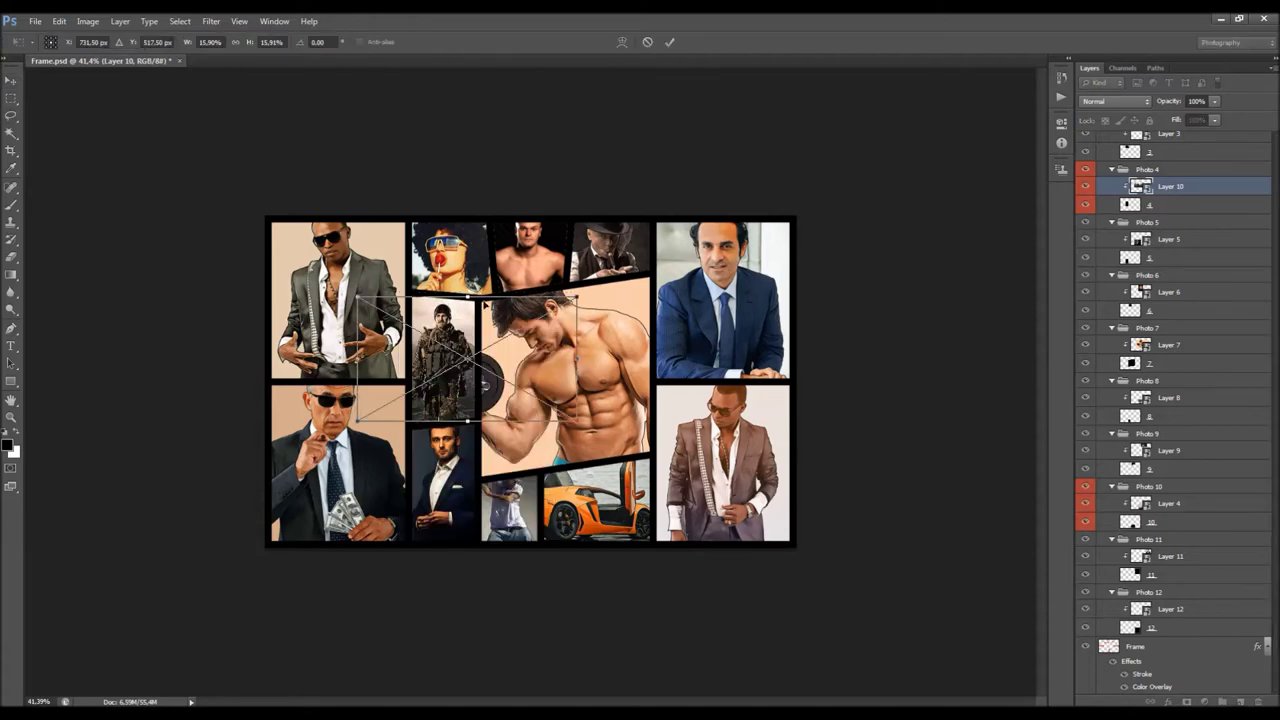
left_click_drag(357, 296, 336, 283)
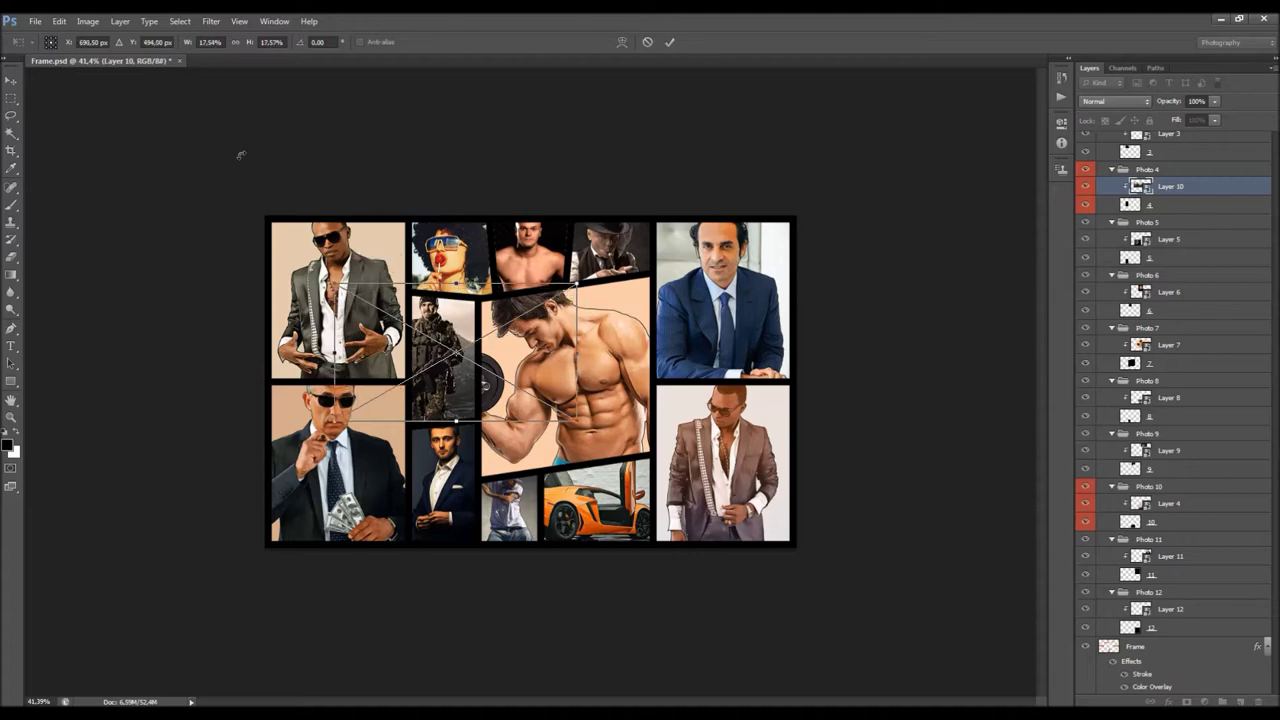
left_click(11, 80)
left_click_drag(449, 364, 468, 344)
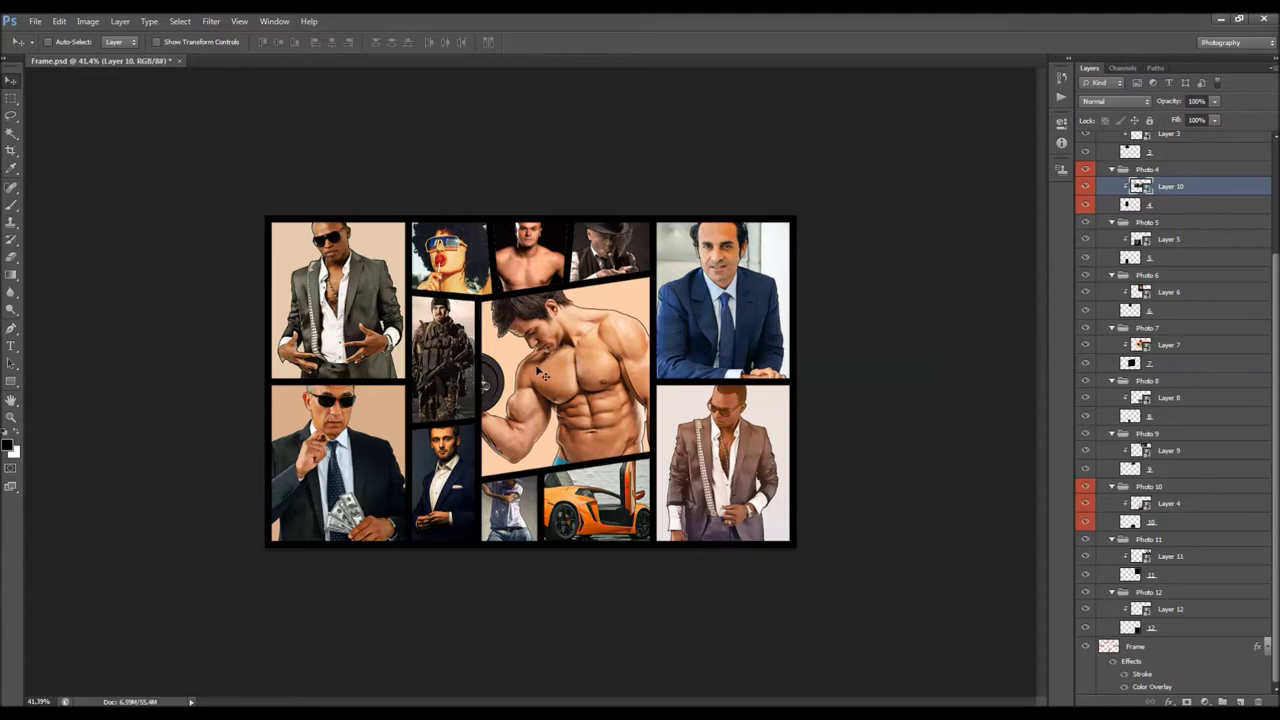
Collapse the Photos group in the layer stack.
scroll(540, 372, "down", 2, "alt")
scroll(1110, 177, "up", 2)
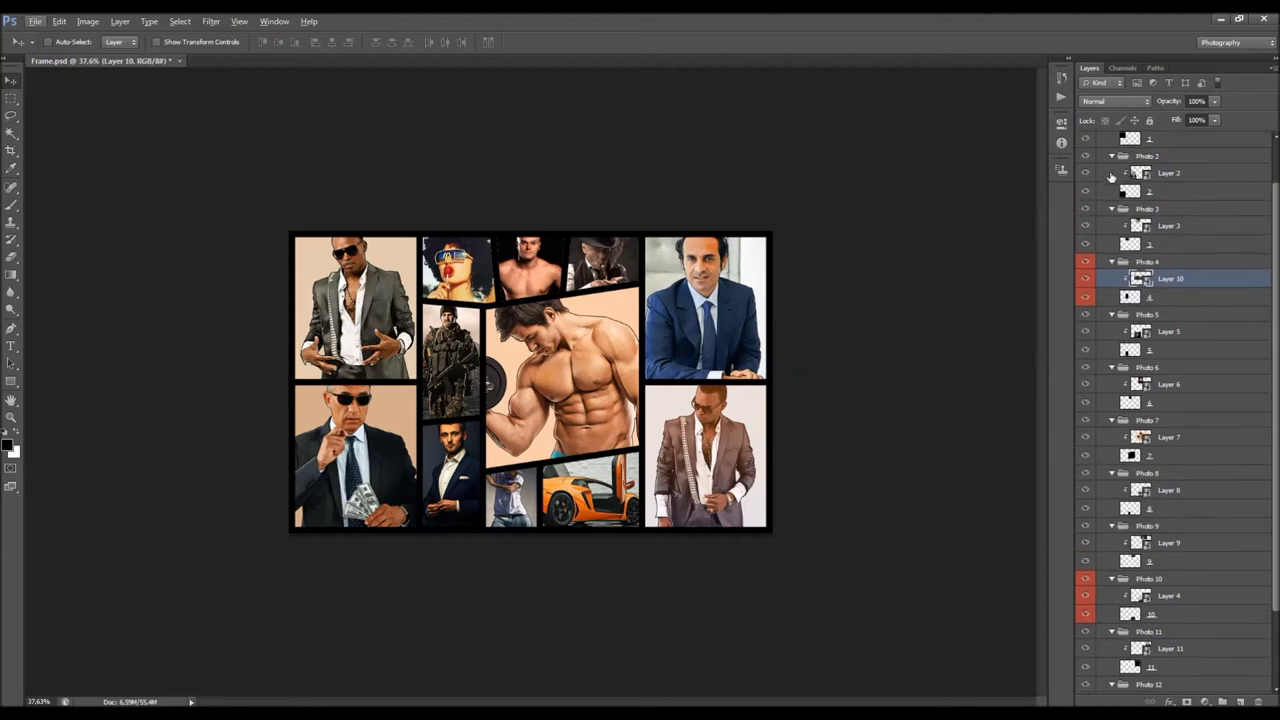
scroll(1110, 177, "up", 2)
left_click(1101, 141)
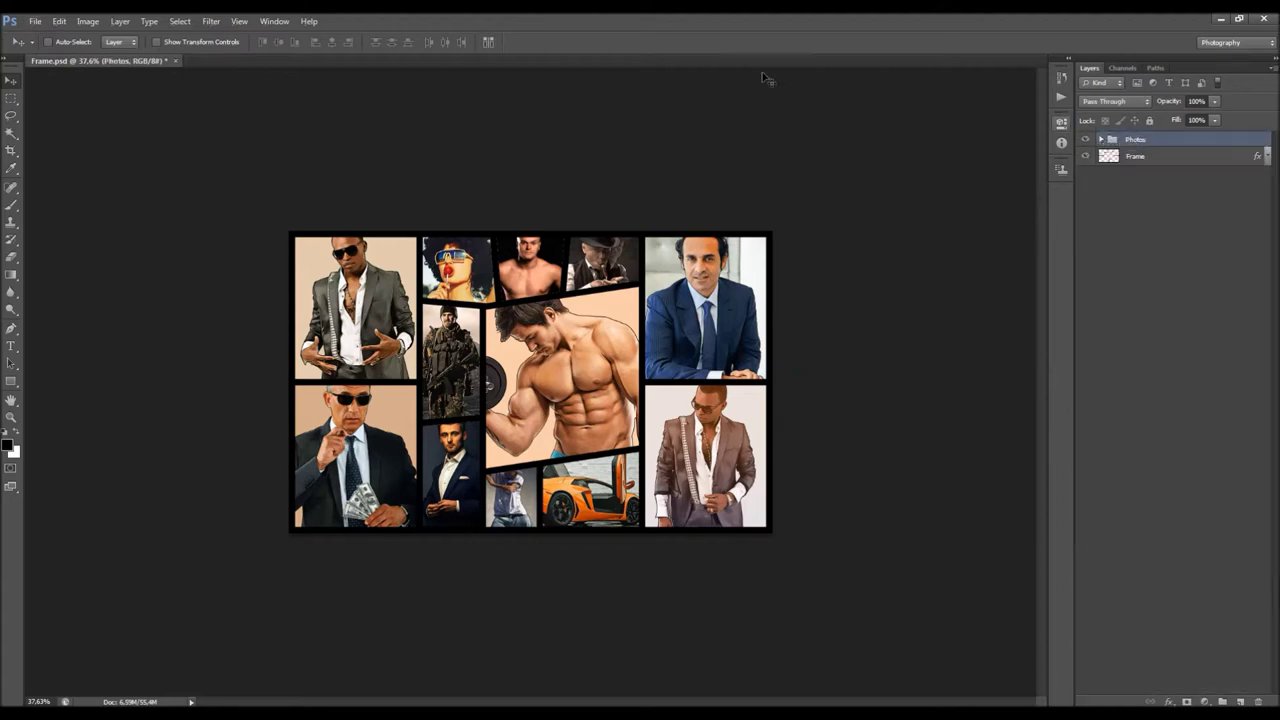
Open the Grand Theft Action Logo file from the Desktop.
left_click(35, 21)
left_click(50, 48)
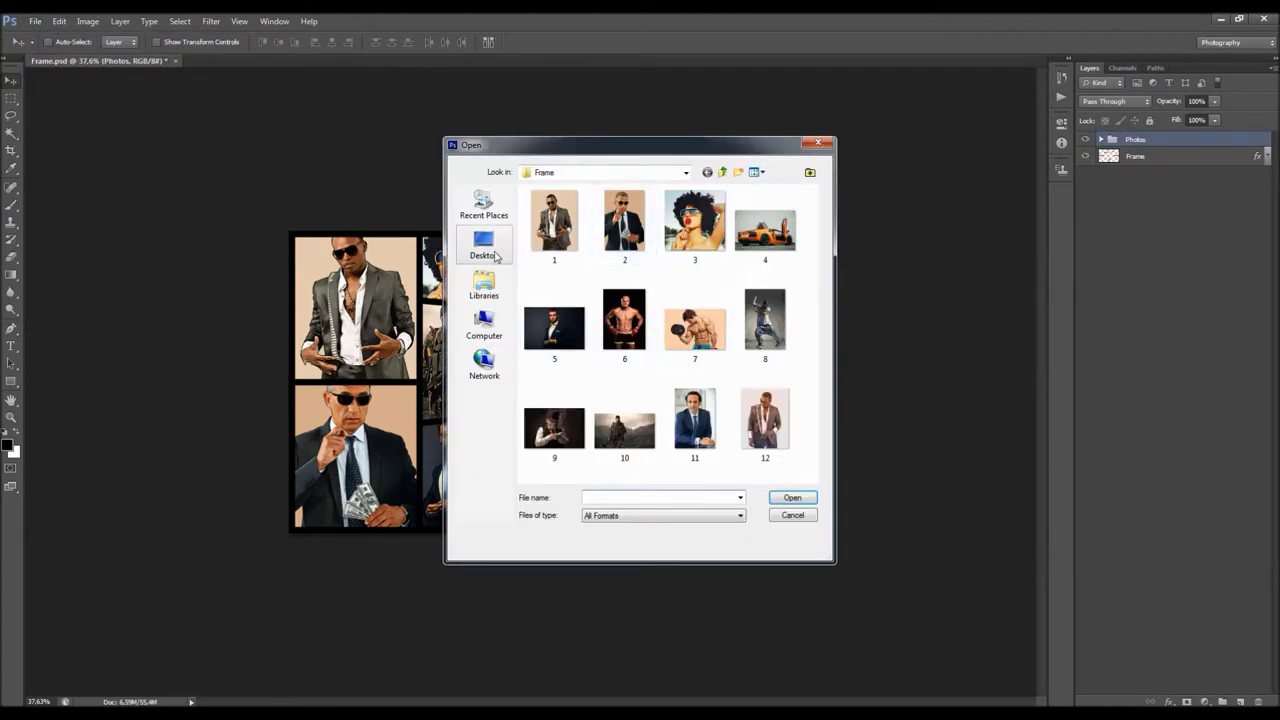
left_click(484, 245)
scroll(630, 420, "down", 3)
scroll(612, 408, "down", 6)
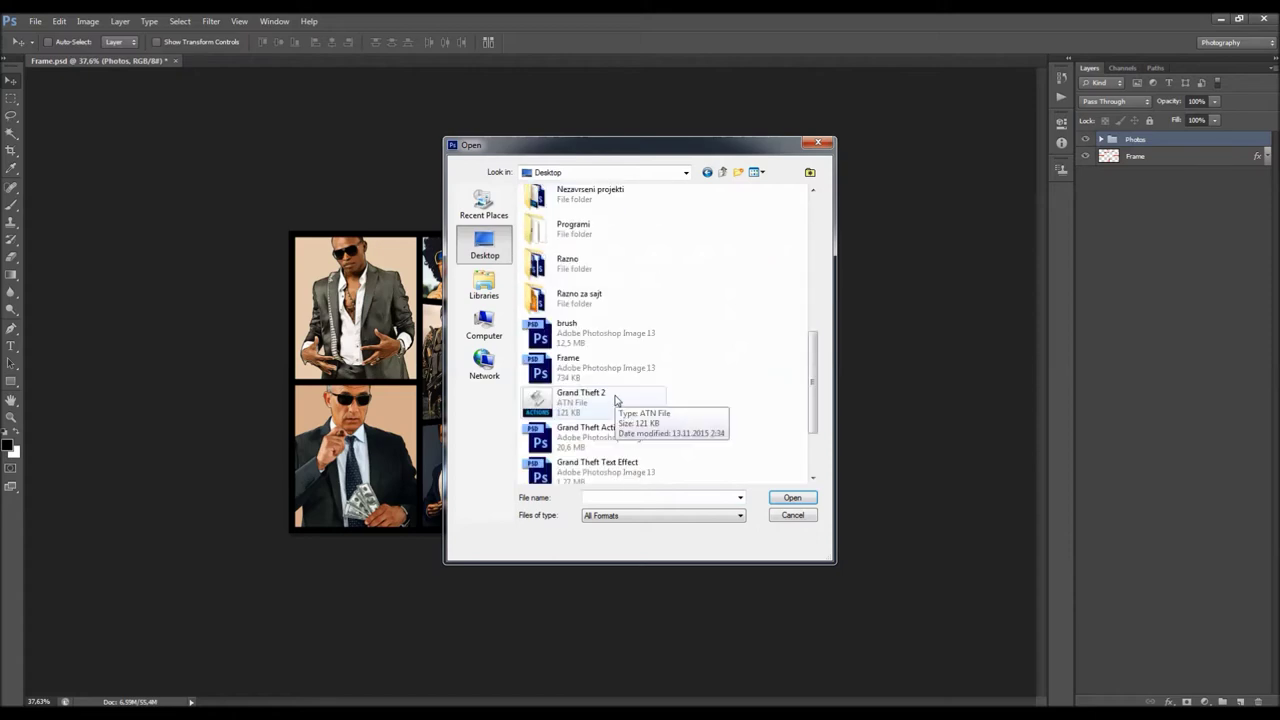
double_click(612, 327)
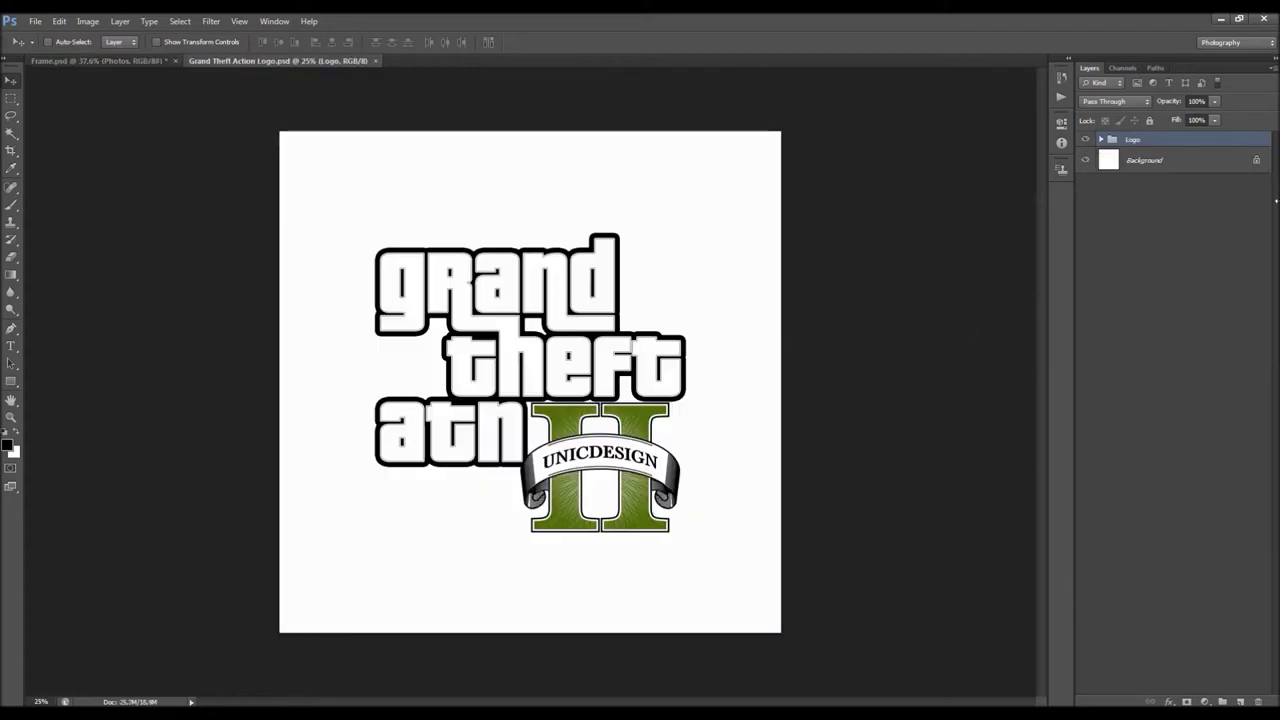
Convert the Logo group to a smart object and bring it into the Frame.psd document.
right_click(1138, 142)
left_click(1160, 214)
mouse_move(393, 263)
left_mouse_down()
mouse_move(160, 28)
mouse_move(131, 54)
mouse_move(494, 218)
mouse_move(586, 307)
mouse_move(500, 307)
left_mouse_up()
Free-transform the logo to 30% with linked width and height, and move it to the middle of the comic frame.
key("l")
right_click(515, 323)
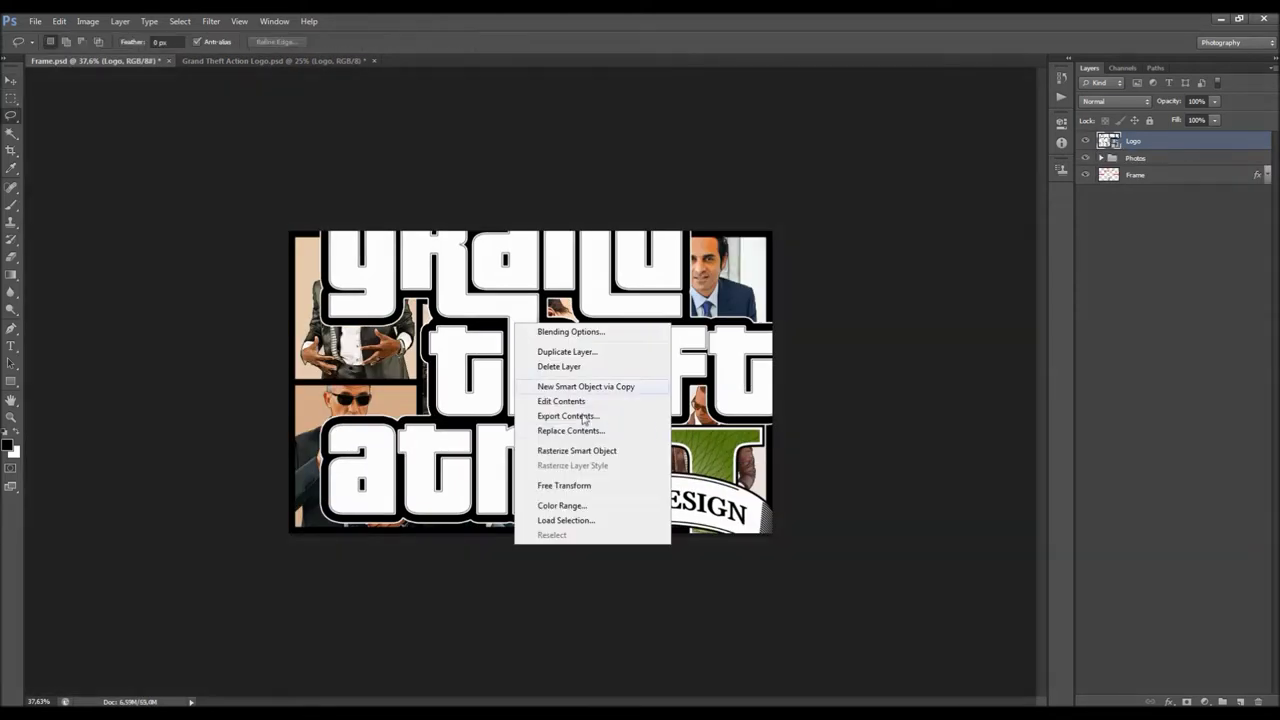
left_click(592, 485)
double_click(211, 42)
type("30")
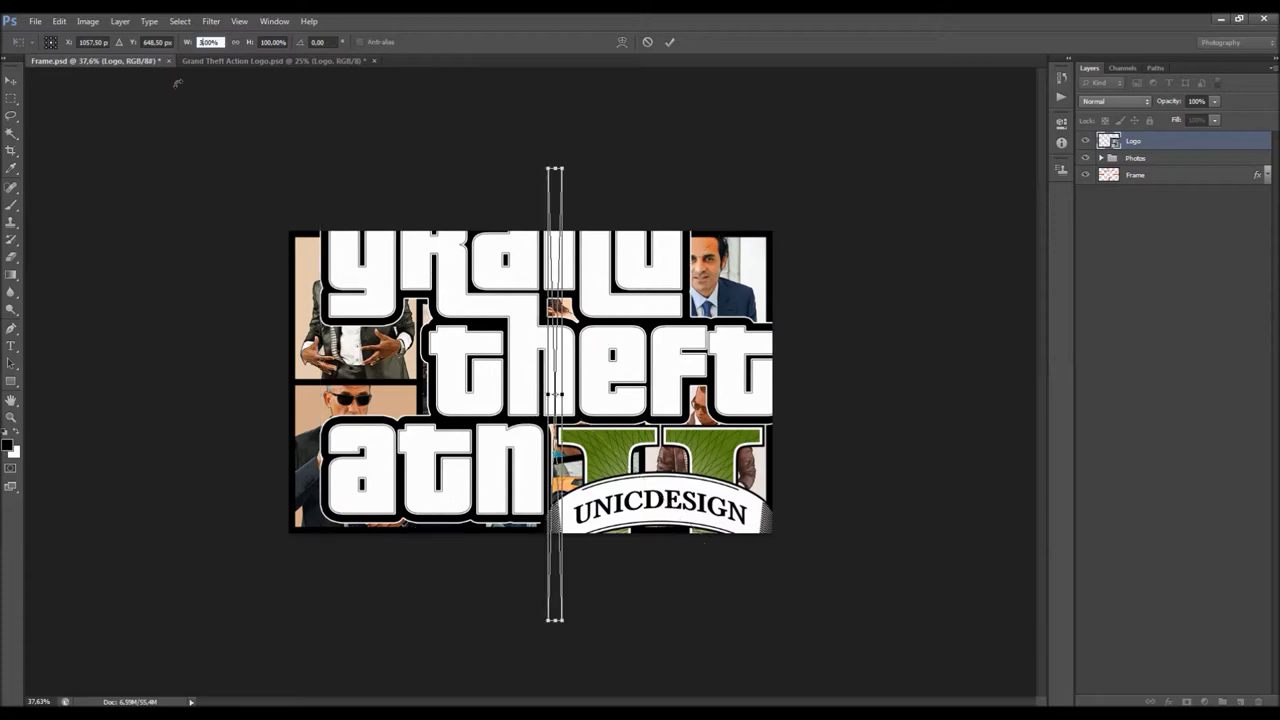
left_click(236, 42)
left_click_drag(576, 370, 563, 326)
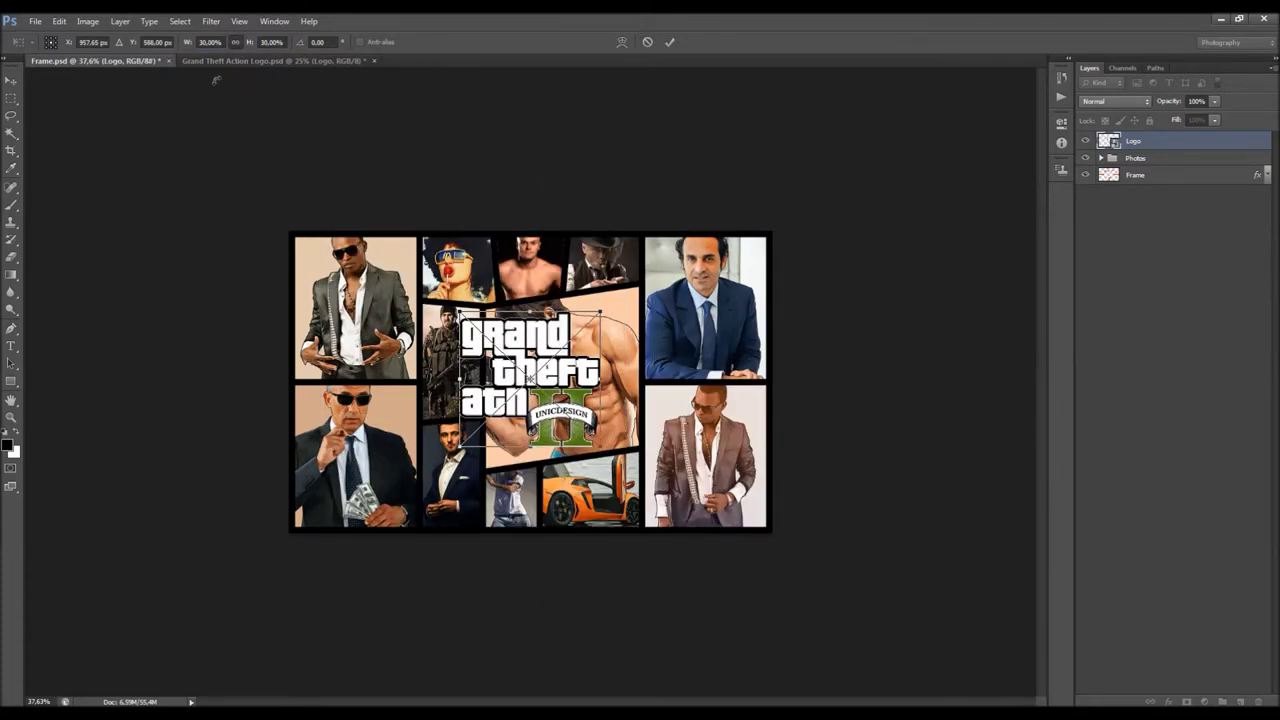
Set the logo's proportional scale to 33% and apply the transform.
double_click(210, 42)
type("33")
key("Return")
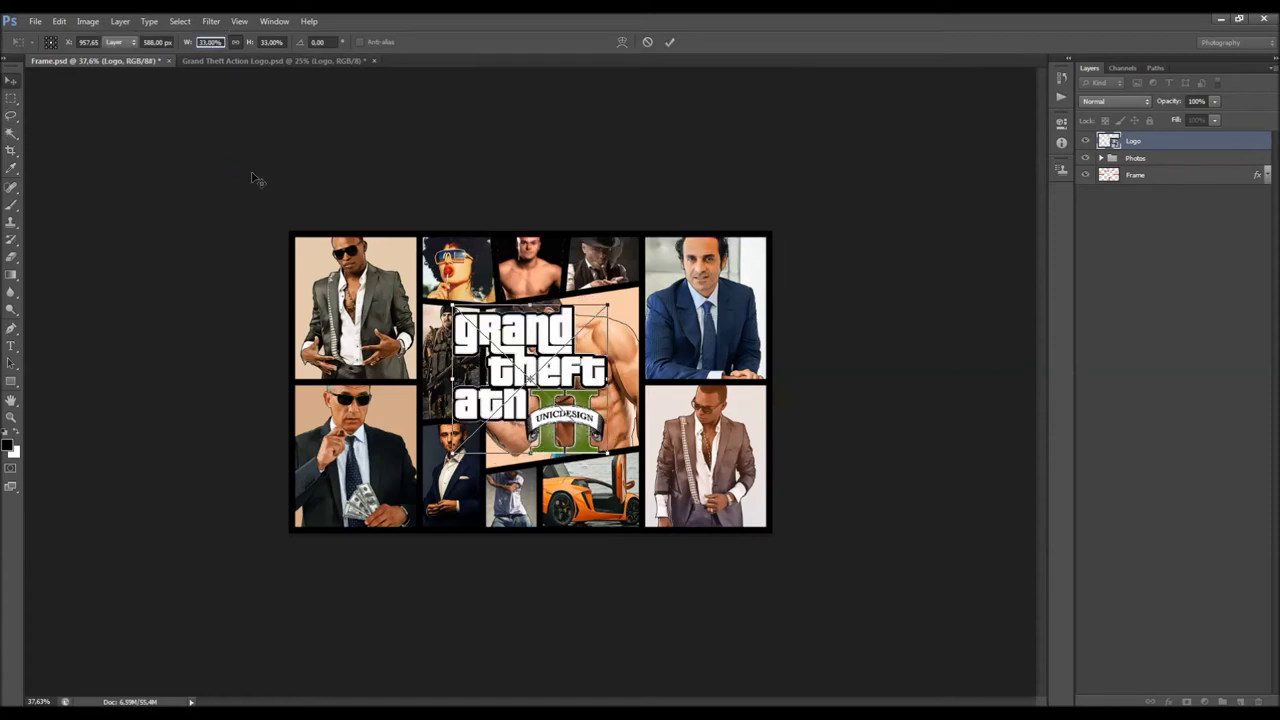
key("Return")
Centre the logo vertically and horizontally on the whole canvas, and clear the selection.
key("ctrl+a")
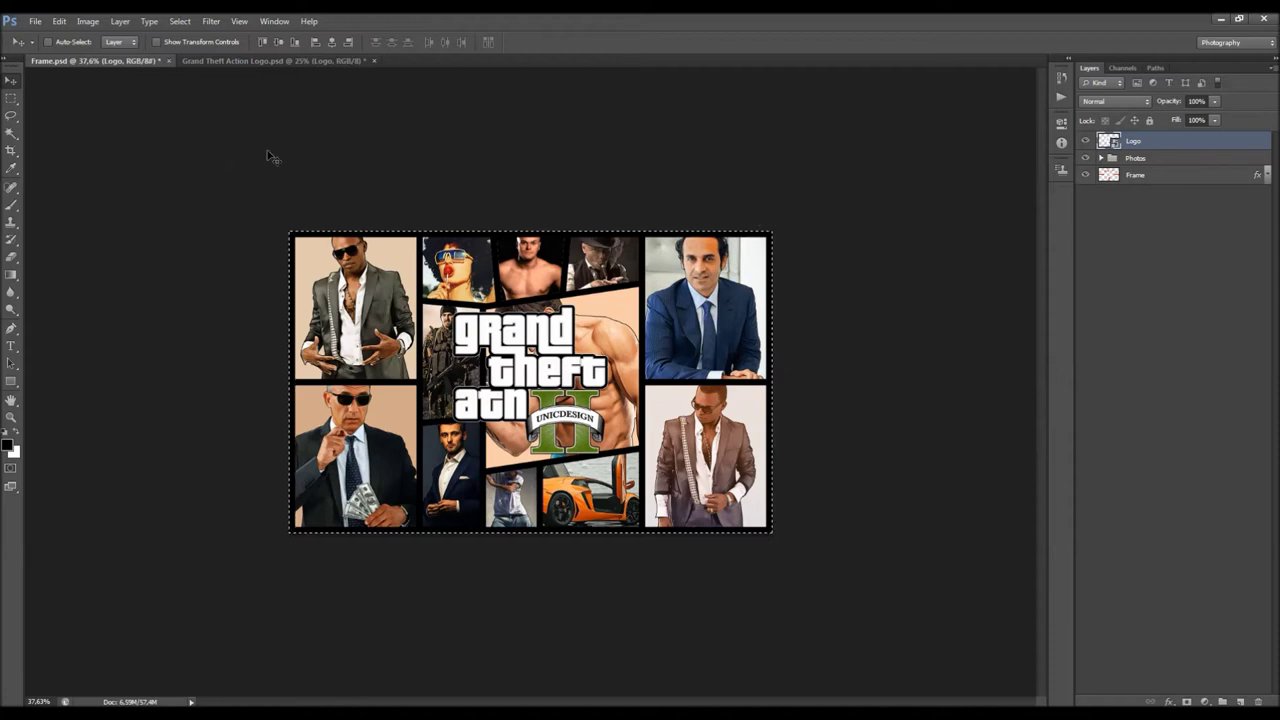
left_click(296, 39)
left_click(331, 40)
key("ctrl+d")
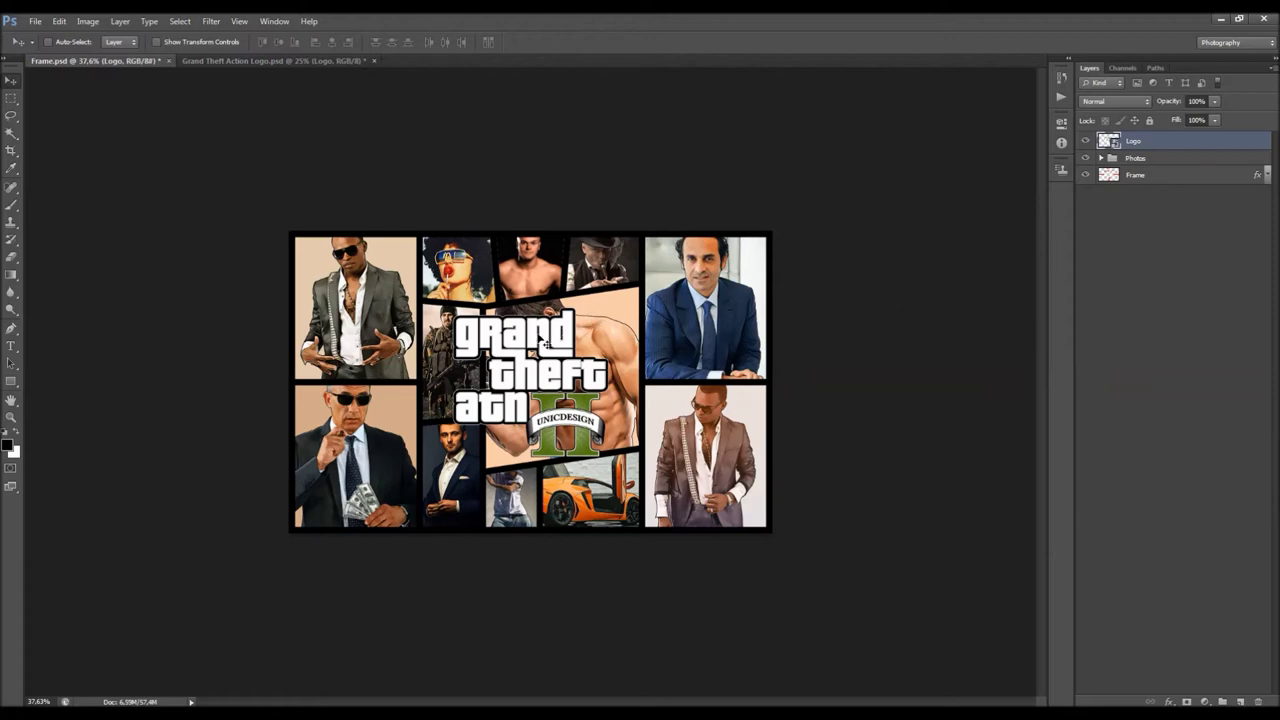
Examine the finished comic frame with the centred logo both close up and as a whole.
key("ctrl+plus")
key("ctrl+plus")
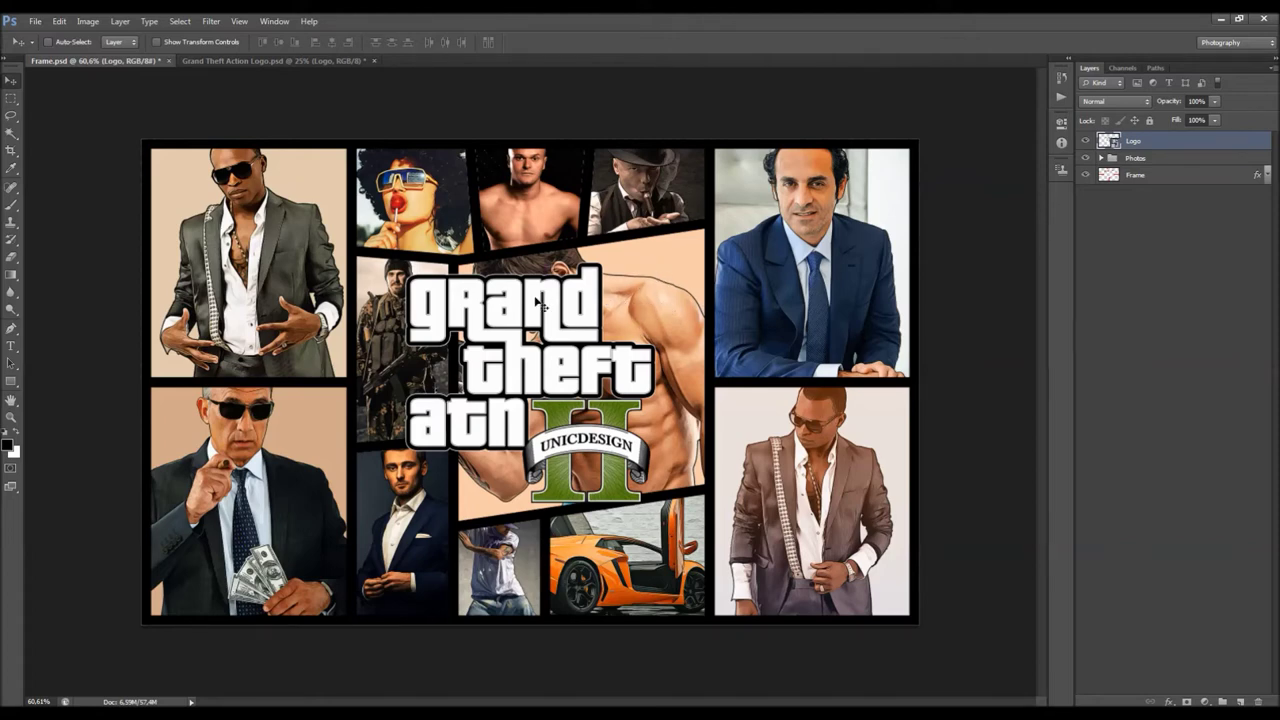
scroll(560, 292, "down", 3)
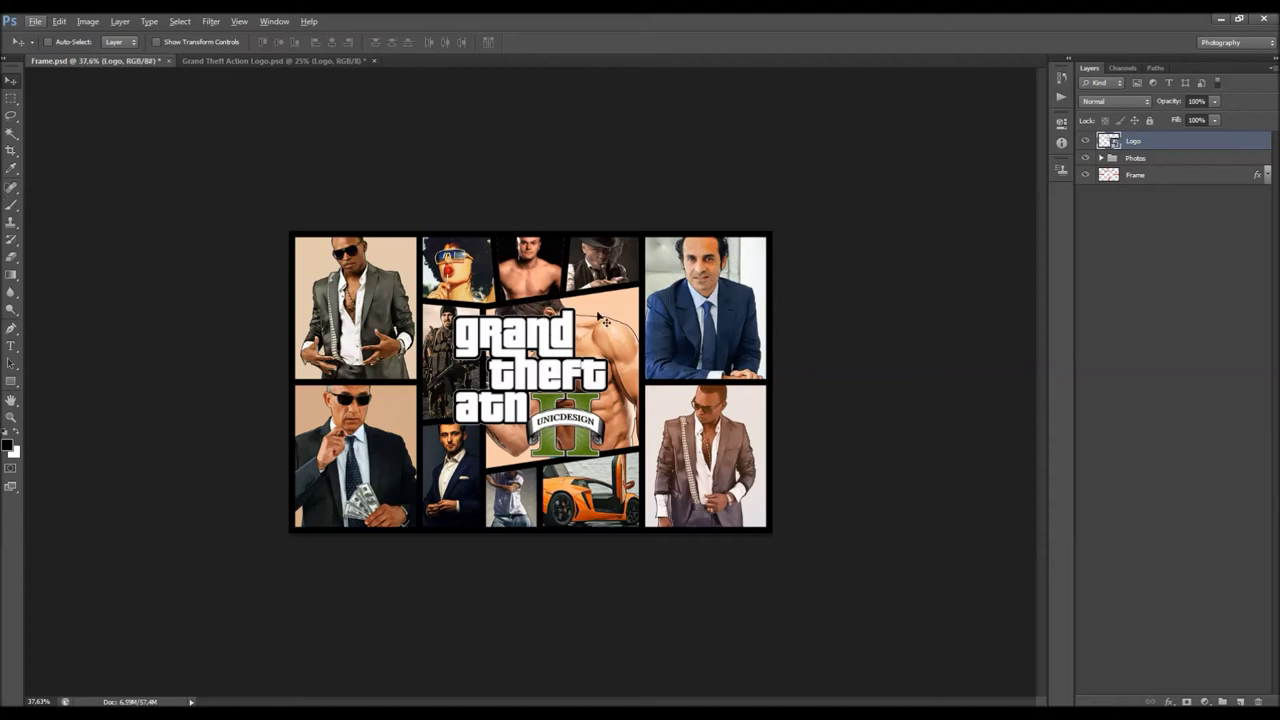
key("ctrl+plus")
key("ctrl+minus")
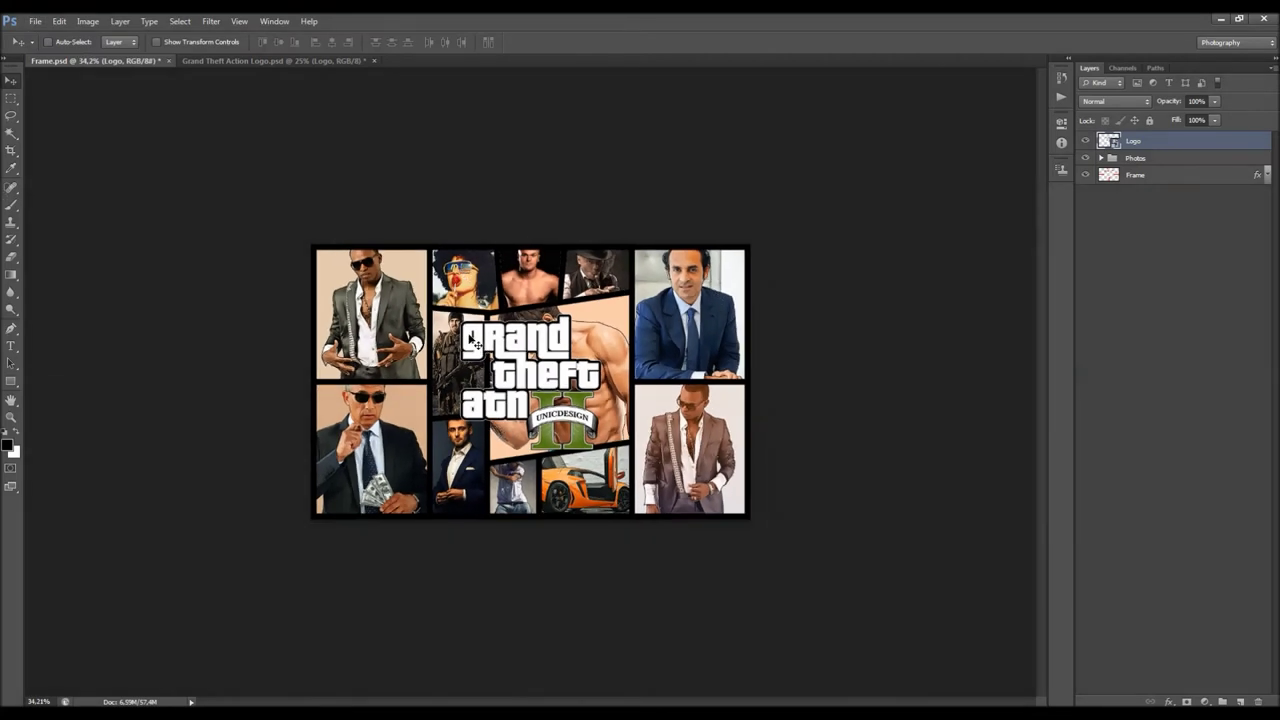
key("alt")
Review the Grand Theft 2, Frame and Grand Theft Text Effect actions in the Grand Theft 2 action set.
left_click(1058, 99)
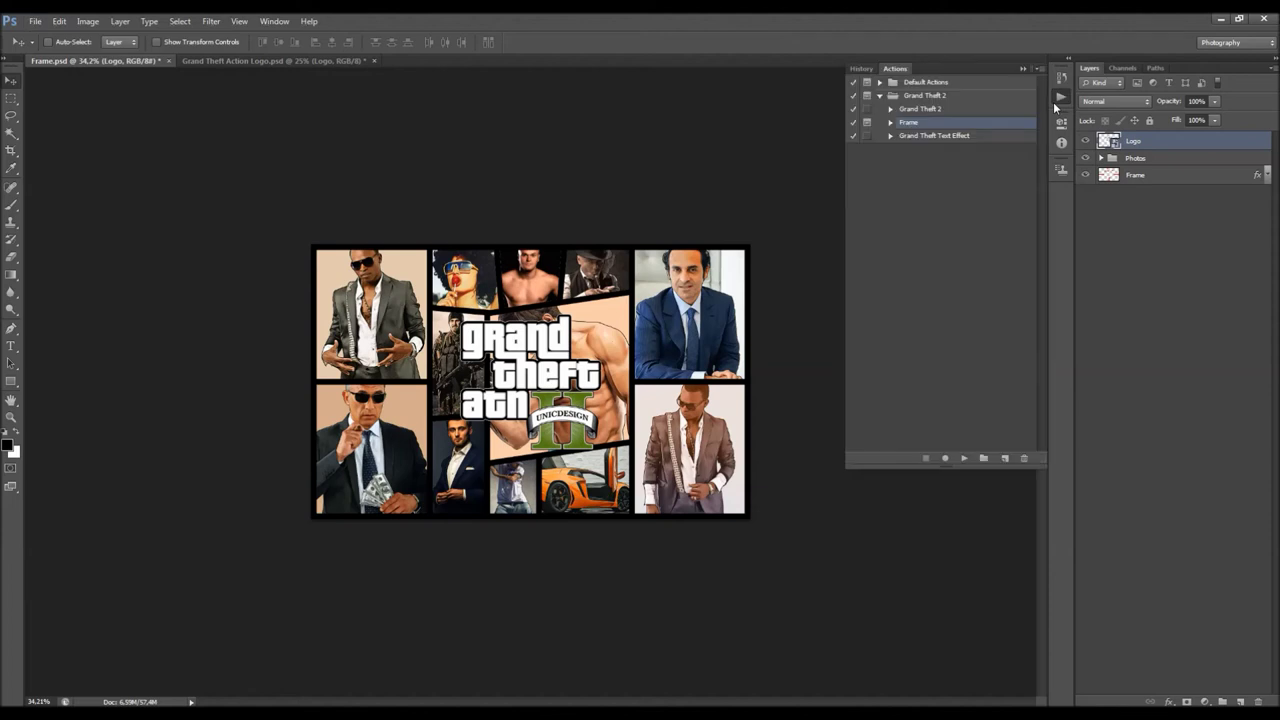
left_click(910, 109)
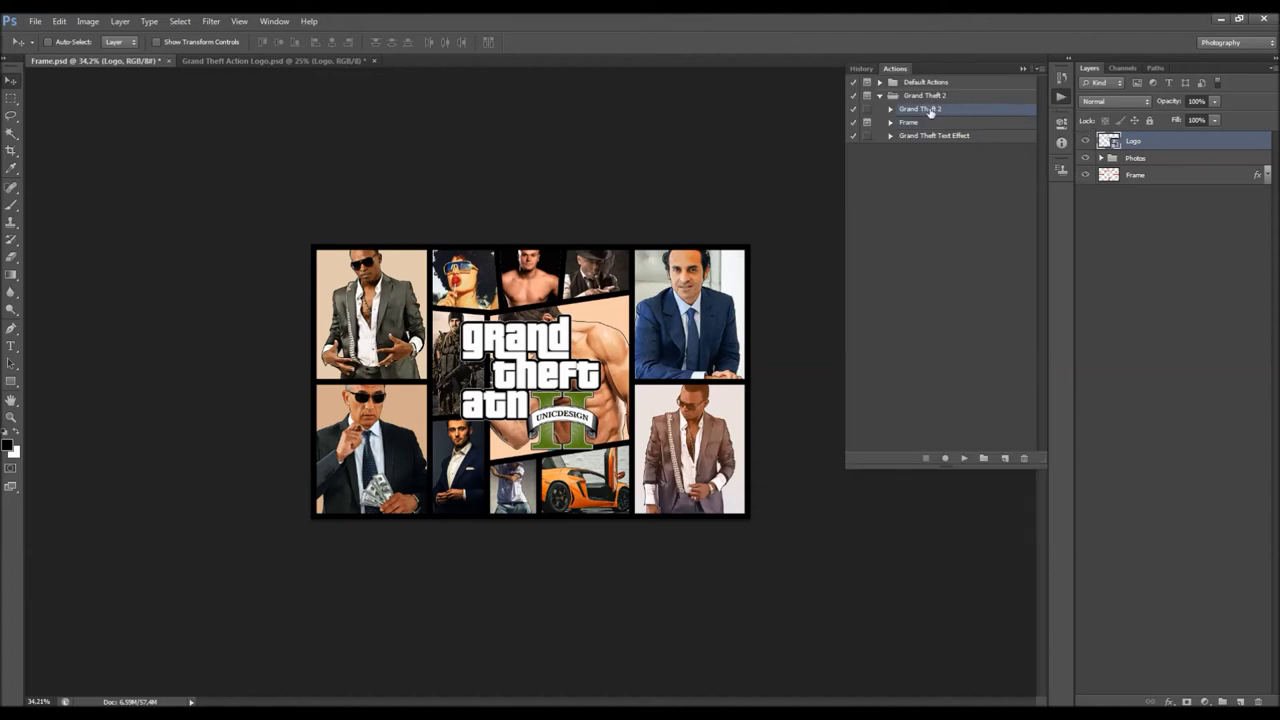
left_click(915, 124)
left_click(907, 138)
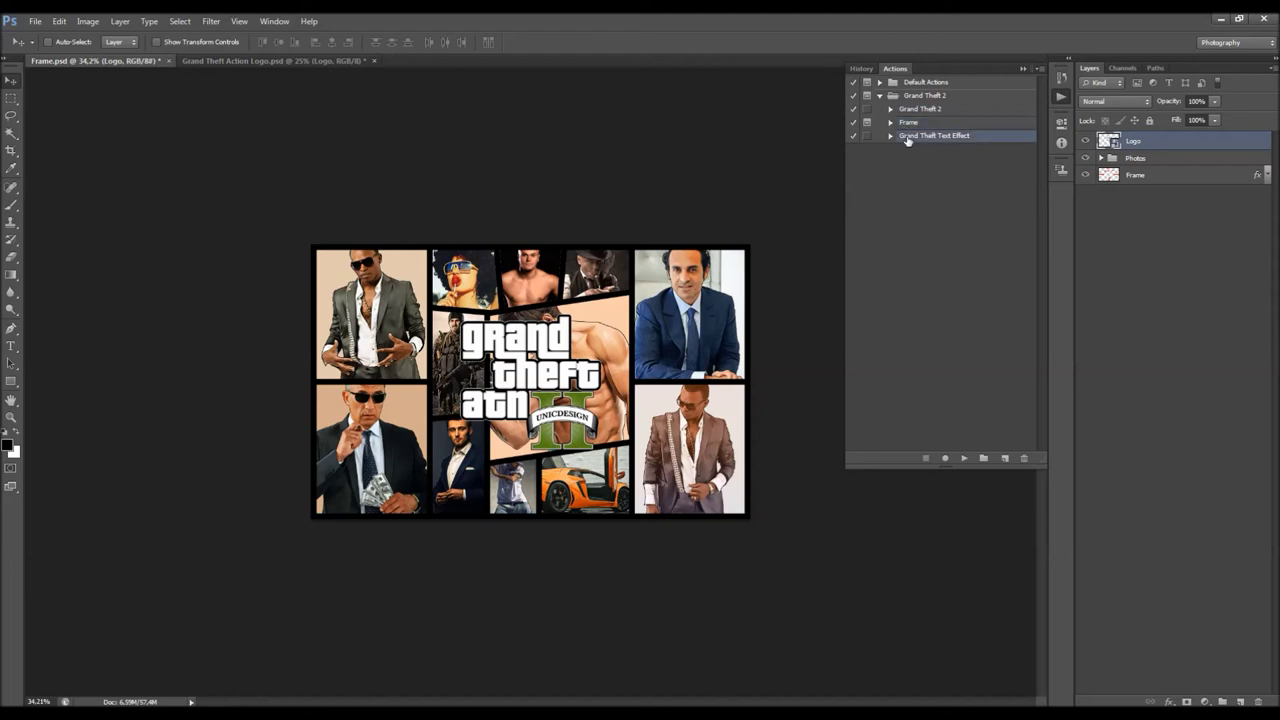
left_click(1022, 69)
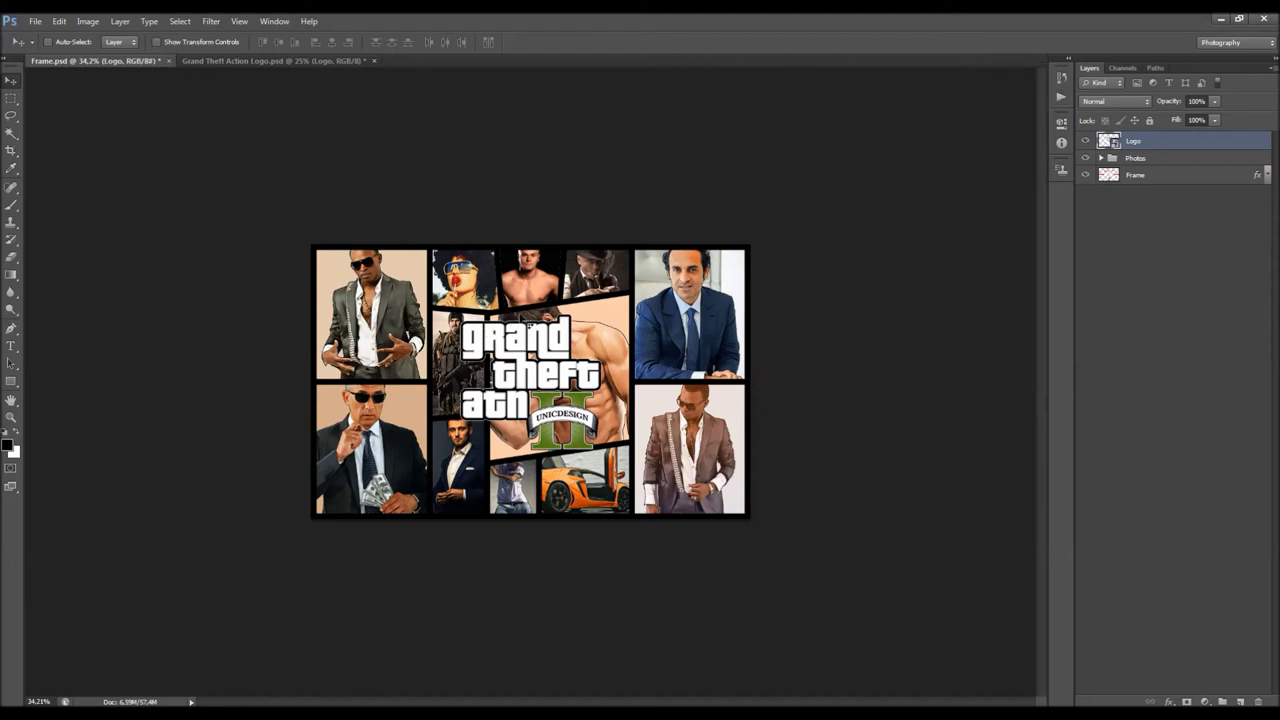